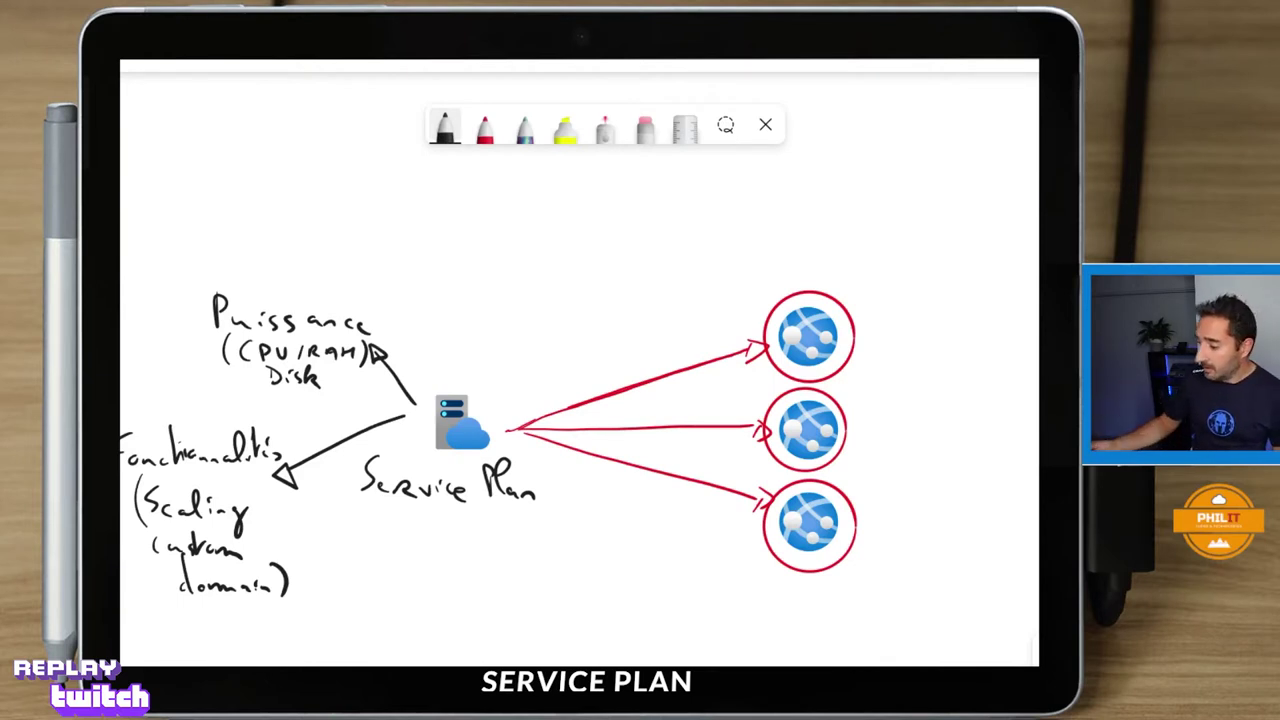
In red ink, write a circled 1 beside Puissance and a circled 2 beside Fonctionnalités.
{"action": "left_click", "coordinate": [484, 128]}
{"action": "mouse_move", "coordinate": [381, 309]}
{"action": "left_mouse_down"}
{"action": "mouse_move", "coordinate": [389, 320]}
{"action": "mouse_move", "coordinate": [392, 303]}
{"action": "left_mouse_up"}
{"action": "left_click_drag", "start_coordinate": [294, 416], "coordinate": [312, 442]}
{"action": "left_click_drag", "start_coordinate": [306, 404], "coordinate": [302, 405]}
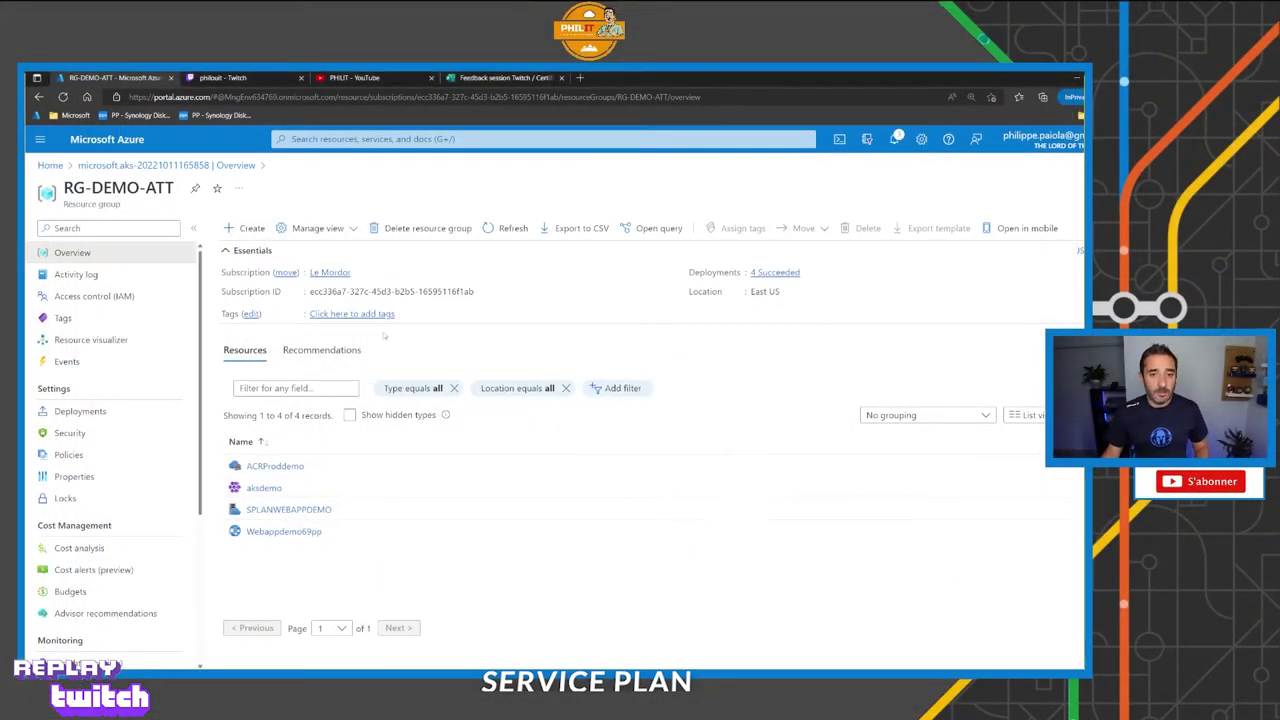
Search the Marketplace for 'web app' and open the Web App offer.
{"action": "left_click", "coordinate": [247, 228]}
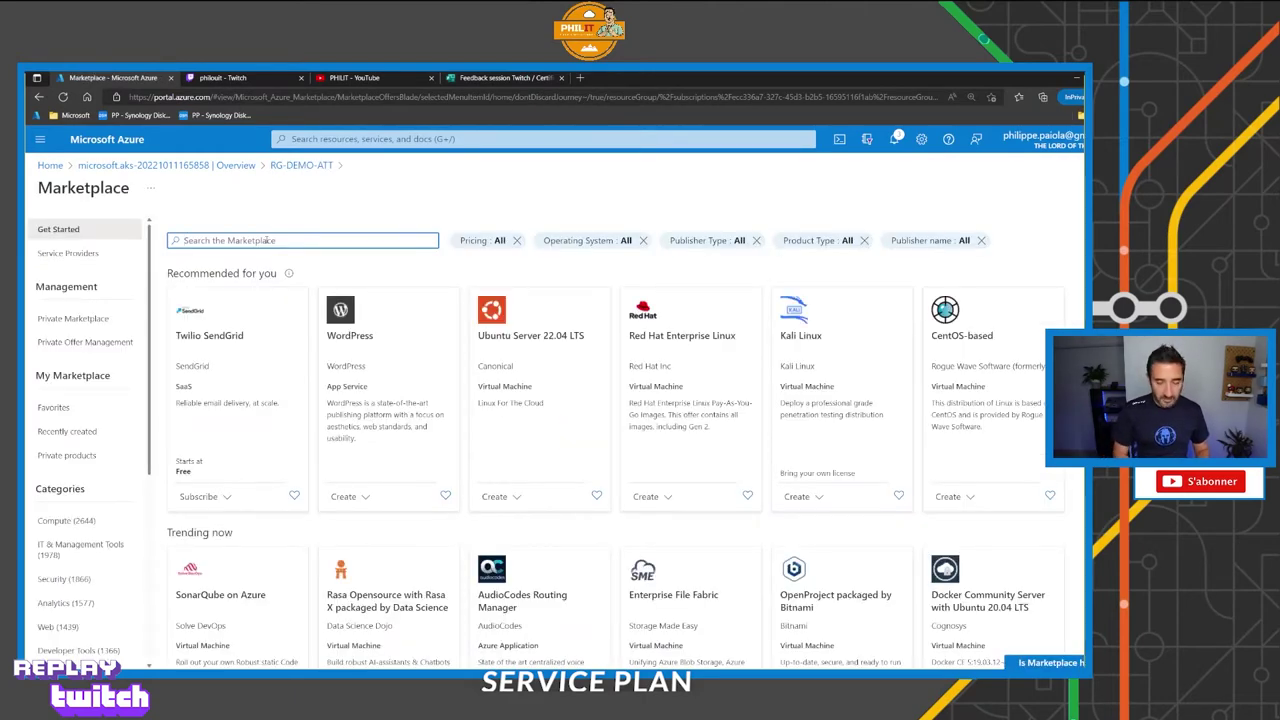
{"action": "type", "text": "web app"}
{"action": "key", "text": "Return"}
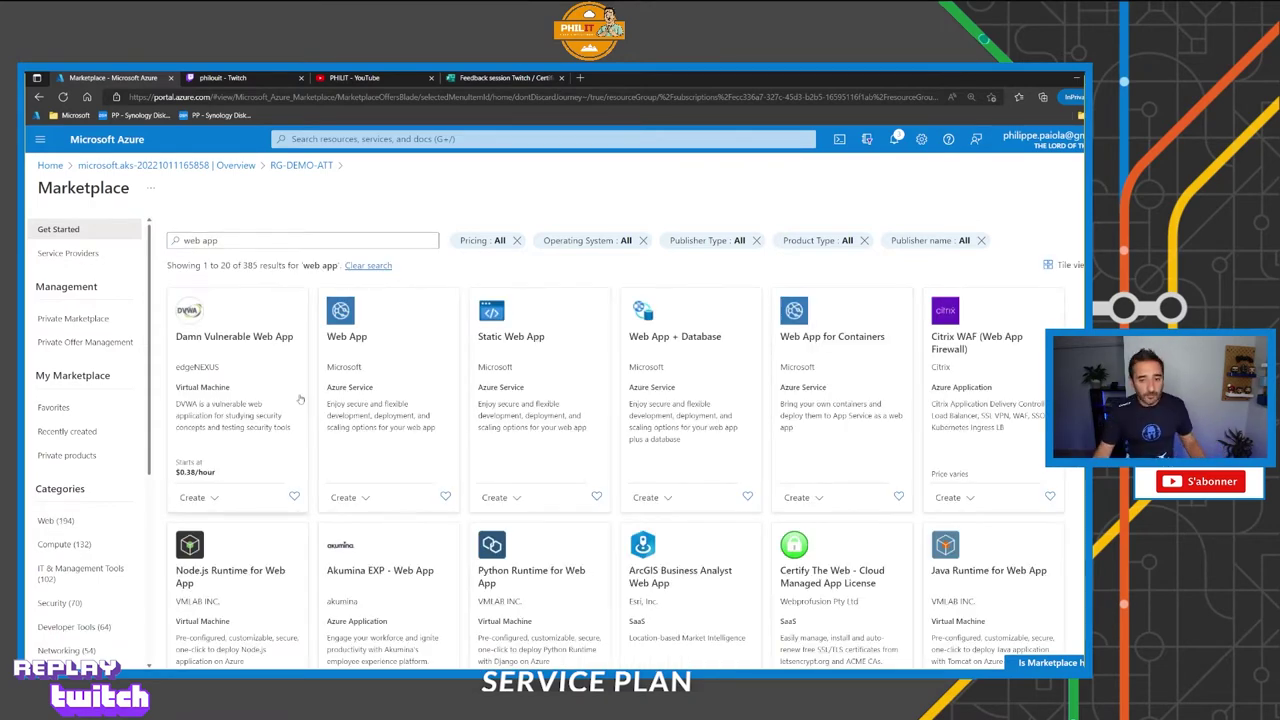
{"action": "left_click", "coordinate": [345, 322]}
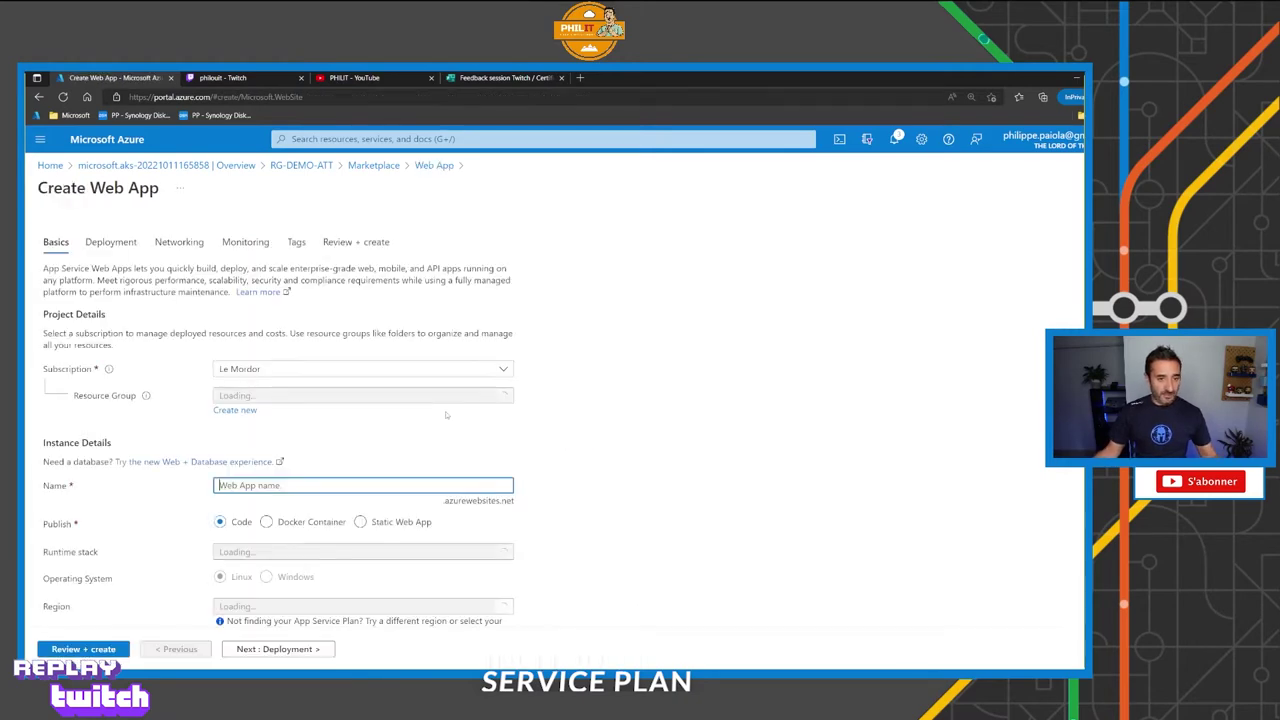
Mark the App Service plan section and its size setting with arrows, then open the pricing tiers.
{"action": "scroll", "coordinate": [442, 420], "scroll_direction": "down", "scroll_amount": 2}
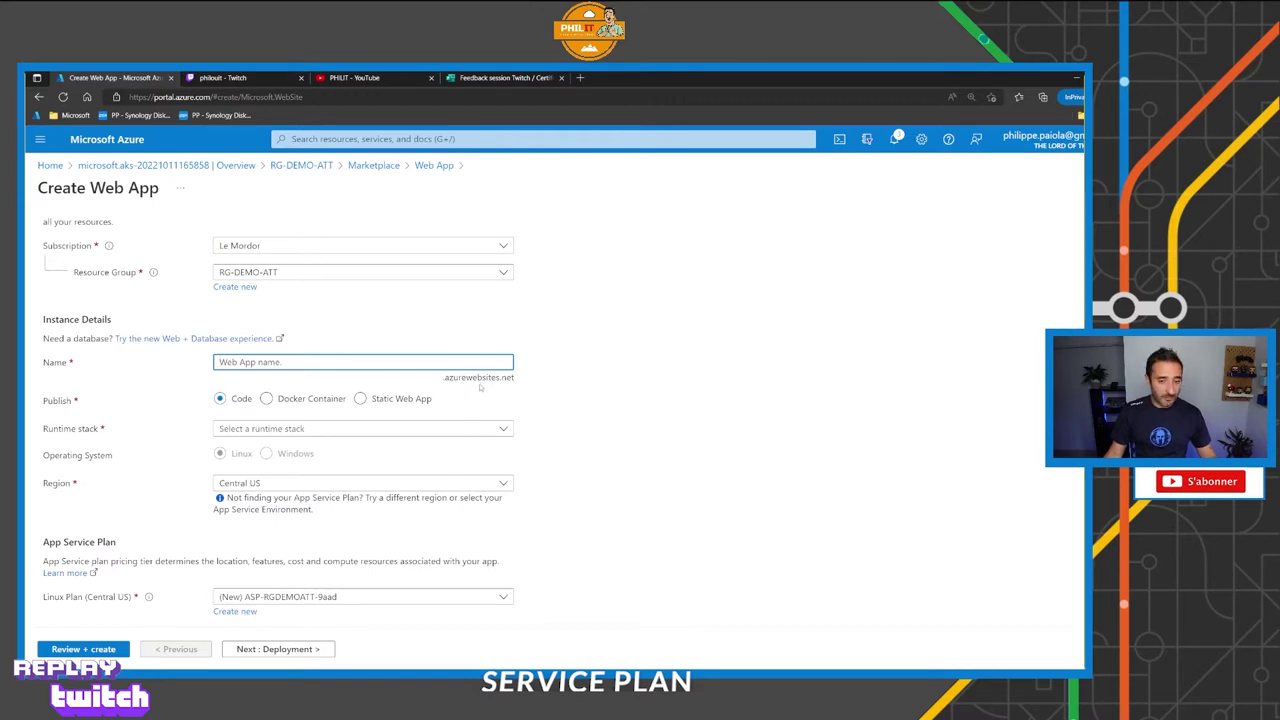
{"action": "scroll", "coordinate": [470, 392], "scroll_direction": "down", "scroll_amount": 2}
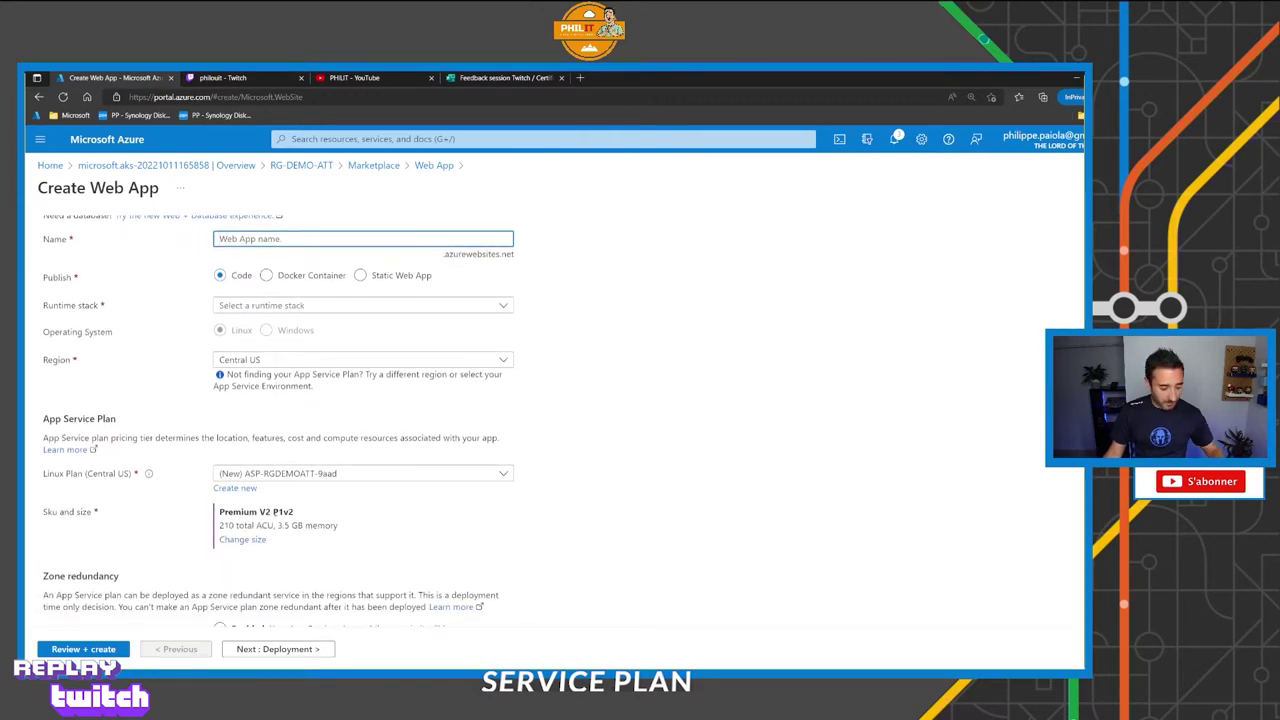
{"action": "left_click_drag", "start_coordinate": [282, 539], "coordinate": [337, 562]}
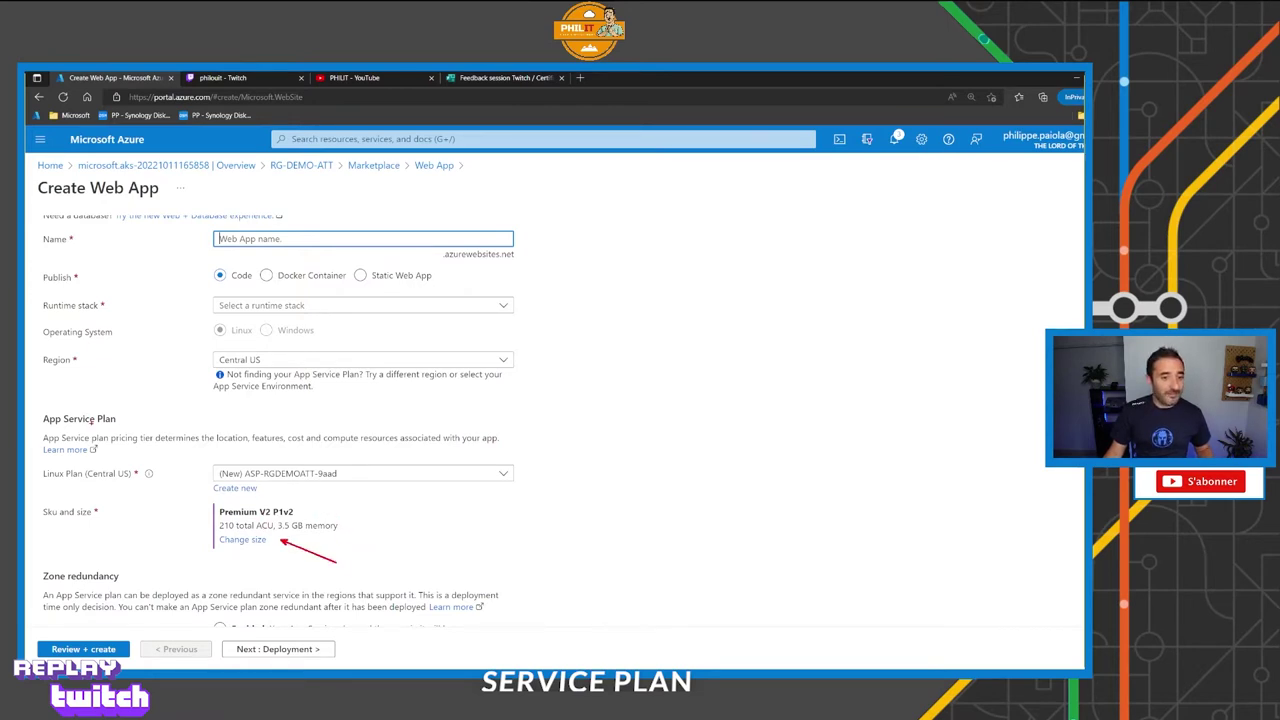
{"action": "left_click_drag", "start_coordinate": [126, 418], "coordinate": [178, 416]}
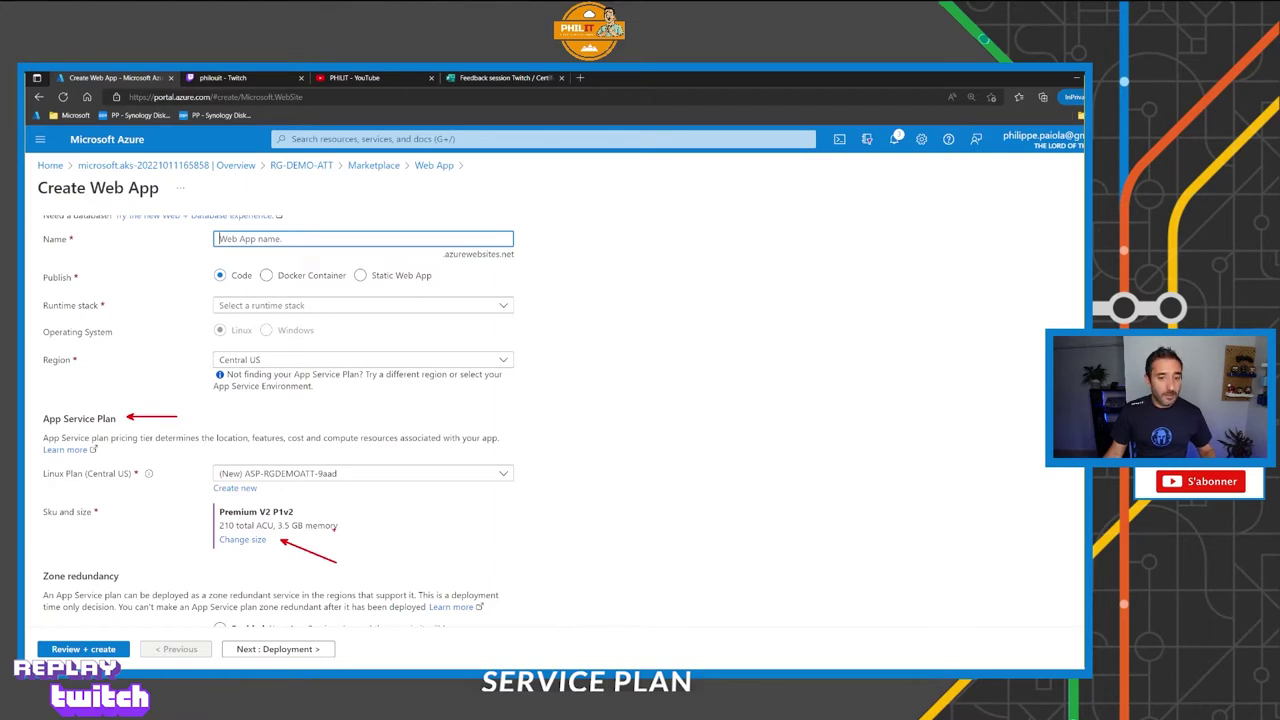
{"action": "key", "text": "Escape"}
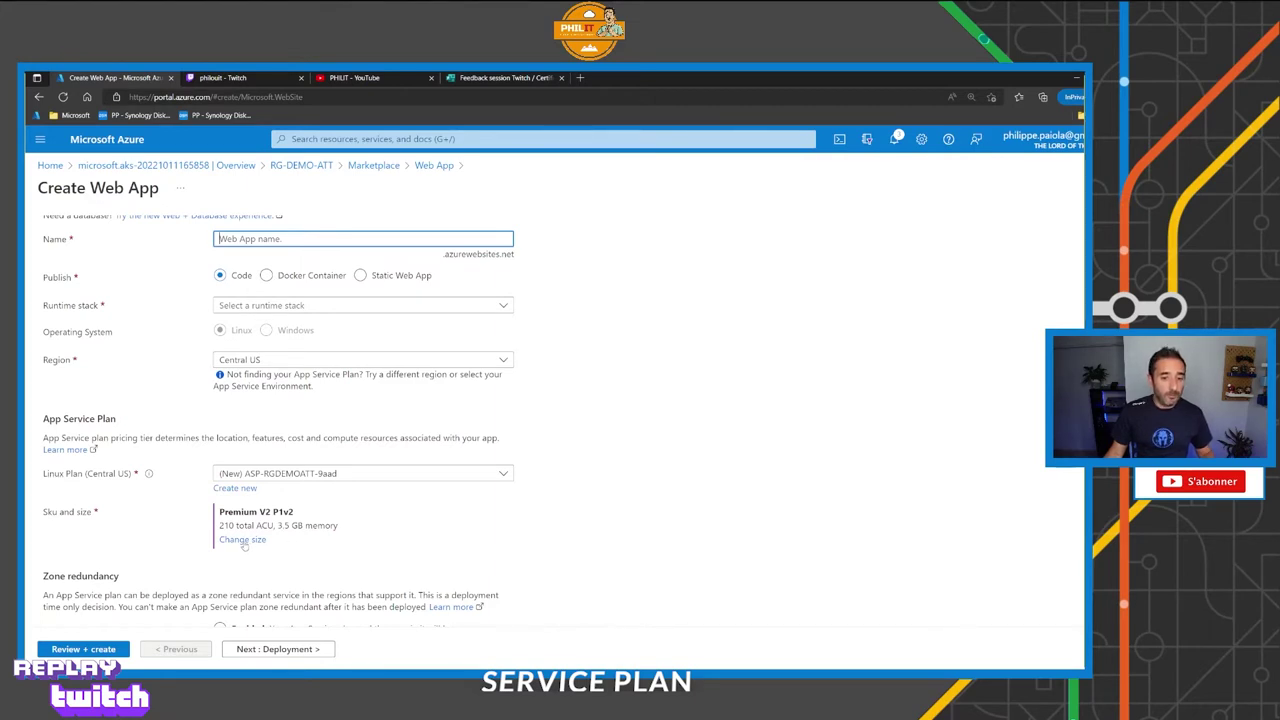
{"action": "left_click", "coordinate": [242, 540]}
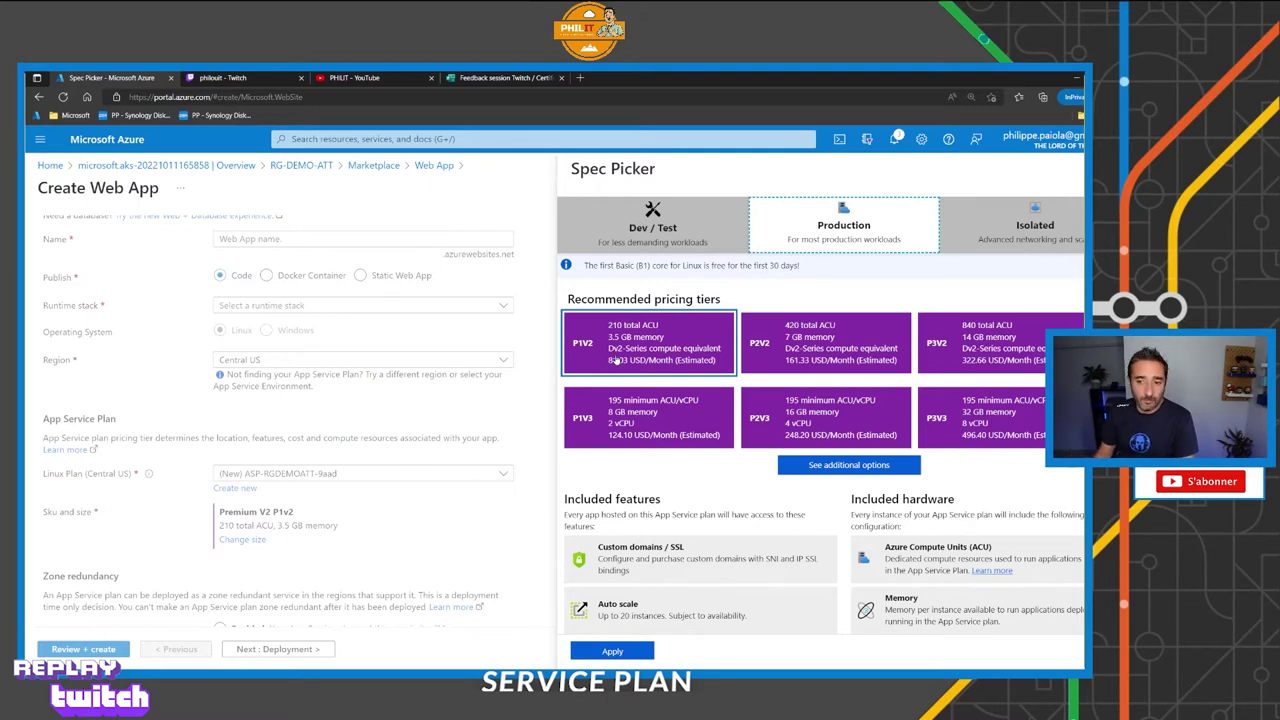
Highlight the Production tier's Custom domains / SSL, Auto scale and Daily backups features.
{"action": "scroll", "coordinate": [617, 362], "scroll_direction": "down", "scroll_amount": 2}
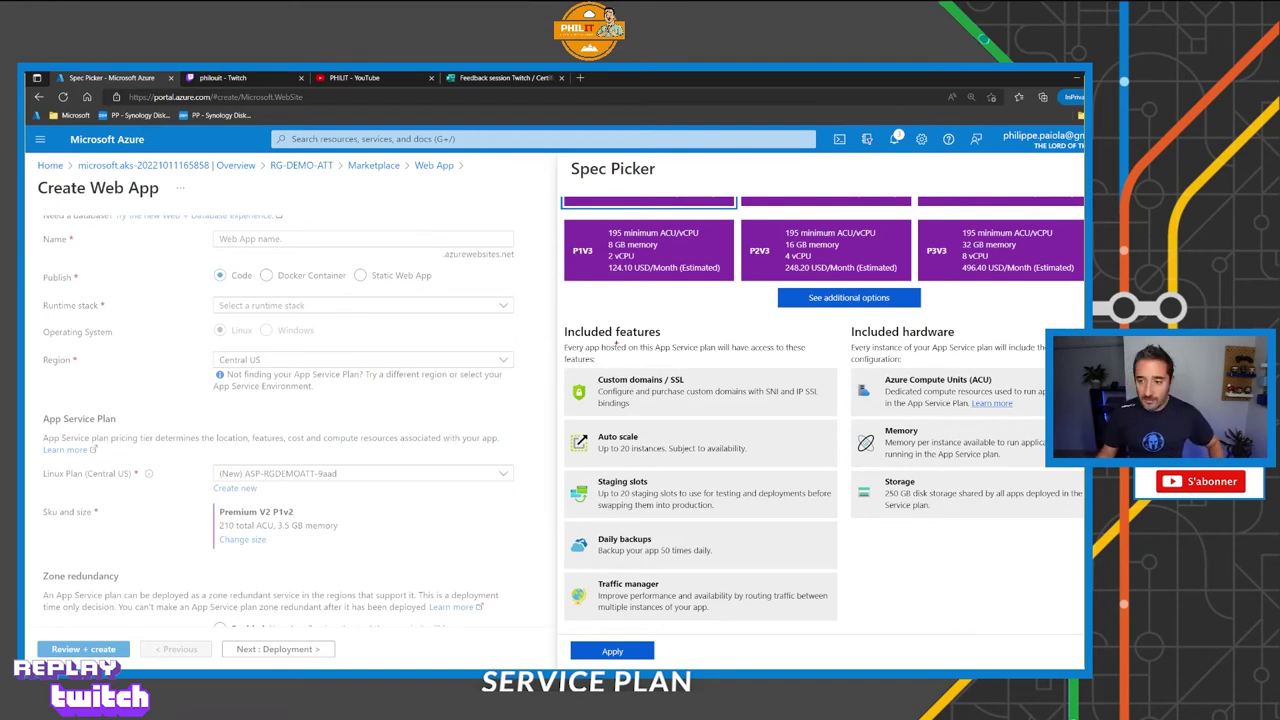
{"action": "mouse_move", "coordinate": [566, 320]}
{"action": "left_mouse_down"}
{"action": "mouse_move", "coordinate": [910, 452]}
{"action": "mouse_move", "coordinate": [1084, 596]}
{"action": "mouse_move", "coordinate": [1084, 626]}
{"action": "left_mouse_up"}
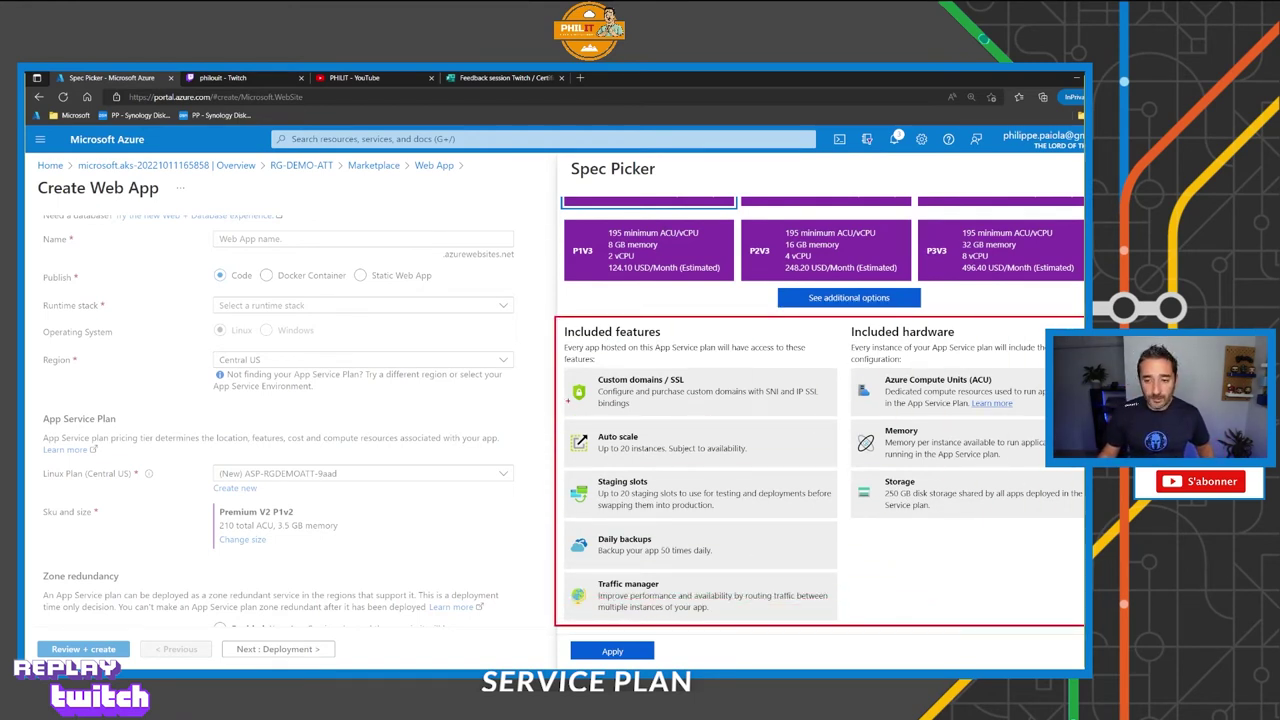
{"action": "mouse_move", "coordinate": [678, 398]}
{"action": "left_mouse_down"}
{"action": "mouse_move", "coordinate": [714, 420]}
{"action": "mouse_move", "coordinate": [708, 382]}
{"action": "mouse_move", "coordinate": [748, 381]}
{"action": "left_mouse_up"}
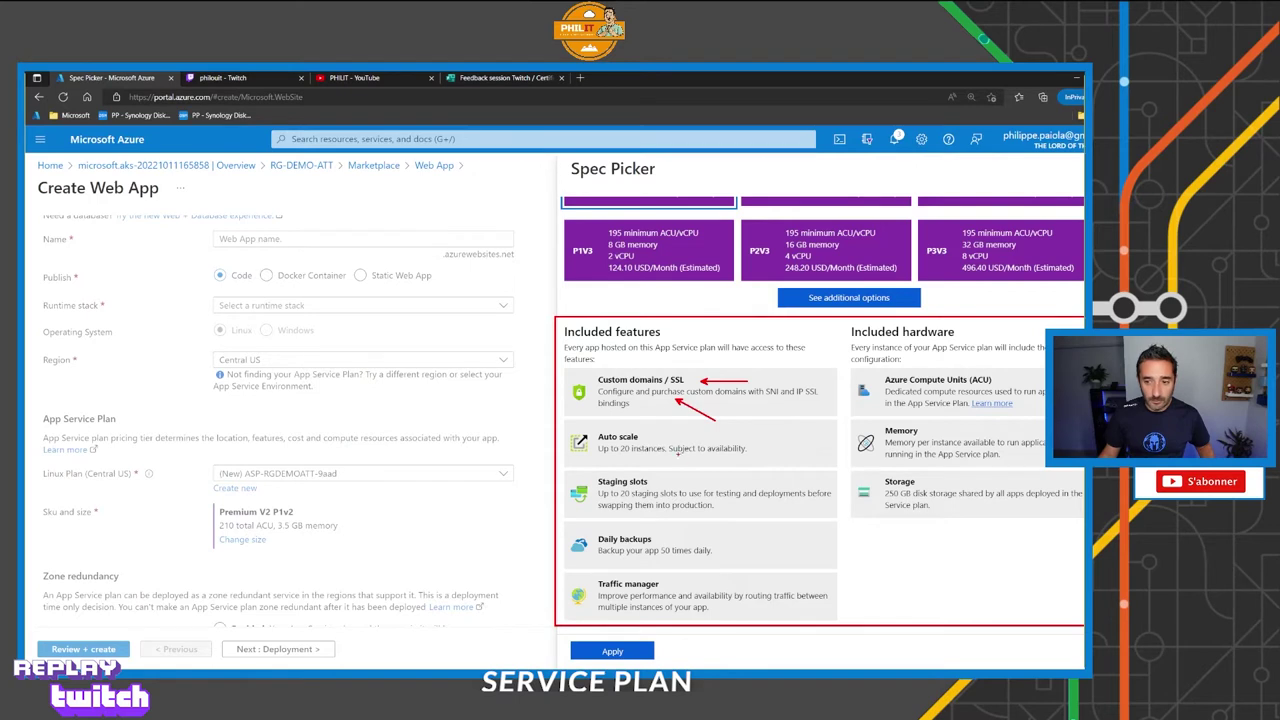
{"action": "left_click_drag", "start_coordinate": [654, 437], "coordinate": [712, 447]}
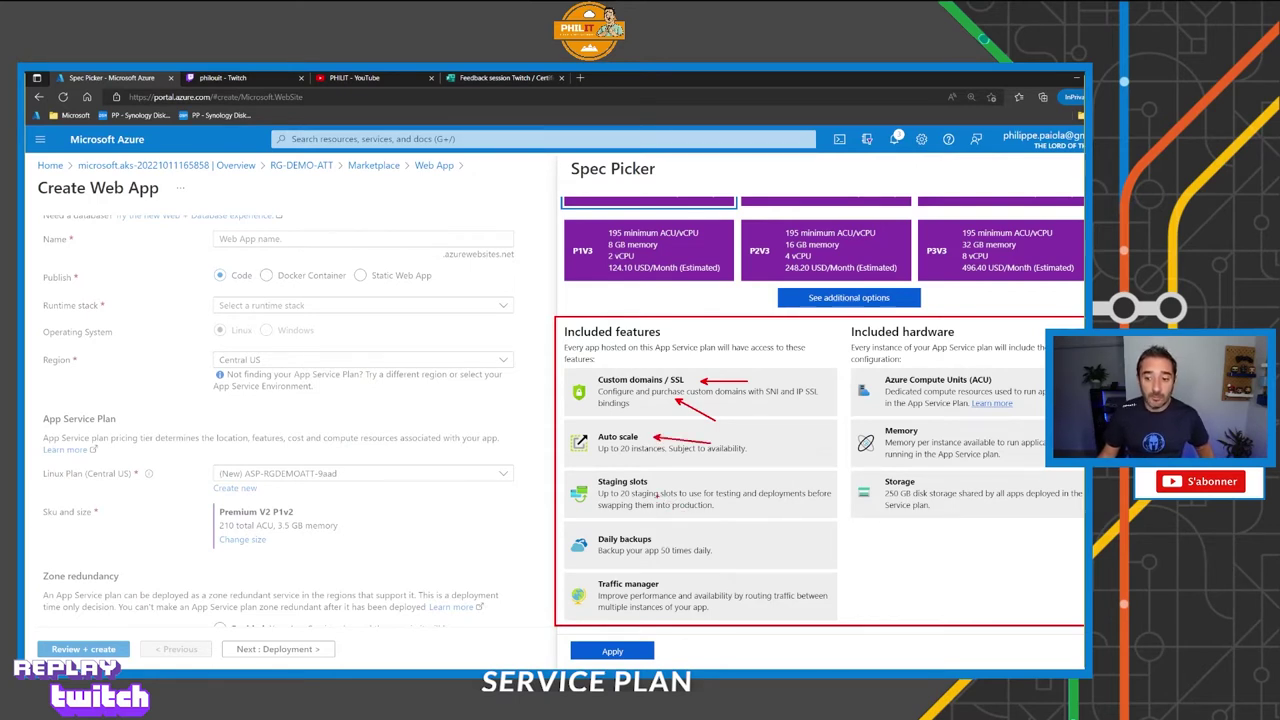
{"action": "left_click_drag", "start_coordinate": [670, 545], "coordinate": [698, 527]}
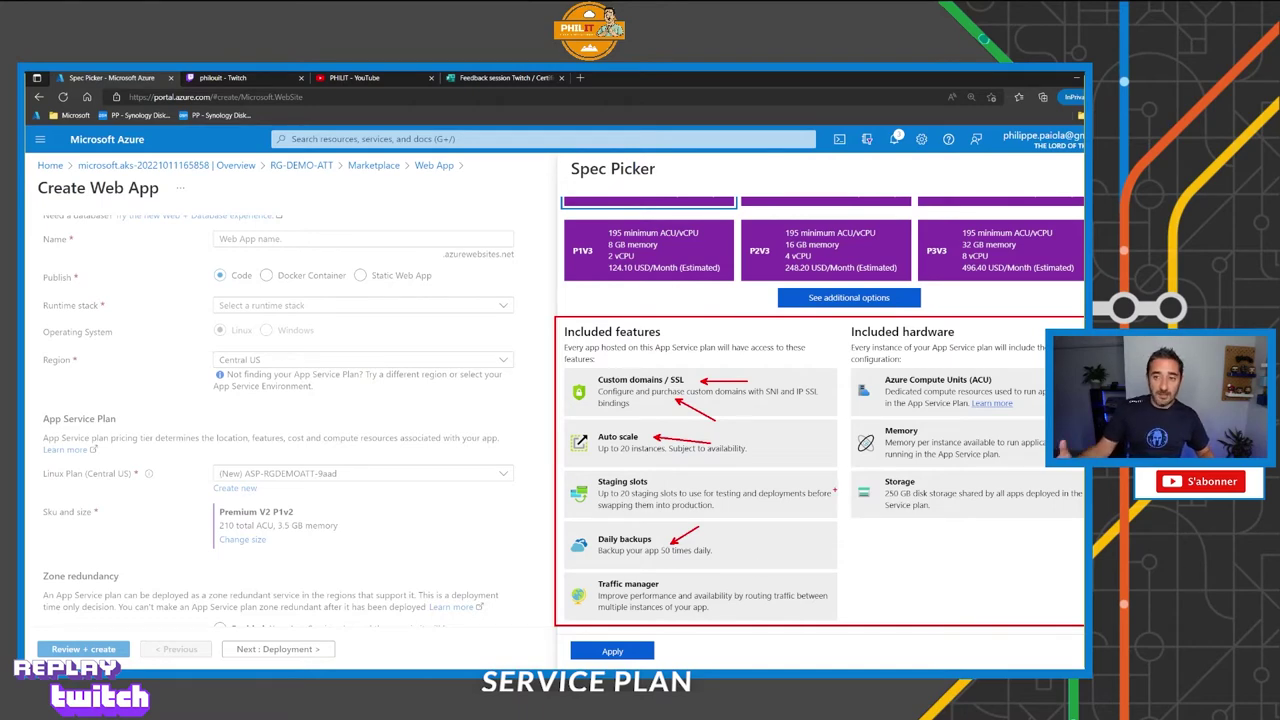
Clear the annotations and show the Dev / Test tiers F1 and B1.
{"action": "key", "text": "Escape"}
{"action": "scroll", "coordinate": [668, 340], "scroll_direction": "up", "scroll_amount": 3}
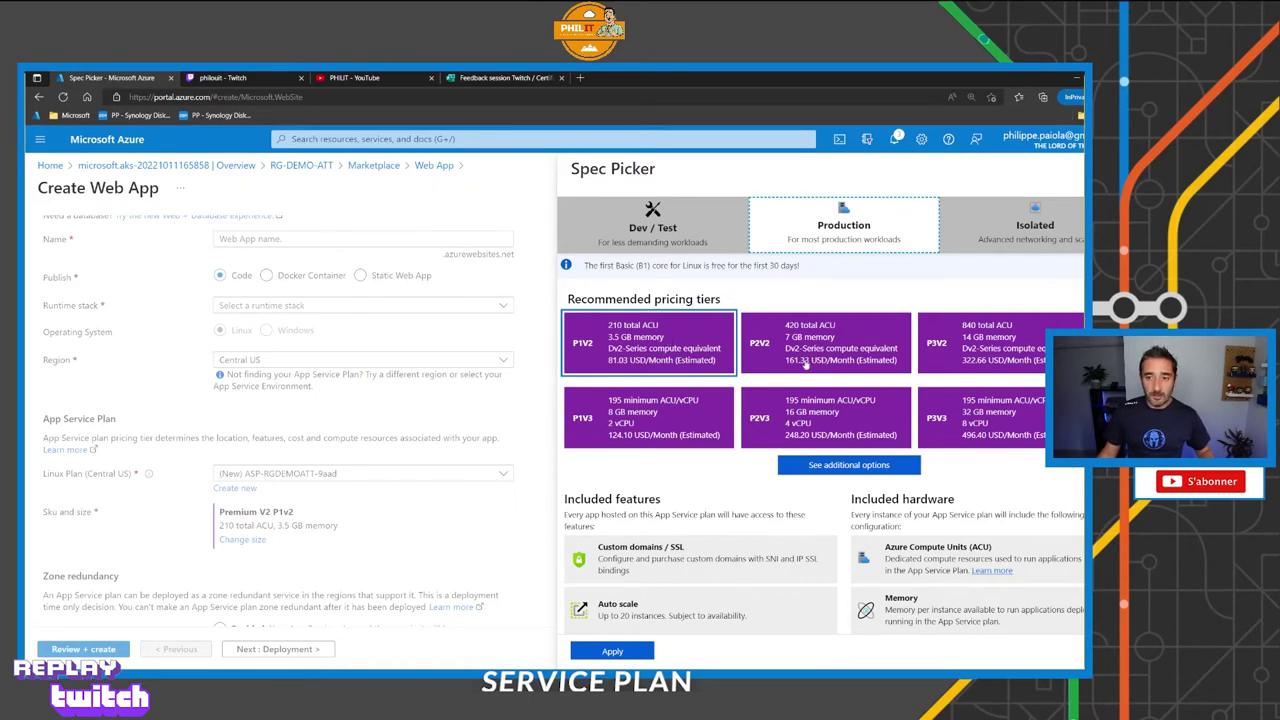
{"action": "left_click", "coordinate": [639, 239]}
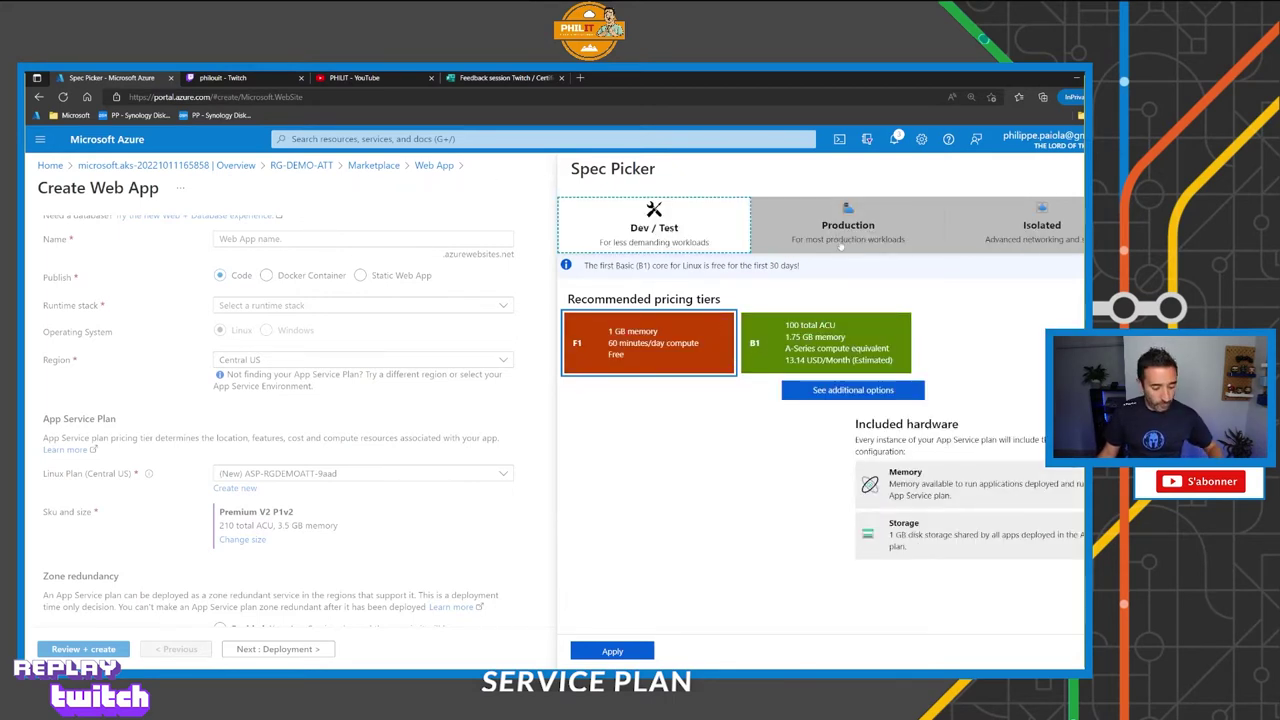
Point out the production workloads and Dev / Test tier categories.
{"action": "left_click_drag", "start_coordinate": [865, 281], "coordinate": [860, 251]}
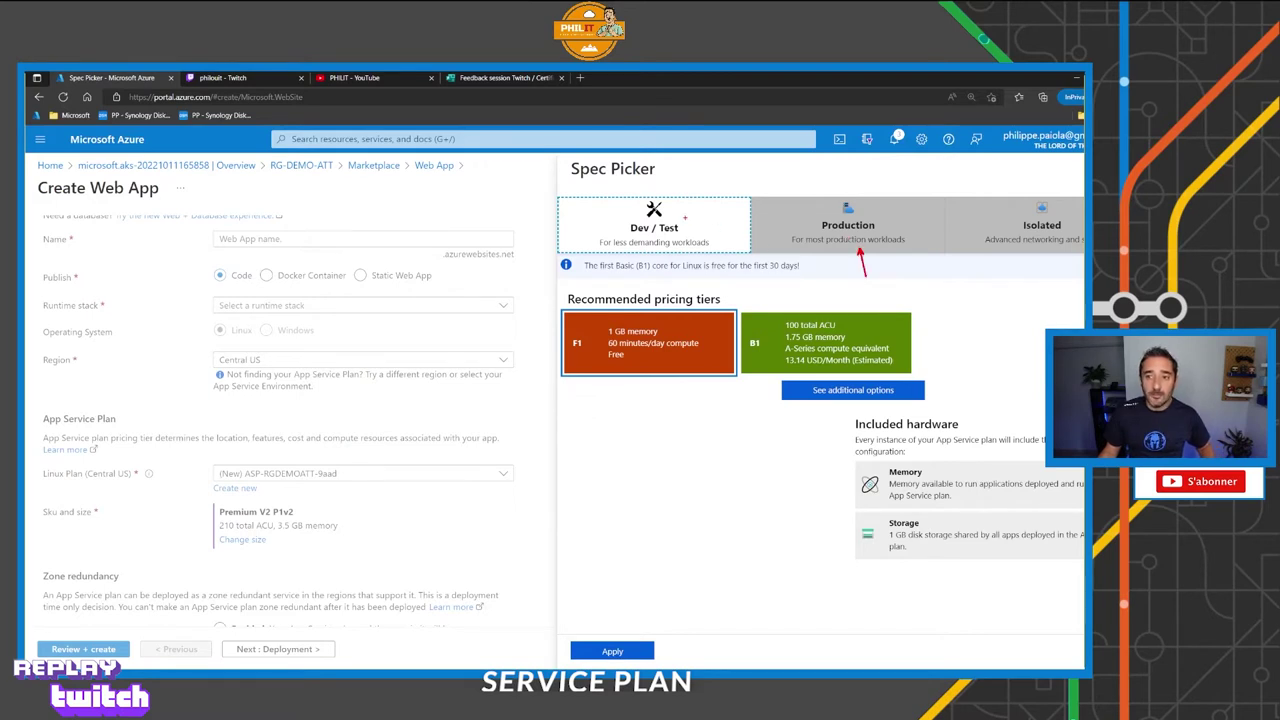
{"action": "left_click_drag", "start_coordinate": [685, 216], "coordinate": [740, 210]}
{"action": "key", "text": "Escape"}
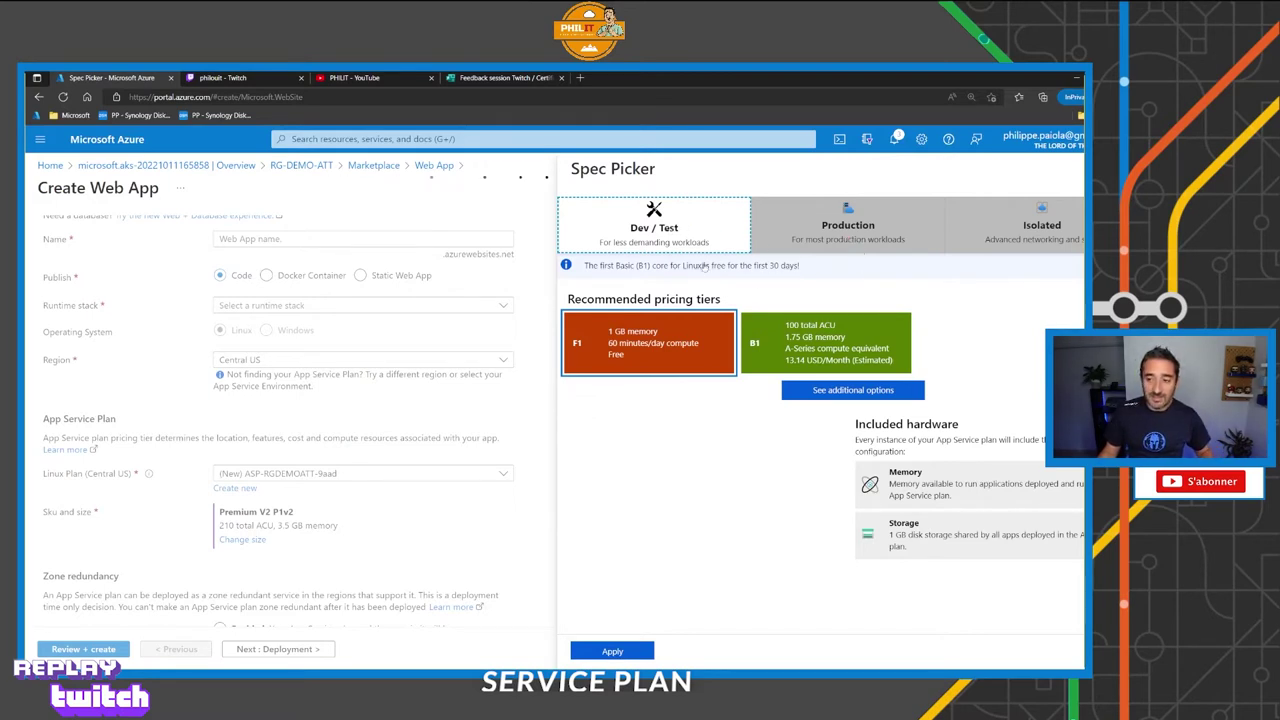
Select B1 and highlight its monthly price, 1.75 GB memory, Custom domains / SSL and Manual scale.
{"action": "left_click", "coordinate": [828, 348]}
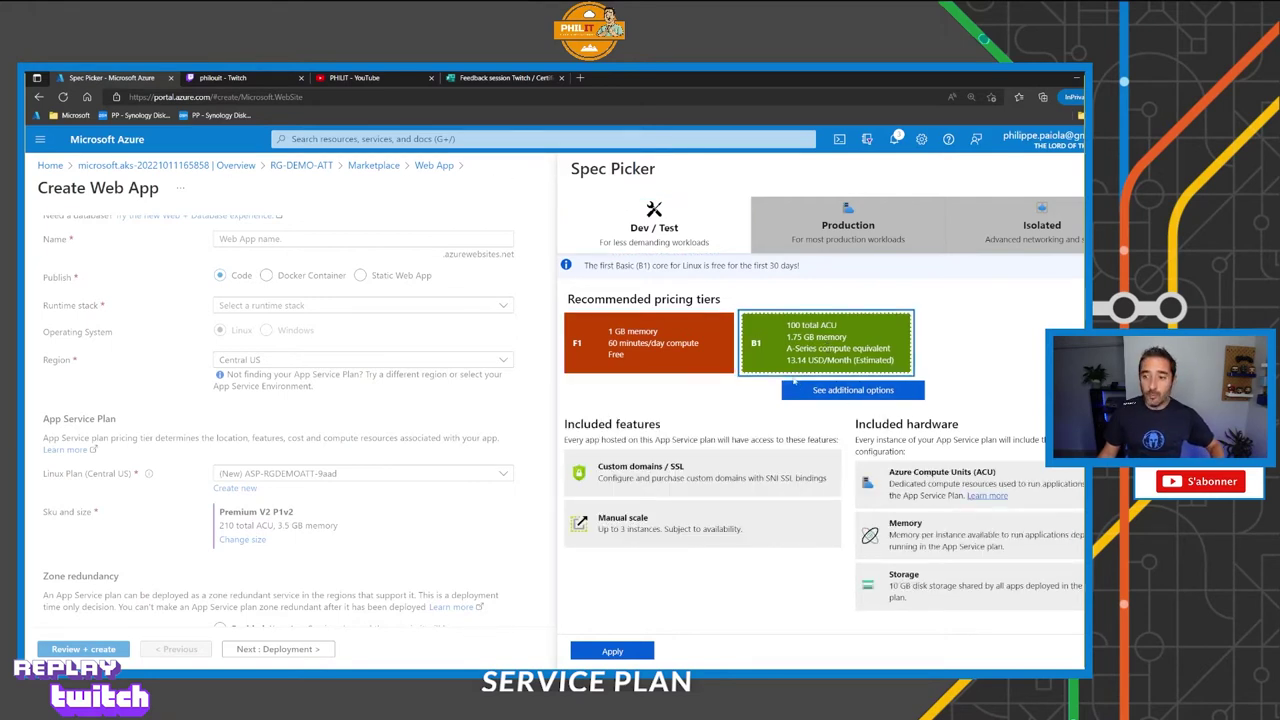
{"action": "left_click_drag", "start_coordinate": [788, 367], "coordinate": [748, 398]}
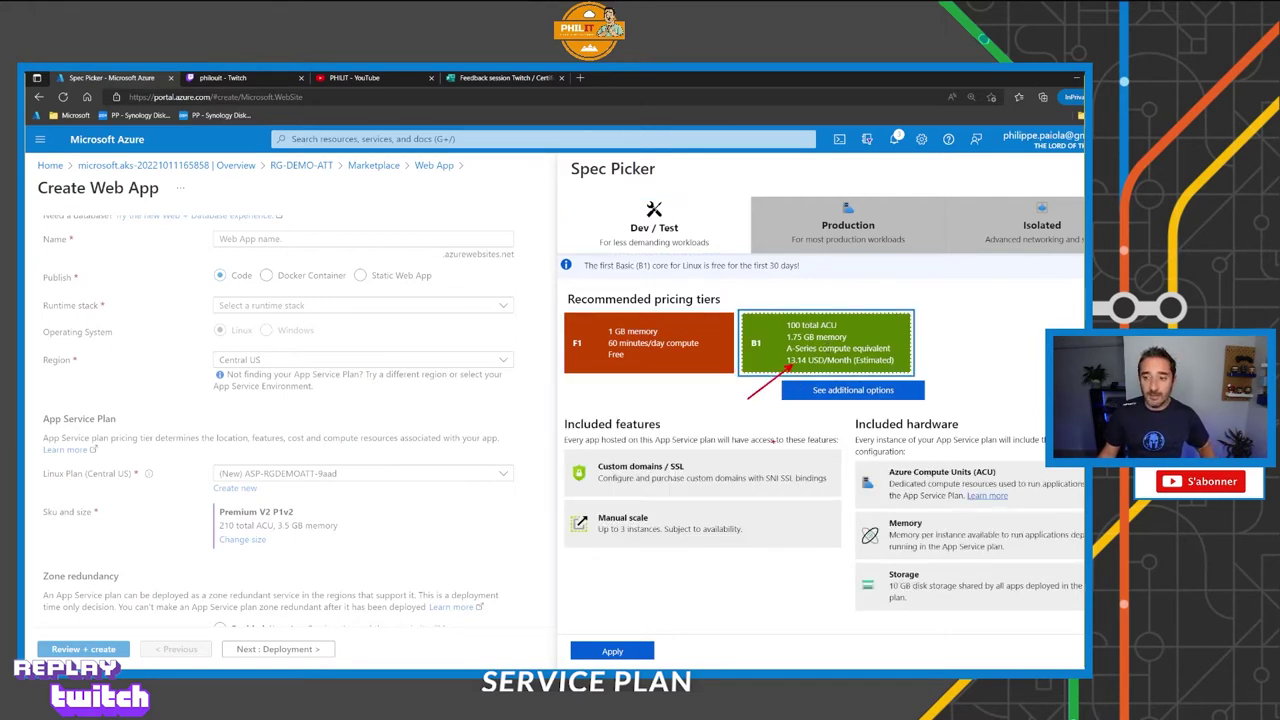
{"action": "left_click_drag", "start_coordinate": [560, 450], "coordinate": [846, 496]}
{"action": "left_click_drag", "start_coordinate": [564, 504], "coordinate": [762, 547]}
{"action": "left_click_drag", "start_coordinate": [646, 544], "coordinate": [676, 561]}
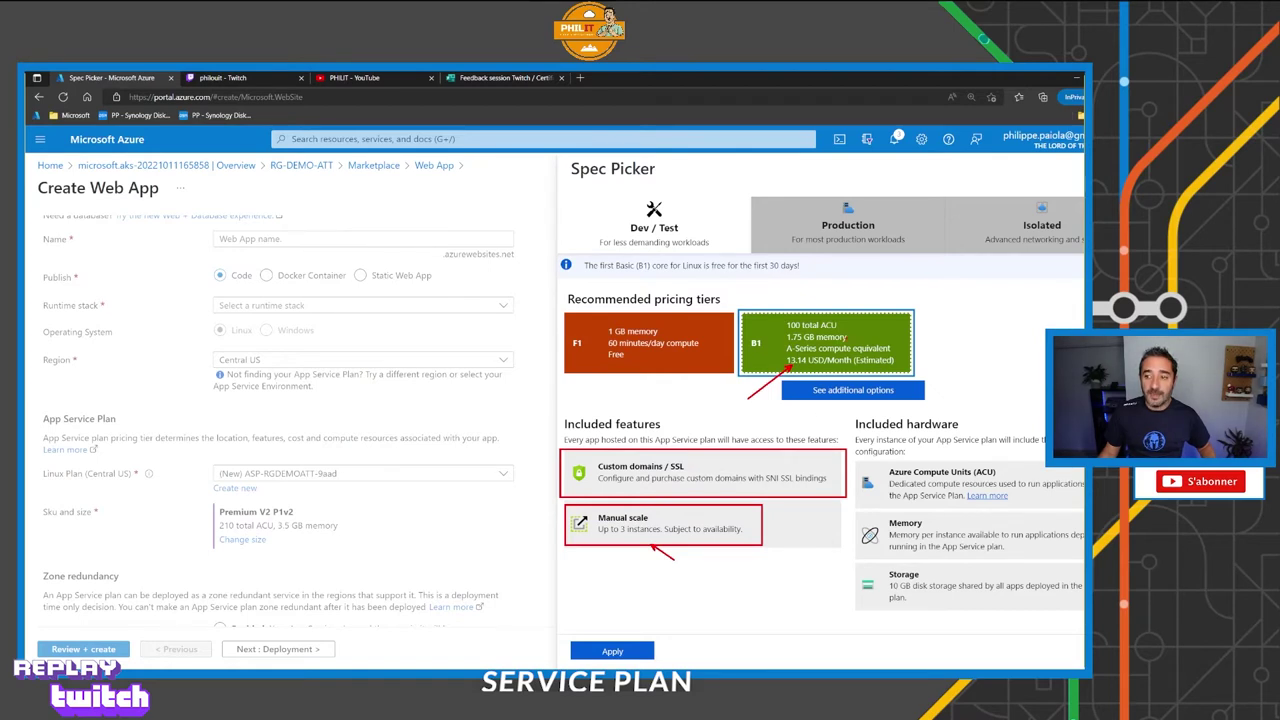
{"action": "left_click_drag", "start_coordinate": [848, 337], "coordinate": [894, 340]}
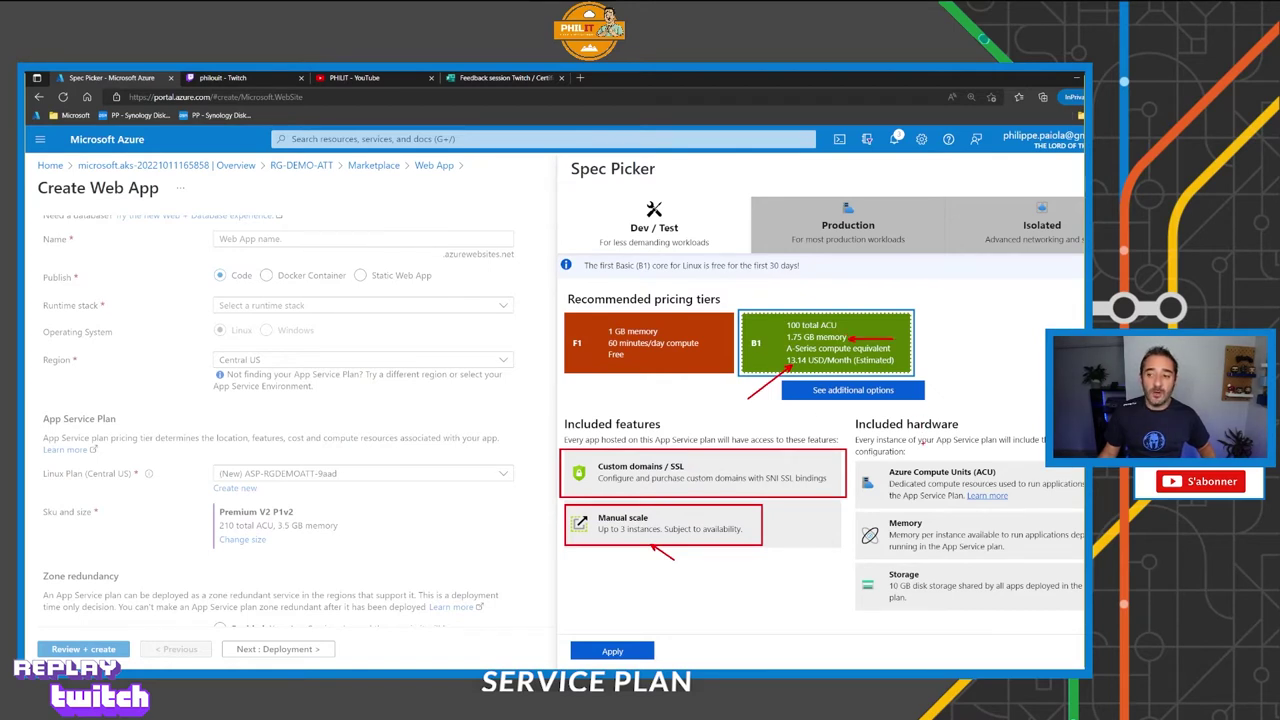
{"action": "key", "text": "Escape"}
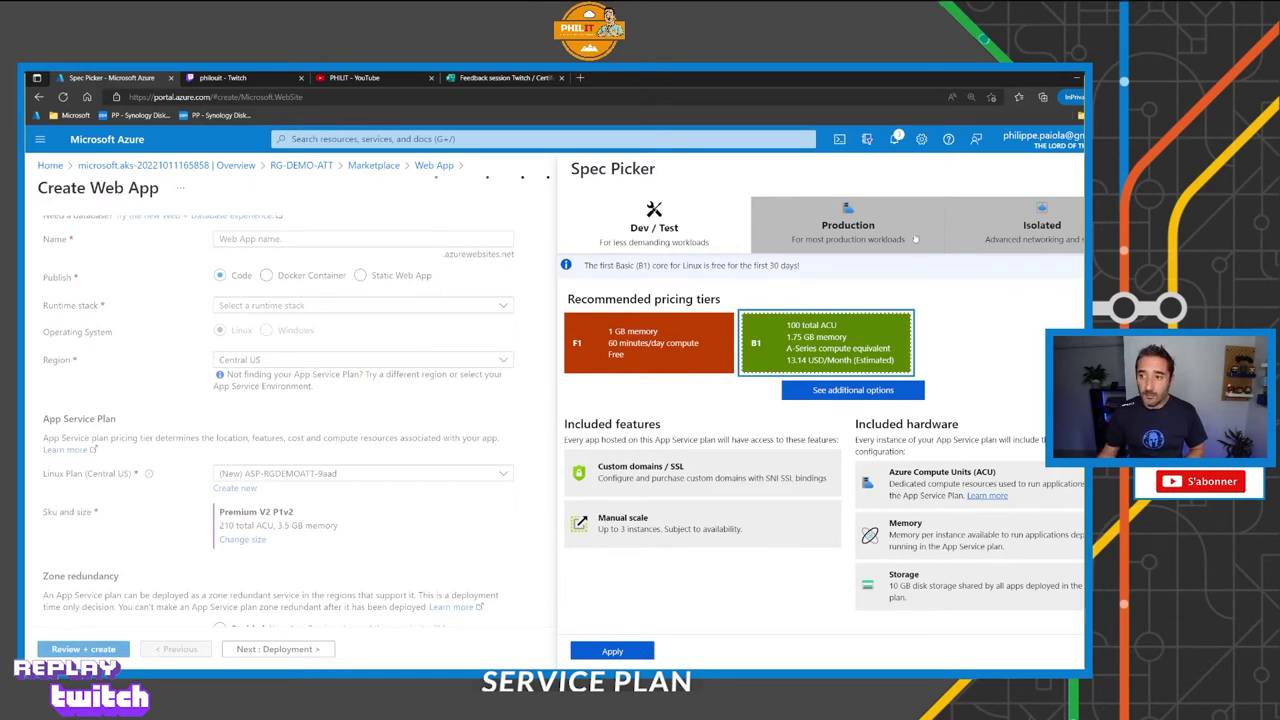
View the Isolated tiers, highlighting Isolated network, then flip between Production and Dev / Test.
{"action": "left_click", "coordinate": [1030, 225]}
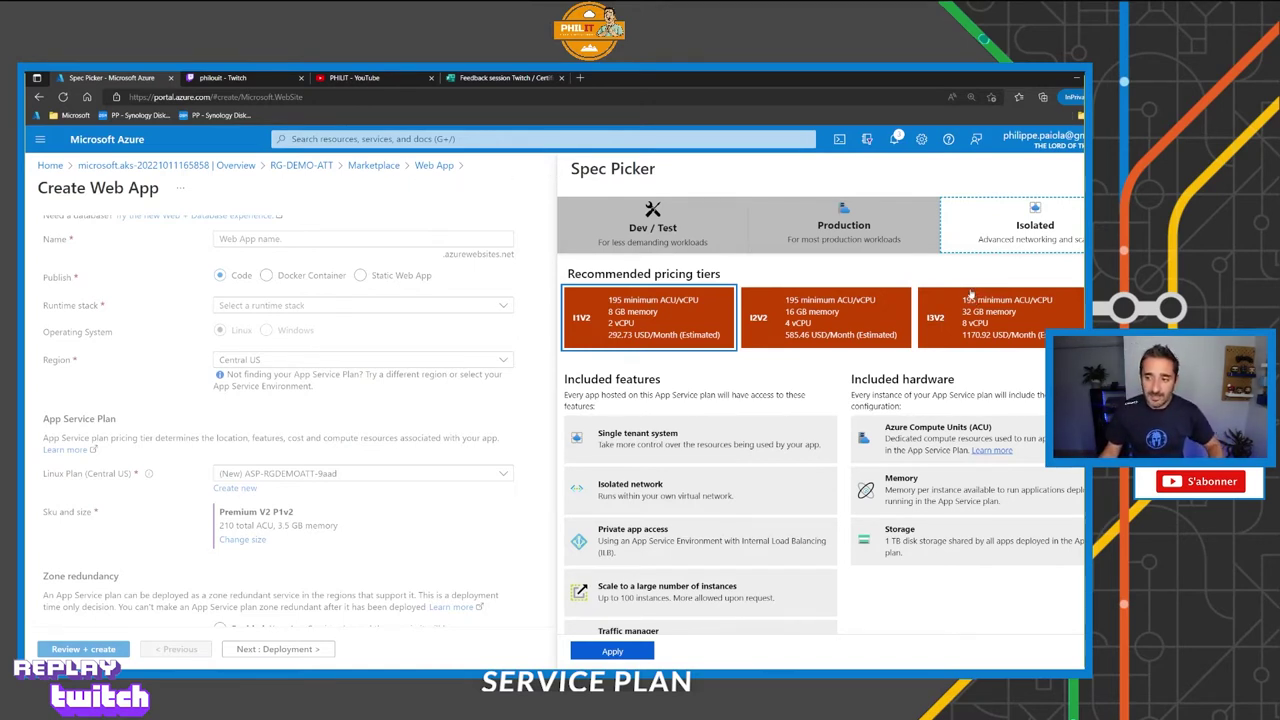
{"action": "left_click_drag", "start_coordinate": [1010, 253], "coordinate": [820, 379]}
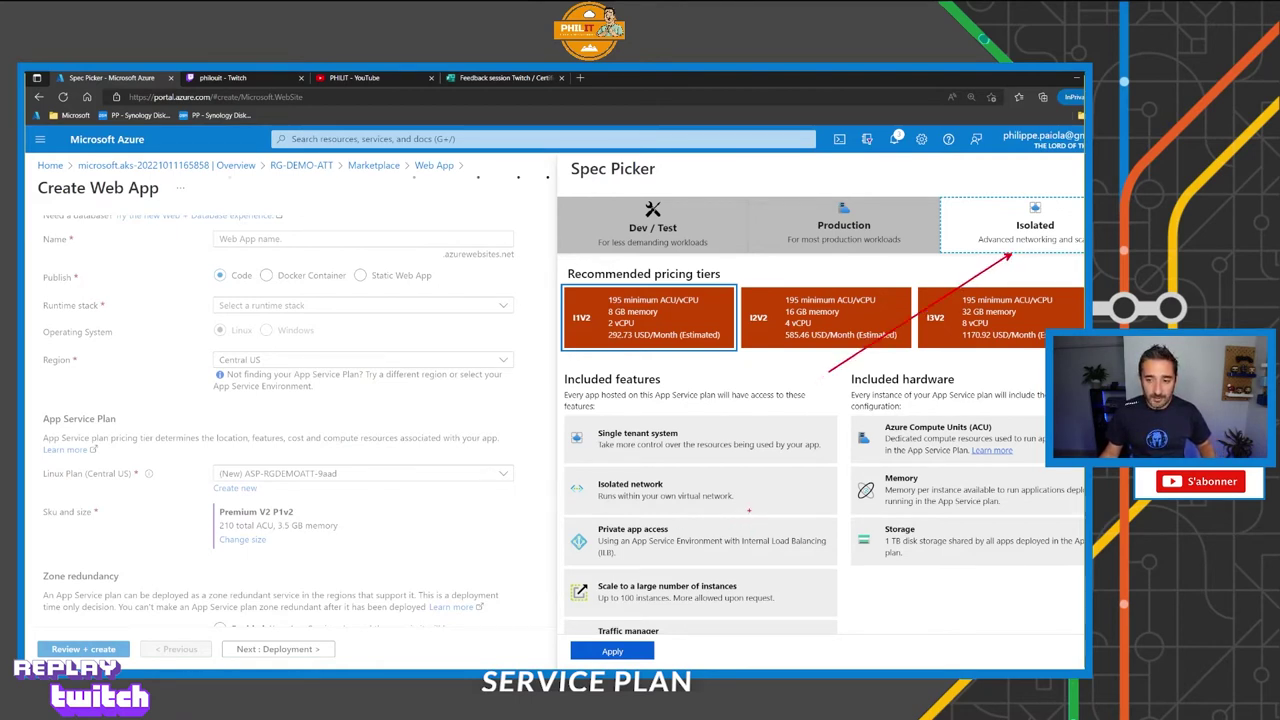
{"action": "left_click_drag", "start_coordinate": [748, 510], "coordinate": [777, 521]}
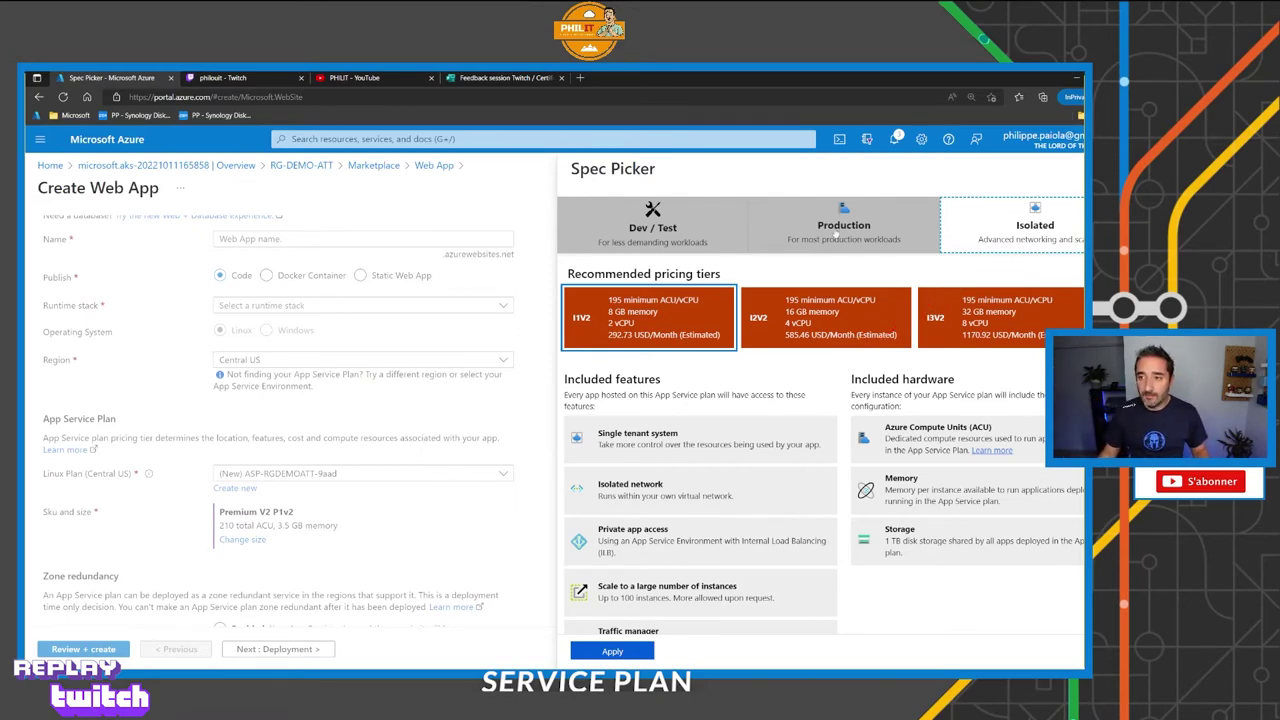
{"action": "left_click", "coordinate": [843, 222]}
{"action": "left_click", "coordinate": [679, 228]}
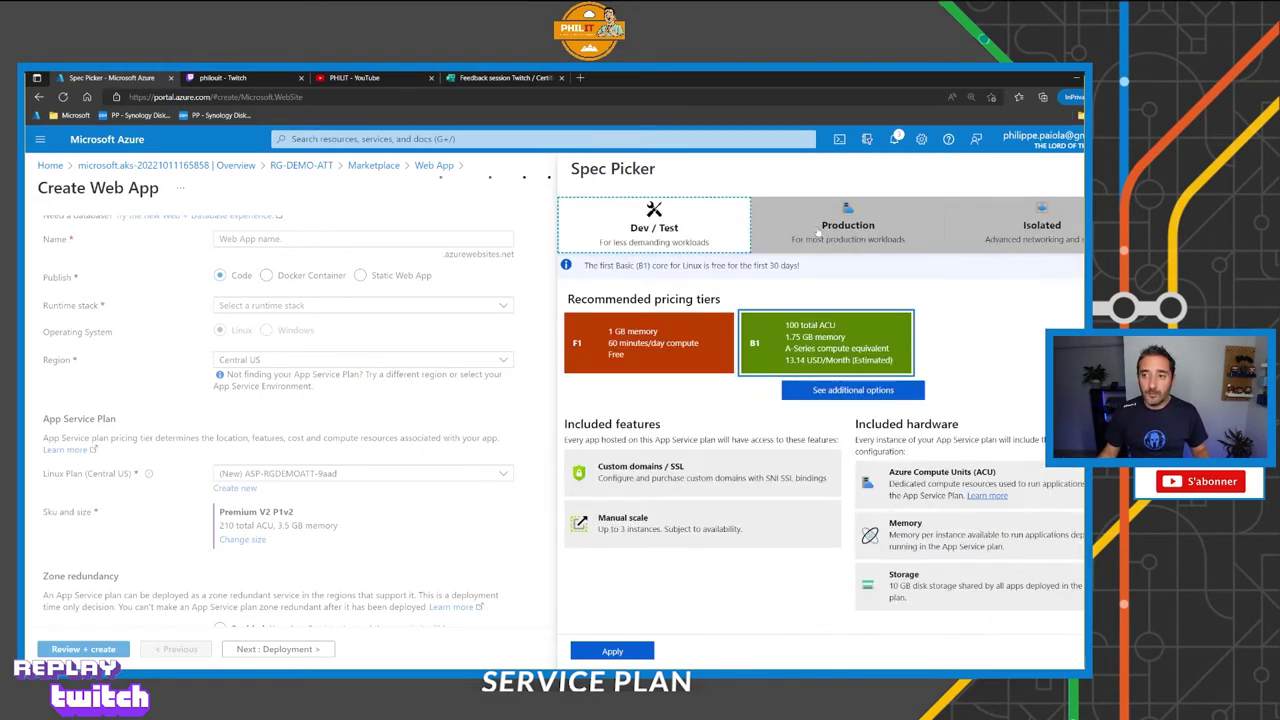
{"action": "left_click", "coordinate": [819, 232]}
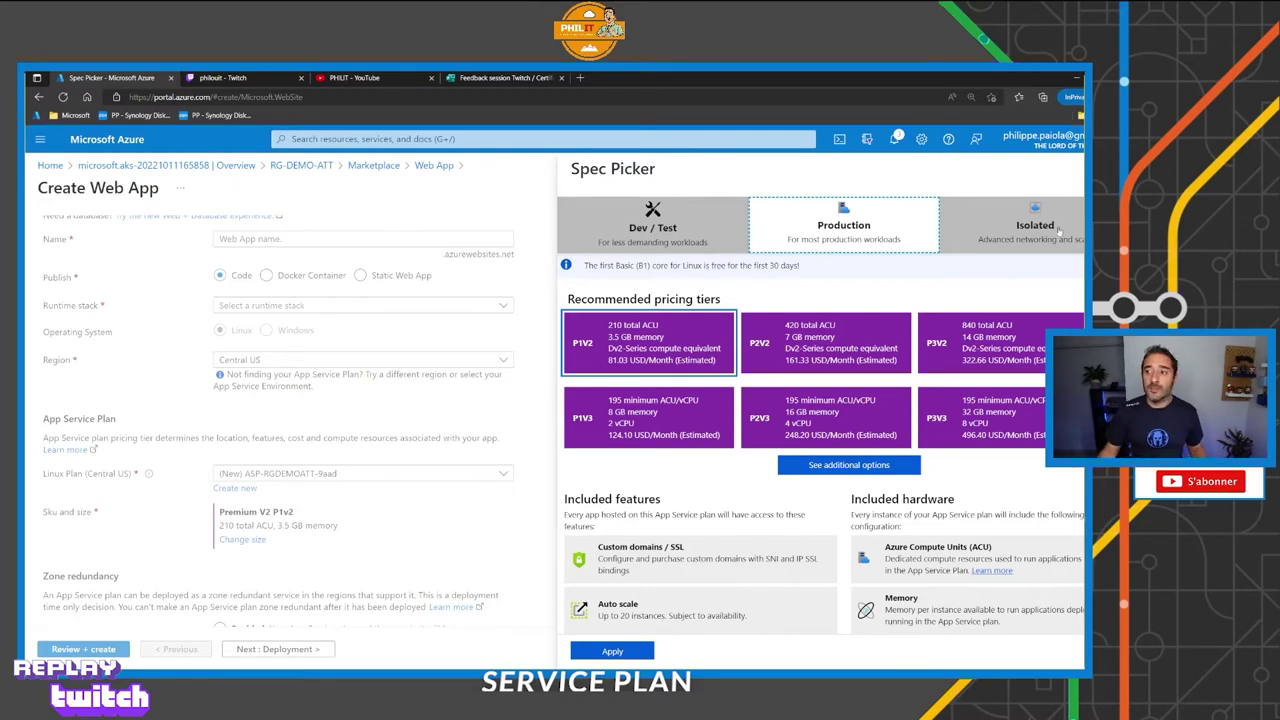
Point out the I1V2 Isolated tier, then return to the Production tiers such as P1V2.
{"action": "left_click", "coordinate": [1050, 228]}
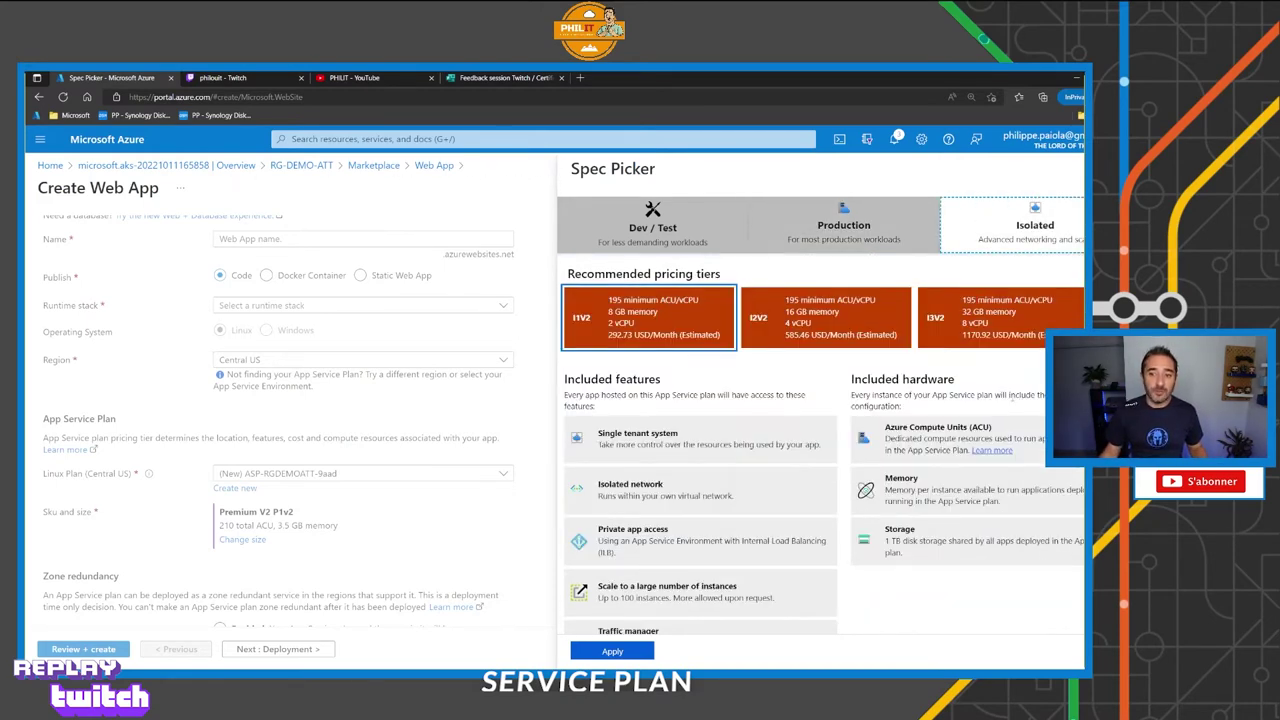
{"action": "left_click_drag", "start_coordinate": [670, 357], "coordinate": [712, 398]}
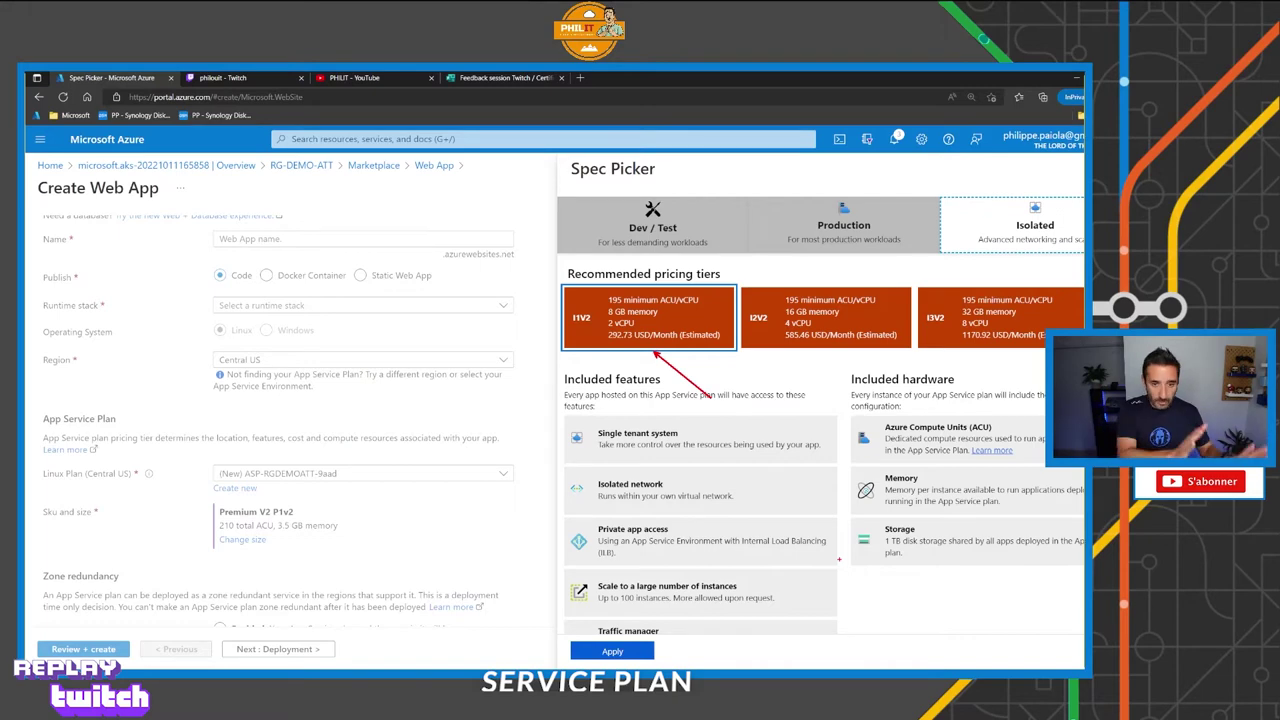
{"action": "key", "text": "Escape"}
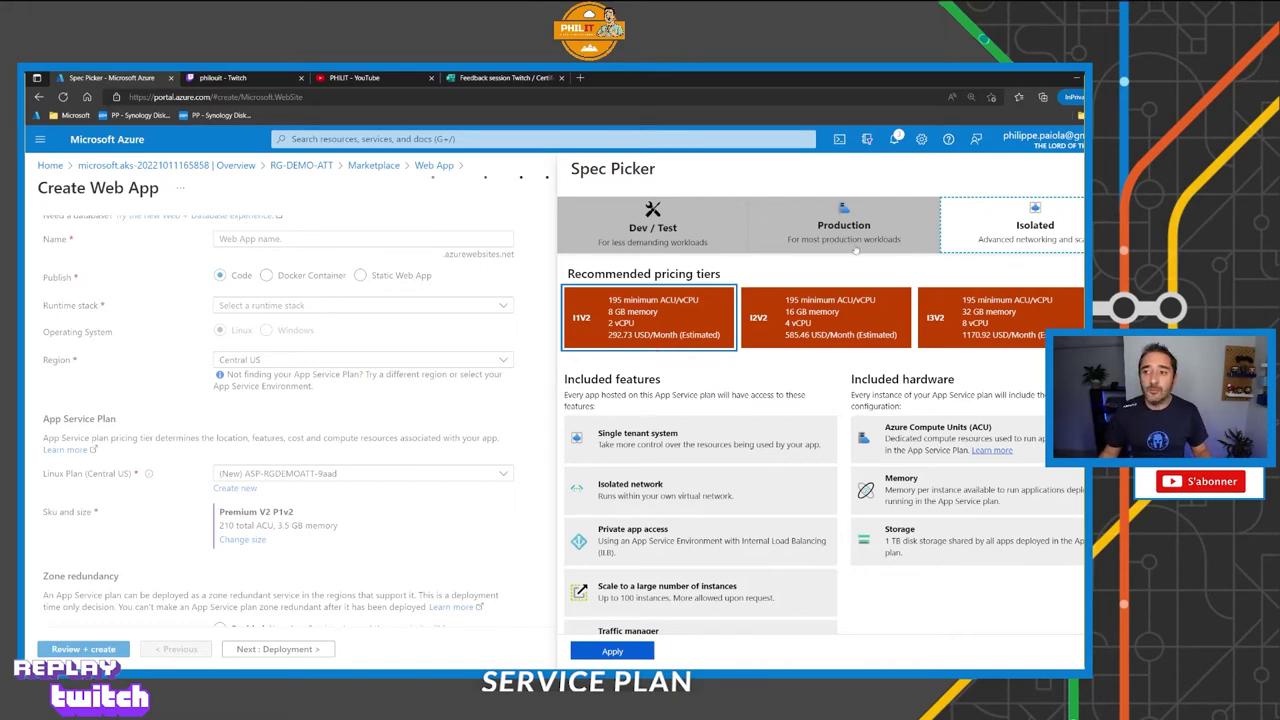
{"action": "left_click", "coordinate": [857, 251]}
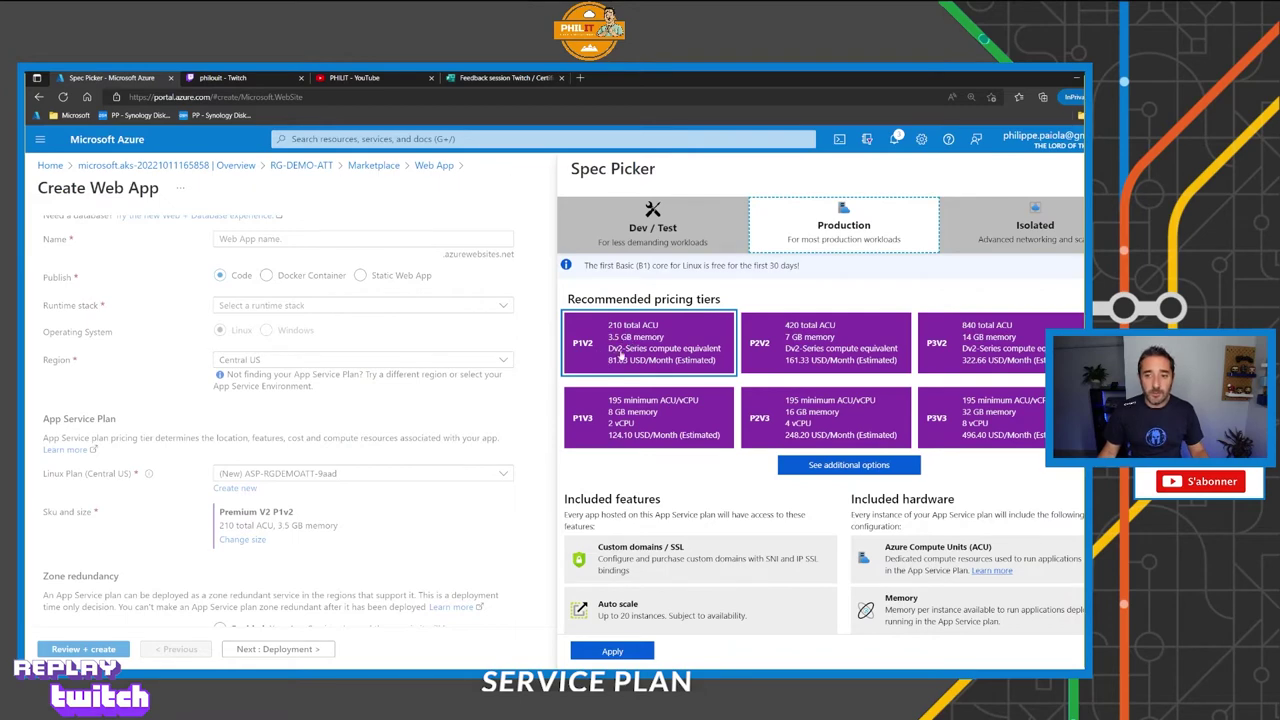
Note P1v2's 20-instance auto scale limit and apply the Premium V2 P1v2 tier.
{"action": "scroll", "coordinate": [648, 381], "scroll_direction": "down", "scroll_amount": 3}
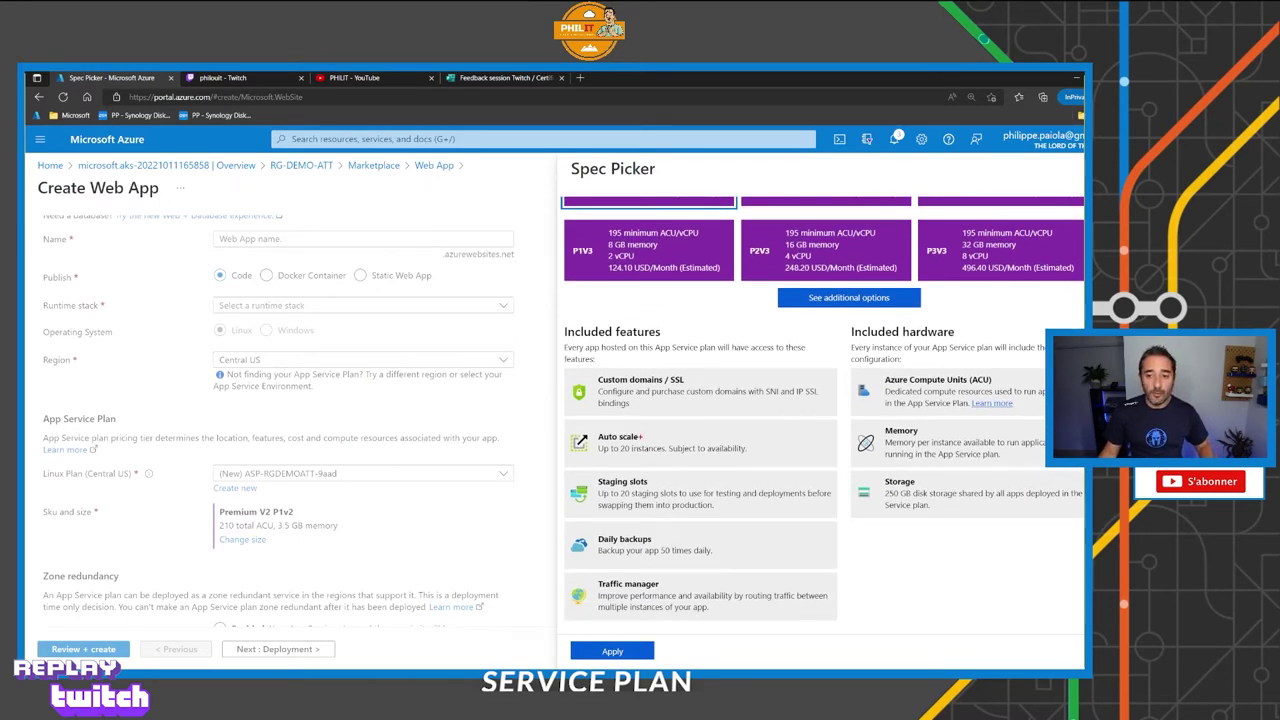
{"action": "left_click_drag", "start_coordinate": [632, 455], "coordinate": [676, 492]}
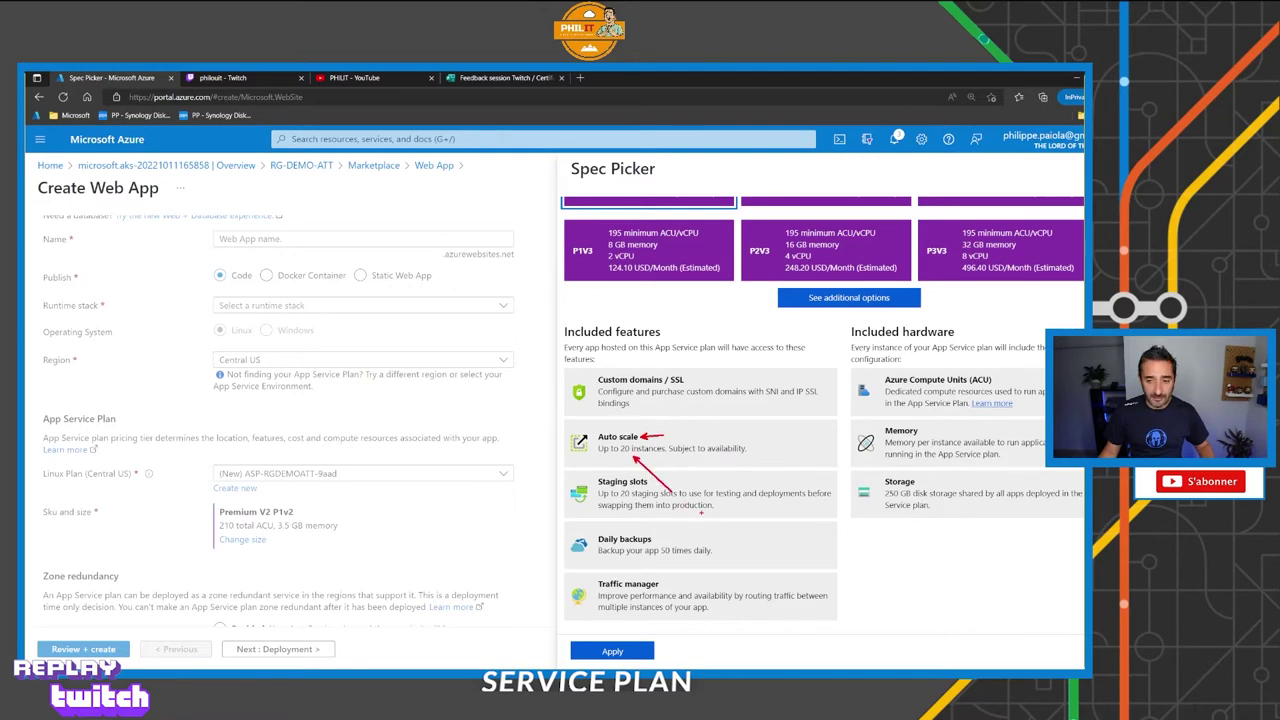
{"action": "key", "text": "Escape"}
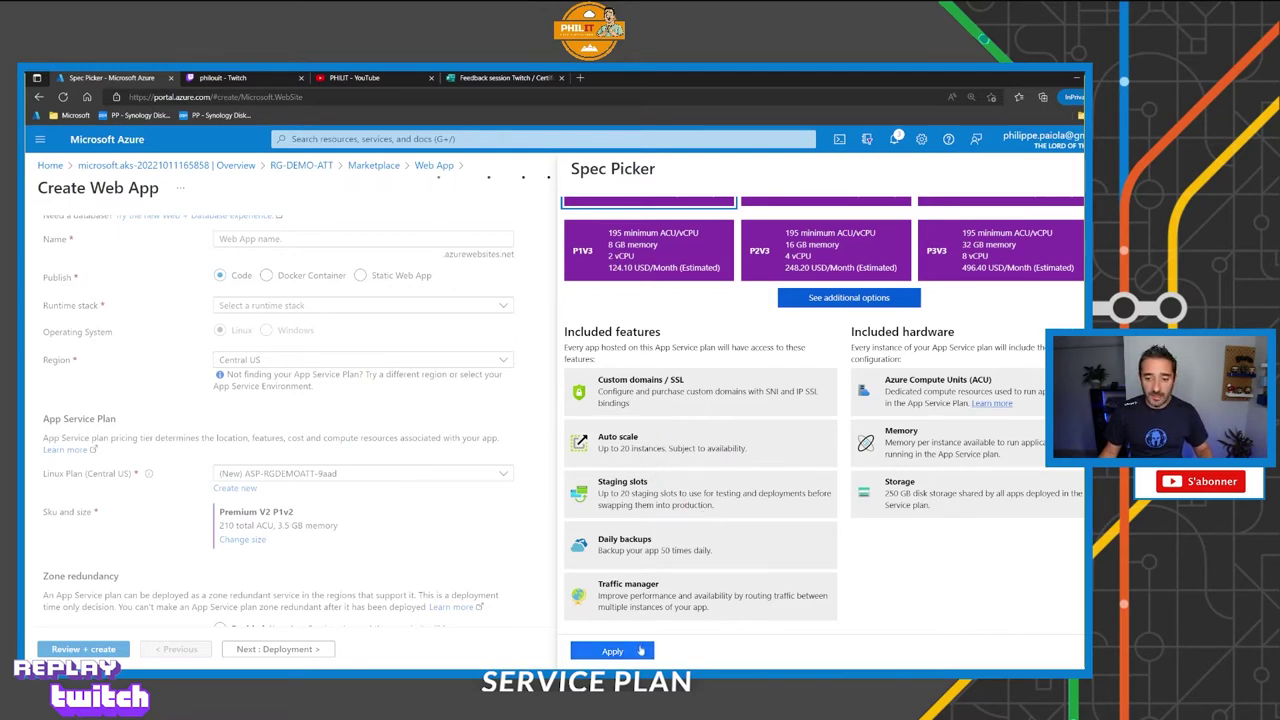
{"action": "left_click", "coordinate": [625, 651]}
{"action": "scroll", "coordinate": [611, 520], "scroll_direction": "up", "scroll_amount": 3}
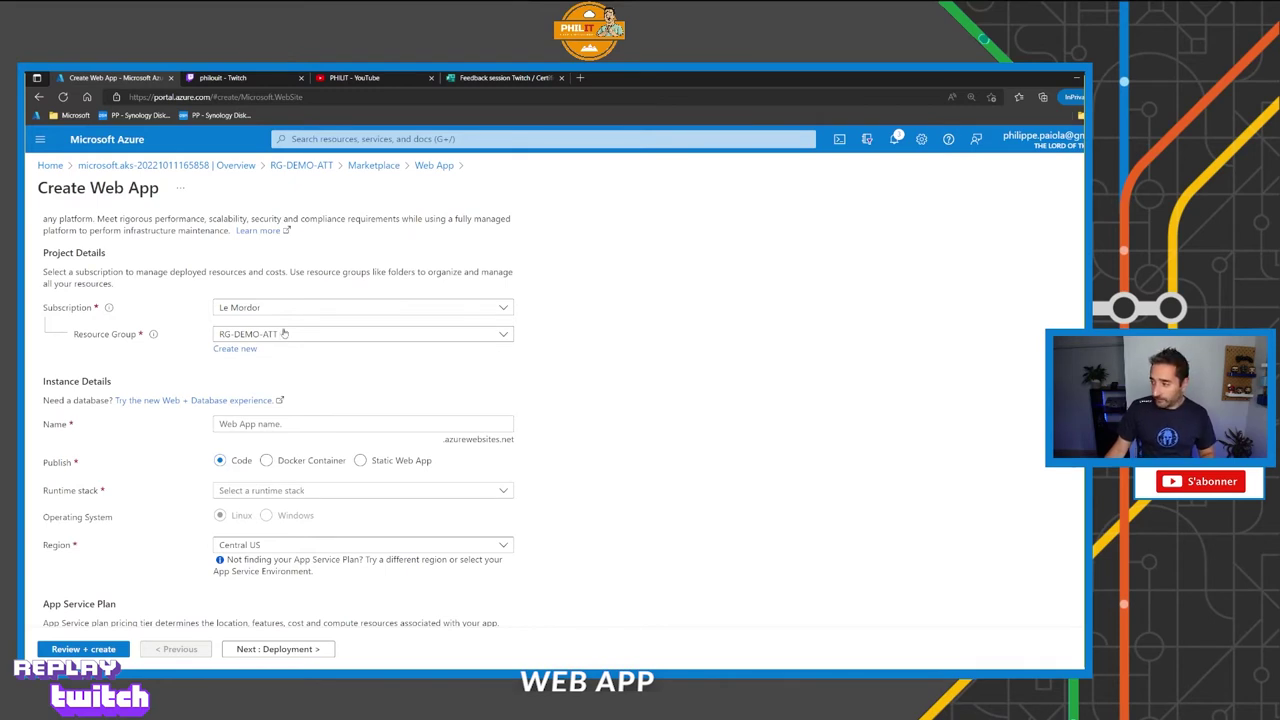
Try the names 123 and AEZR in the web app Name field.
{"action": "left_click", "coordinate": [283, 424]}
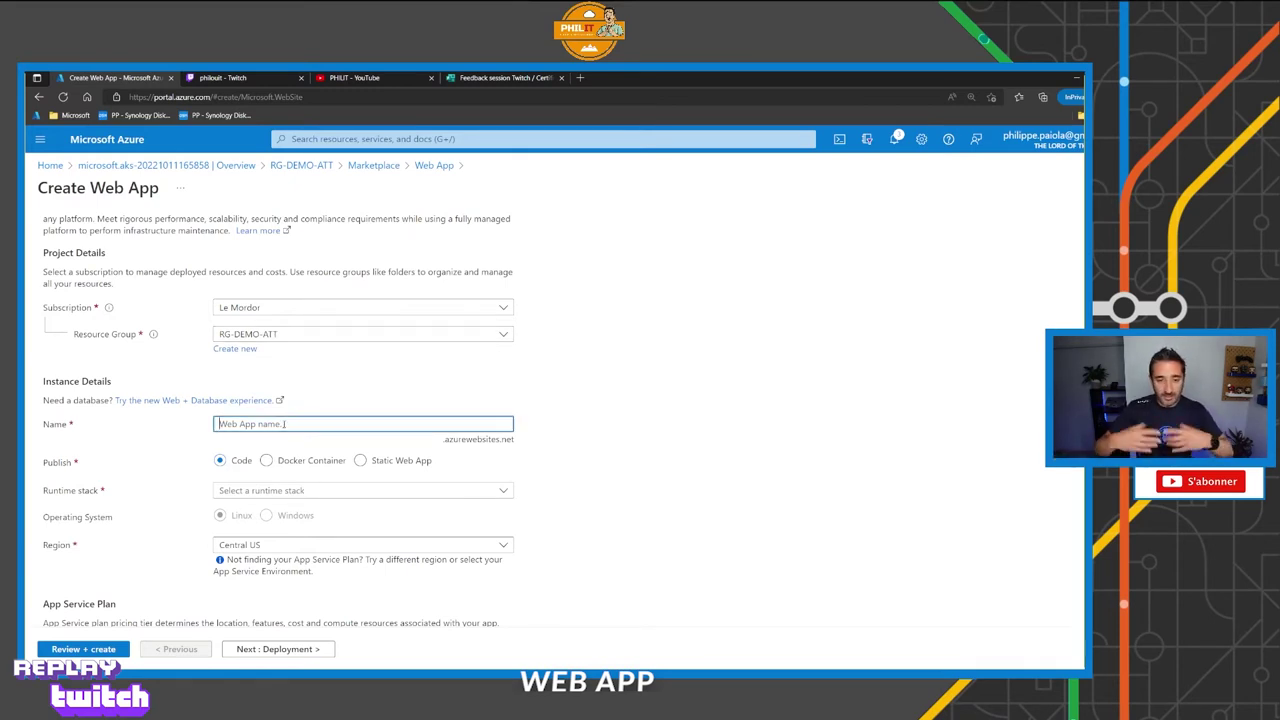
{"action": "type", "text": "123"}
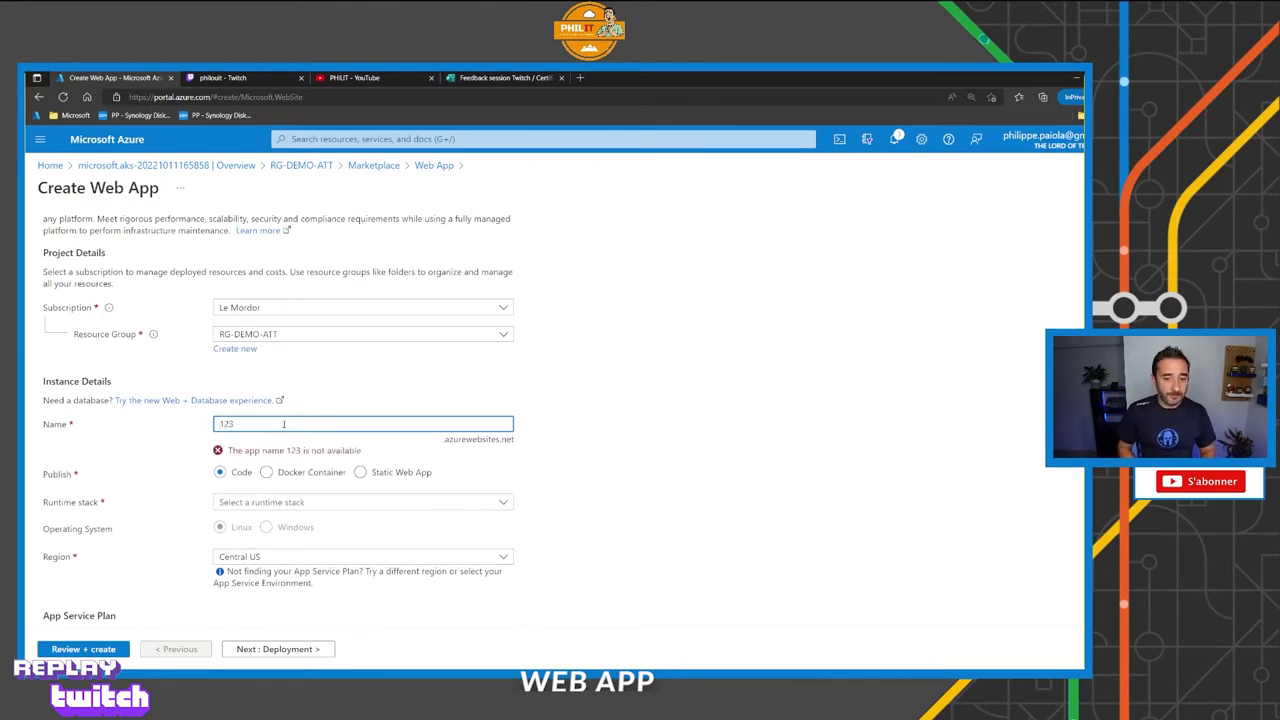
{"action": "key", "text": "BackSpace"}
{"action": "key", "text": "BackSpace"}
{"action": "key", "text": "BackSpace"}
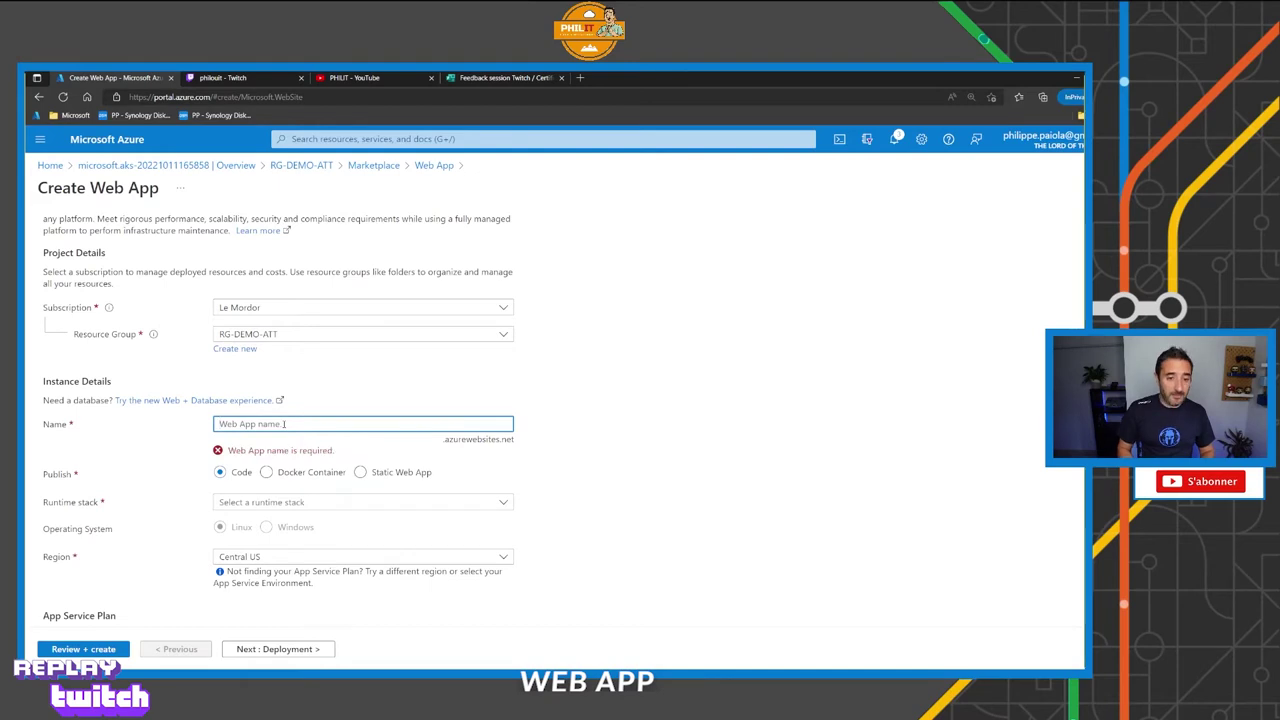
{"action": "type", "text": "AEZR"}
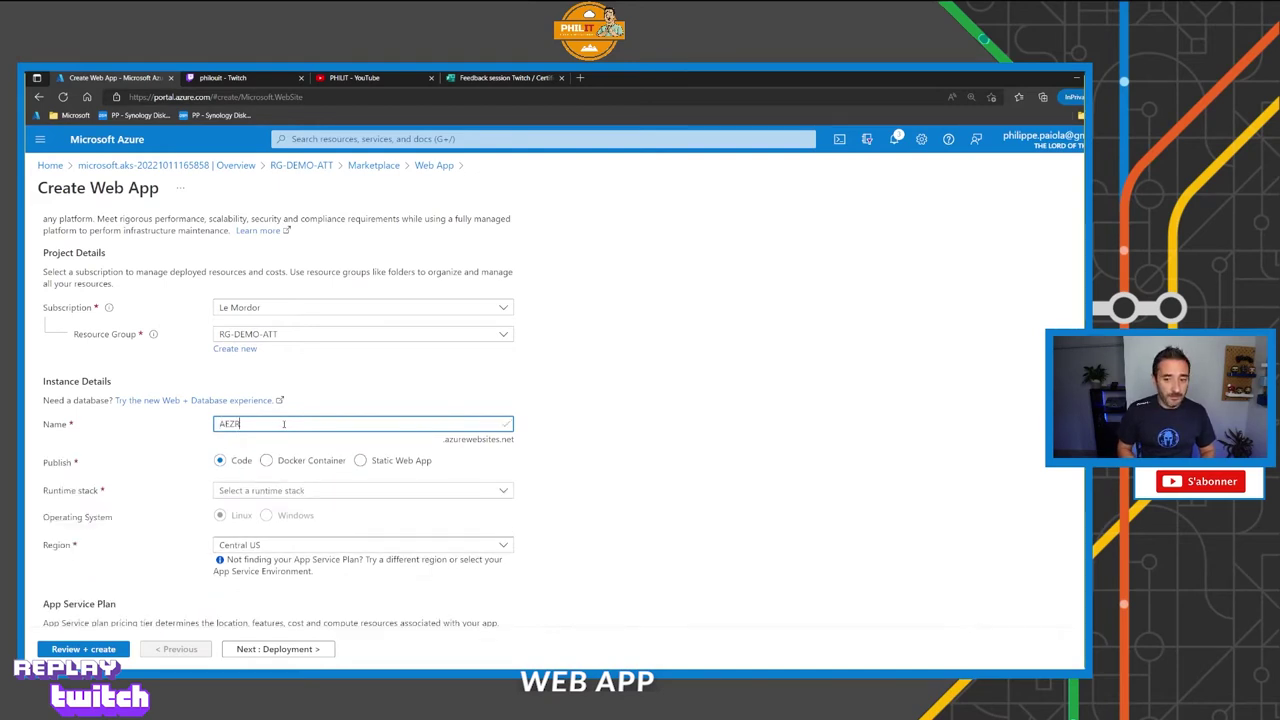
Replace the name with webapp, note the .azurewebsites.net suffix, and extend it to webapp-demopp.
{"action": "key", "text": "ctrl+a"}
{"action": "type", "text": "weba"}
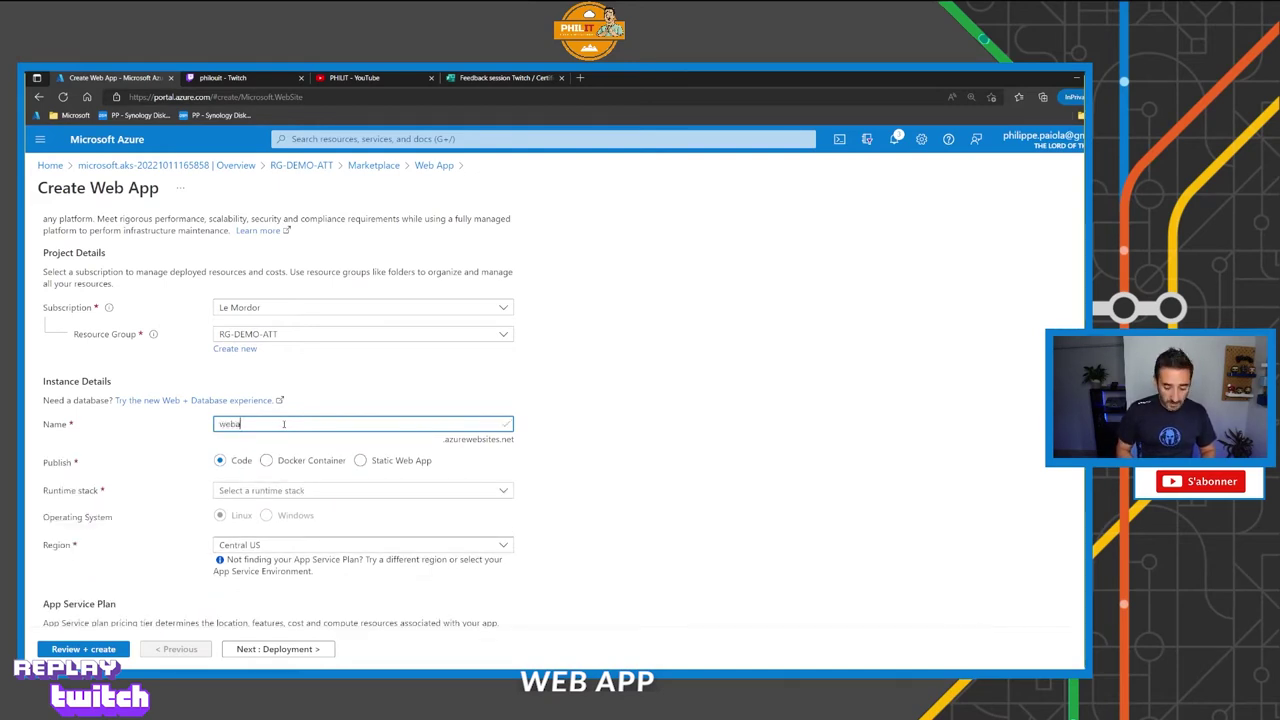
{"action": "type", "text": "pp"}
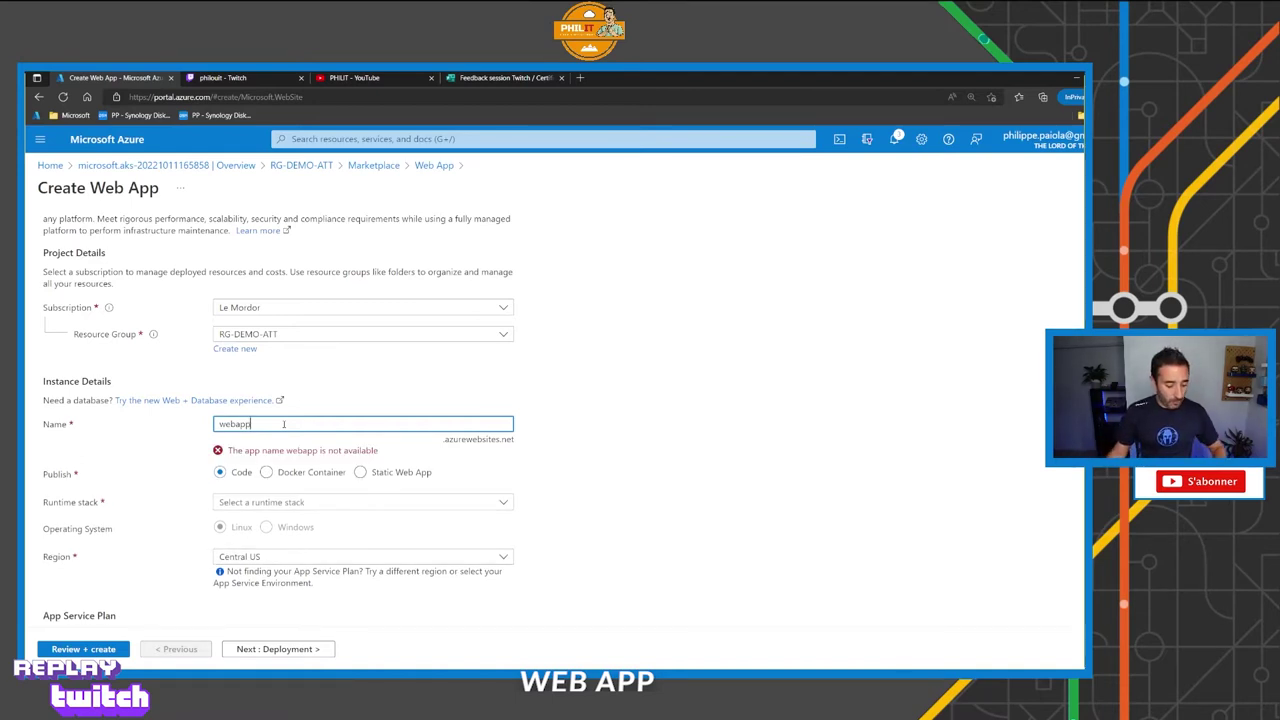
{"action": "left_click_drag", "start_coordinate": [497, 450], "coordinate": [514, 461]}
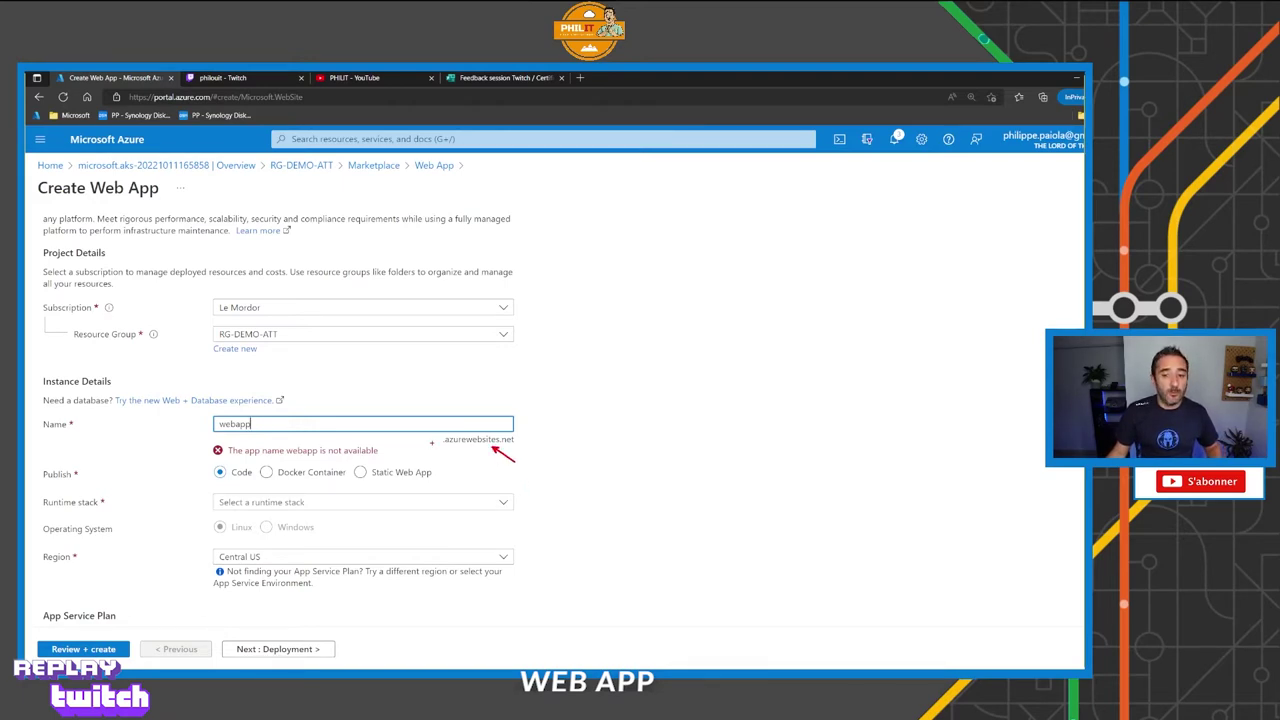
{"action": "key", "text": "Escape"}
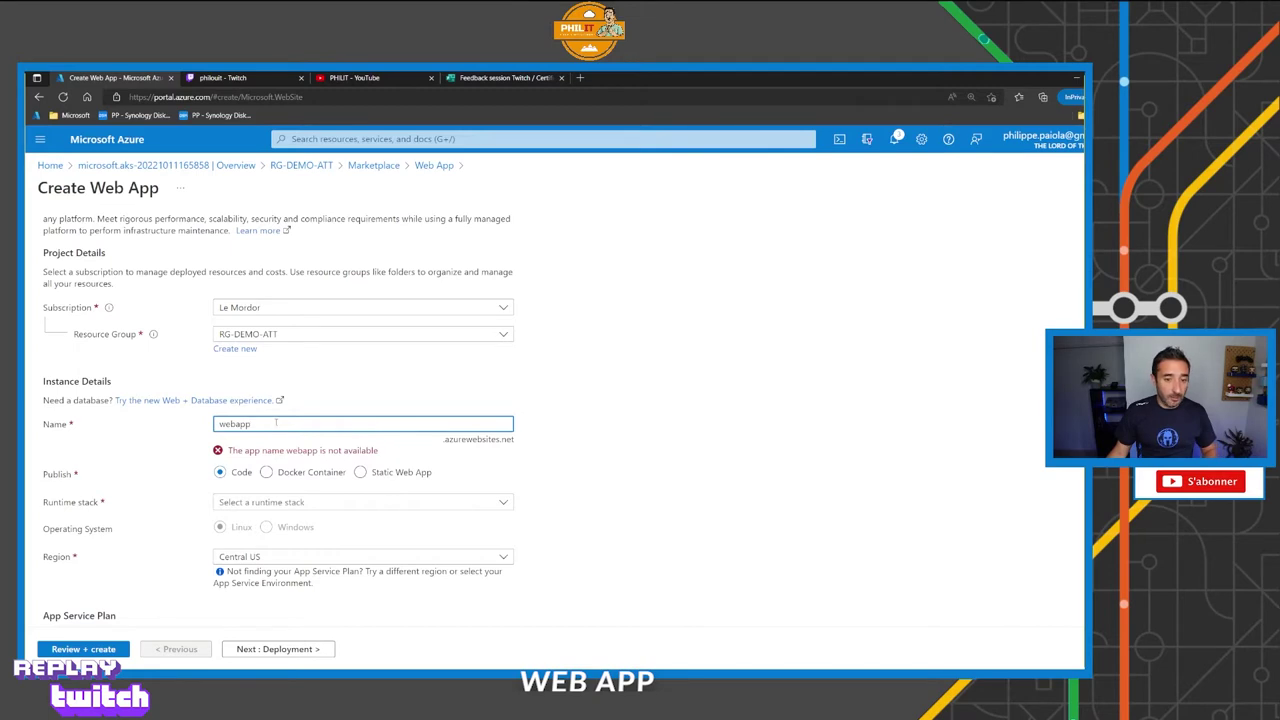
{"action": "type", "text": "-dem"}
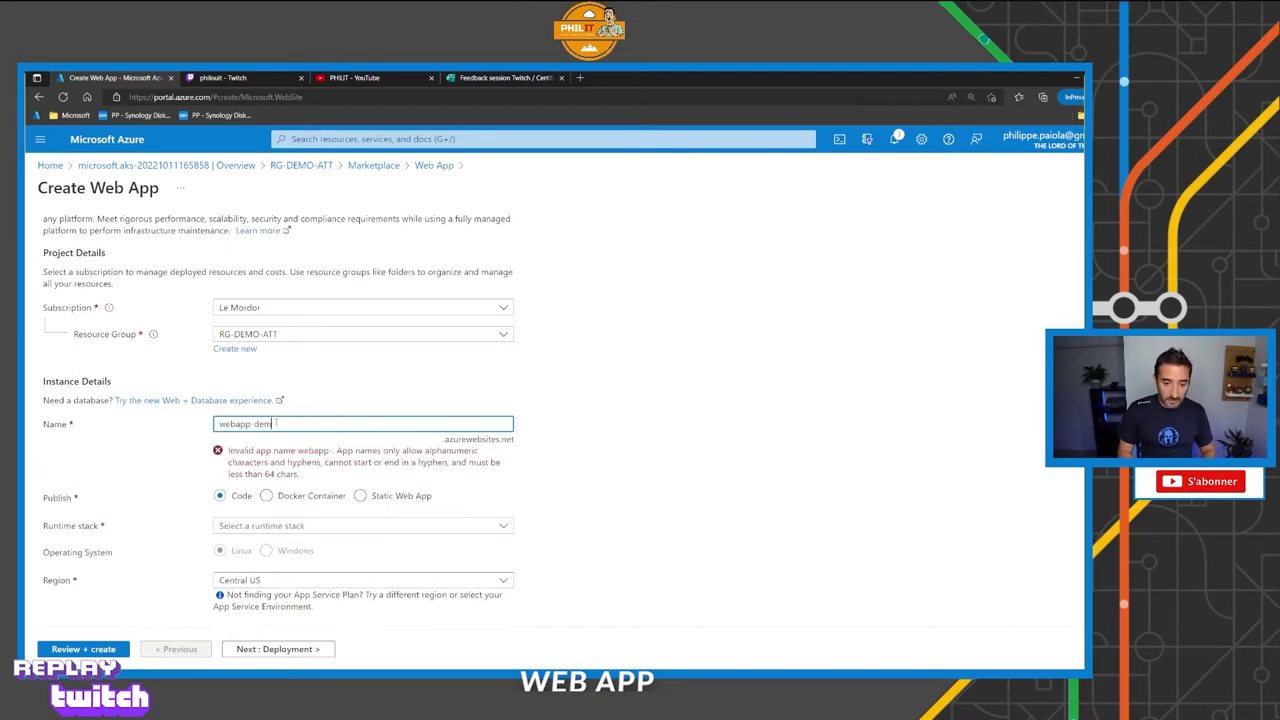
{"action": "type", "text": "opp"}
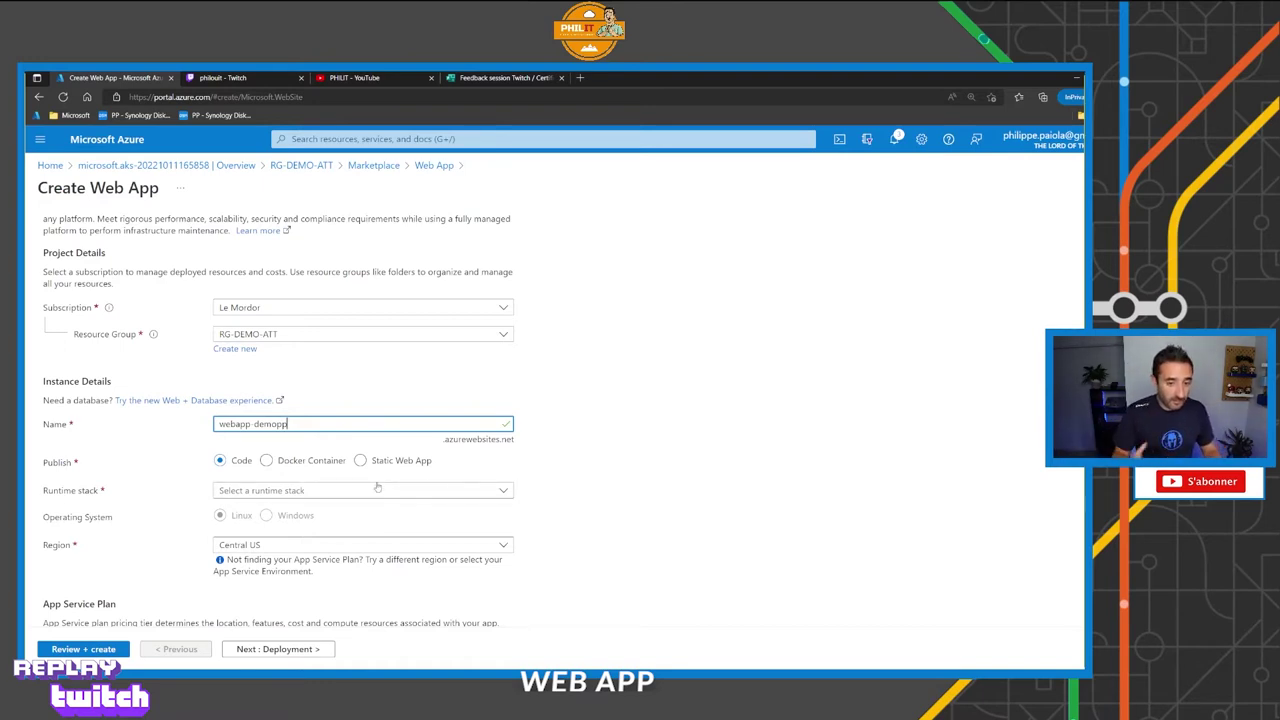
Browse the runtime stack list, outlining the .NET versions, and pick PHP 7.4.
{"action": "left_click", "coordinate": [276, 490]}
{"action": "left_click_drag", "start_coordinate": [510, 268], "coordinate": [497, 250]}
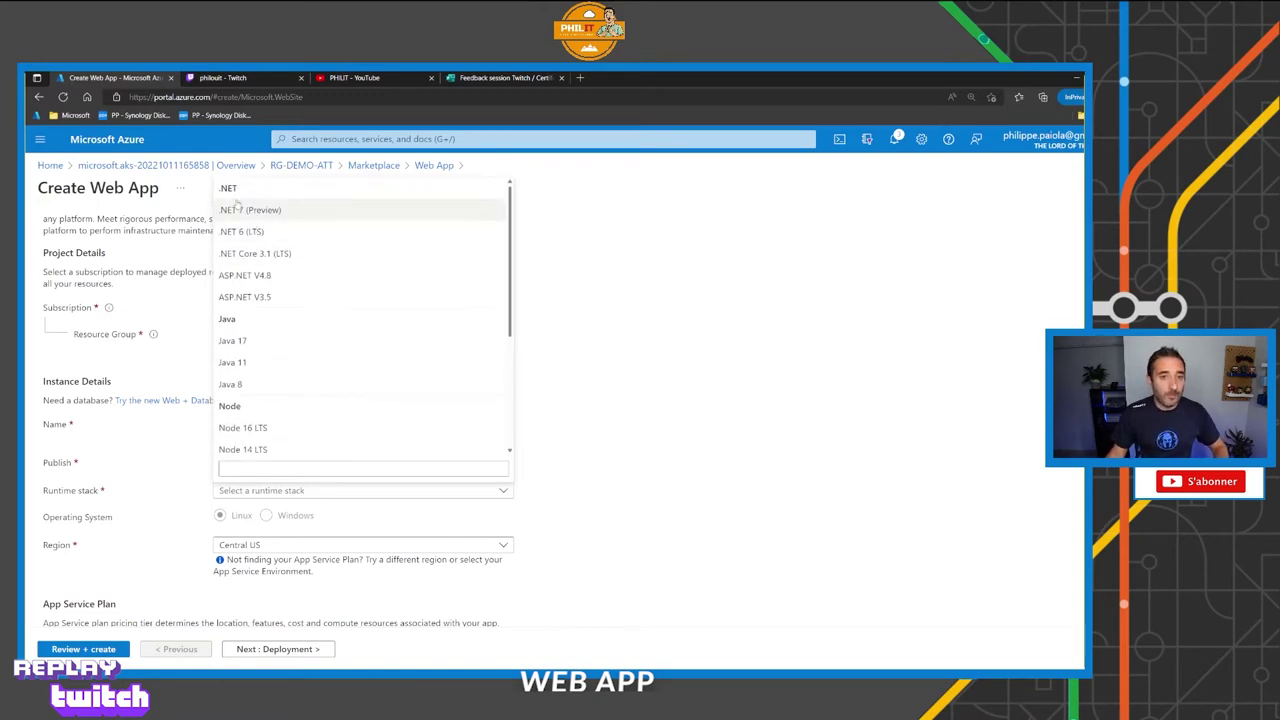
{"action": "left_click_drag", "start_coordinate": [214, 184], "coordinate": [306, 305]}
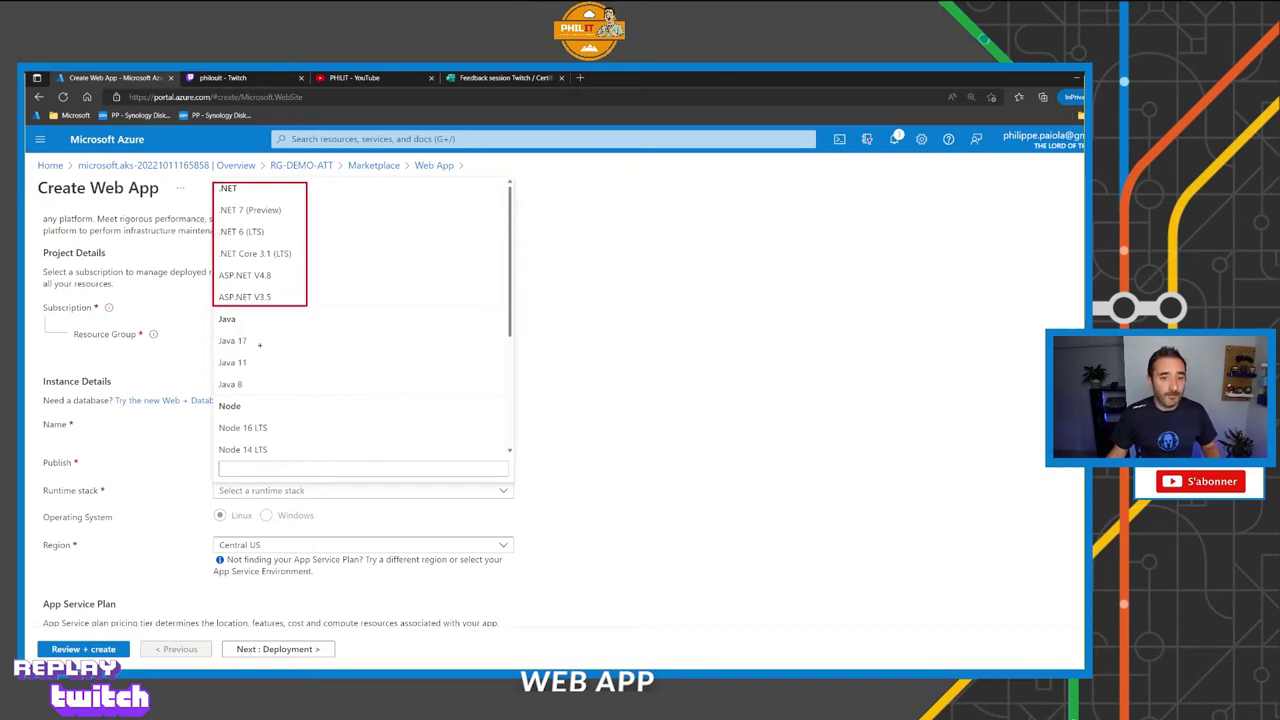
{"action": "left_click_drag", "start_coordinate": [214, 316], "coordinate": [278, 398]}
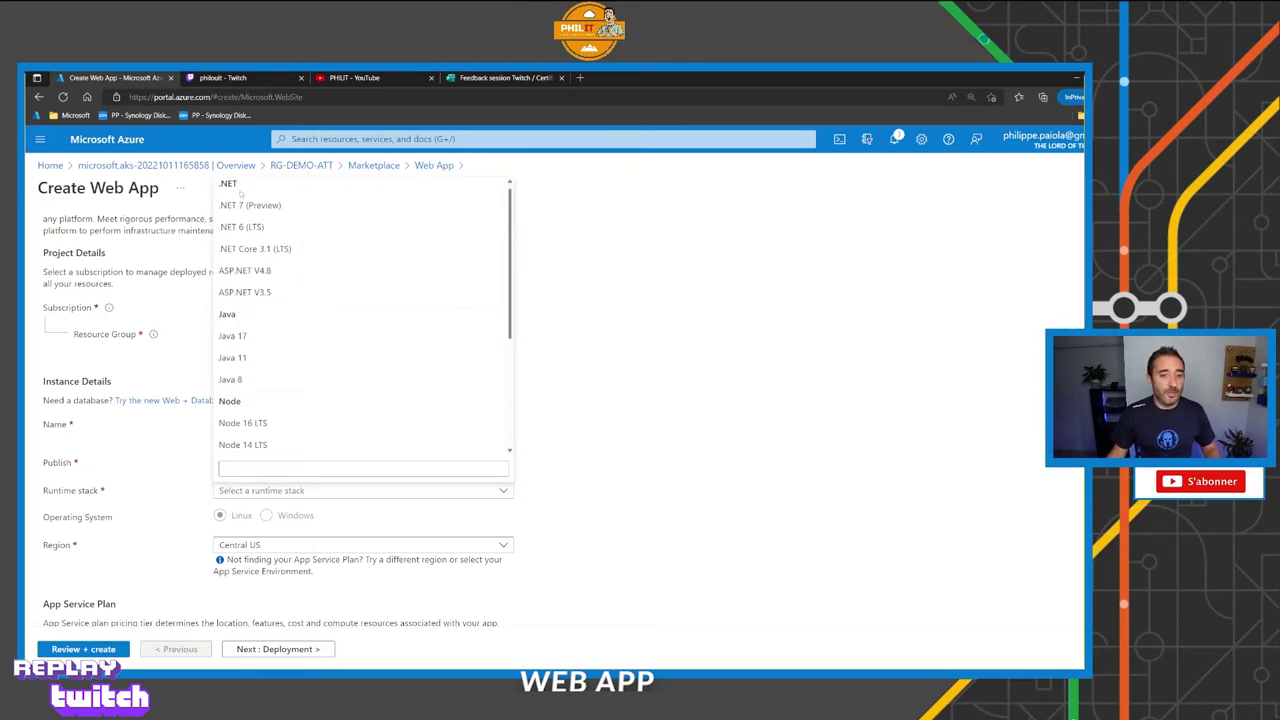
{"action": "scroll", "coordinate": [238, 192], "scroll_direction": "down", "scroll_amount": 2}
{"action": "scroll", "coordinate": [238, 192], "scroll_direction": "down", "scroll_amount": 3}
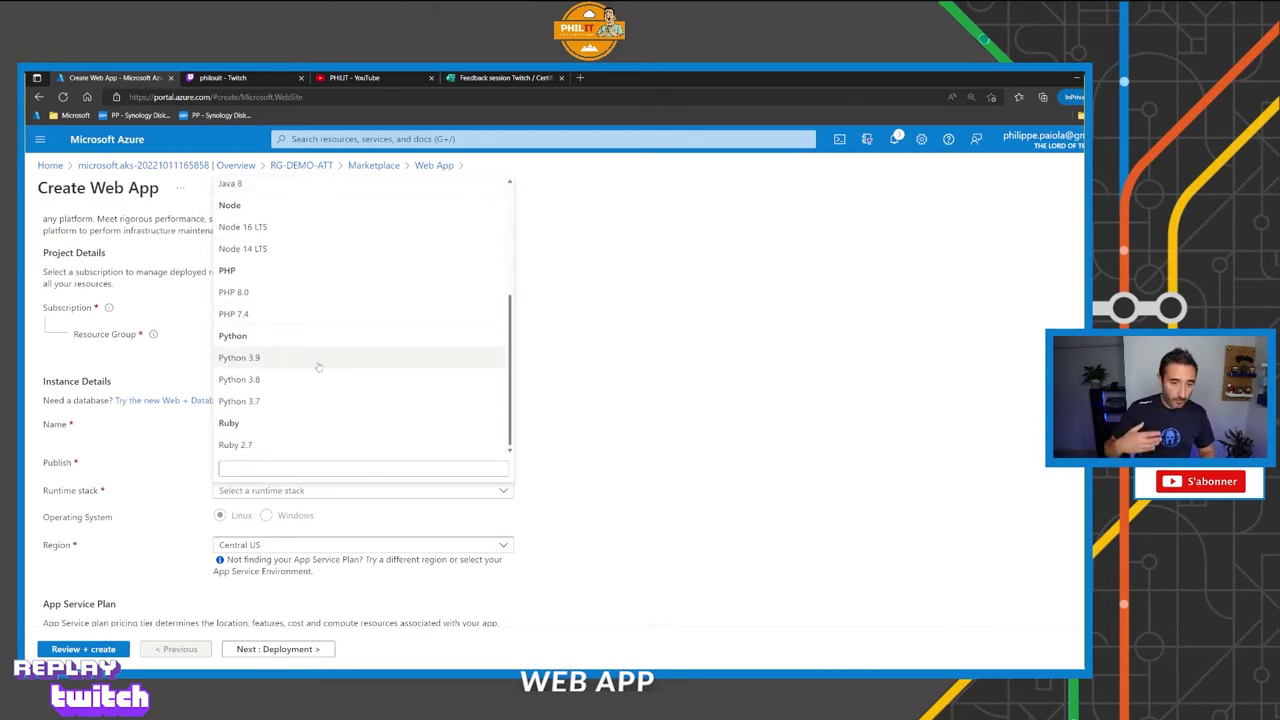
{"action": "left_click", "coordinate": [268, 314]}
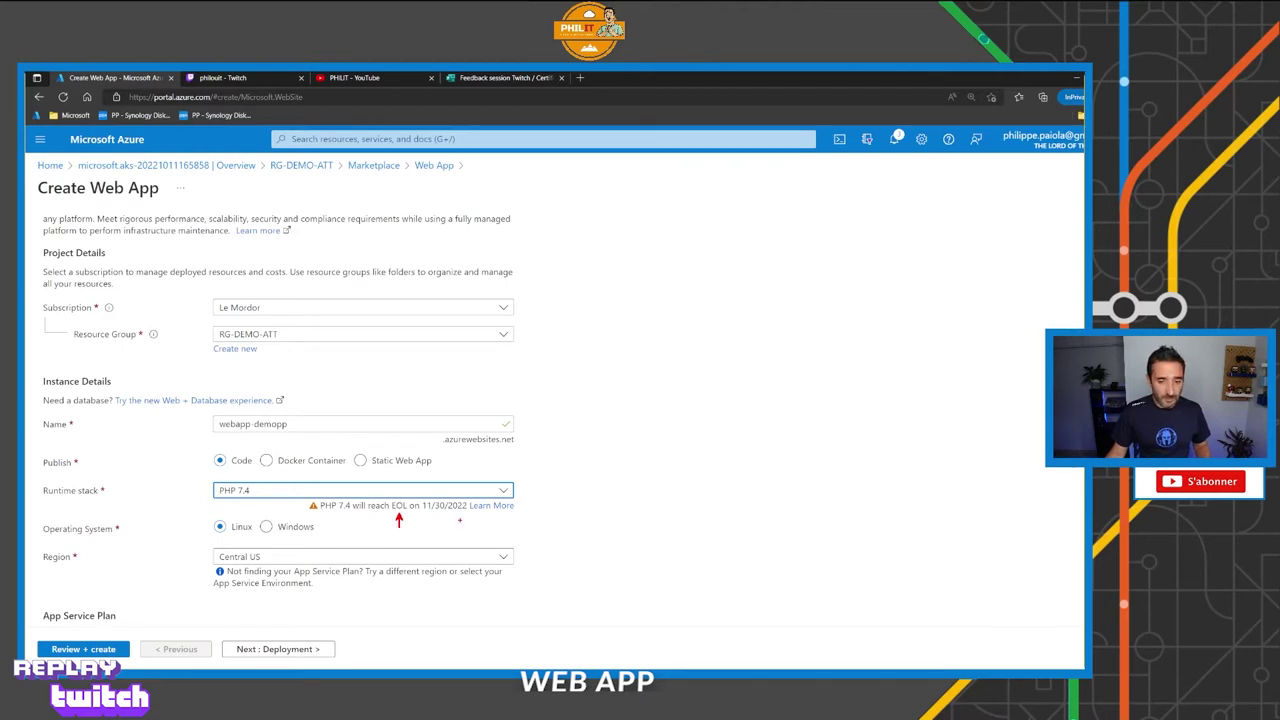
Switch the runtime stack to PHP 8.0 and choose Docker Container publishing.
{"action": "left_click", "coordinate": [248, 491]}
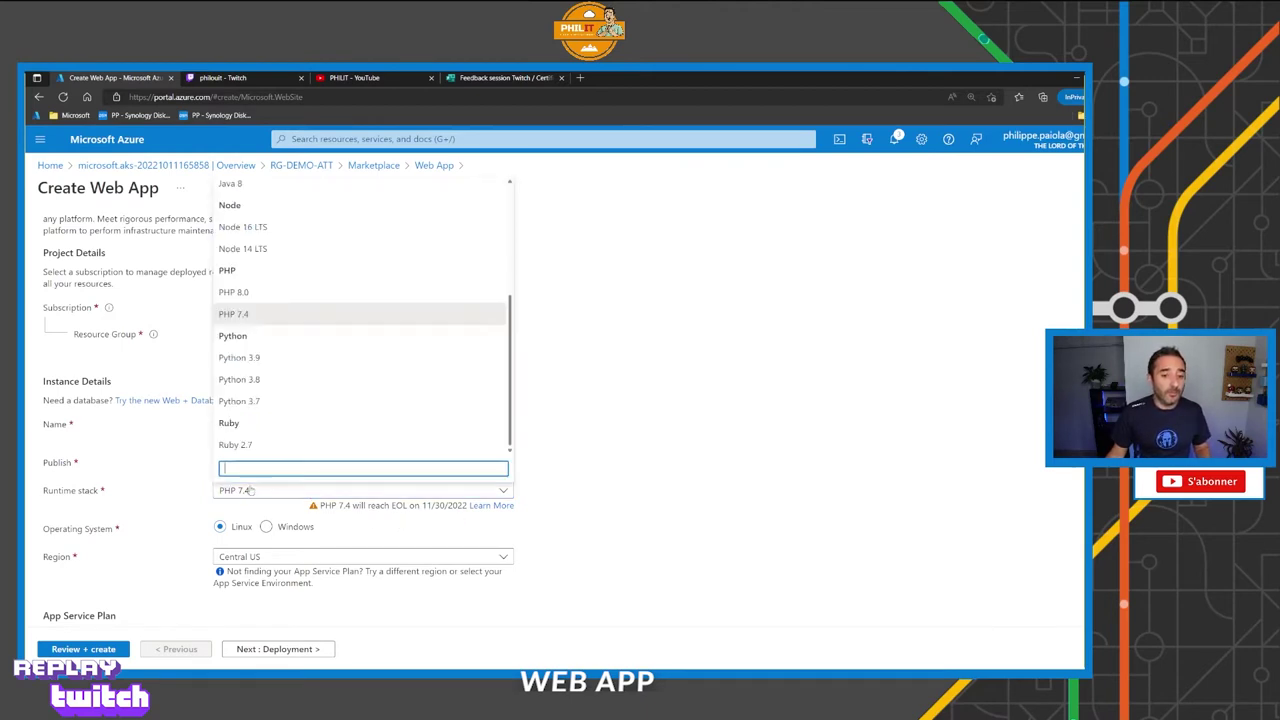
{"action": "left_click", "coordinate": [237, 293]}
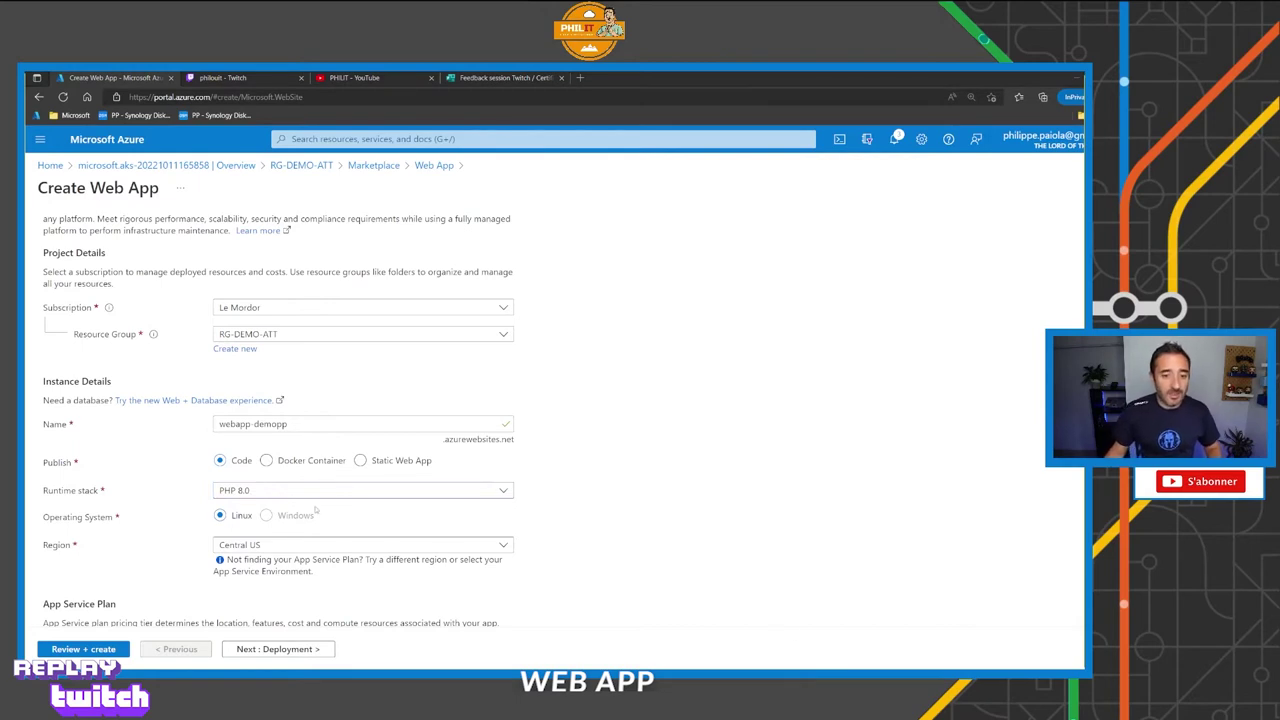
{"action": "left_click", "coordinate": [258, 494]}
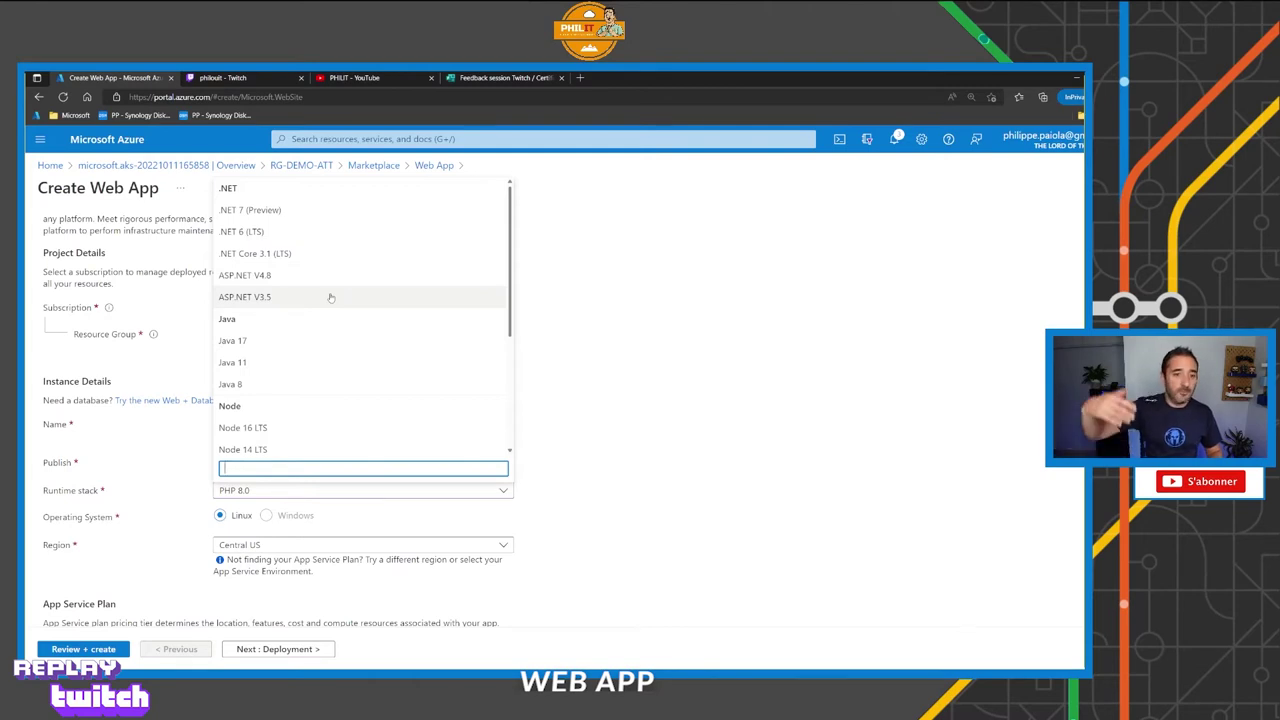
{"action": "left_click", "coordinate": [370, 490]}
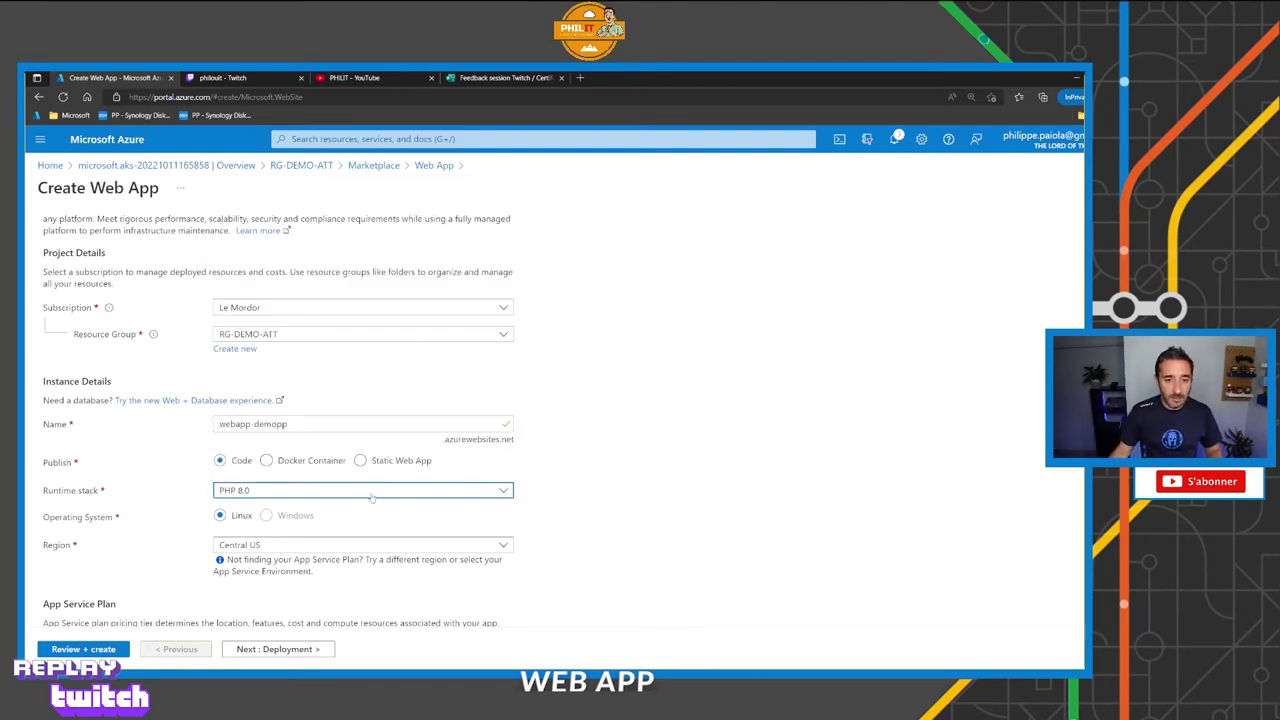
{"action": "left_click", "coordinate": [318, 462]}
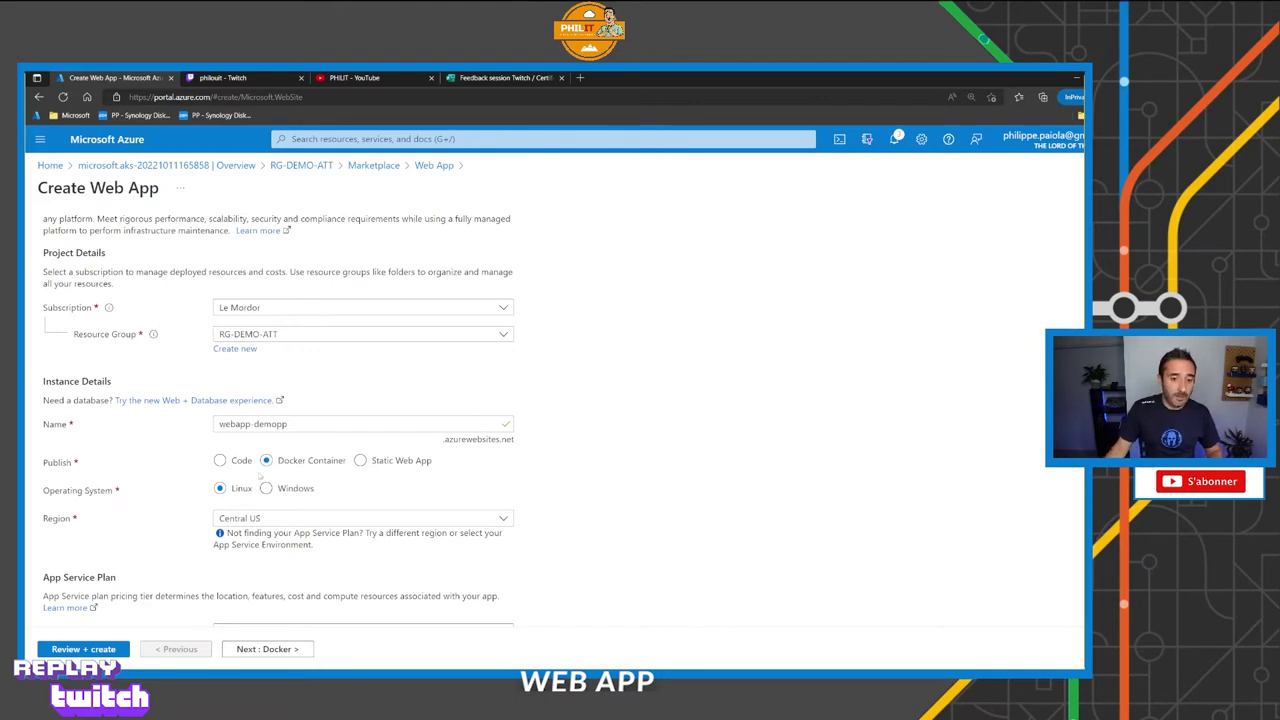
Toggle publishing through Code, Docker Container and Static Web App, ending on Code.
{"action": "left_click", "coordinate": [236, 462]}
{"action": "left_click", "coordinate": [288, 461]}
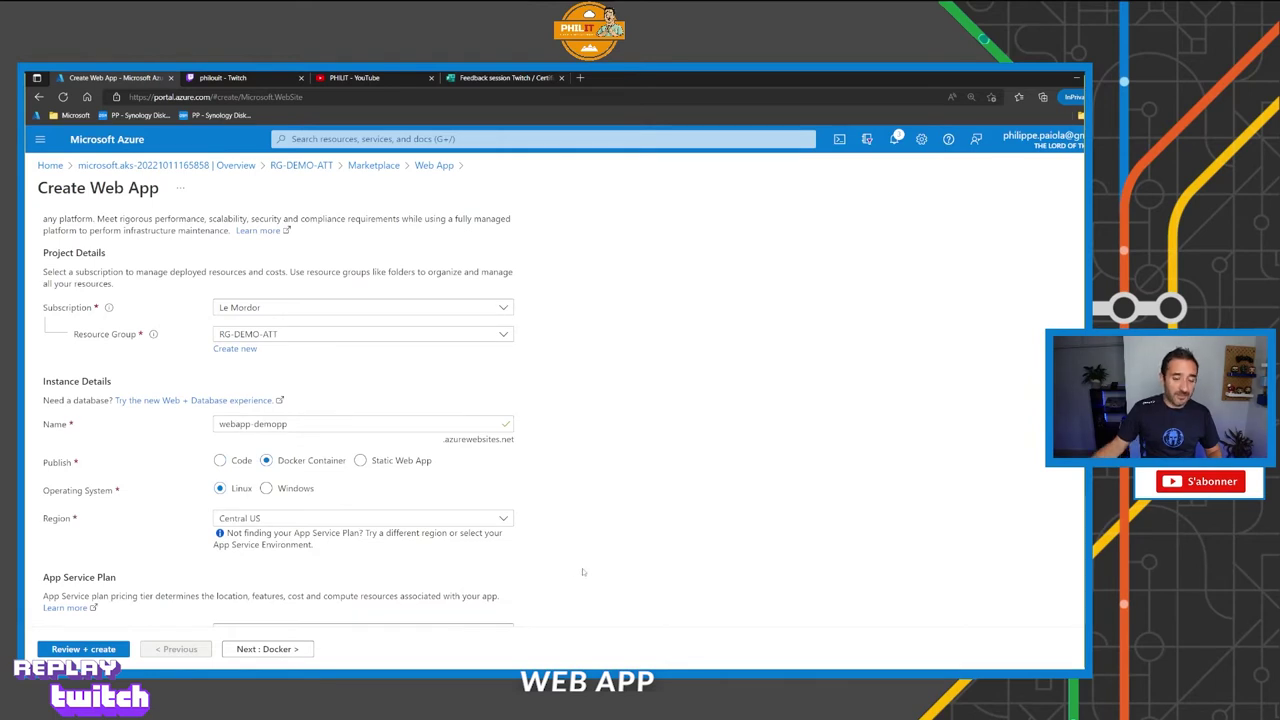
{"action": "left_click", "coordinate": [400, 461]}
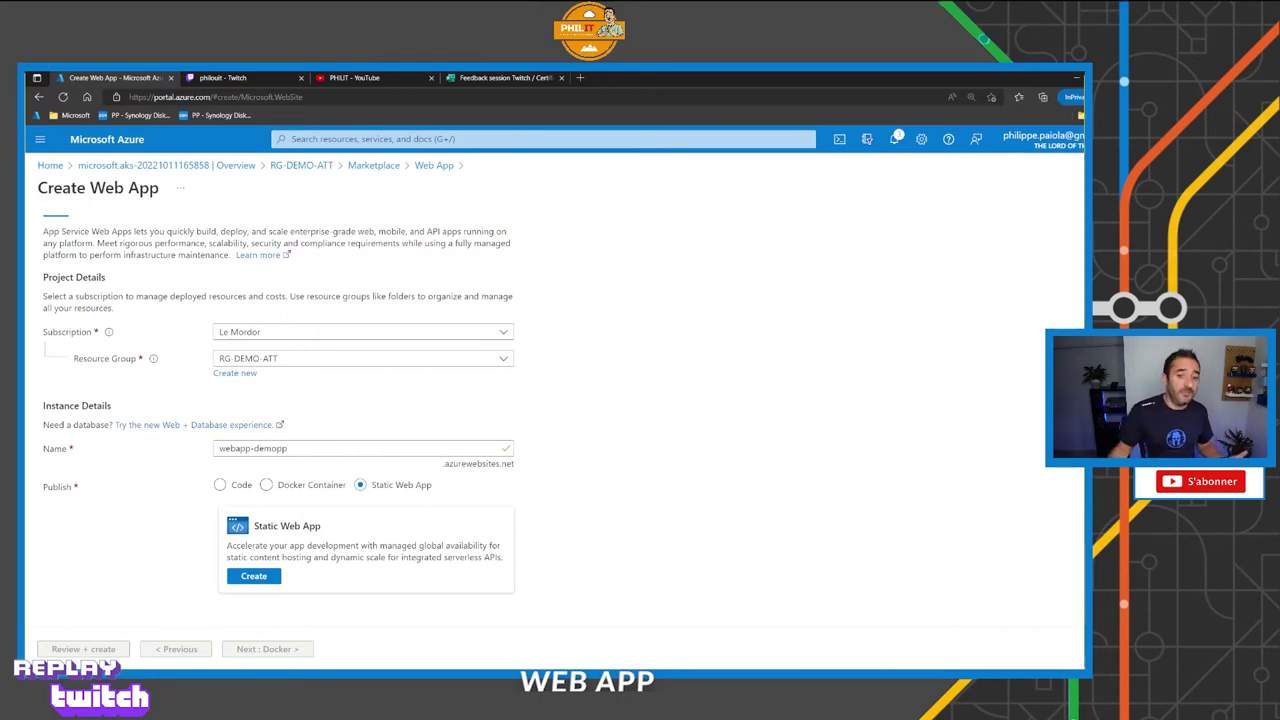
{"action": "left_click", "coordinate": [241, 485]}
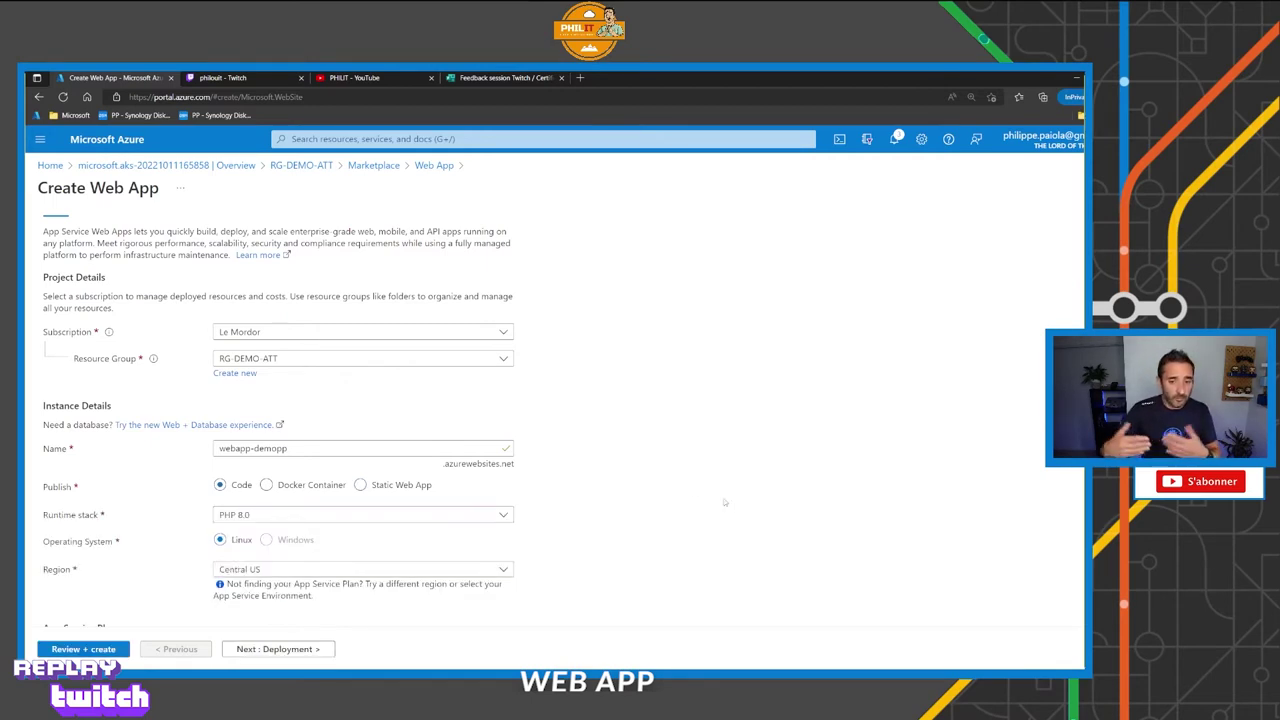
Keep PHP 8.0 at first, then try .NET 6 (LTS) as the runtime stack.
{"action": "scroll", "coordinate": [725, 502], "scroll_direction": "down", "scroll_amount": 3}
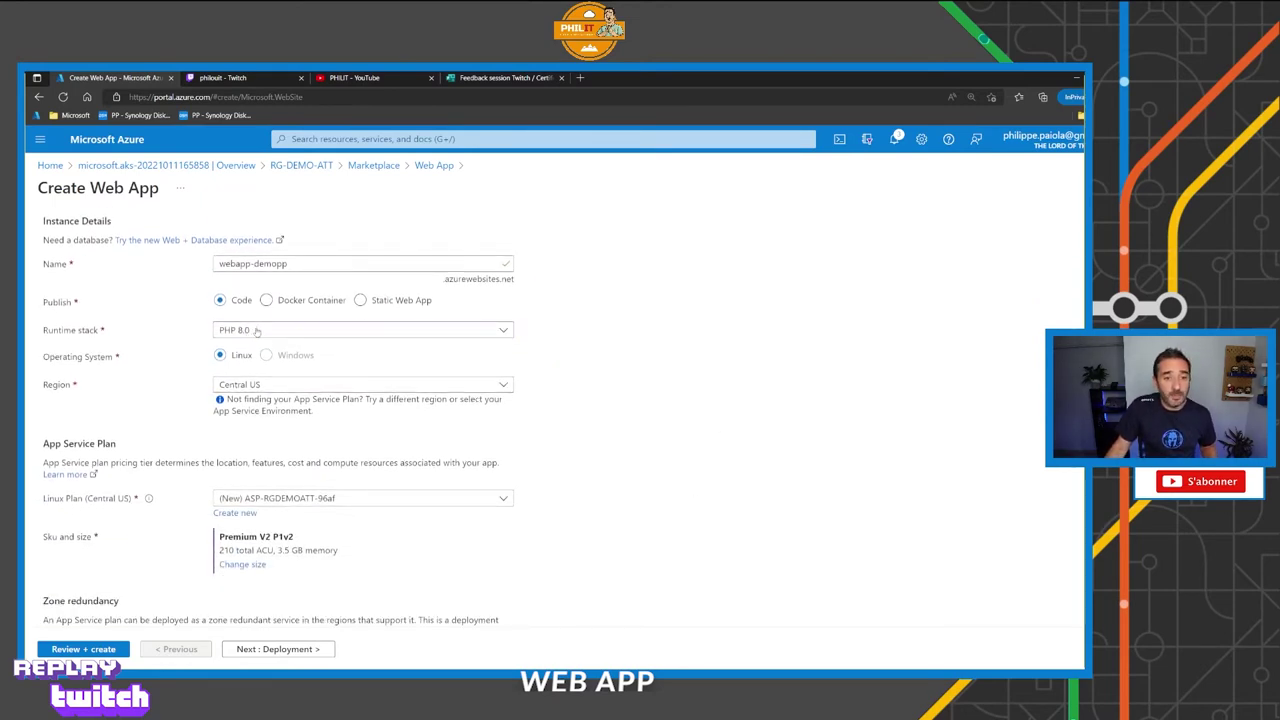
{"action": "left_click", "coordinate": [256, 331]}
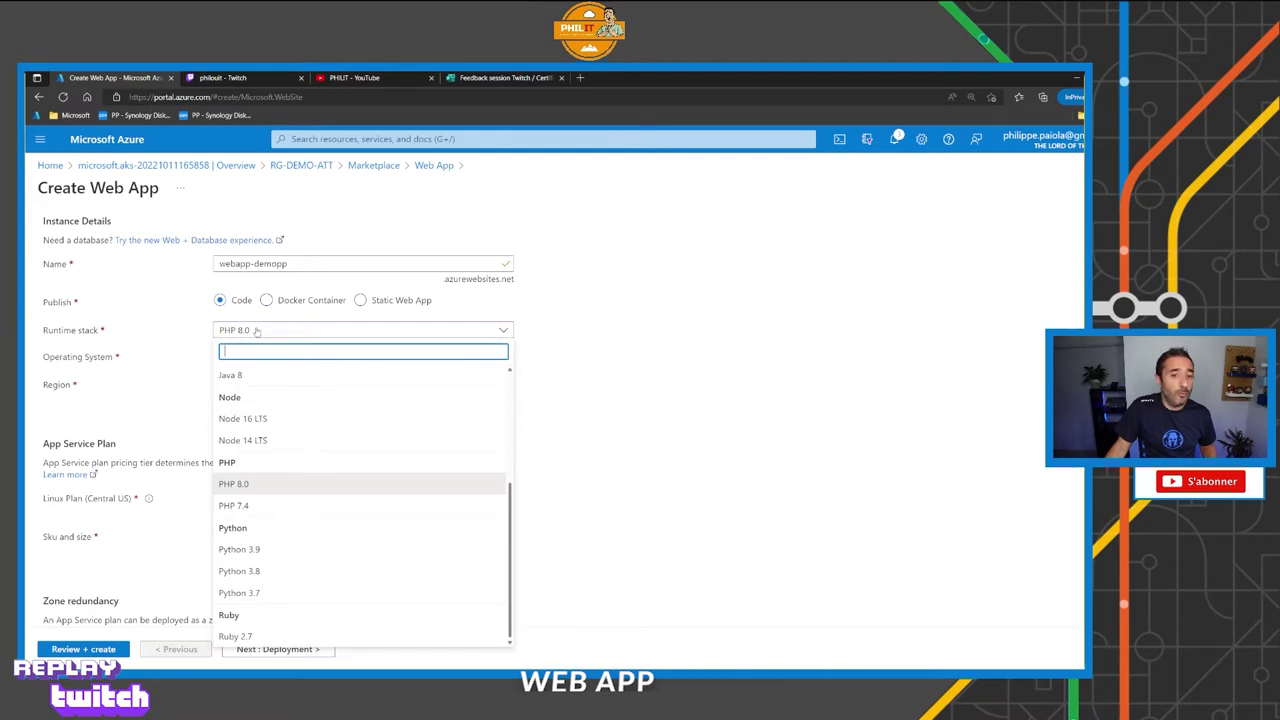
{"action": "left_click", "coordinate": [254, 484]}
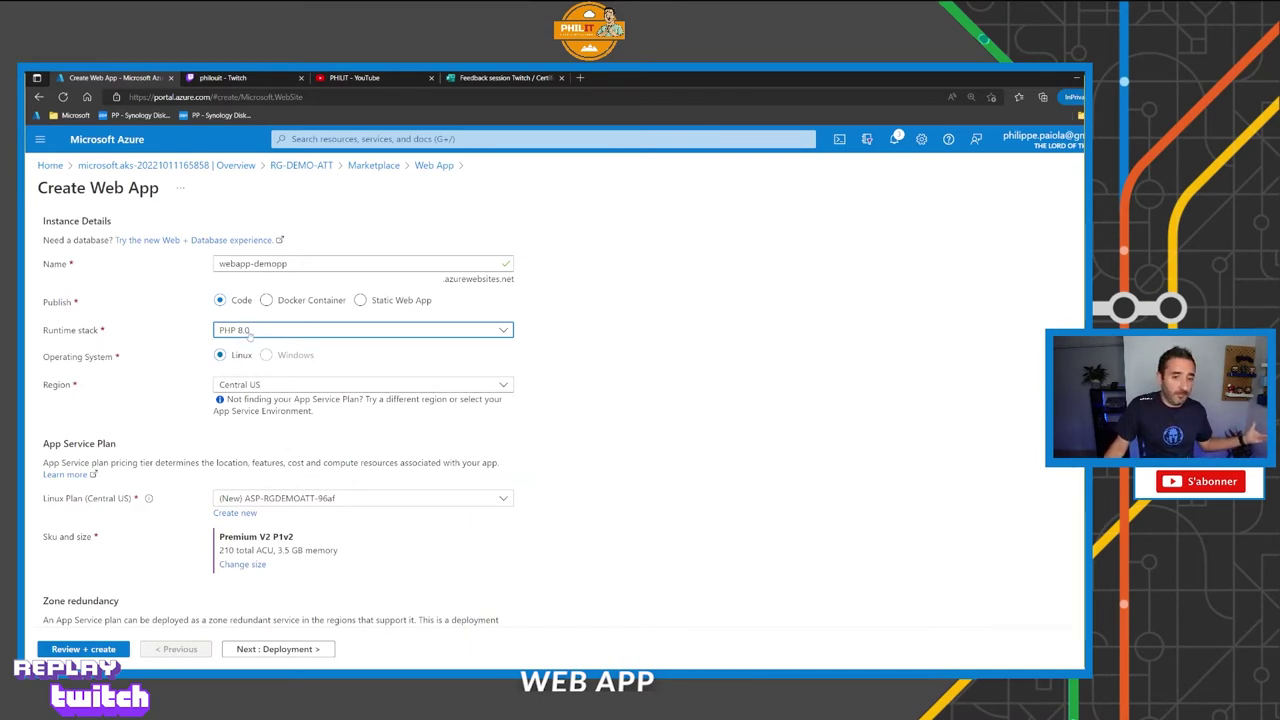
{"action": "left_click", "coordinate": [248, 333]}
{"action": "scroll", "coordinate": [256, 390], "scroll_direction": "up", "scroll_amount": 5}
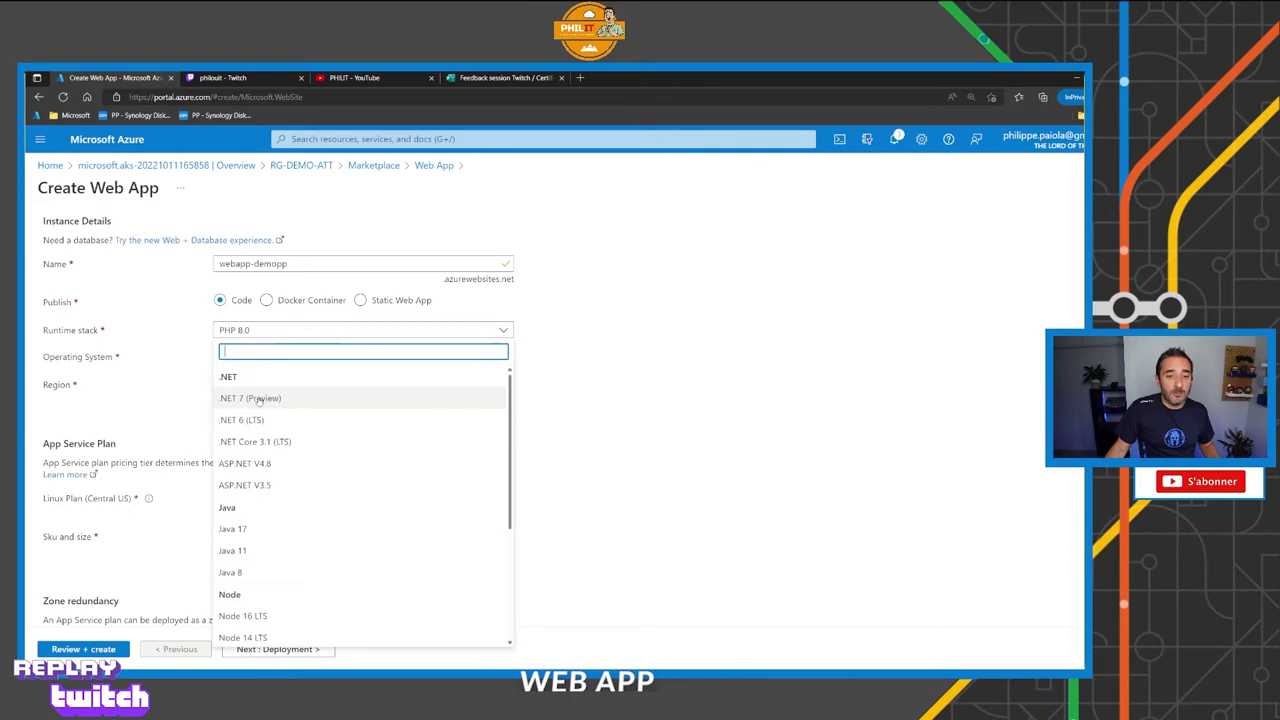
{"action": "left_click", "coordinate": [245, 421]}
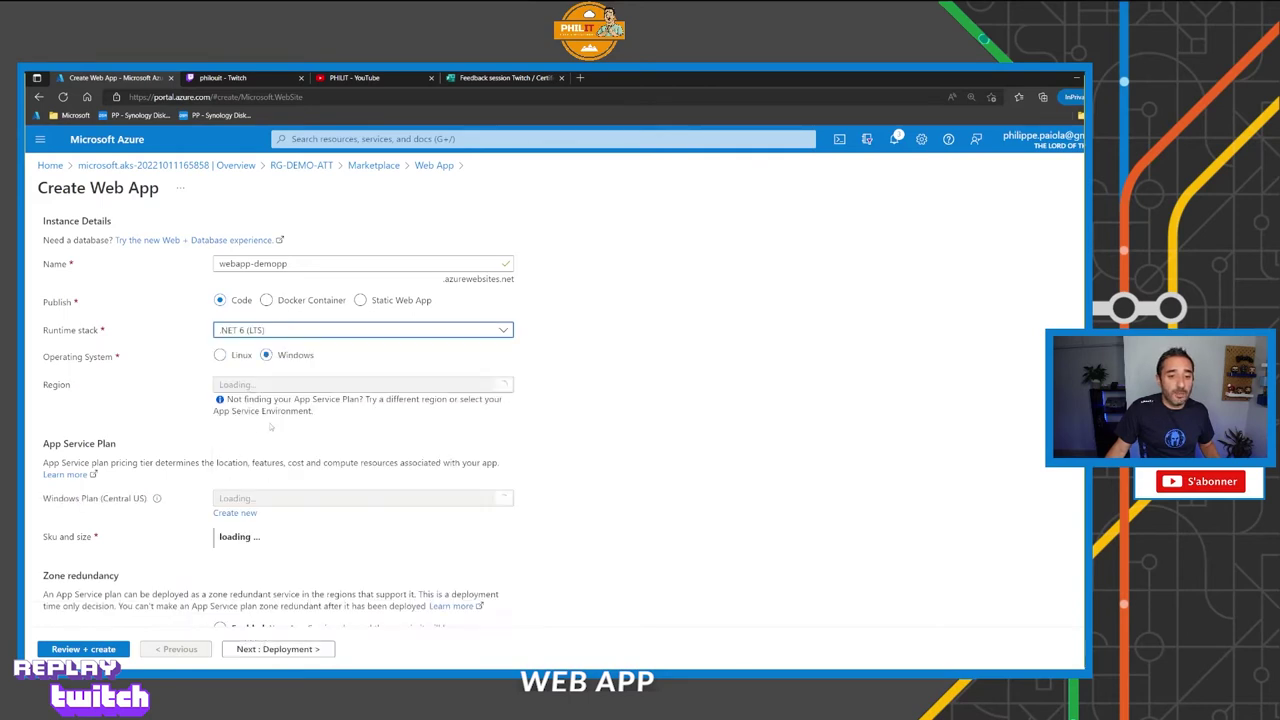
Switch the runtime stack back to PHP 8.0 and finally to PHP 7.4.
{"action": "left_click", "coordinate": [255, 334]}
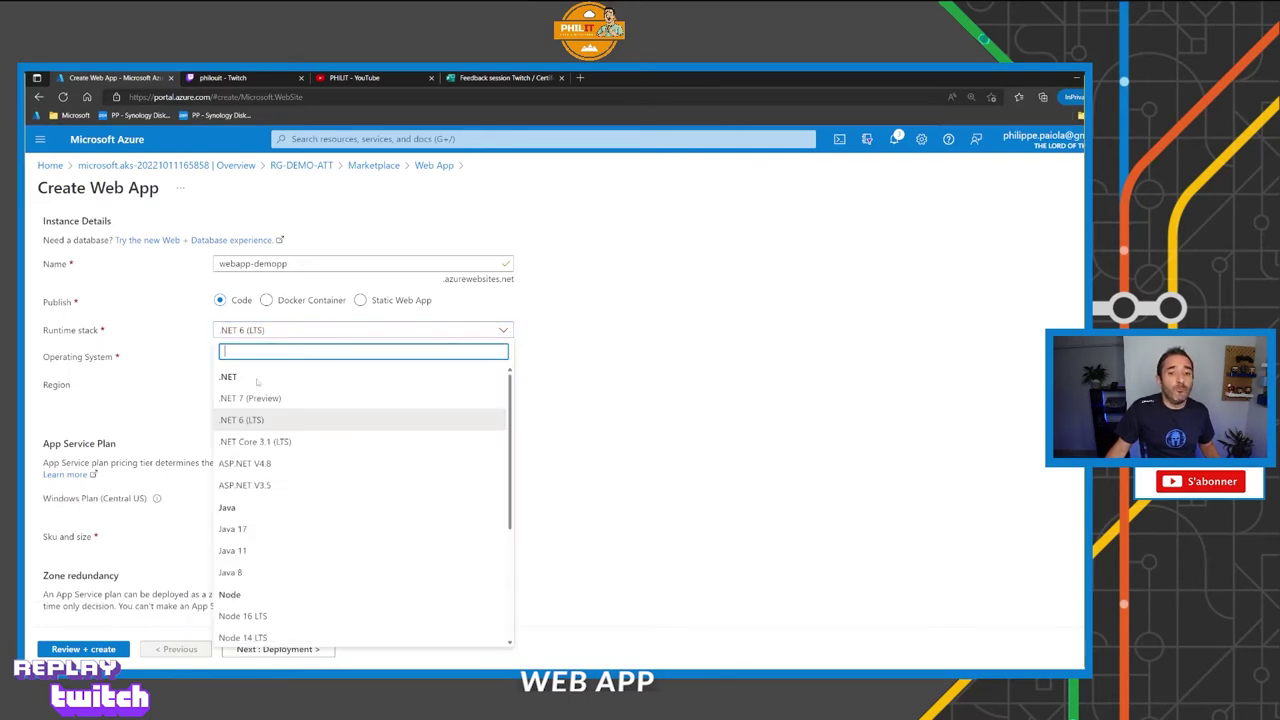
{"action": "scroll", "coordinate": [250, 480], "scroll_direction": "down", "scroll_amount": 3}
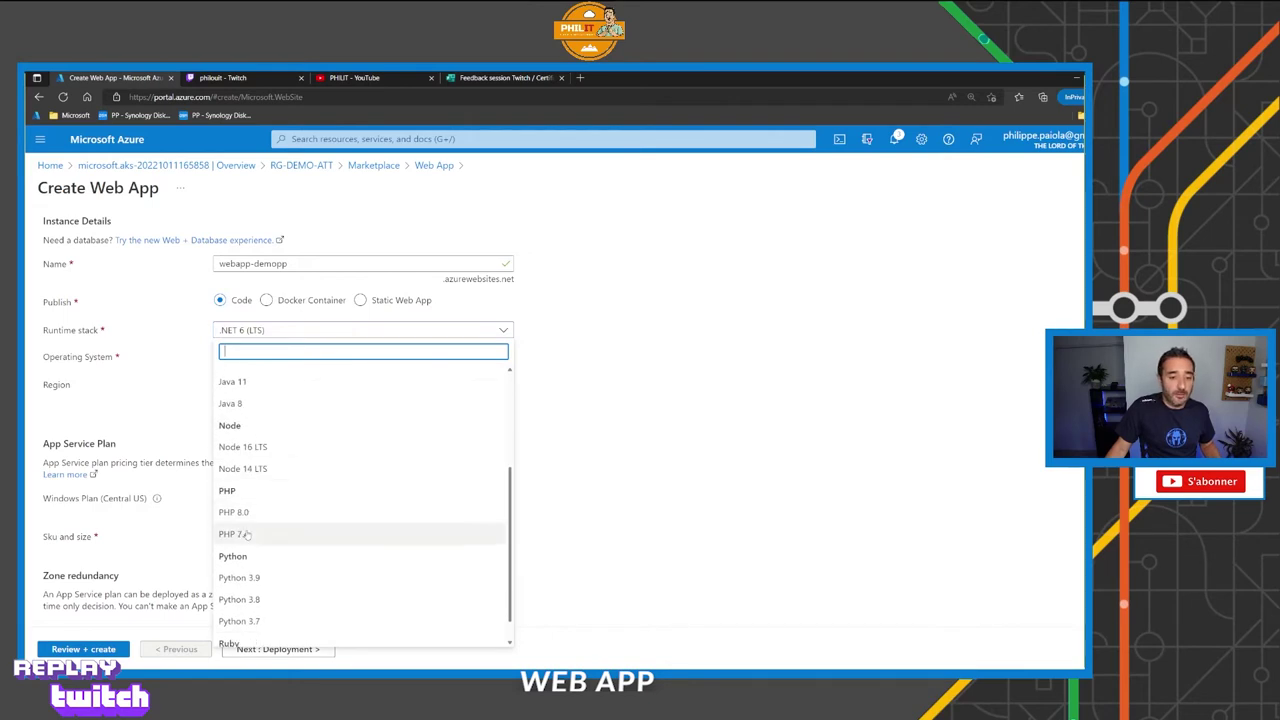
{"action": "left_click", "coordinate": [240, 512]}
{"action": "left_click", "coordinate": [258, 334]}
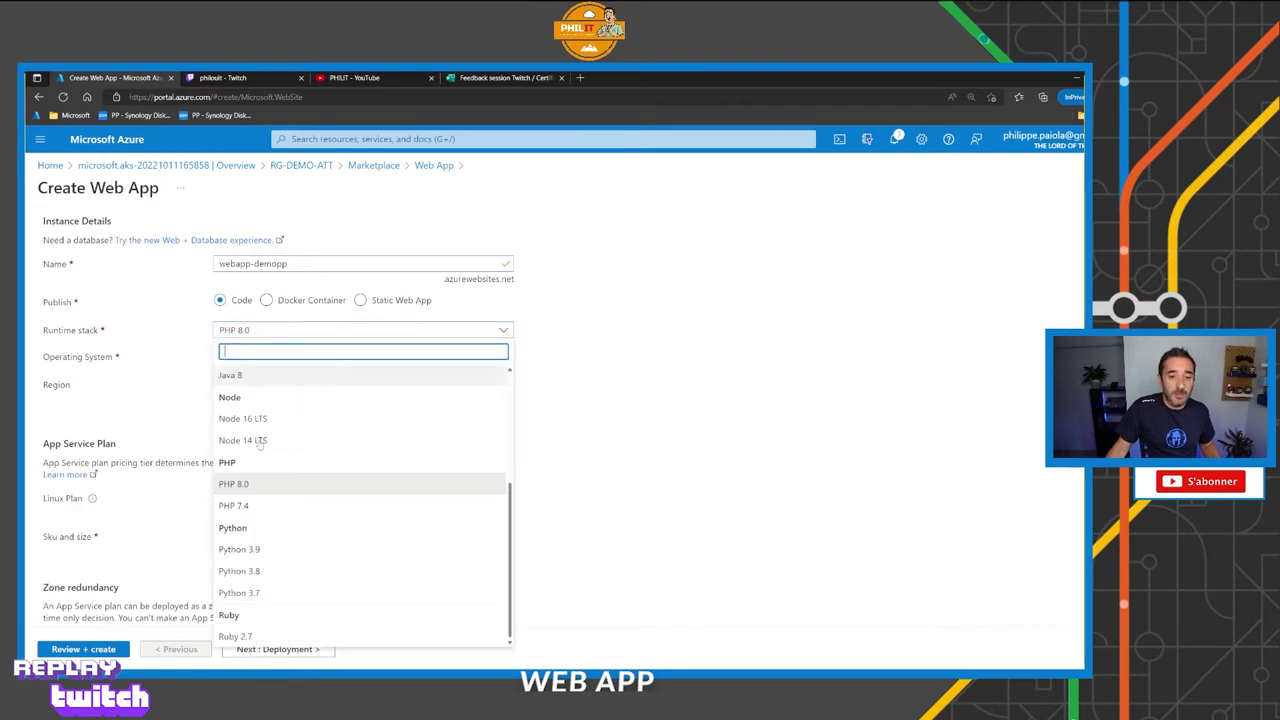
{"action": "left_click", "coordinate": [240, 505]}
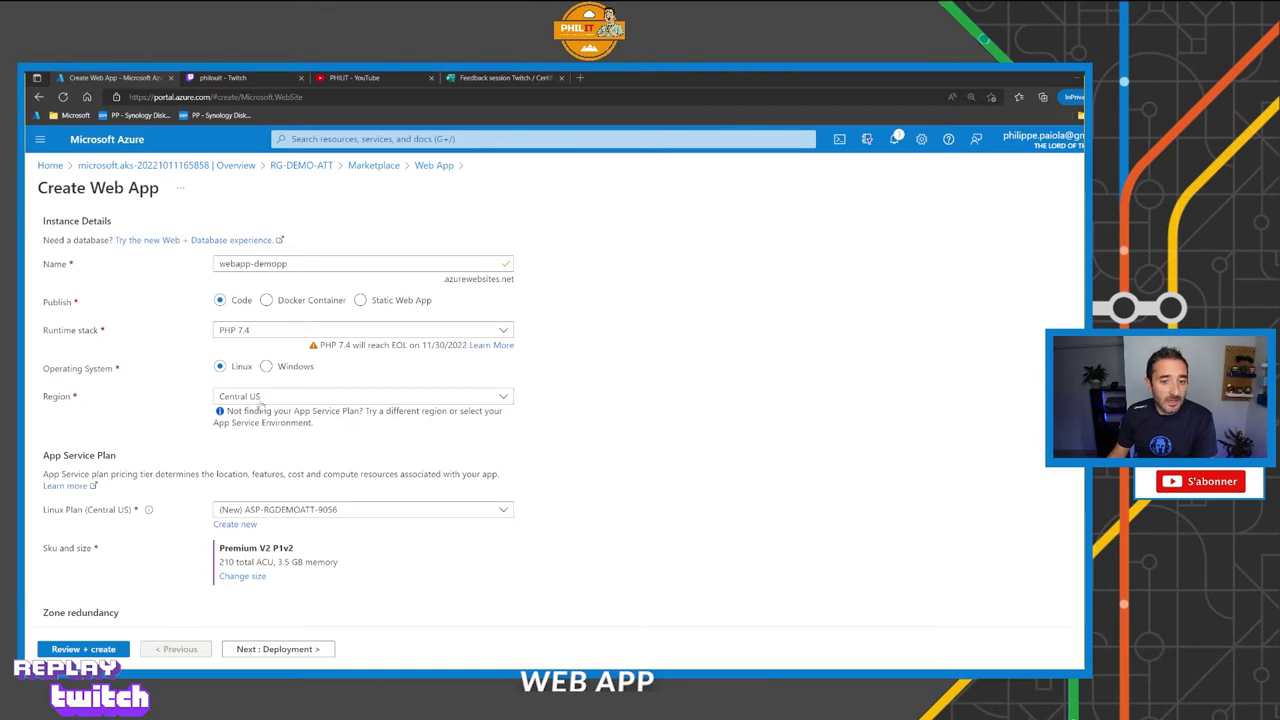
Keep Central US as the region and open the Review + create summary for webapp-demopp.
{"action": "left_click", "coordinate": [260, 400]}
{"action": "left_click", "coordinate": [260, 403]}
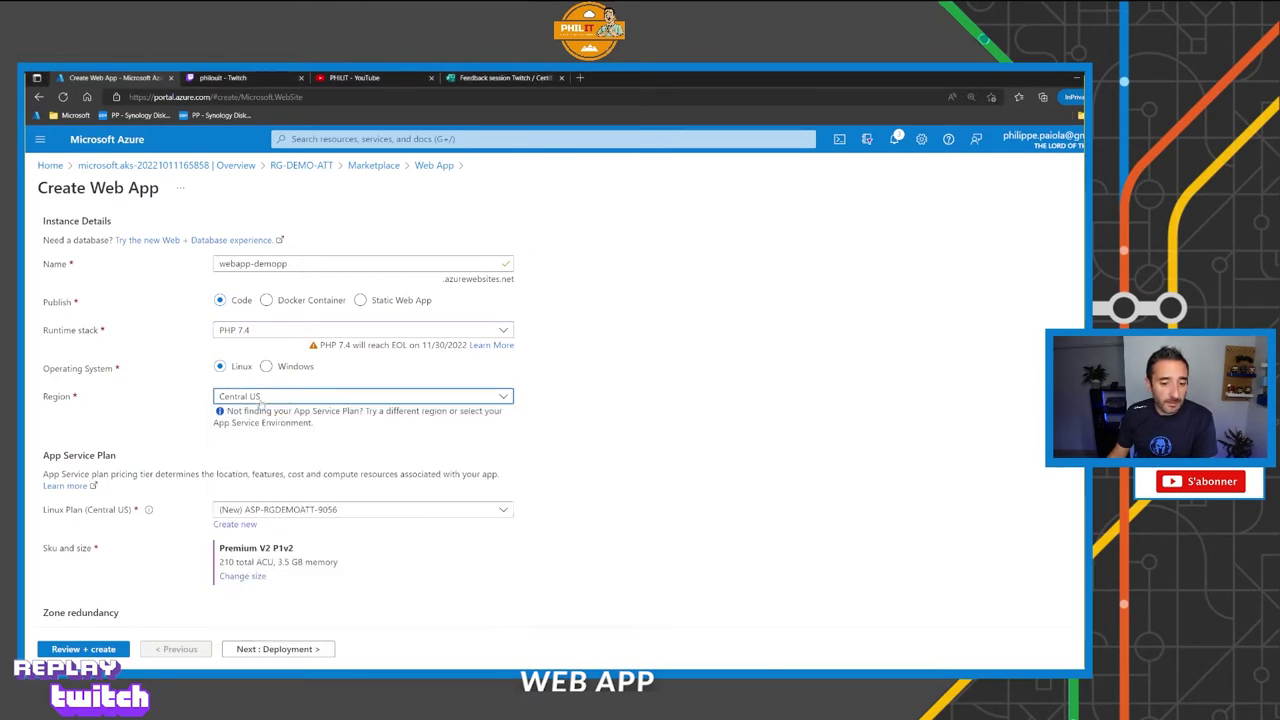
{"action": "scroll", "coordinate": [230, 465], "scroll_direction": "down", "scroll_amount": 2}
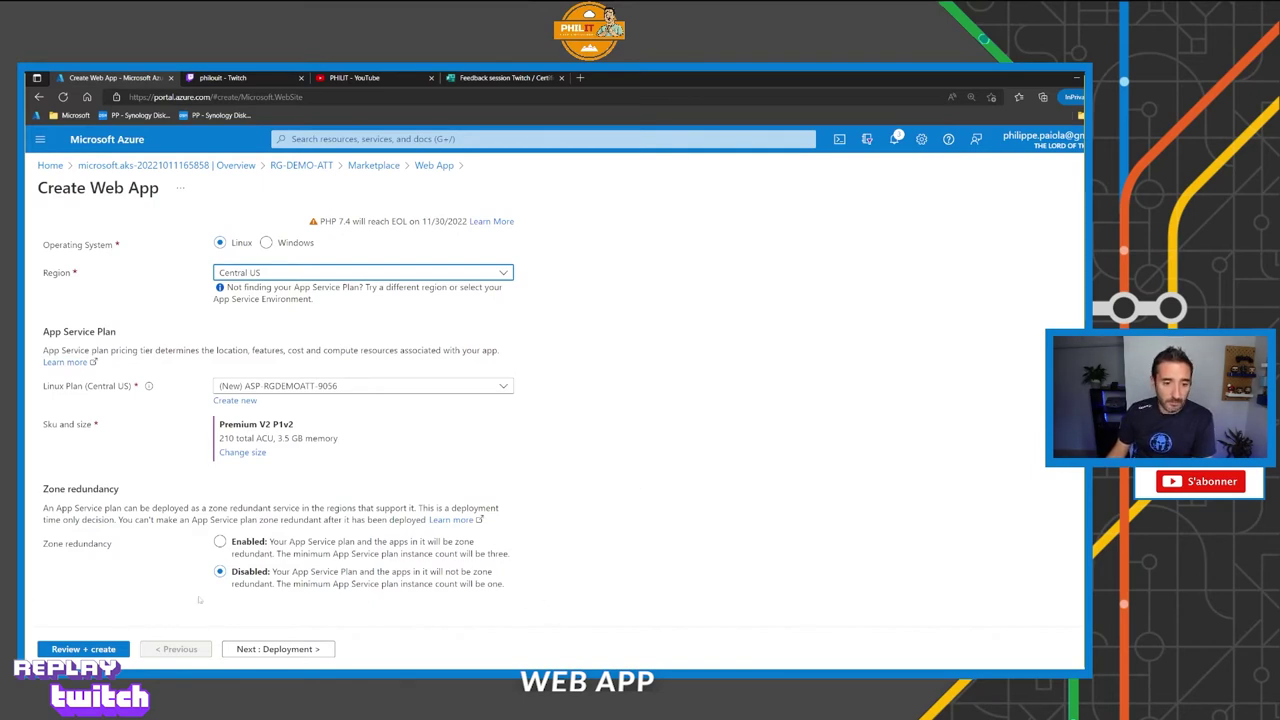
{"action": "left_click", "coordinate": [94, 650]}
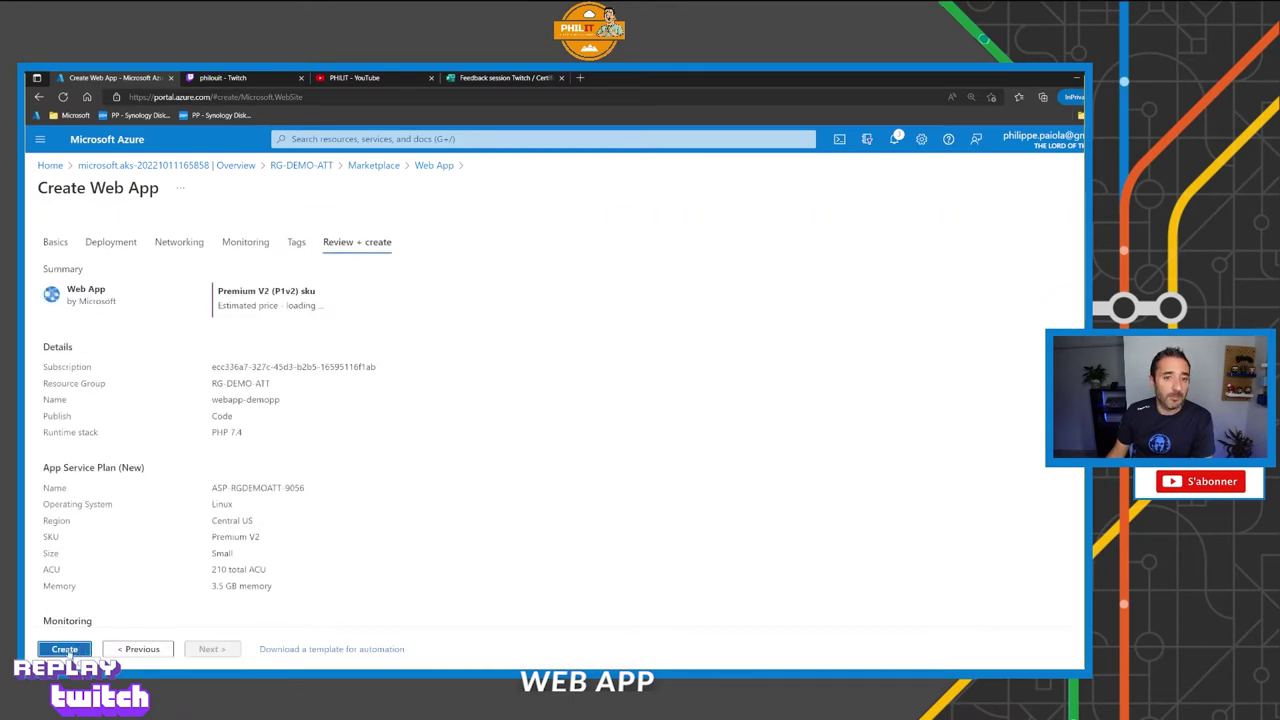
{"action": "left_click", "coordinate": [180, 245]}
{"action": "left_click", "coordinate": [111, 242]}
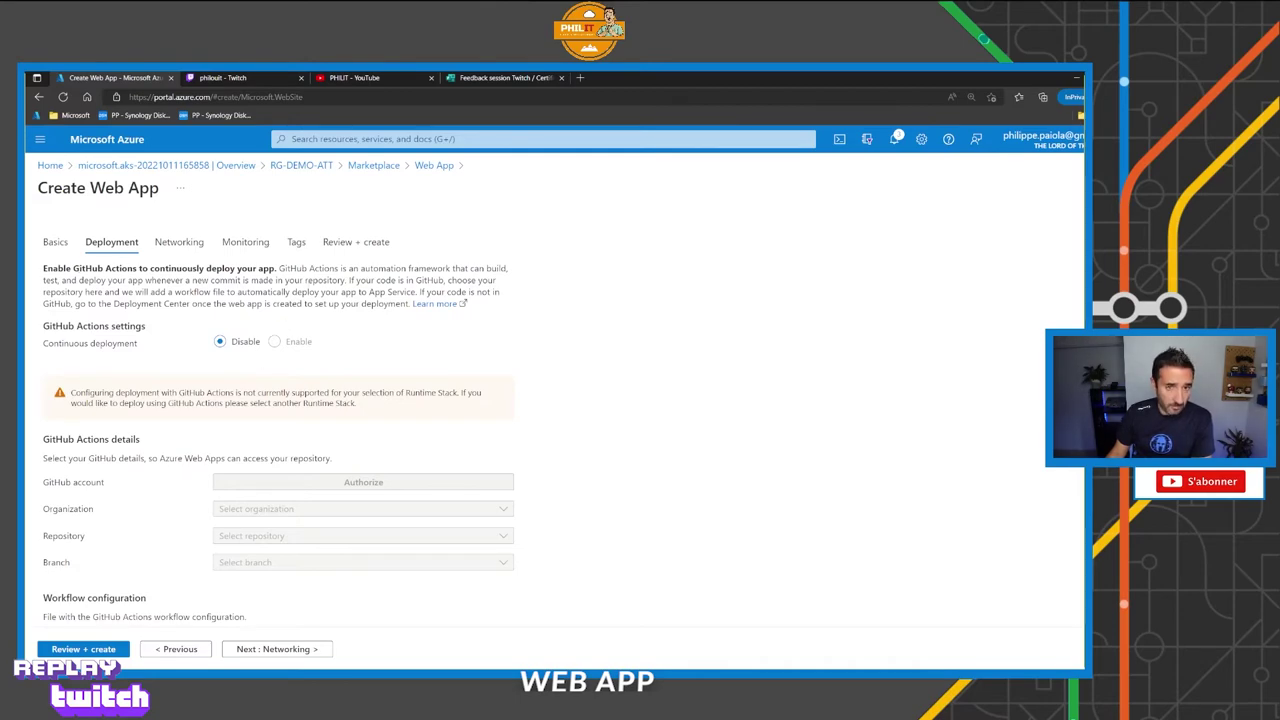
{"action": "scroll", "coordinate": [196, 261], "scroll_direction": "down", "scroll_amount": 3}
{"action": "scroll", "coordinate": [196, 261], "scroll_direction": "up", "scroll_amount": 3}
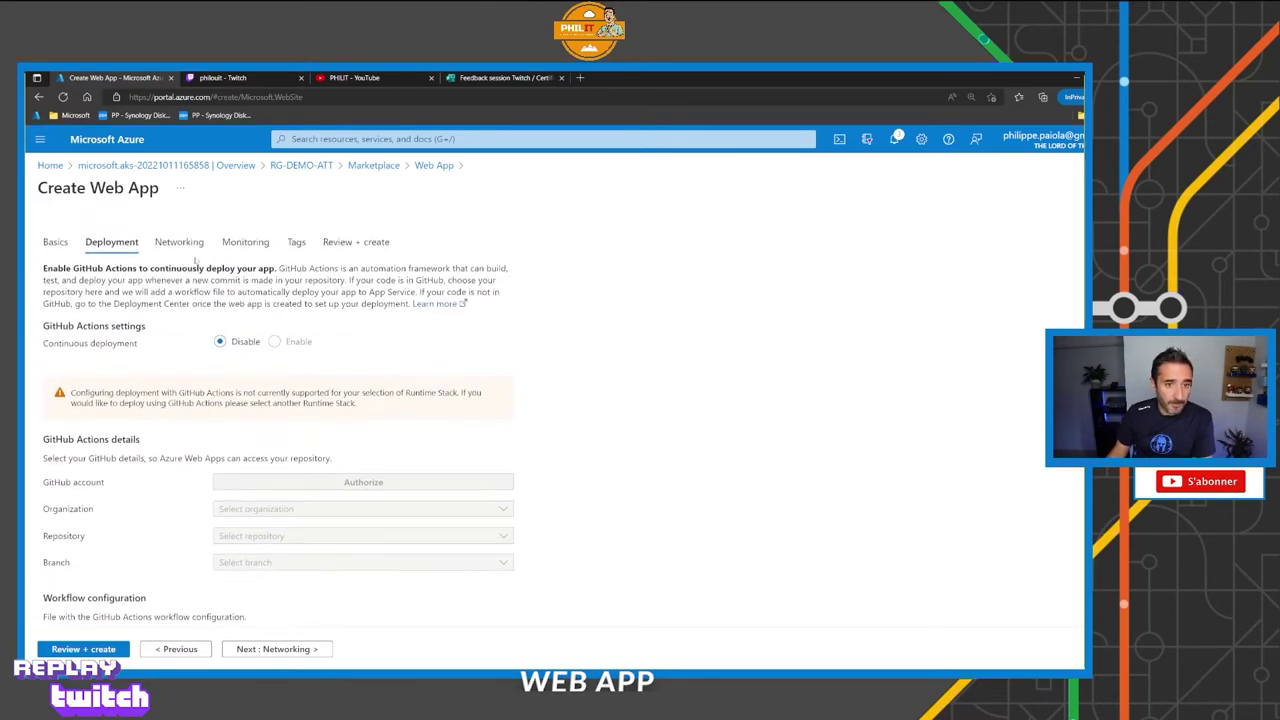
{"action": "left_click", "coordinate": [180, 243]}
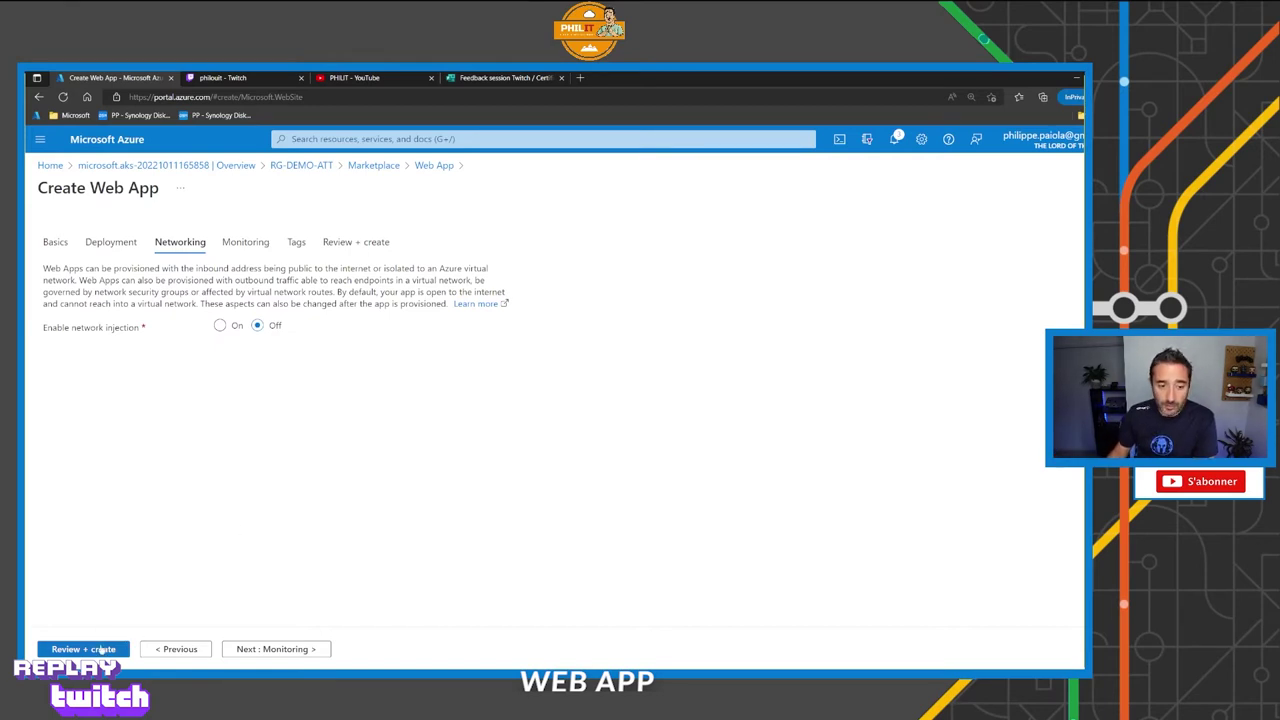
{"action": "left_click", "coordinate": [100, 652]}
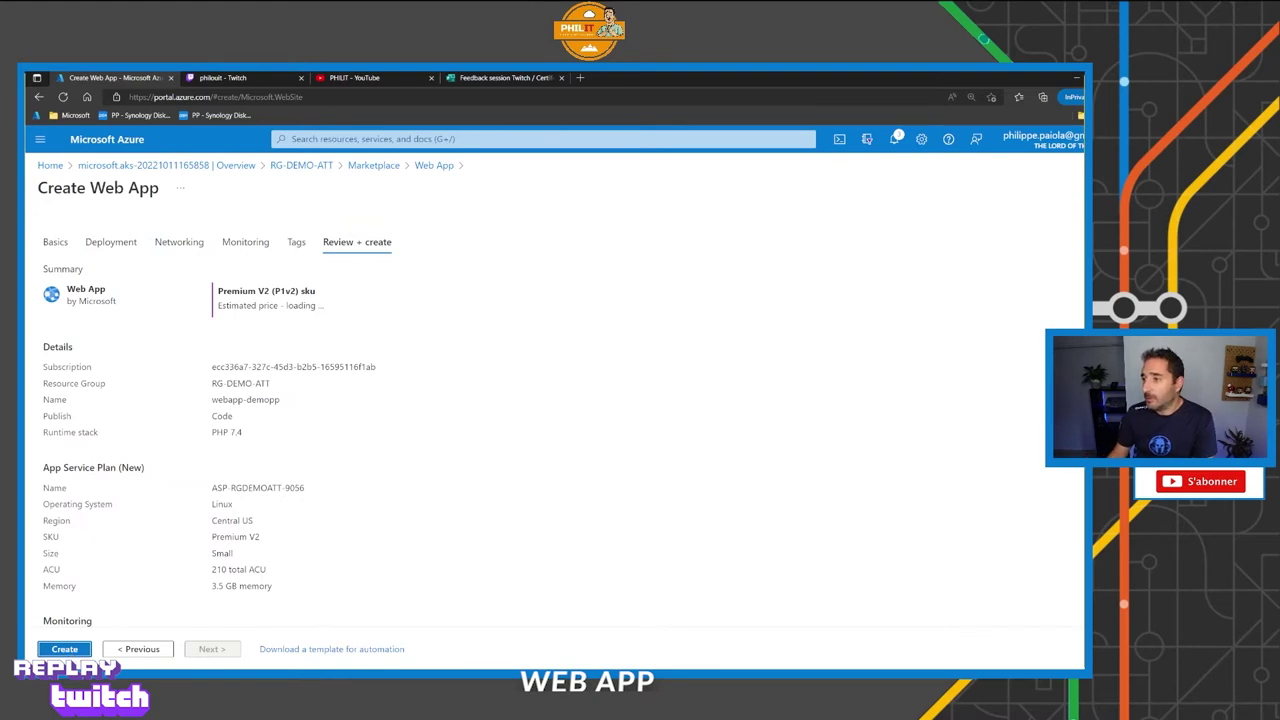
Navigate via the Marketplace and RG-DEMO-ATT breadcrumbs to the Webappdemo69pp app service.
{"action": "left_click", "coordinate": [434, 165]}
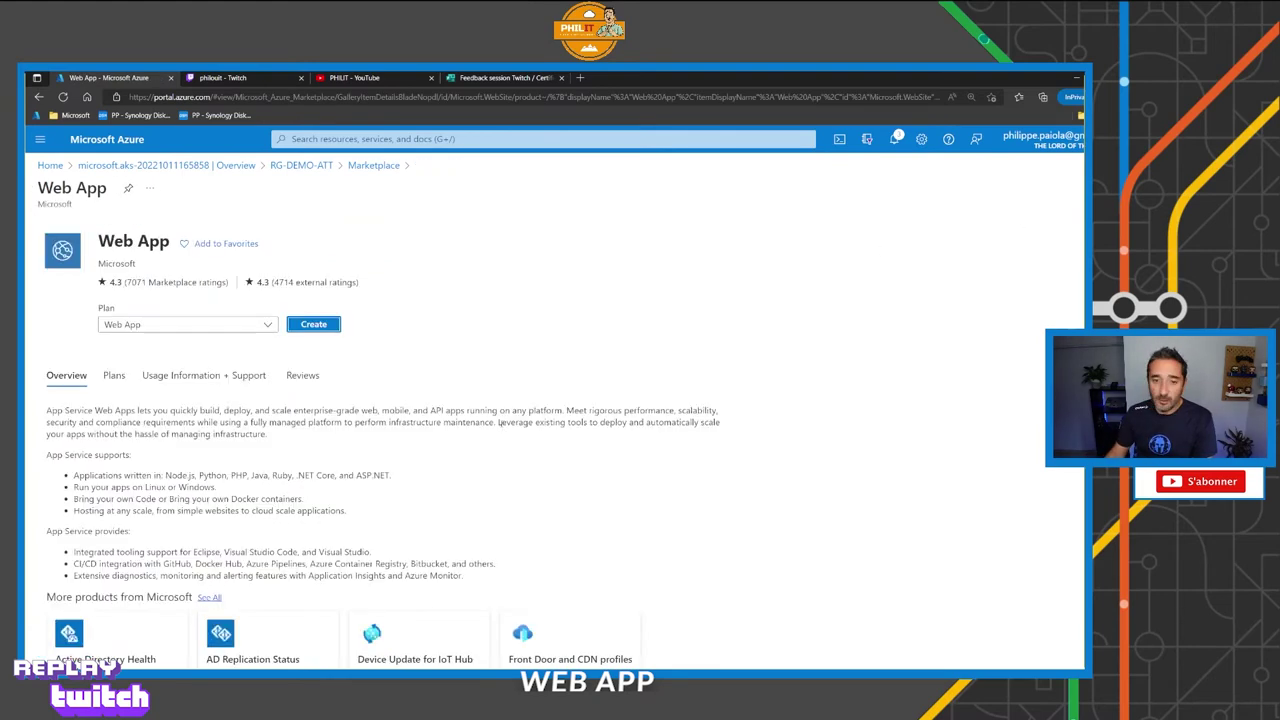
{"action": "left_click", "coordinate": [291, 166]}
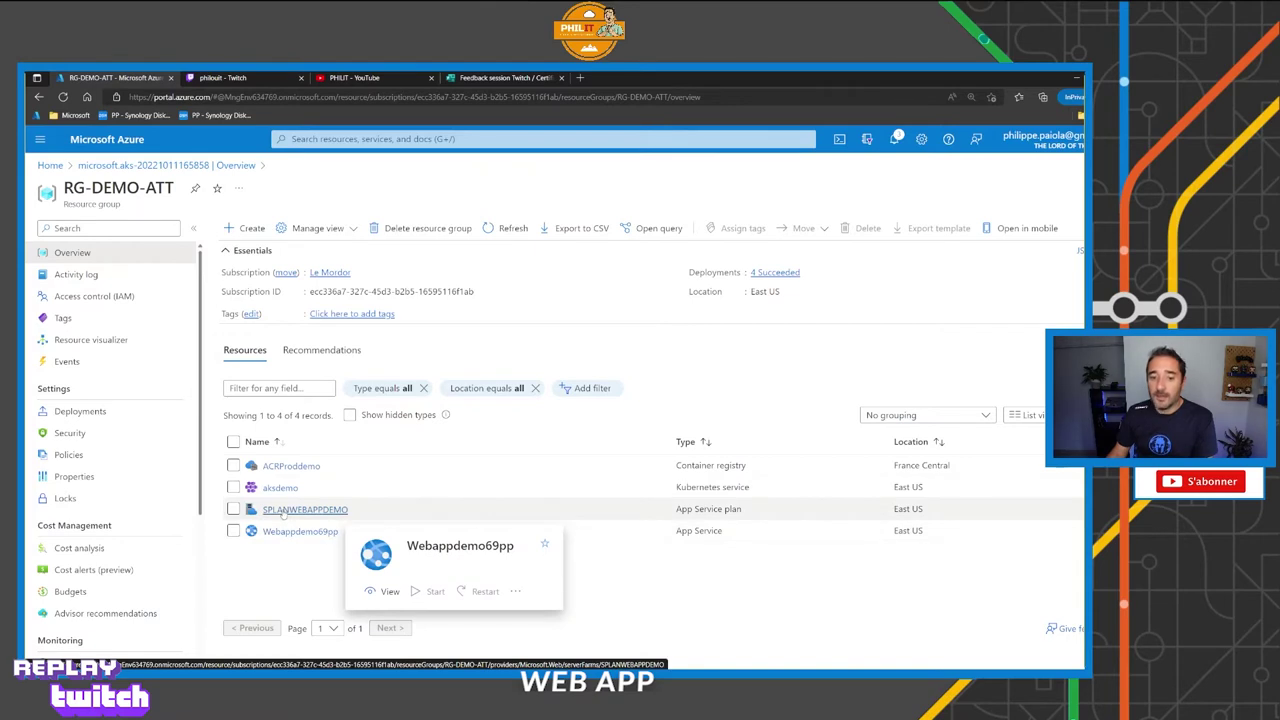
{"action": "mouse_move", "coordinate": [298, 513]}
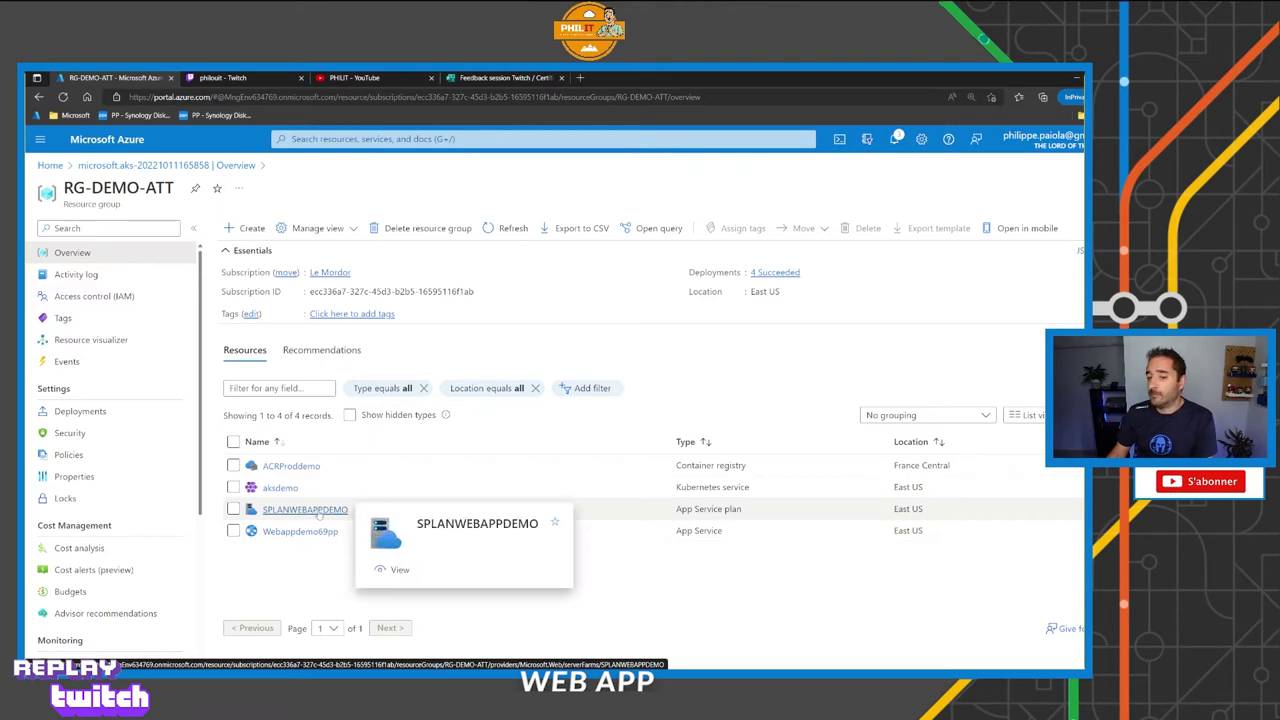
{"action": "left_click", "coordinate": [298, 531]}
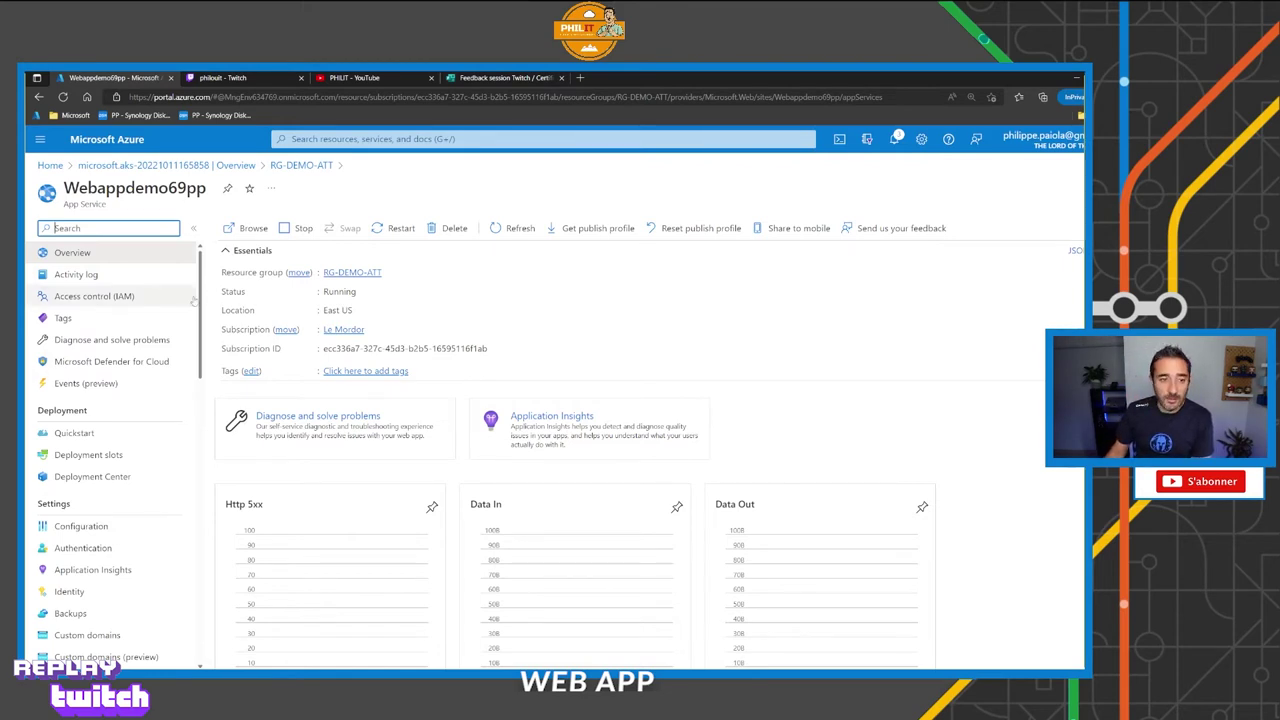
Show Webappdemo69pp's Scale up (App Service plan) tiers and select the P2V2 production tier.
{"action": "scroll", "coordinate": [160, 426], "scroll_direction": "down", "scroll_amount": 5}
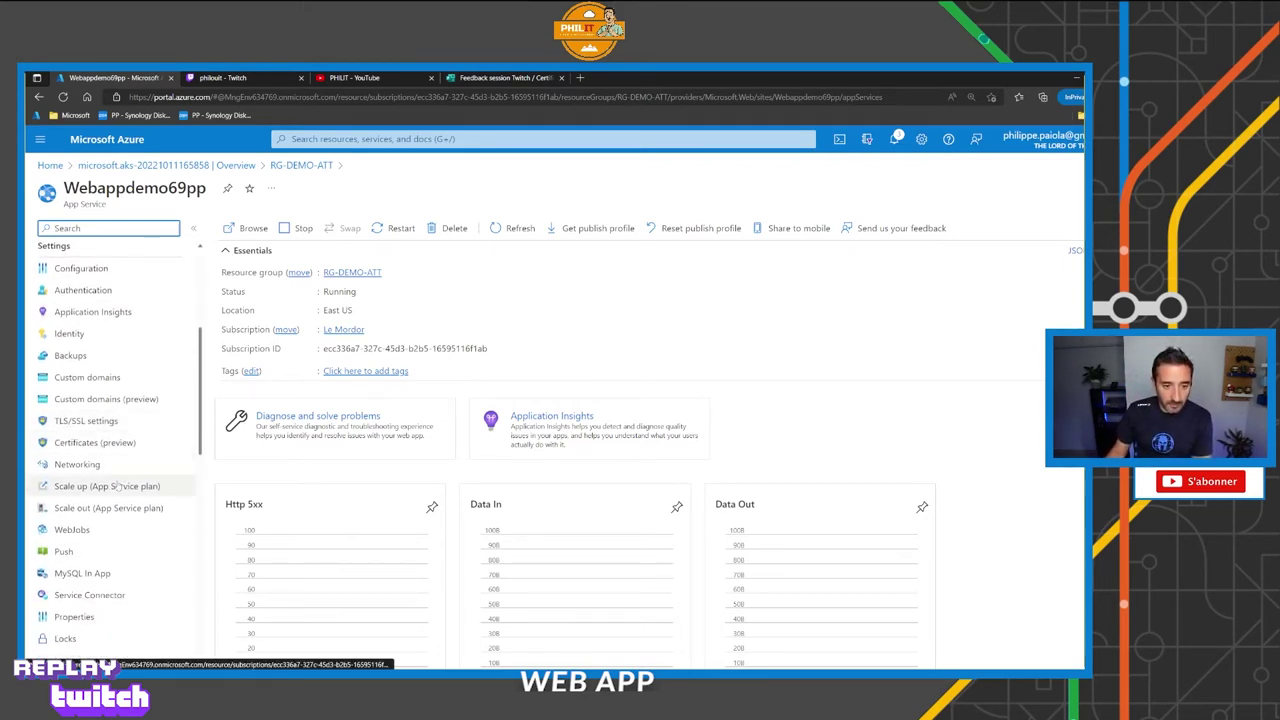
{"action": "left_click", "coordinate": [115, 486]}
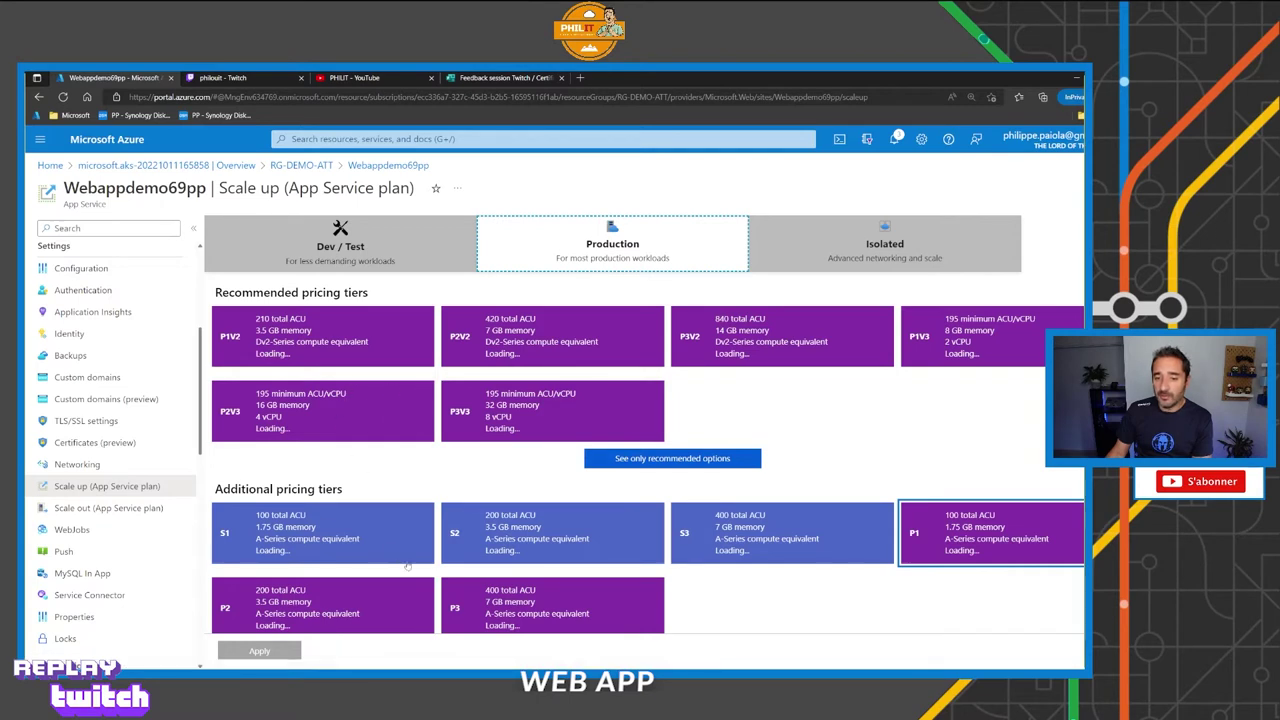
{"action": "left_click", "coordinate": [496, 367]}
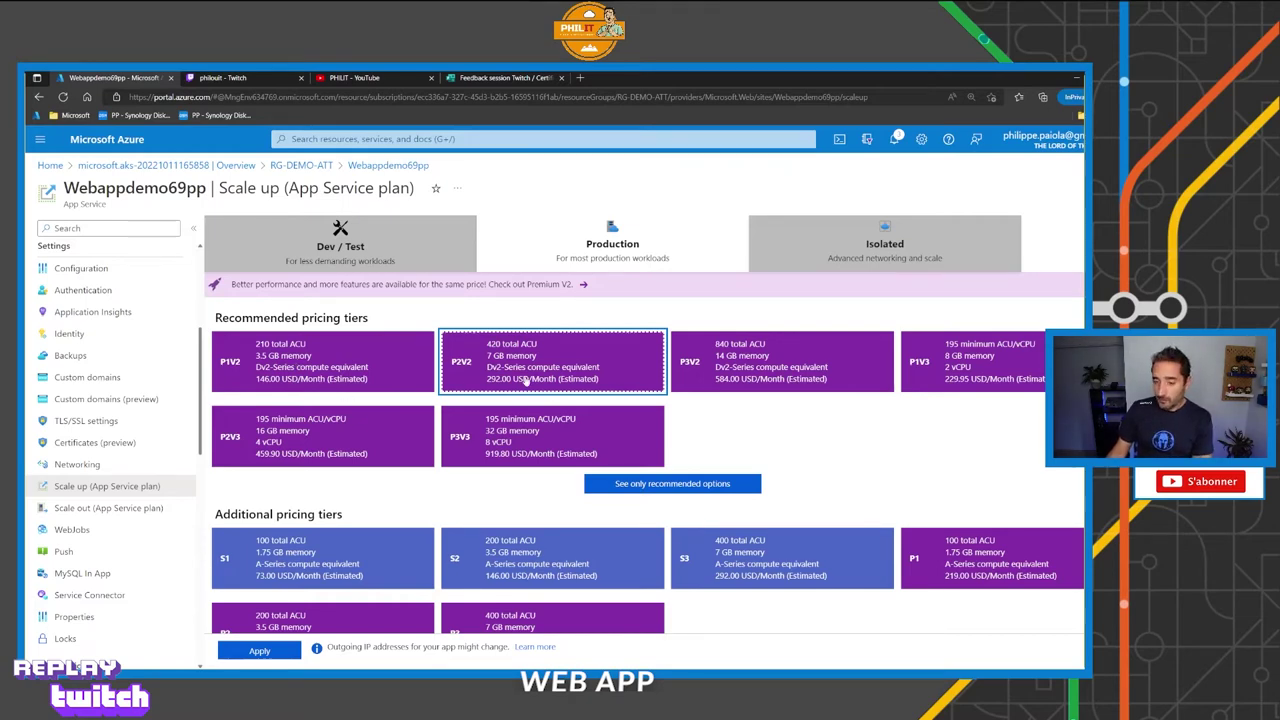
{"action": "scroll", "coordinate": [525, 381], "scroll_direction": "down", "scroll_amount": 3}
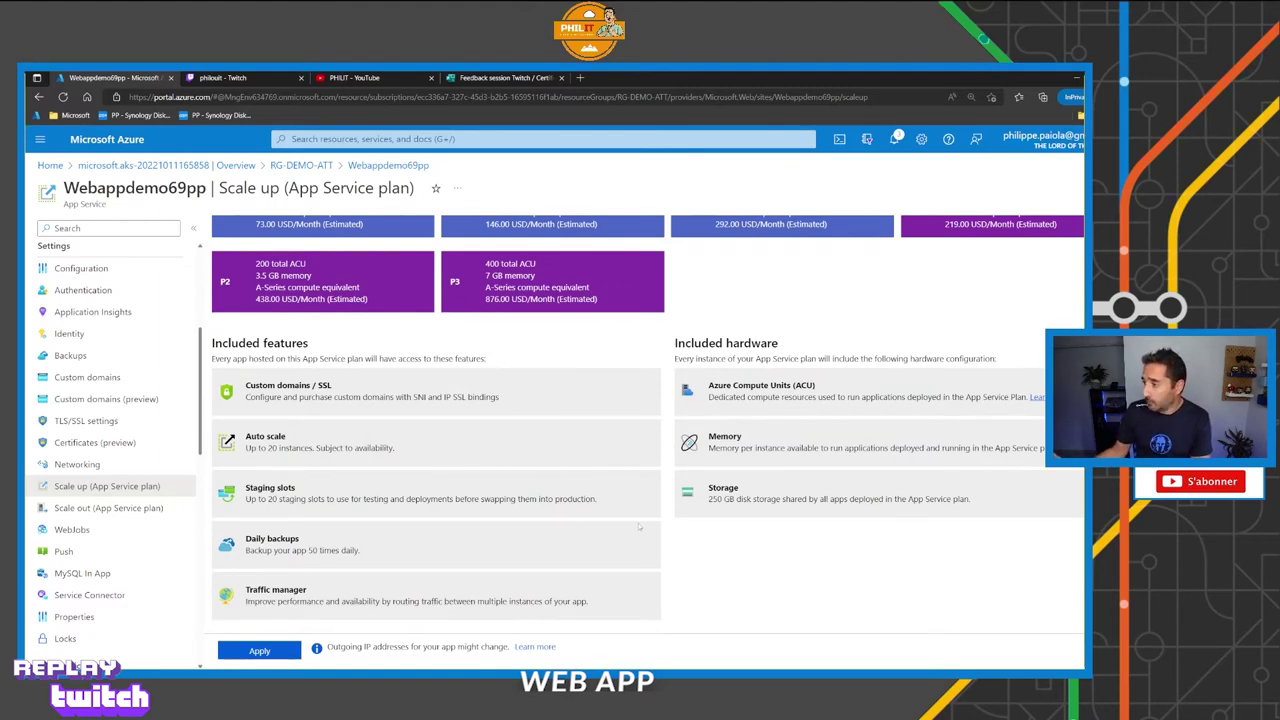
{"action": "scroll", "coordinate": [639, 526], "scroll_direction": "up", "scroll_amount": 3}
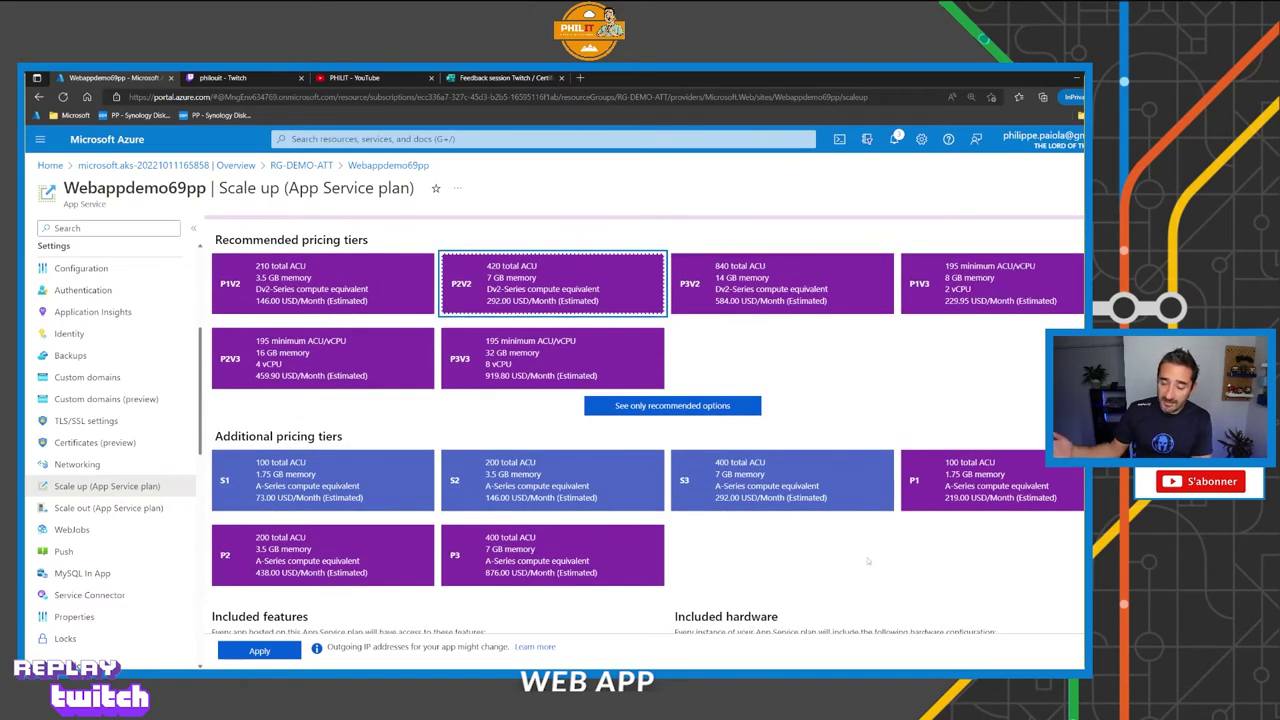
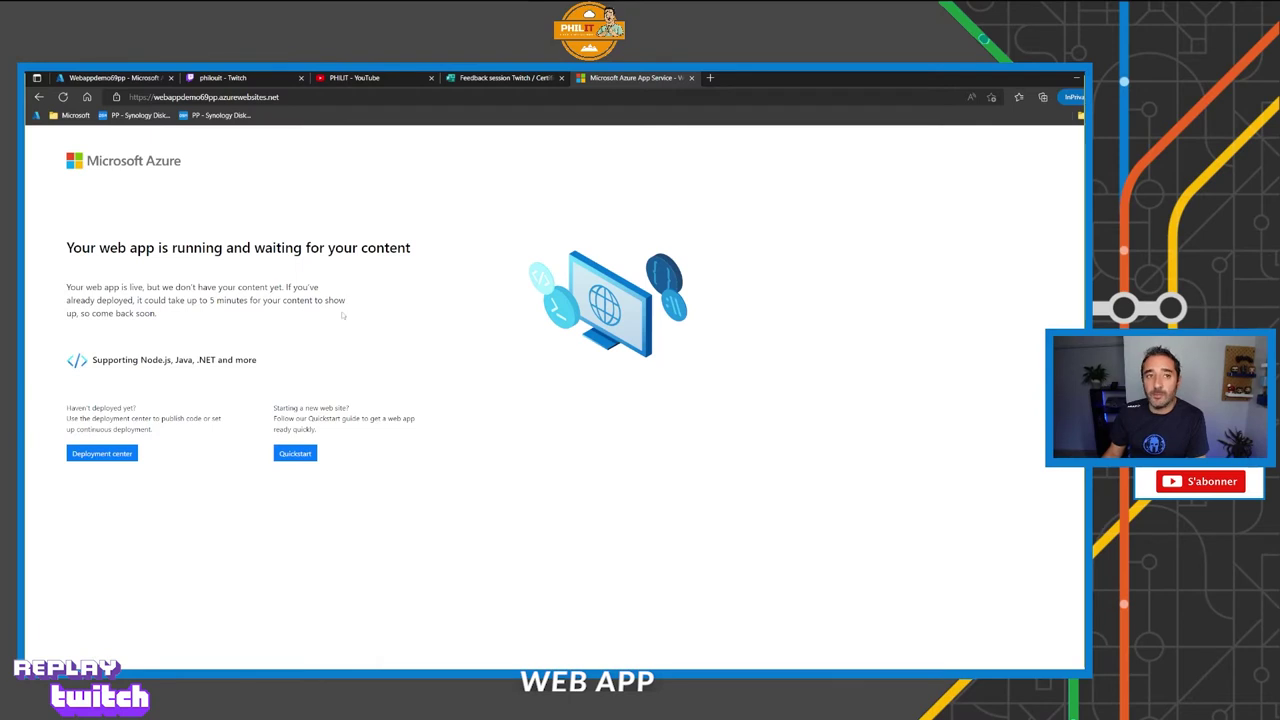
Return to the portal, open Webappdemo69pp's Deployment Center and browse the code Source options.
{"action": "left_click", "coordinate": [115, 78]}
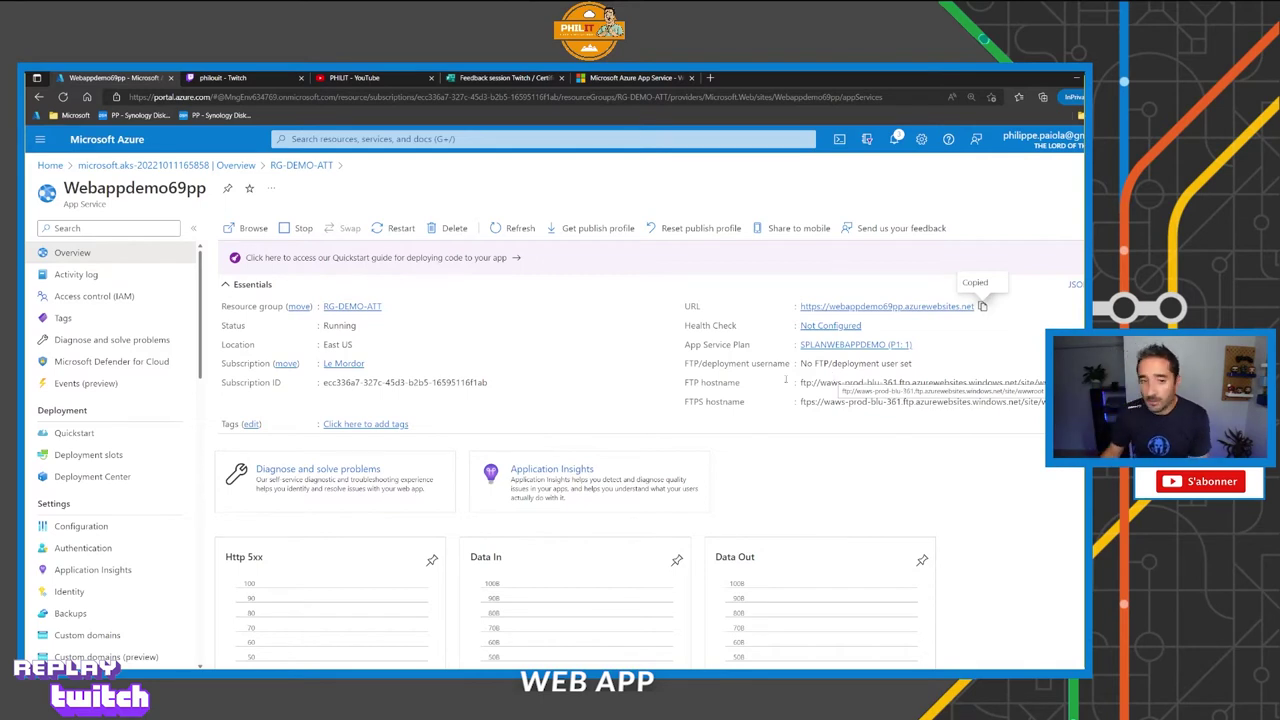
{"action": "left_click", "coordinate": [92, 476]}
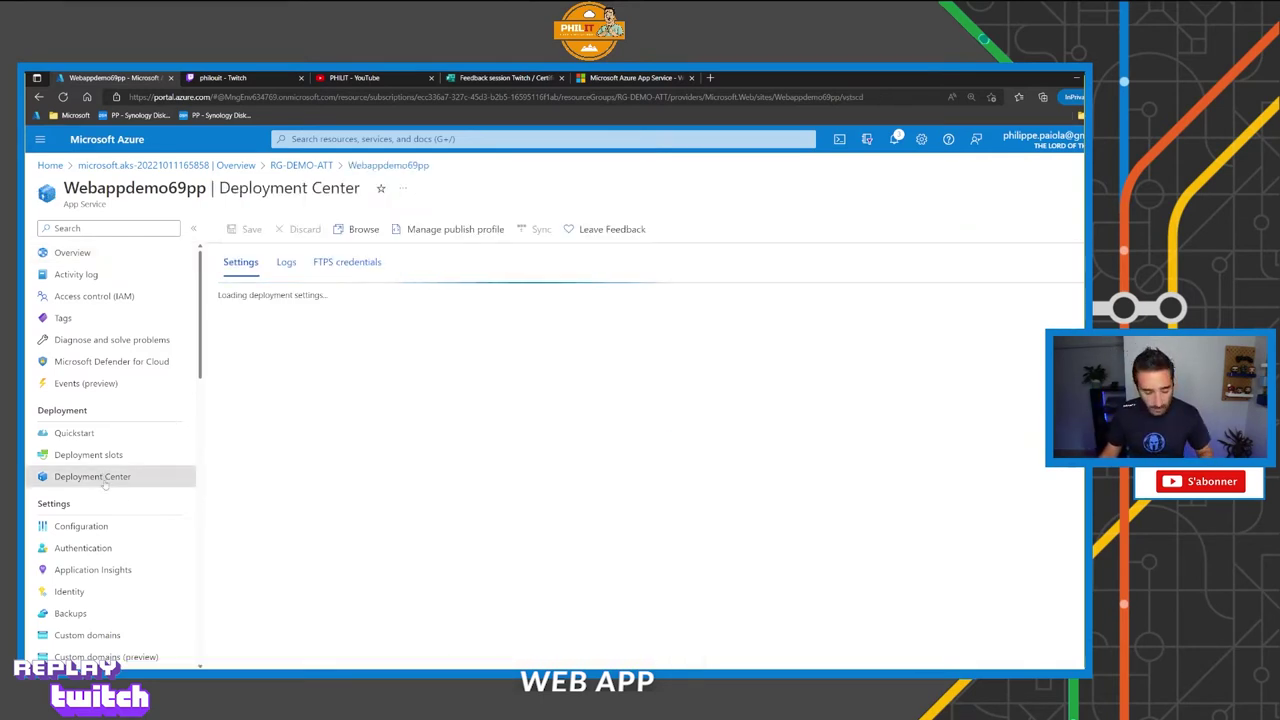
{"action": "left_click_drag", "start_coordinate": [115, 485], "coordinate": [167, 516]}
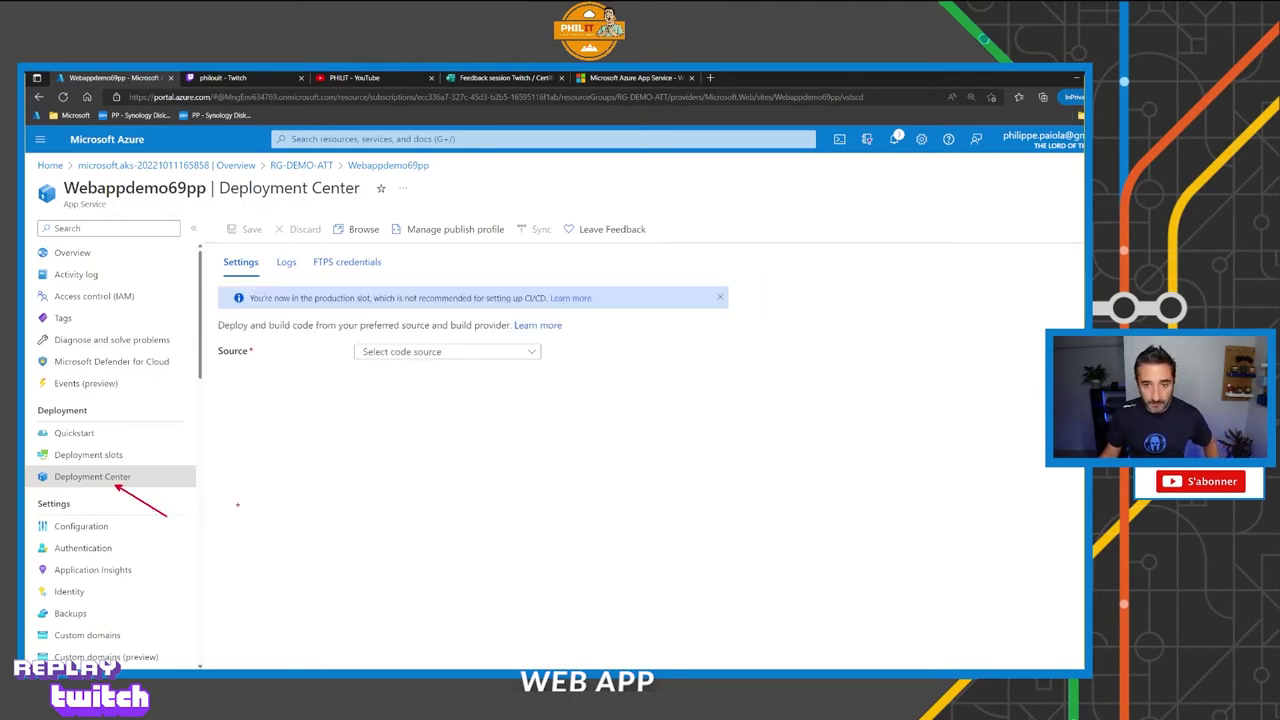
{"action": "left_click", "coordinate": [444, 353]}
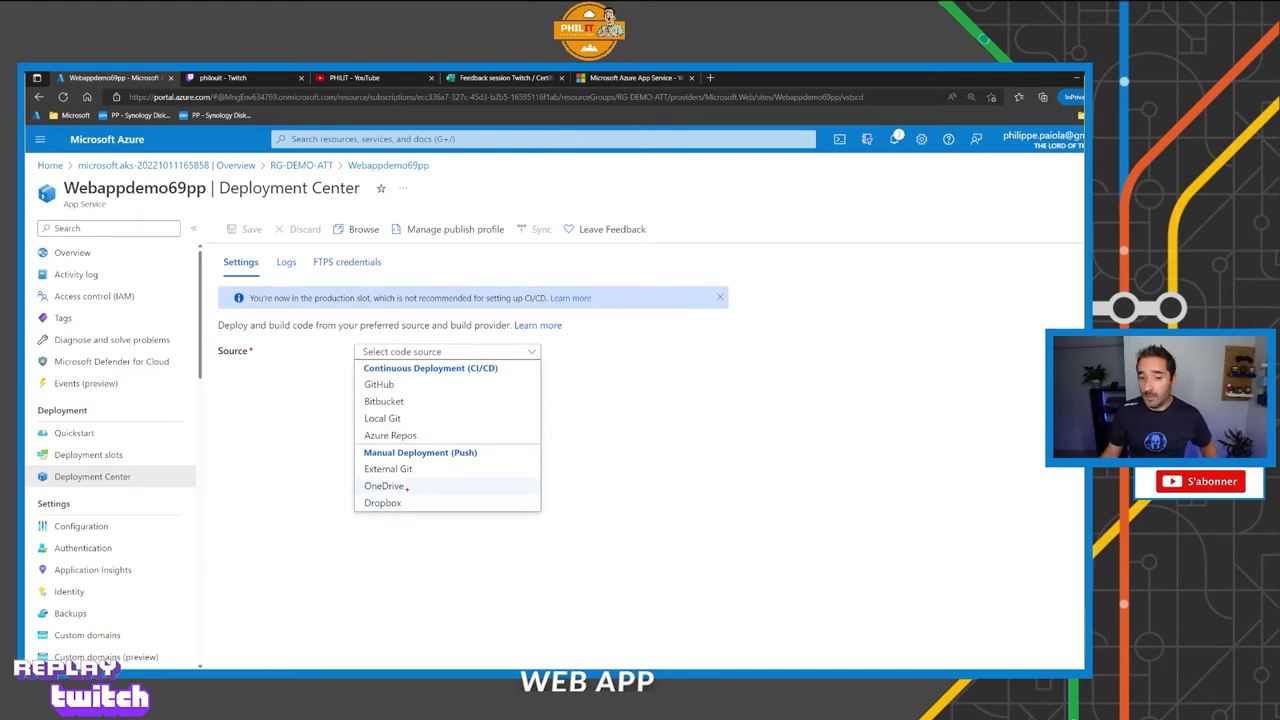
{"action": "mouse_move", "coordinate": [407, 489]}
{"action": "left_mouse_down"}
{"action": "mouse_move", "coordinate": [456, 514]}
{"action": "mouse_move", "coordinate": [447, 538]}
{"action": "left_mouse_up"}
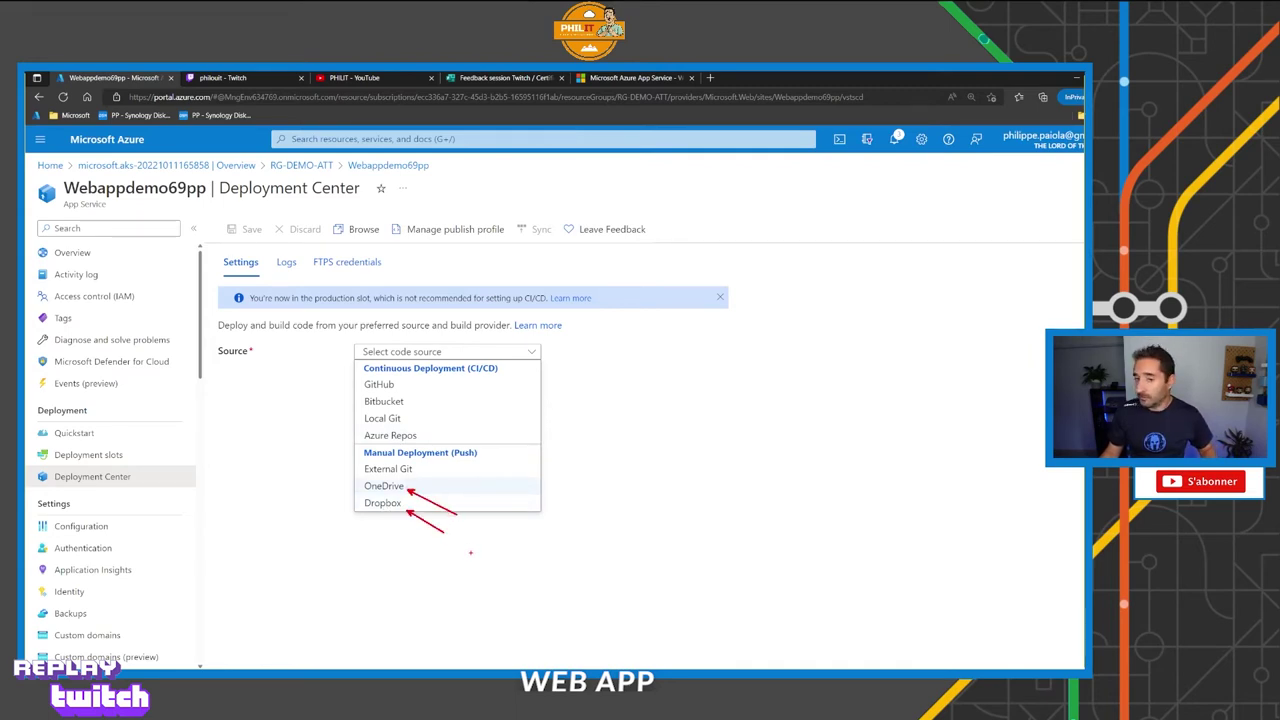
Close the Source list unchanged, view the FTPS credentials, then go to Deployment slots.
{"action": "key", "text": "Escape"}
{"action": "left_click", "coordinate": [637, 449]}
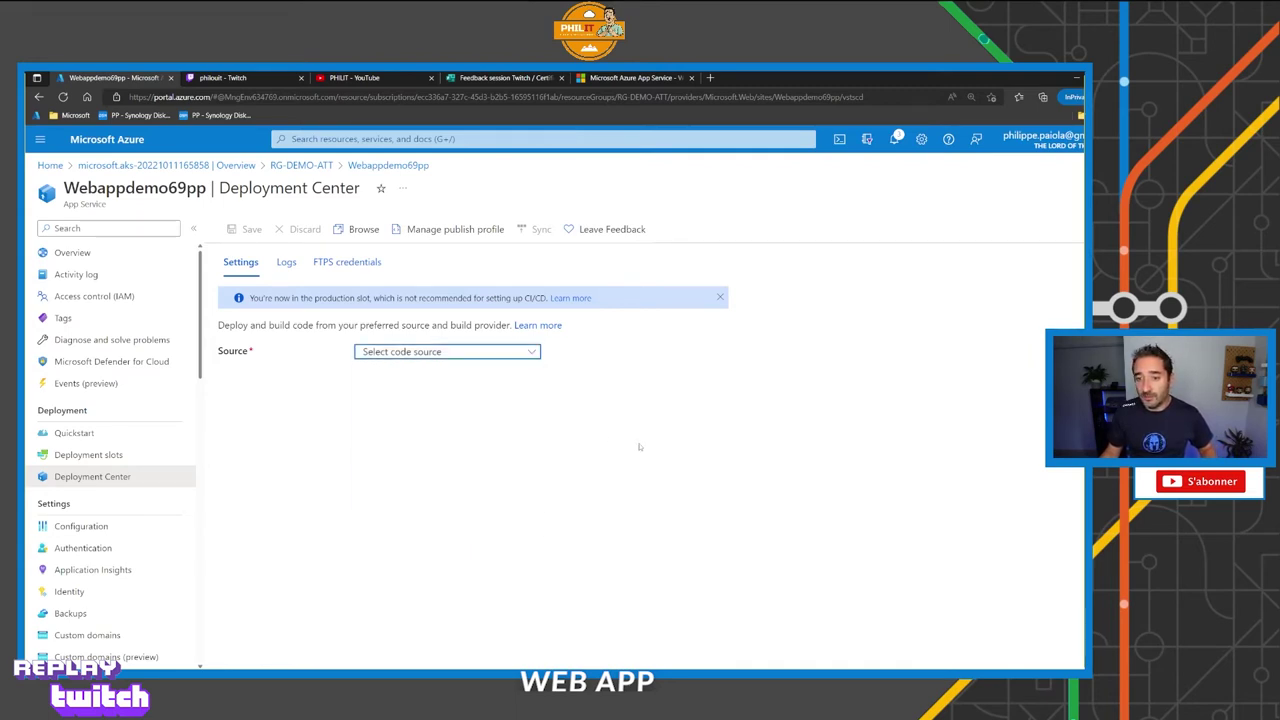
{"action": "left_click", "coordinate": [352, 264]}
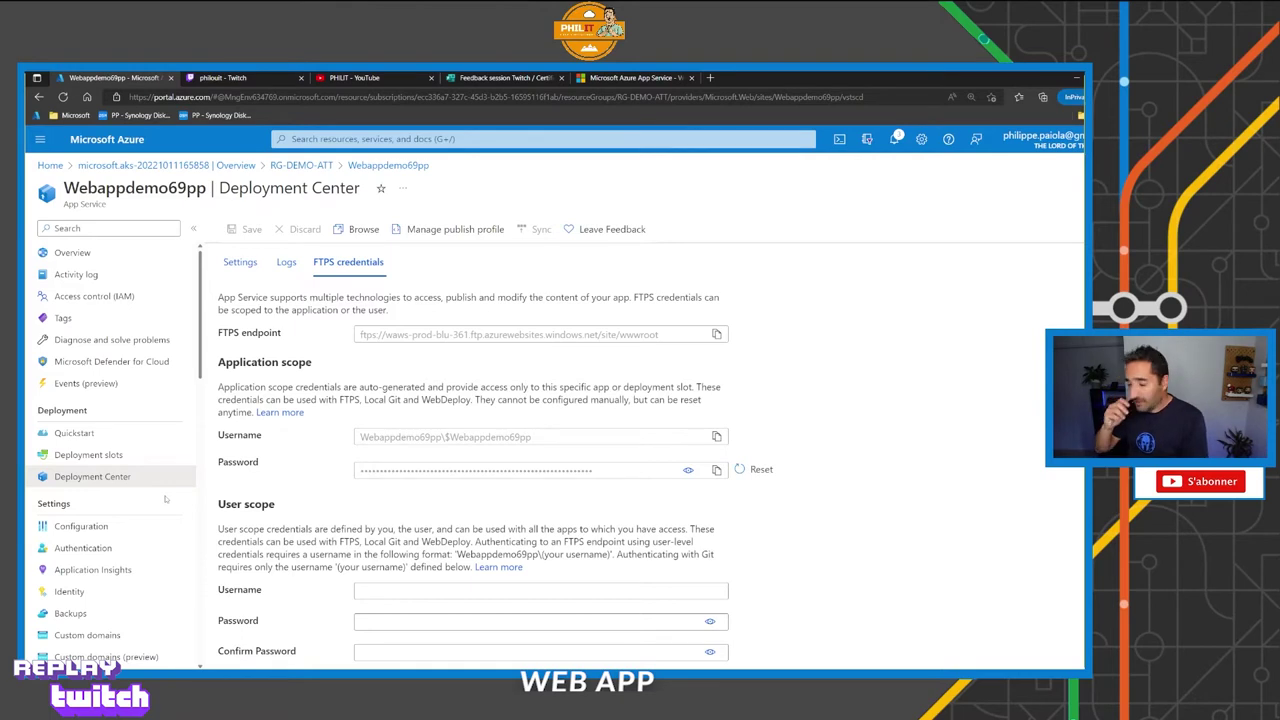
{"action": "left_click", "coordinate": [90, 455]}
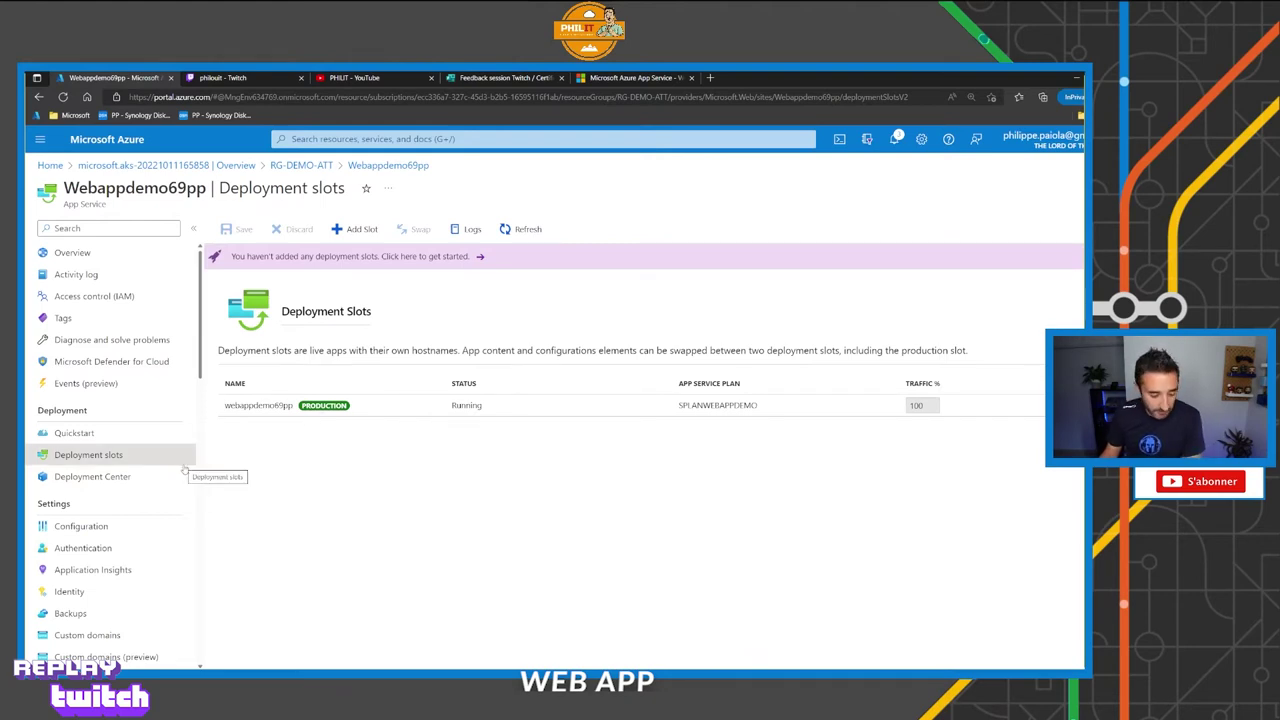
Open the Add a slot panel from Webappdemo69pp's Deployment slots blade.
{"action": "left_click_drag", "start_coordinate": [137, 458], "coordinate": [220, 417]}
{"action": "left_click_drag", "start_coordinate": [301, 418], "coordinate": [310, 461]}
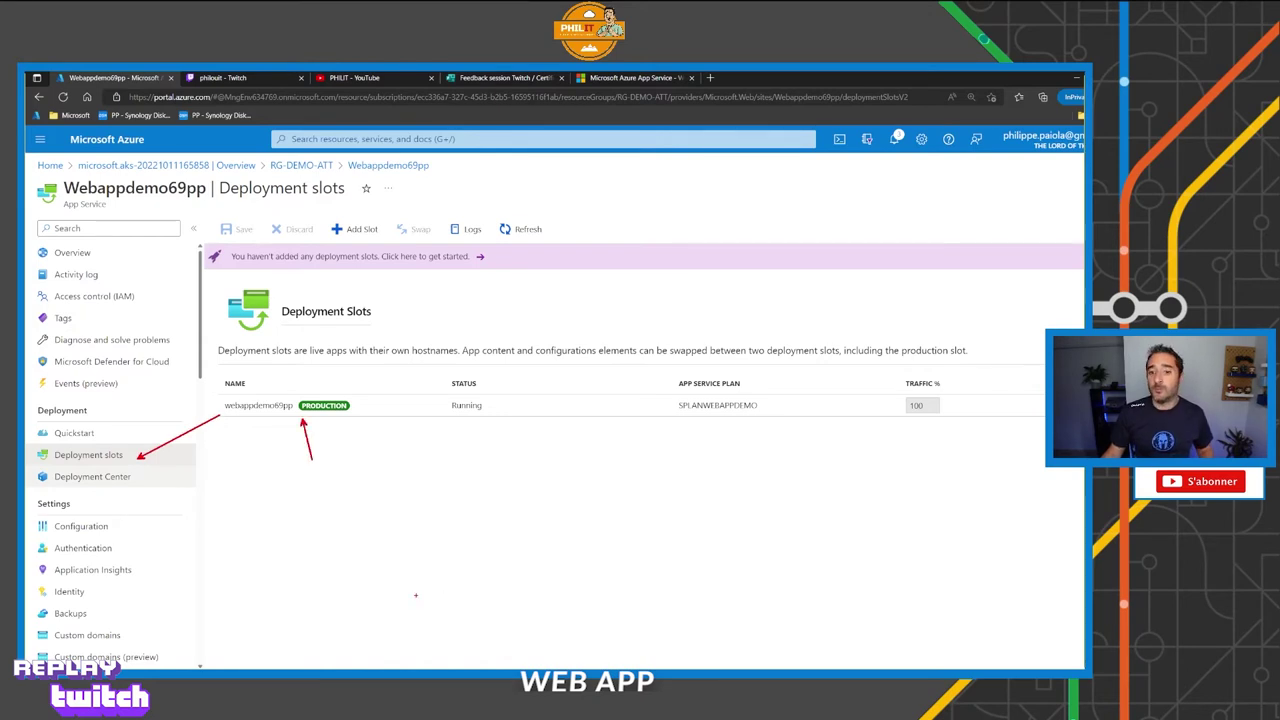
{"action": "key", "text": "Escape"}
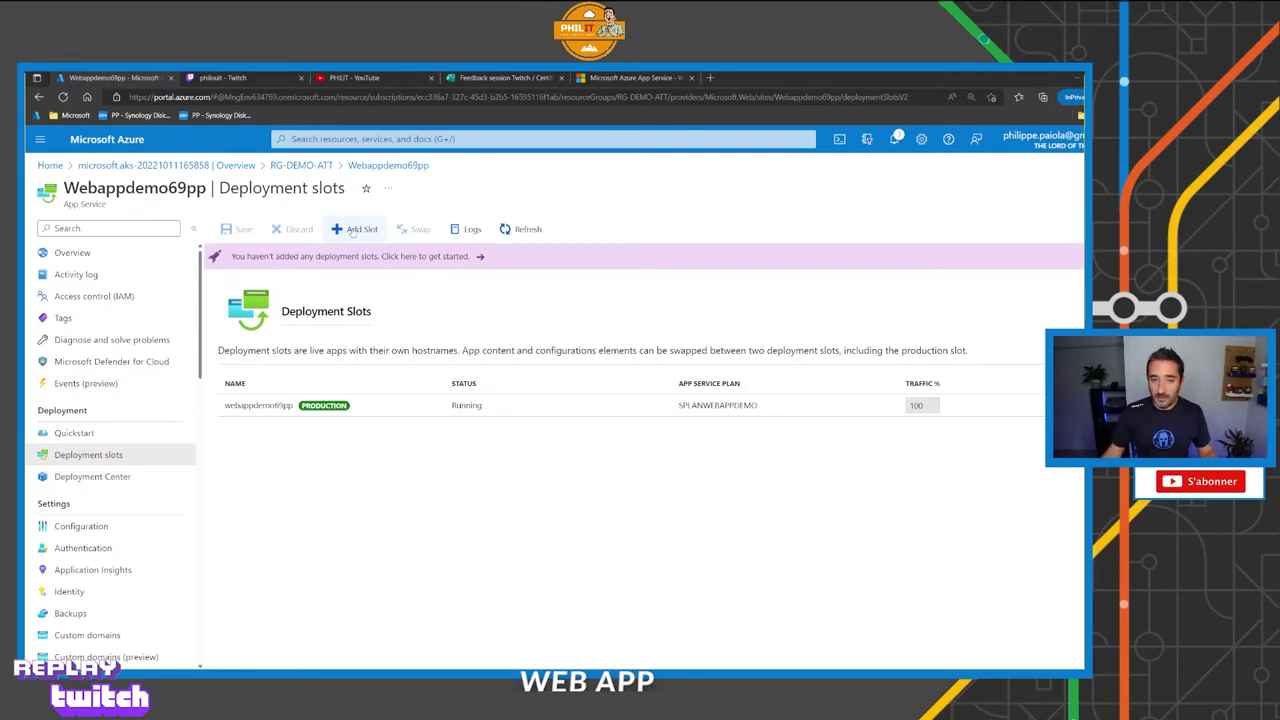
{"action": "left_click", "coordinate": [352, 231]}
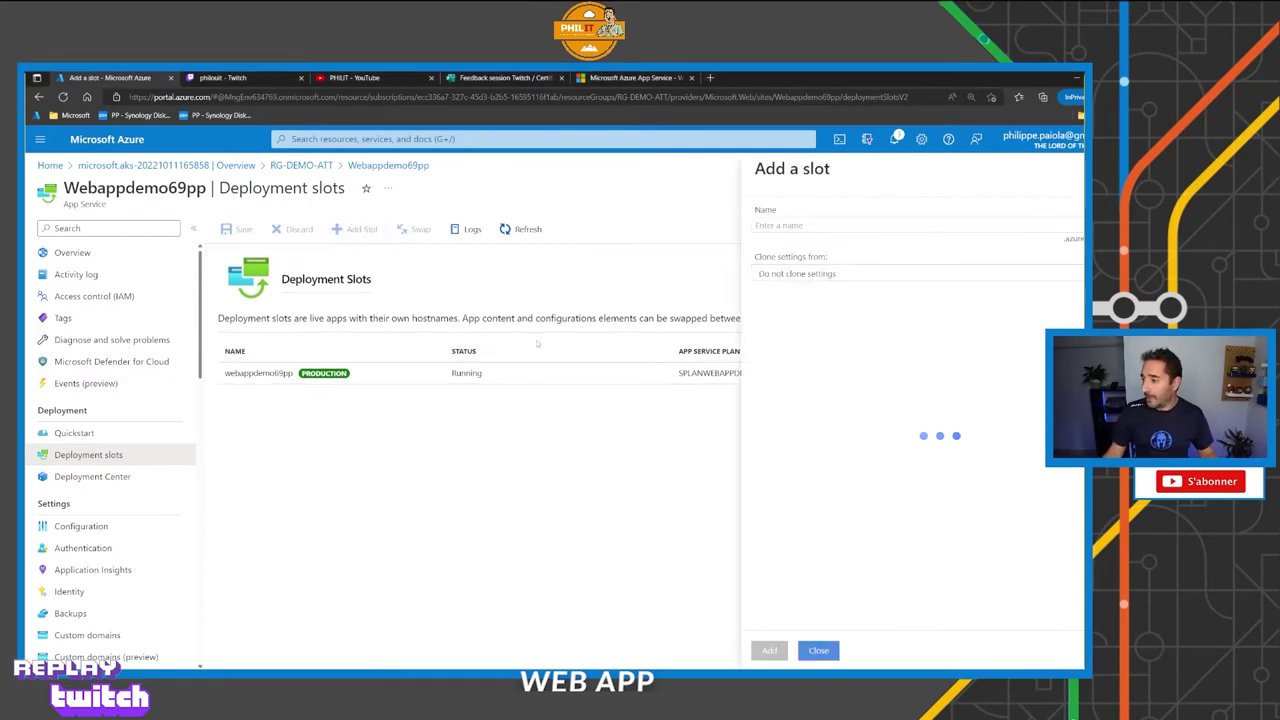
Add slot webappdemo69-preprod cloning settings from webappdemo69pp, then close the panel.
{"action": "left_click", "coordinate": [812, 225]}
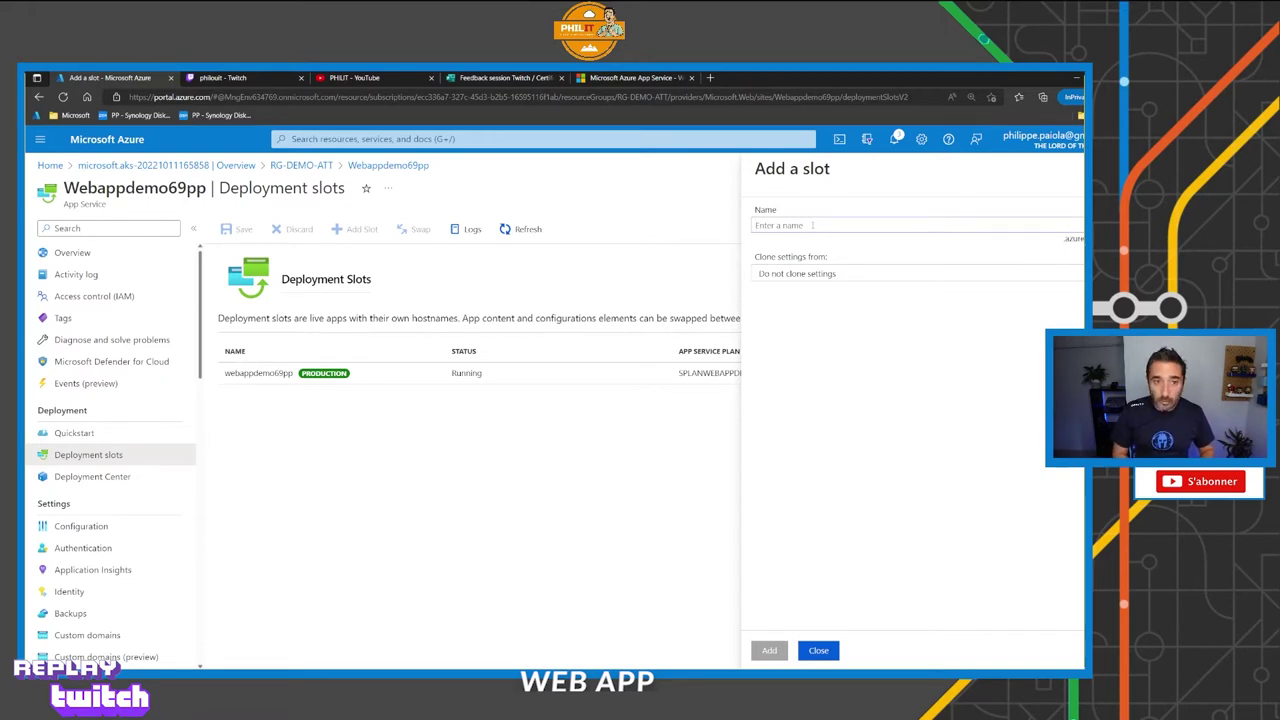
{"action": "type", "text": "webappdemo"}
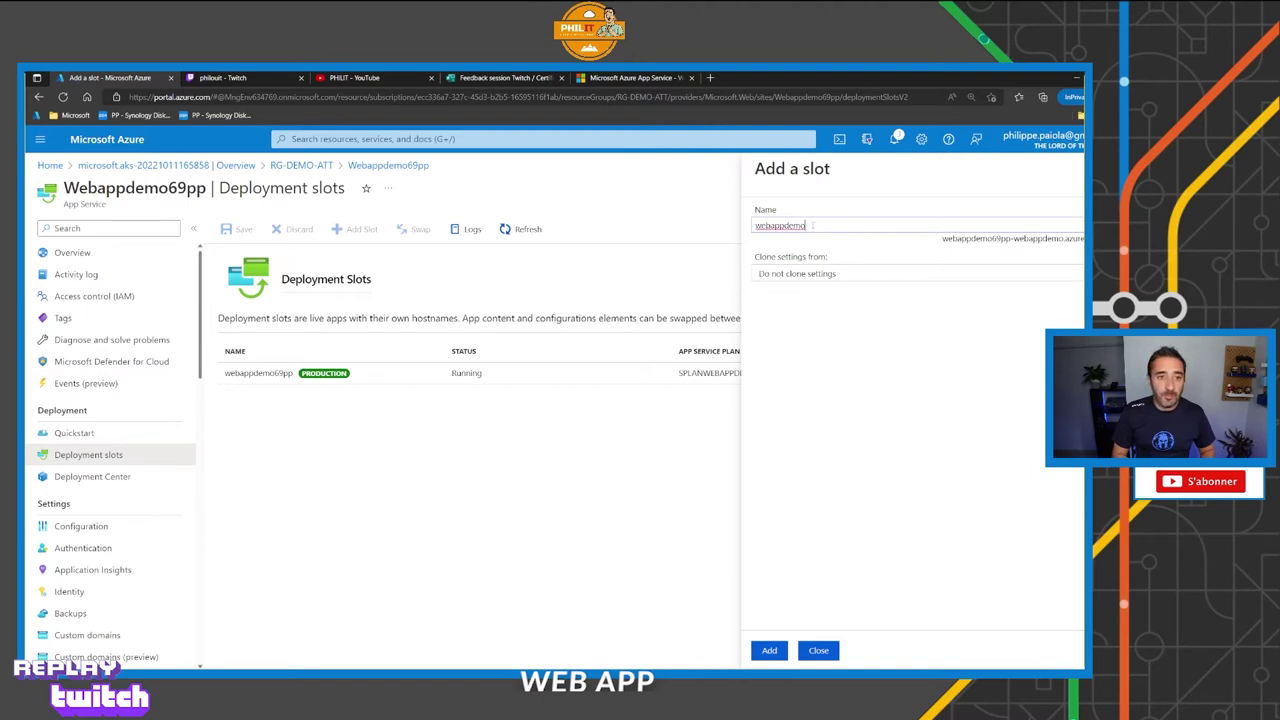
{"action": "type", "text": "69"}
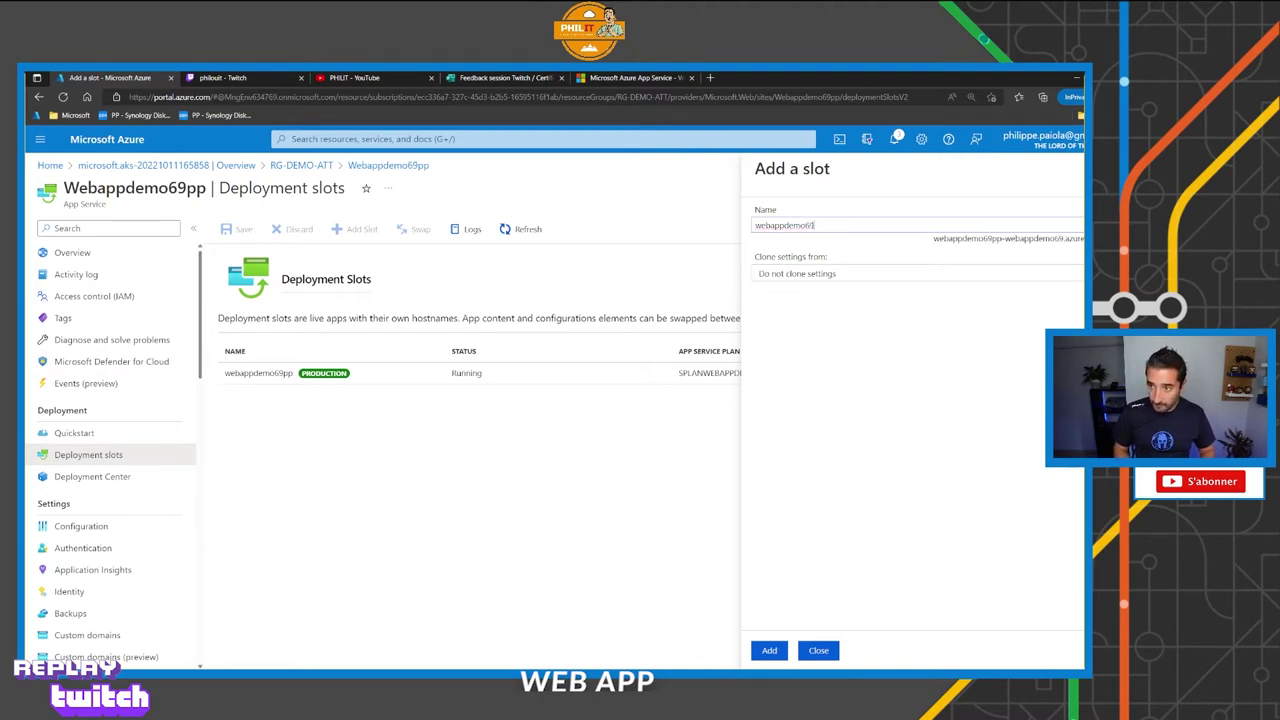
{"action": "type", "text": "-preprod"}
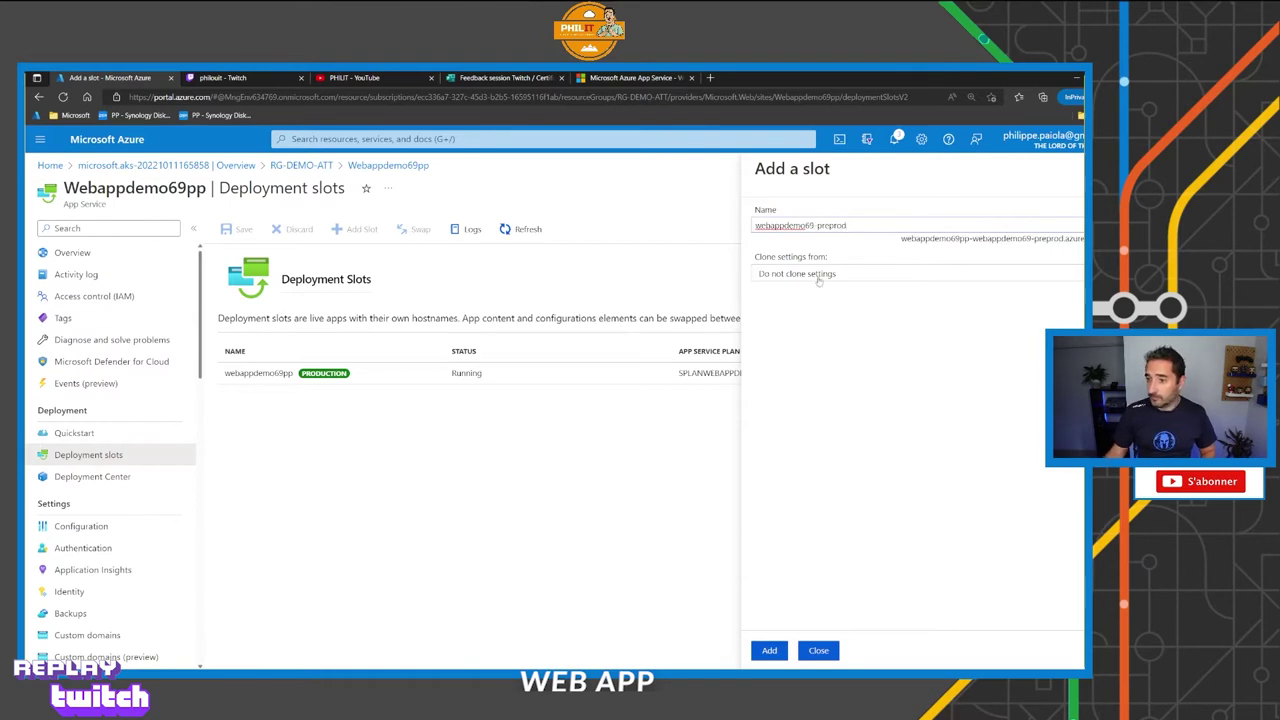
{"action": "left_click", "coordinate": [818, 280]}
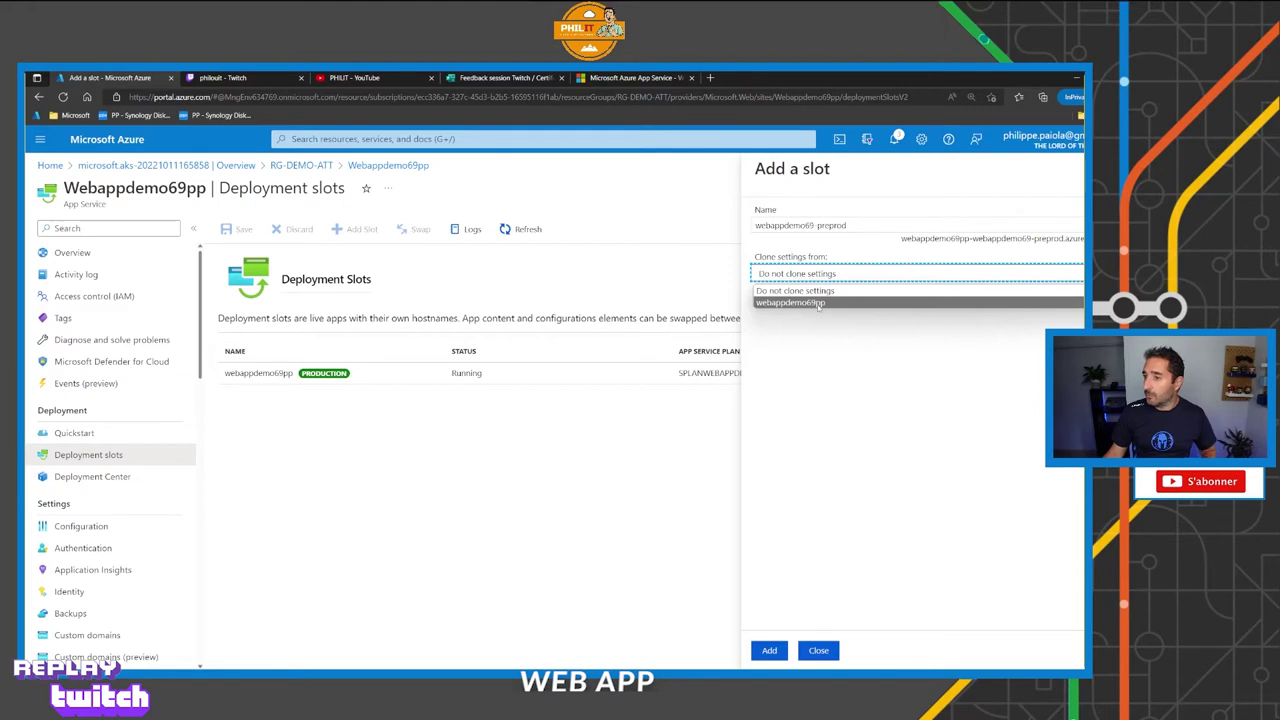
{"action": "left_click", "coordinate": [818, 303]}
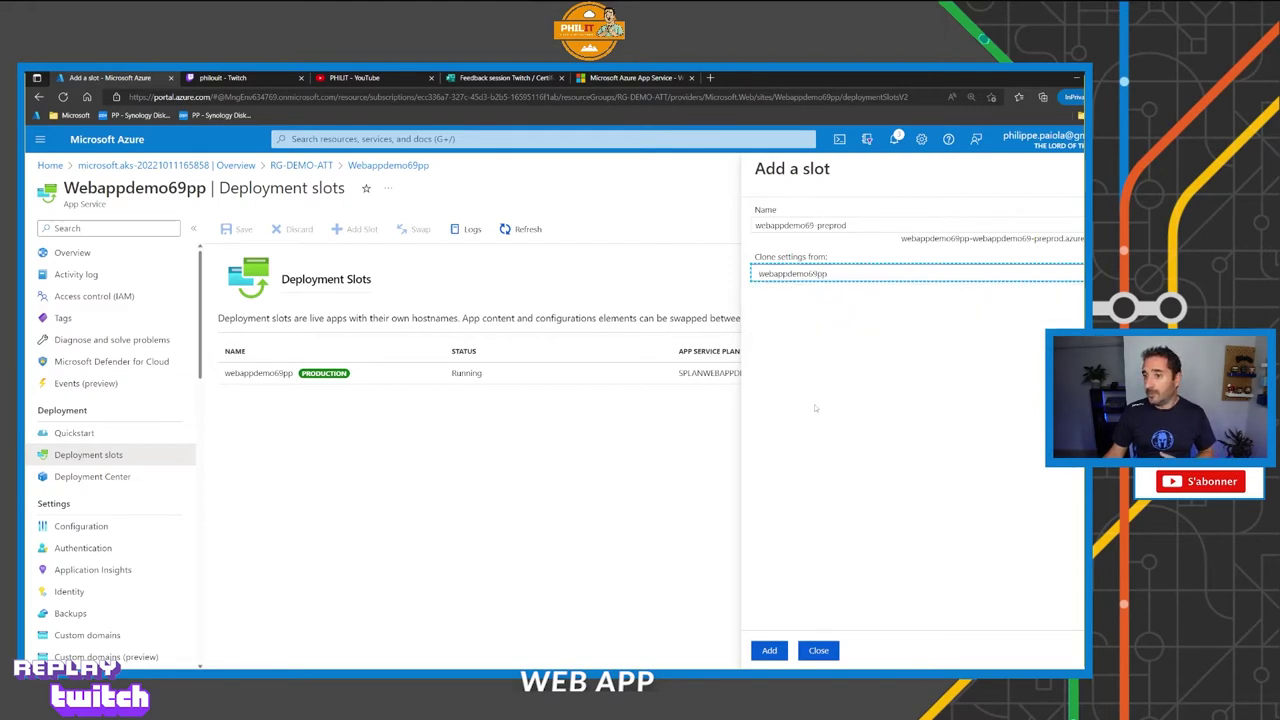
{"action": "left_click", "coordinate": [770, 651]}
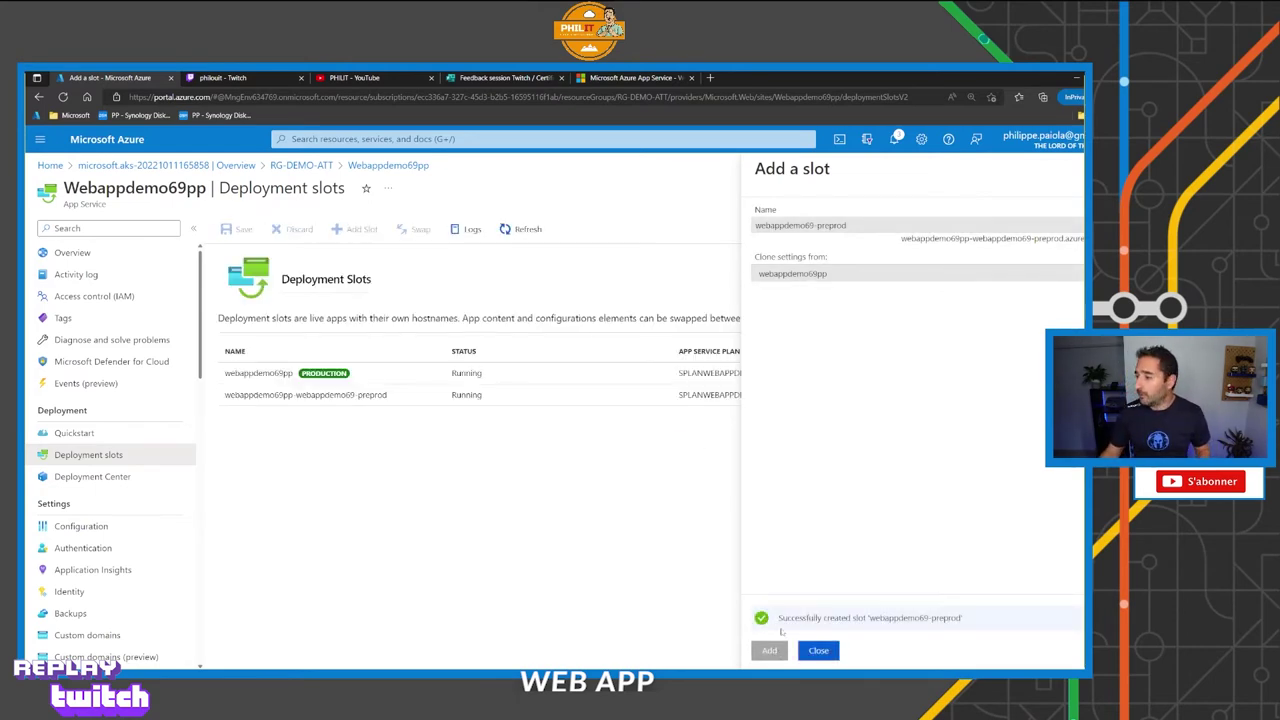
{"action": "left_click", "coordinate": [818, 650]}
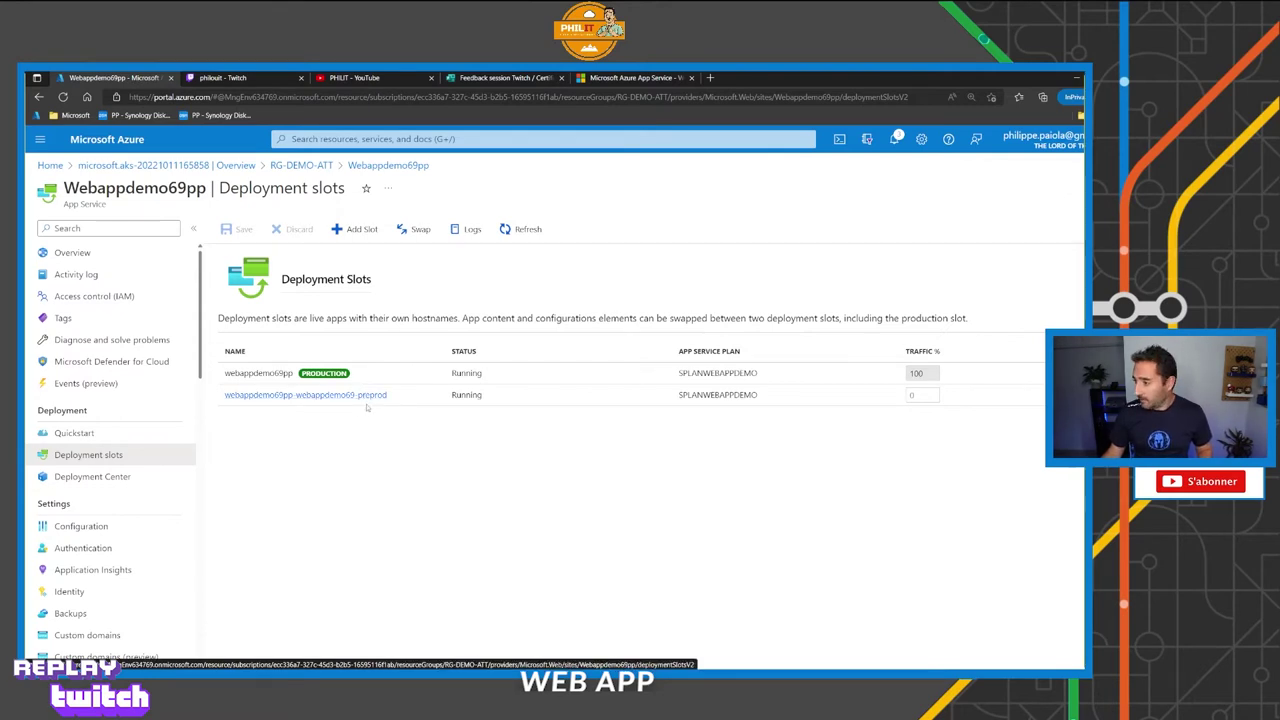
Open the preprod slot's overview, copy its site URL and load it in a private tab.
{"action": "left_click", "coordinate": [360, 396]}
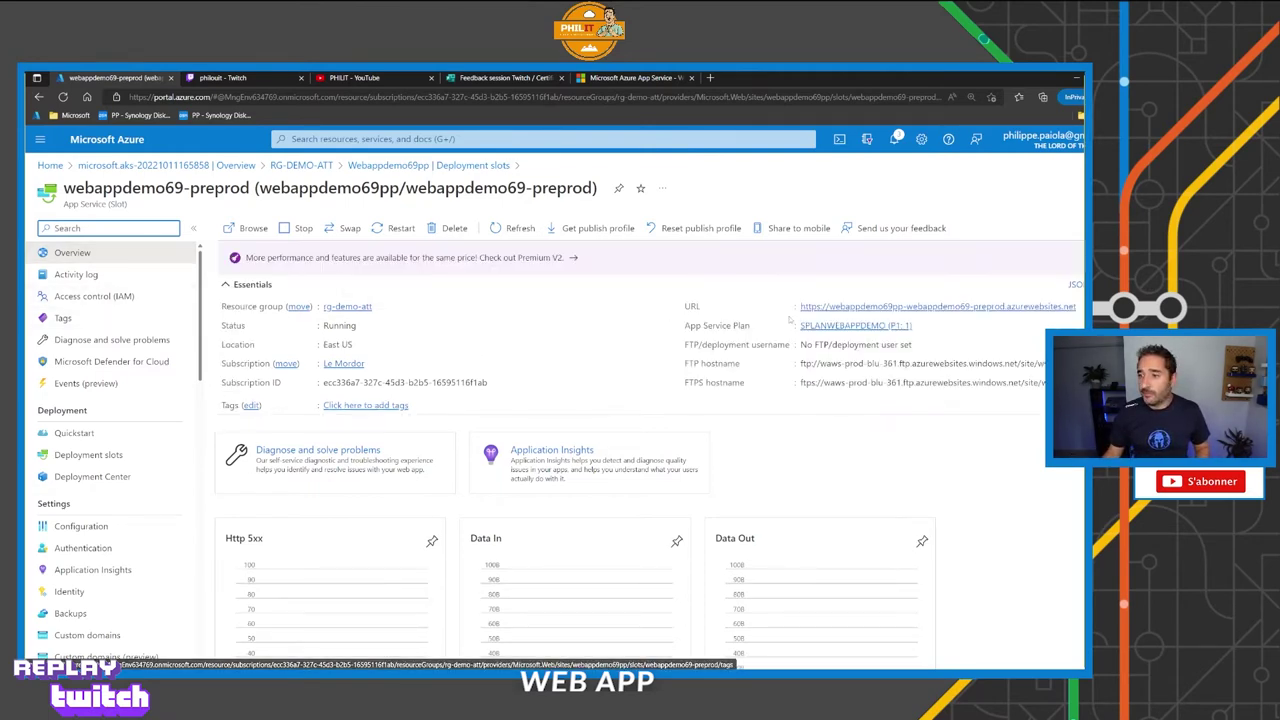
{"action": "left_click", "coordinate": [1081, 307]}
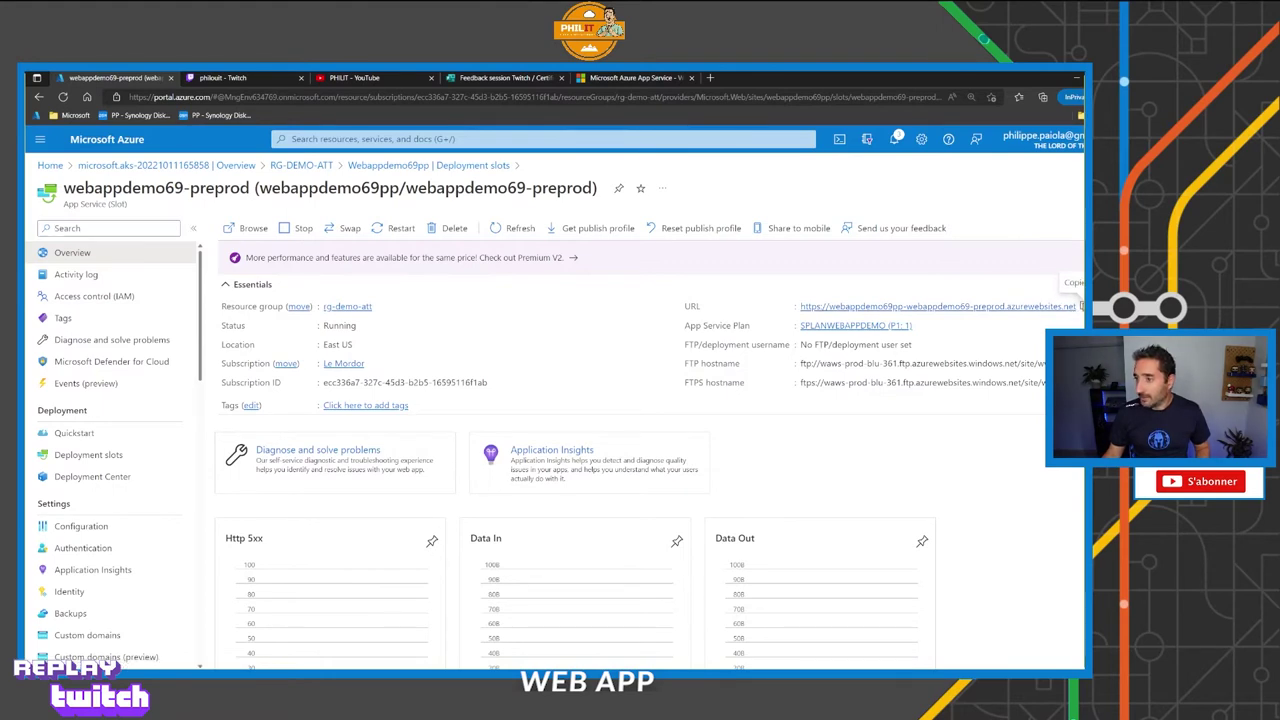
{"action": "left_click", "coordinate": [710, 78]}
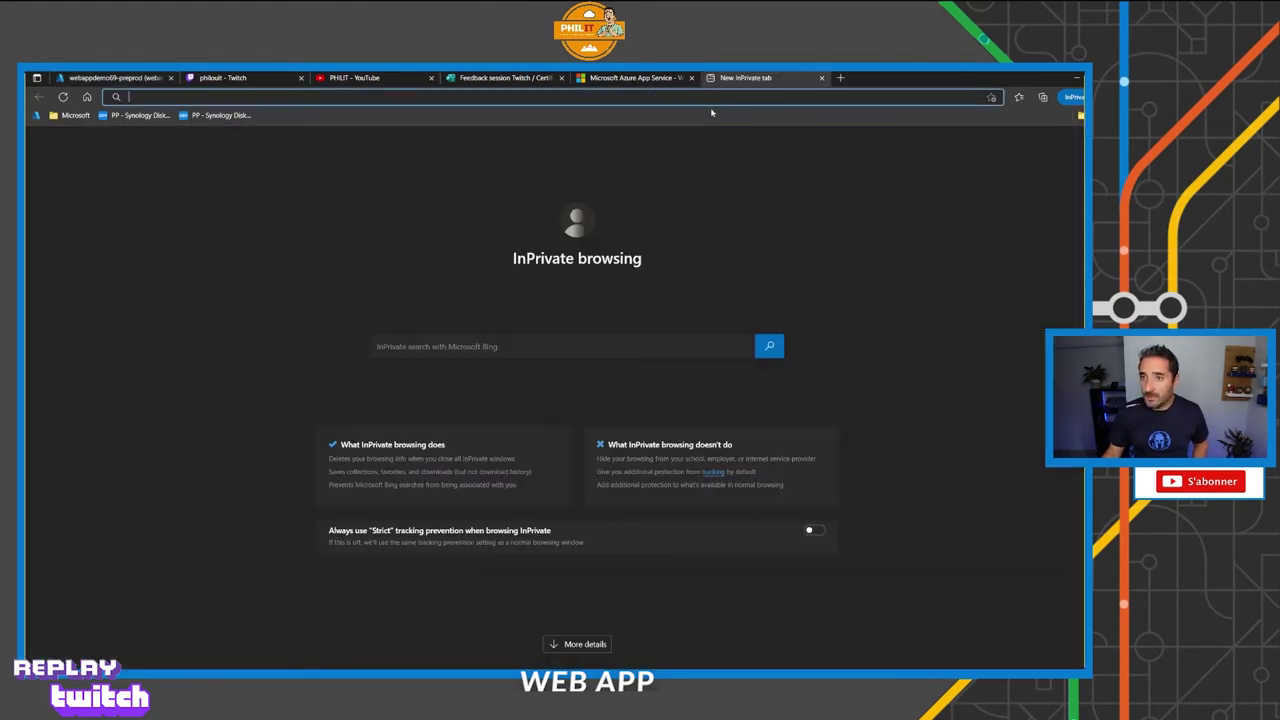
{"action": "key", "text": "ctrl+v"}
{"action": "key", "text": "Return"}
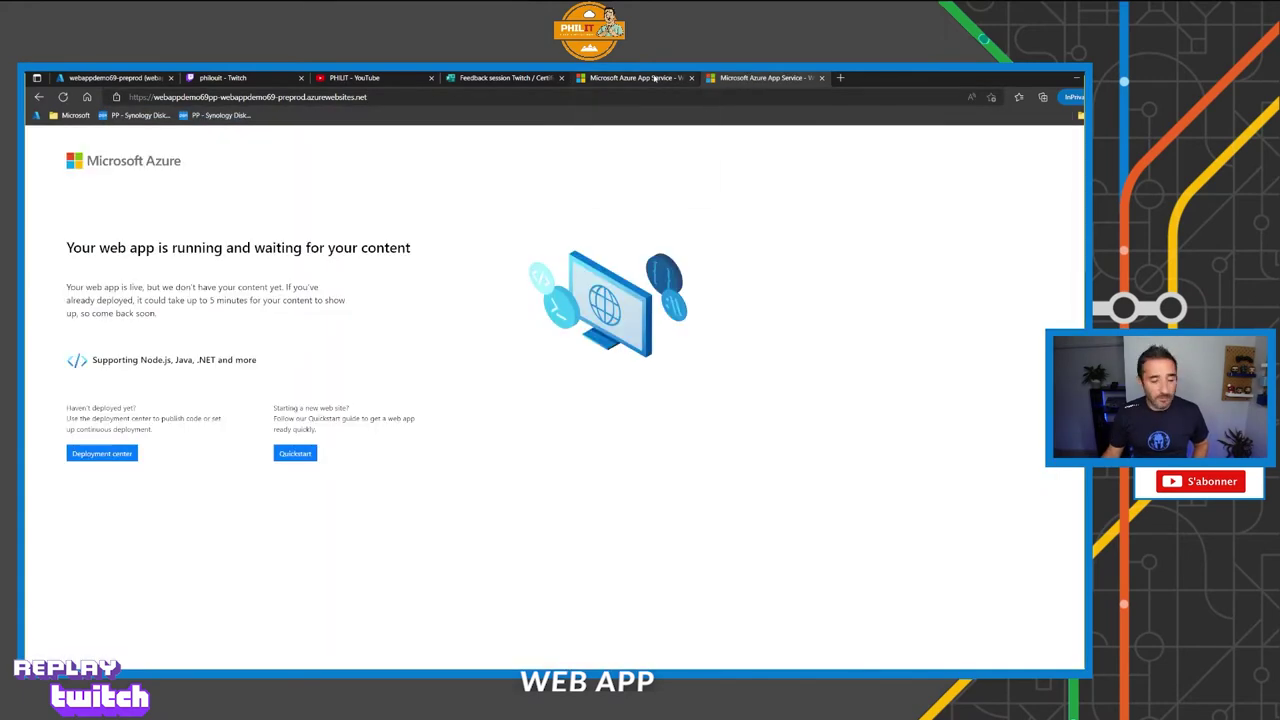
Compare the production and preprod sites, then return to the Deployment slots list.
{"action": "left_click", "coordinate": [656, 78]}
{"action": "left_click", "coordinate": [720, 78]}
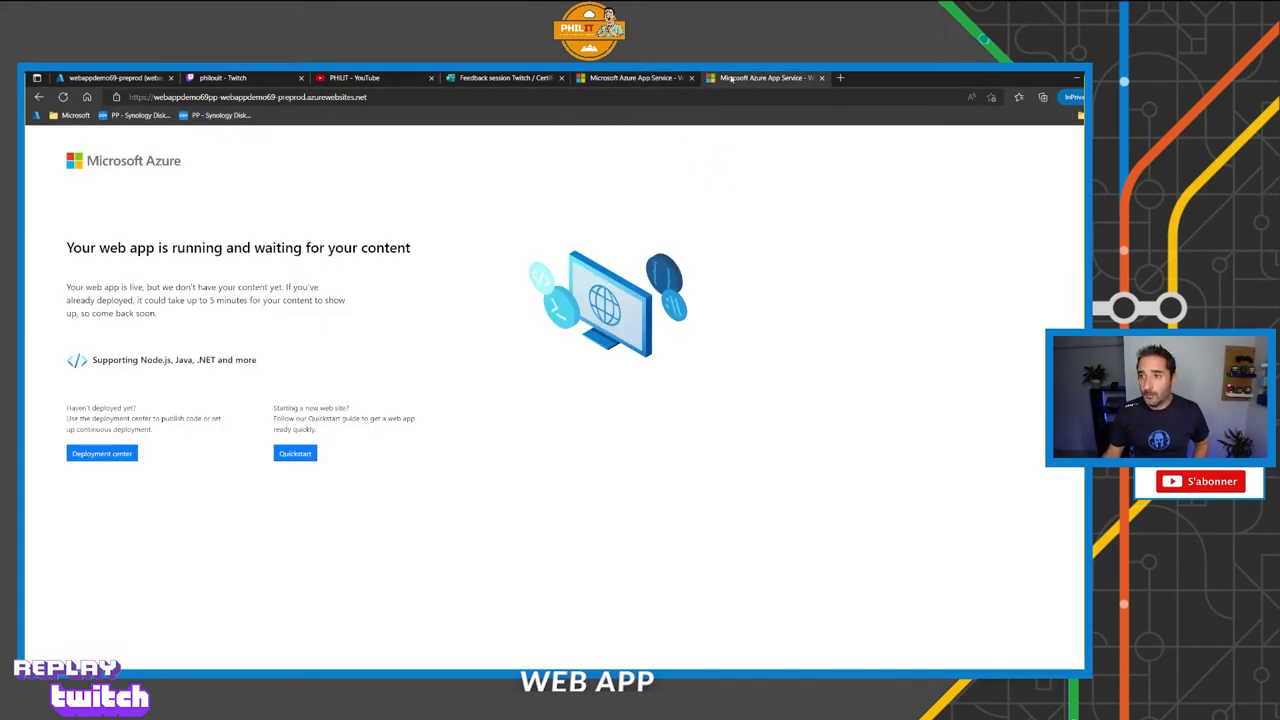
{"action": "left_click", "coordinate": [640, 78]}
{"action": "left_click", "coordinate": [720, 78]}
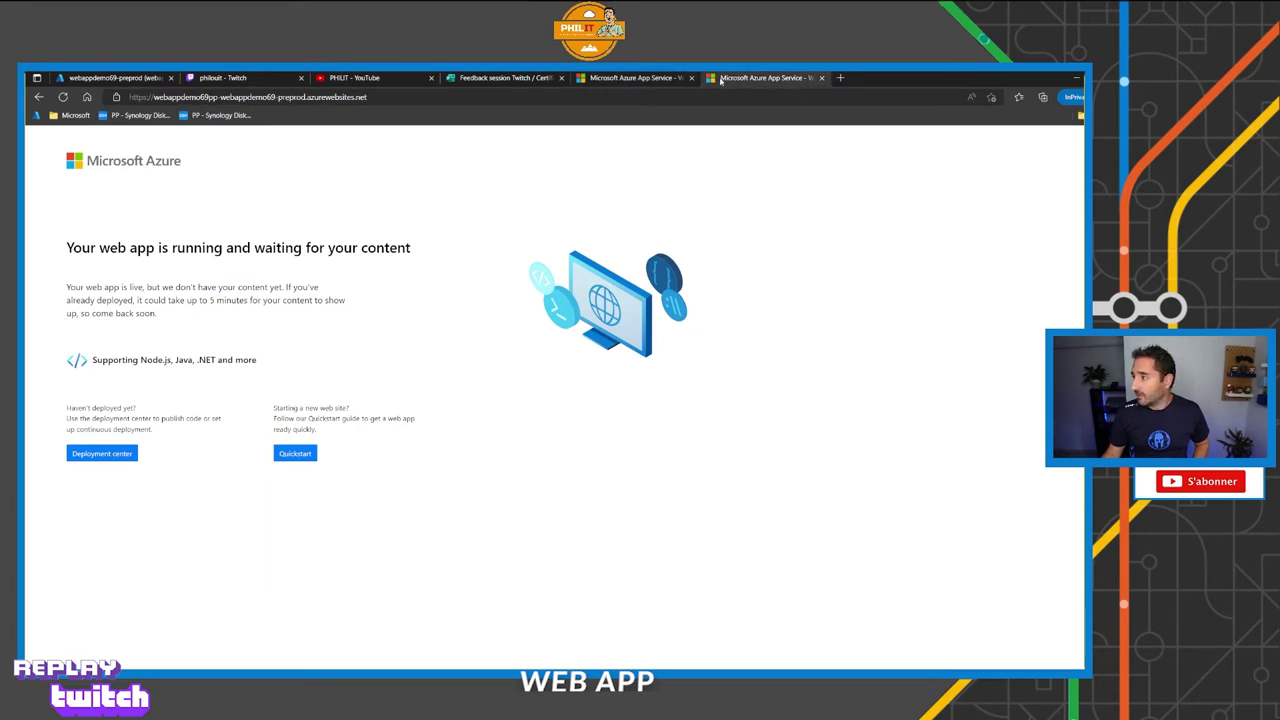
{"action": "left_click", "coordinate": [641, 80]}
{"action": "left_click", "coordinate": [720, 78]}
{"action": "left_click", "coordinate": [641, 80]}
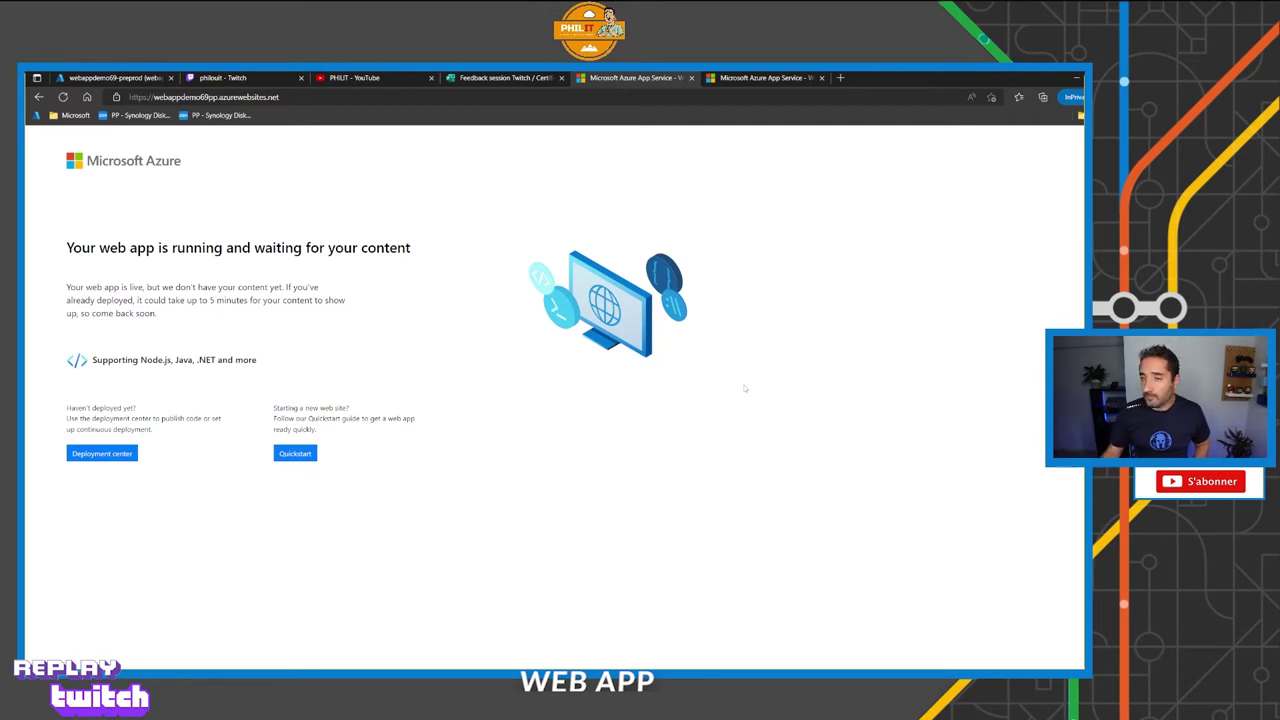
{"action": "key", "text": "ctrl+1"}
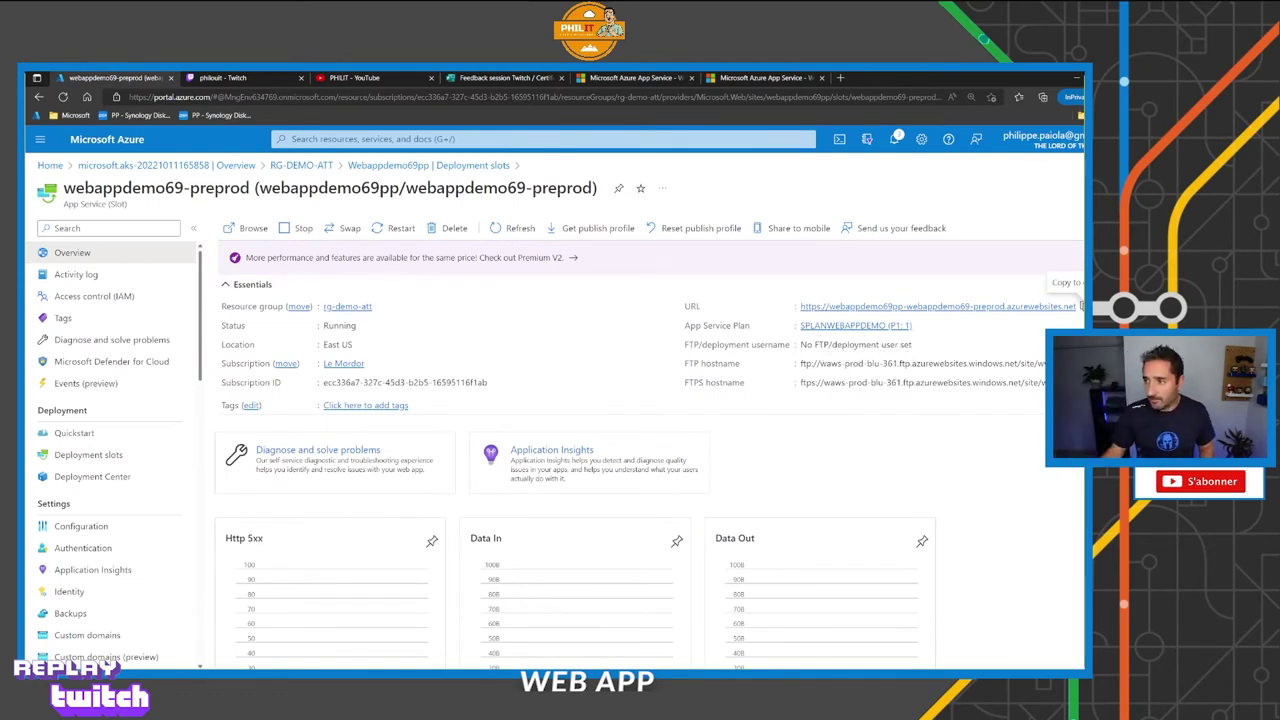
{"action": "key", "text": "alt+Left"}
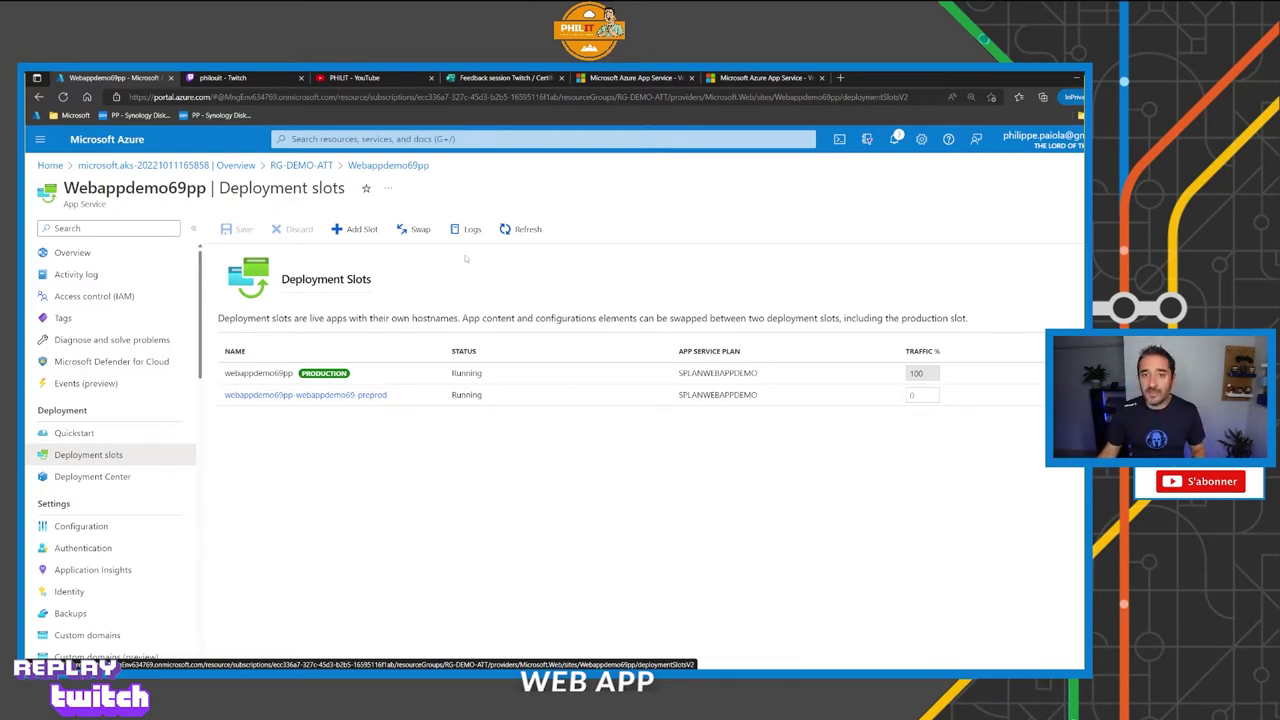
Open and close Swap without swapping, then set the preprod slot's traffic to 50%.
{"action": "left_click", "coordinate": [414, 232]}
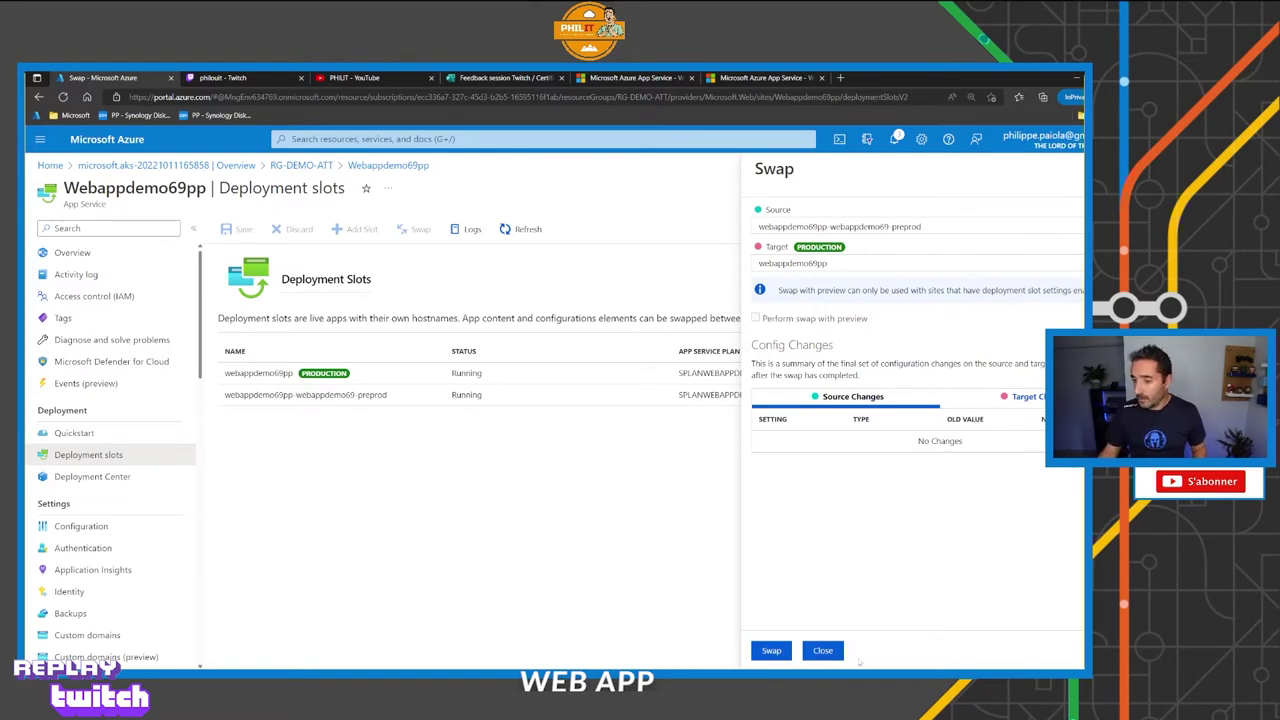
{"action": "left_click", "coordinate": [823, 651]}
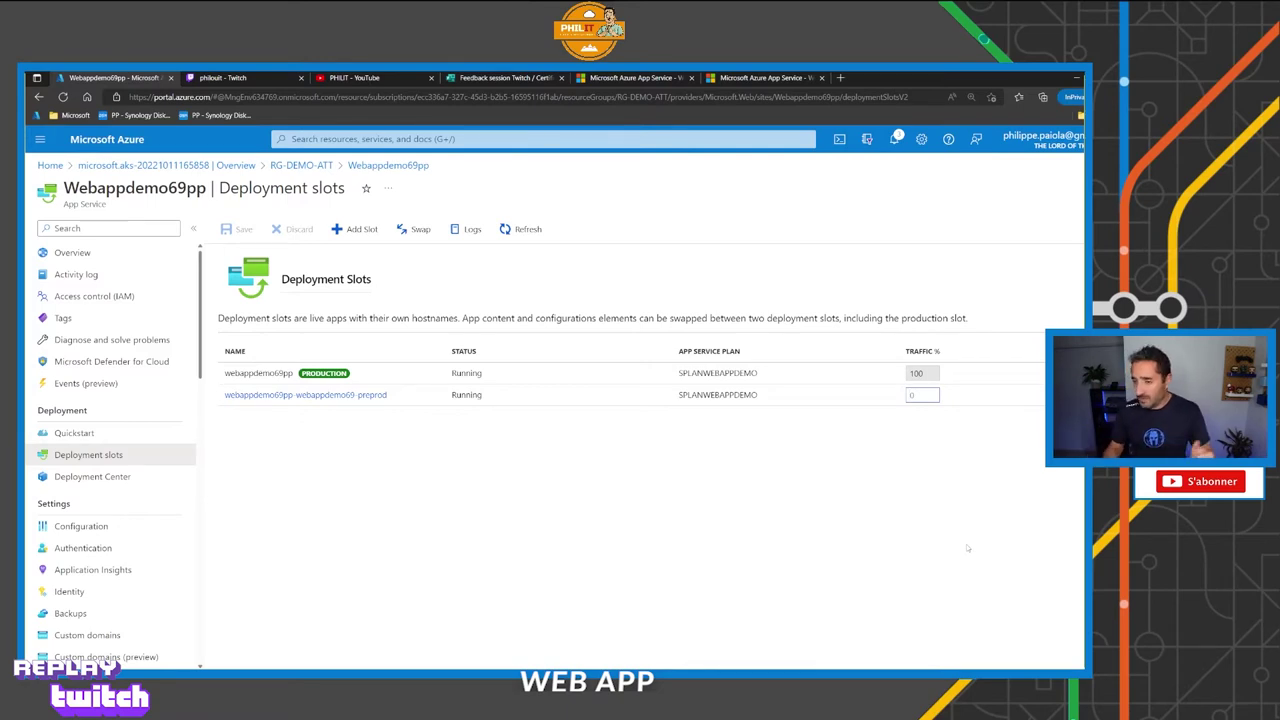
{"action": "type", "text": "50"}
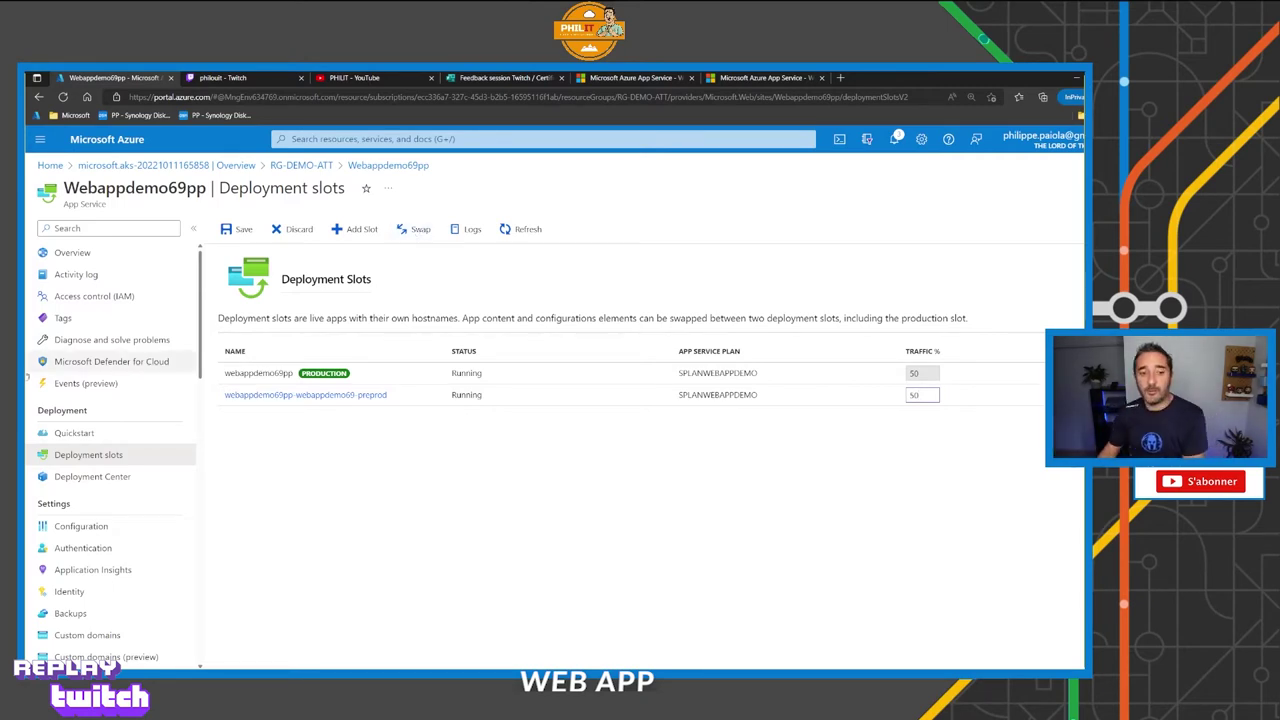
Open Configuration, discard the unsaved traffic edits, and show General settings.
{"action": "left_click", "coordinate": [97, 527]}
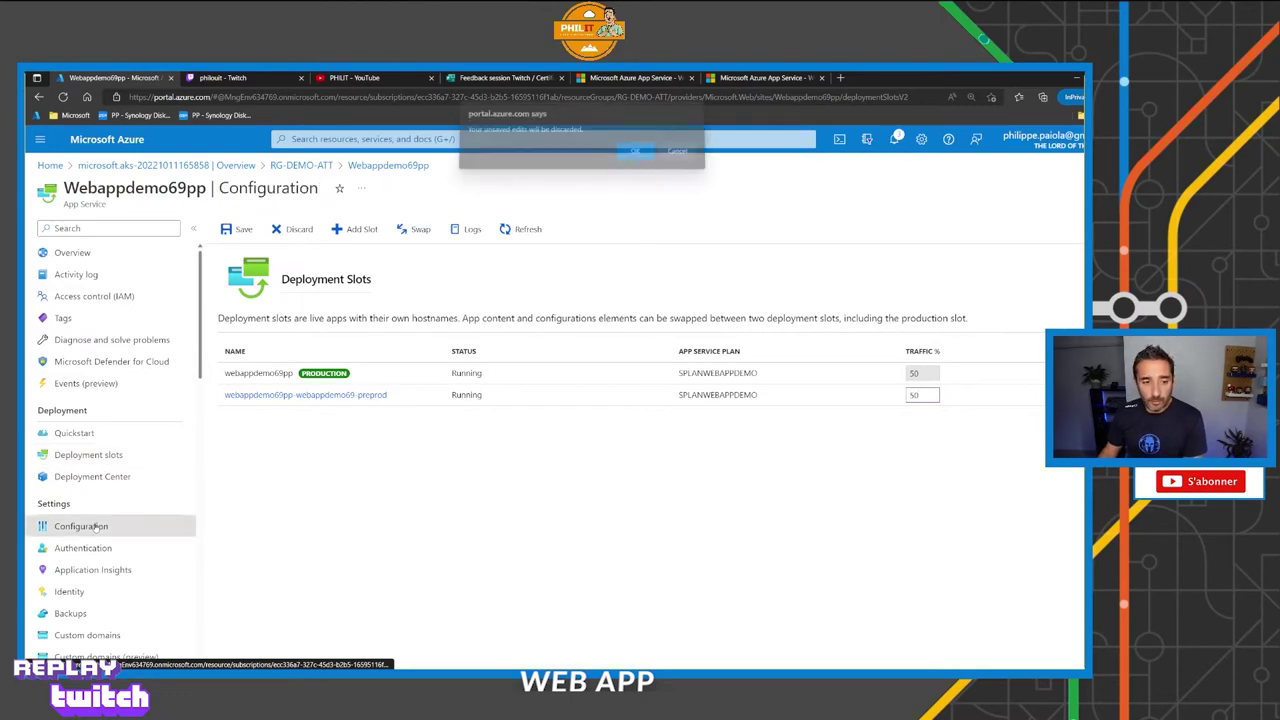
{"action": "key", "text": "Return"}
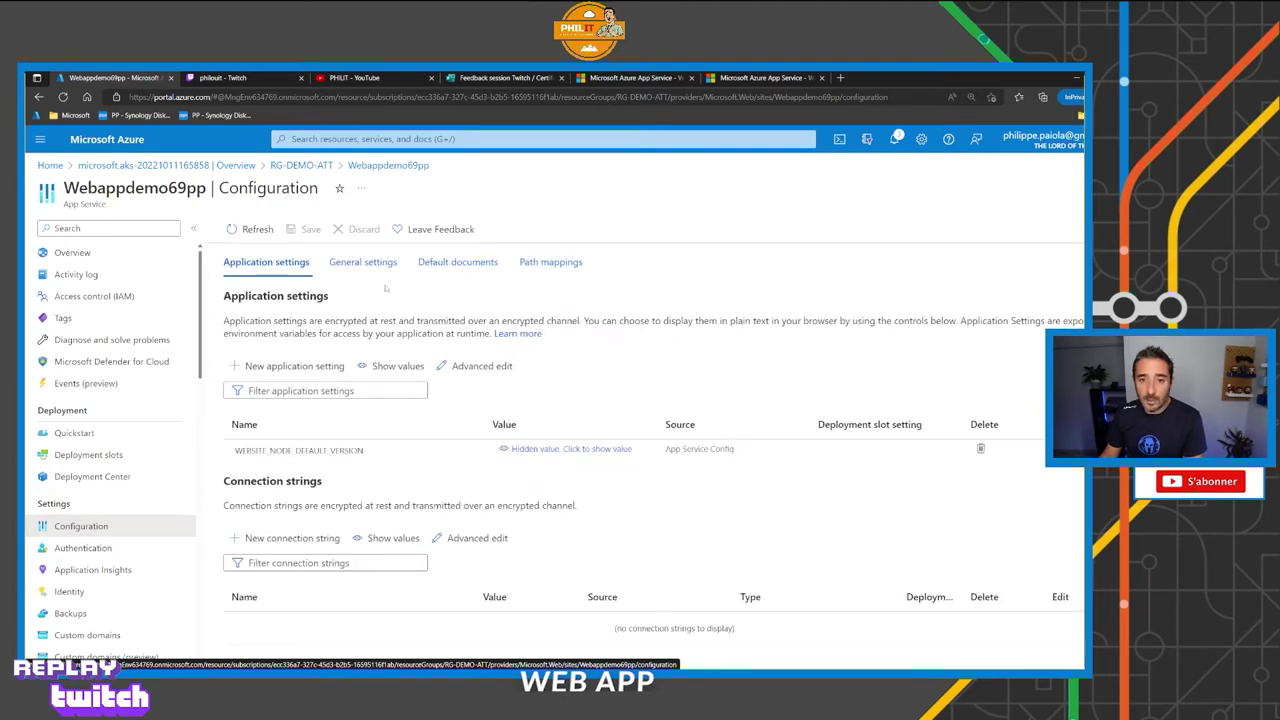
{"action": "left_click", "coordinate": [372, 264]}
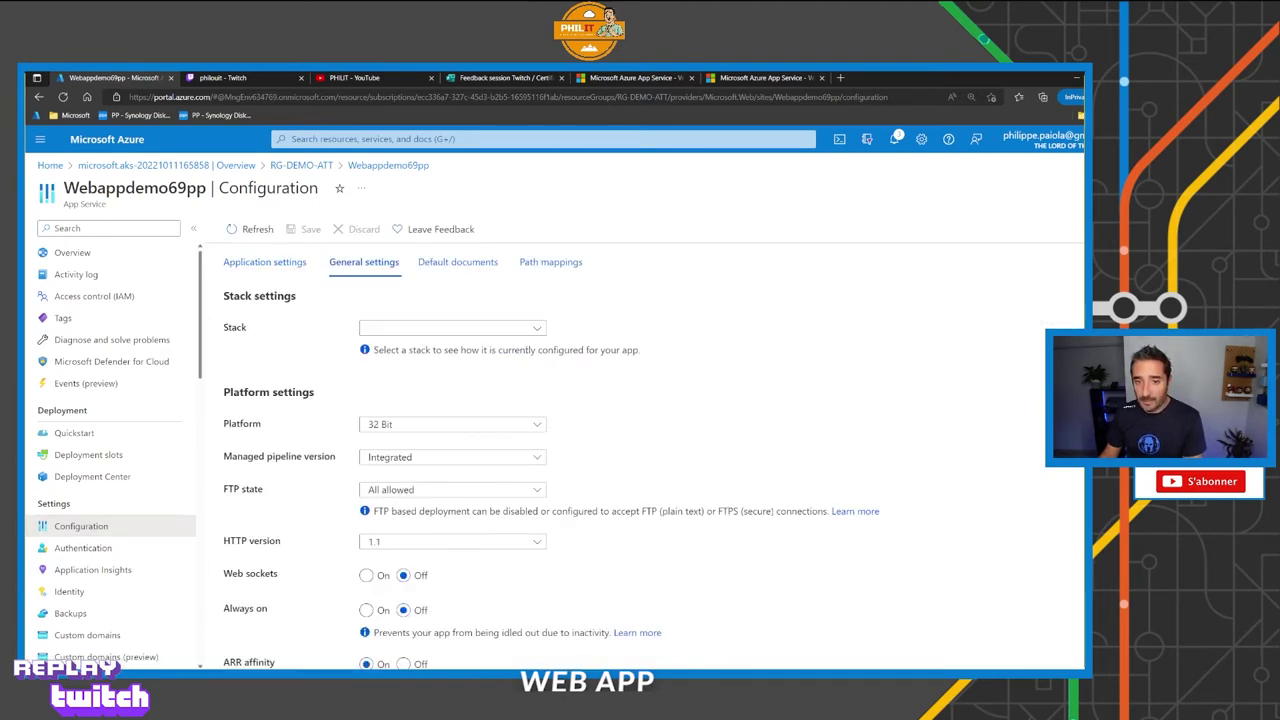
Set the stack to .NET with ASP.NET V4.8, save despite the restart, then open Authentication.
{"action": "left_click", "coordinate": [537, 330]}
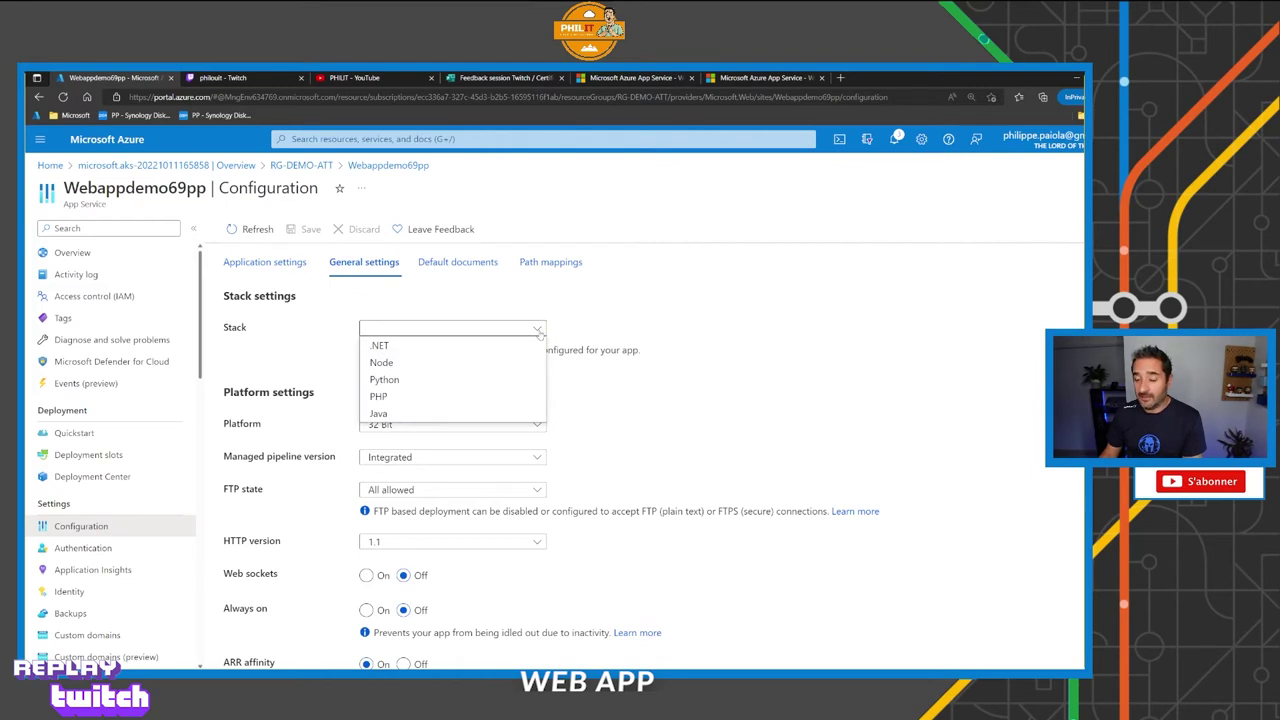
{"action": "left_click", "coordinate": [539, 332]}
{"action": "left_click", "coordinate": [534, 334]}
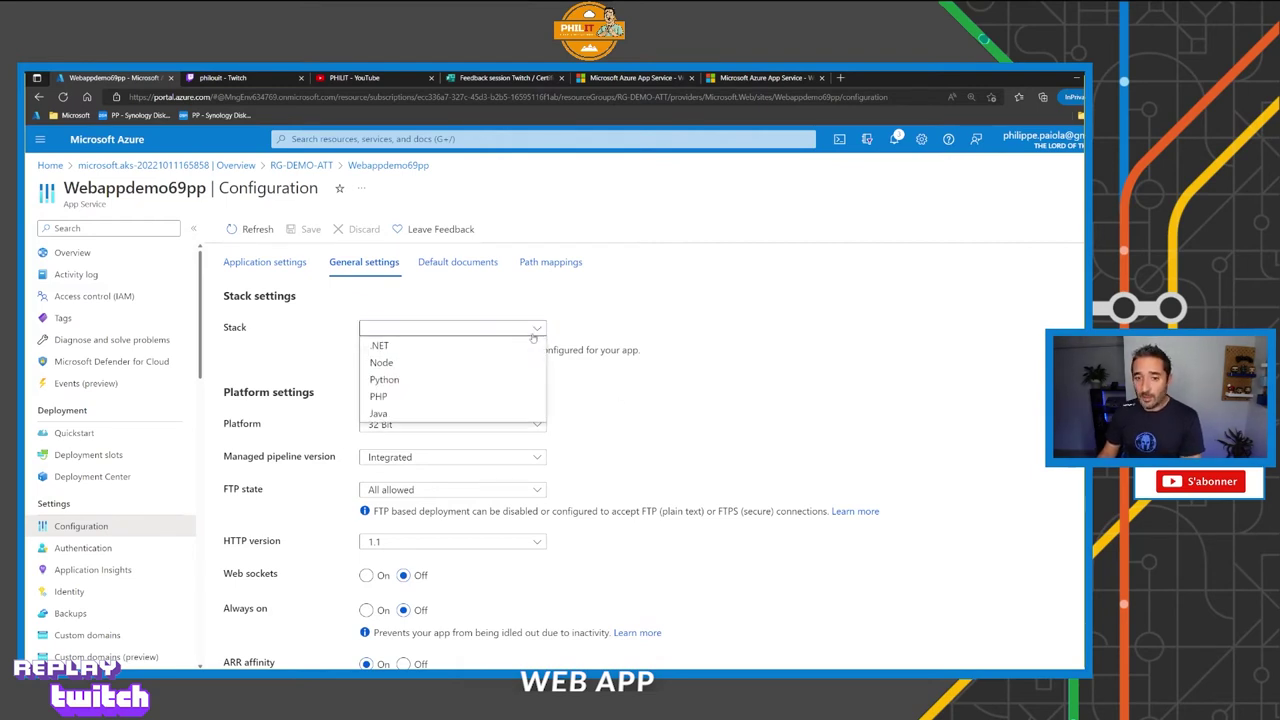
{"action": "left_click", "coordinate": [386, 347]}
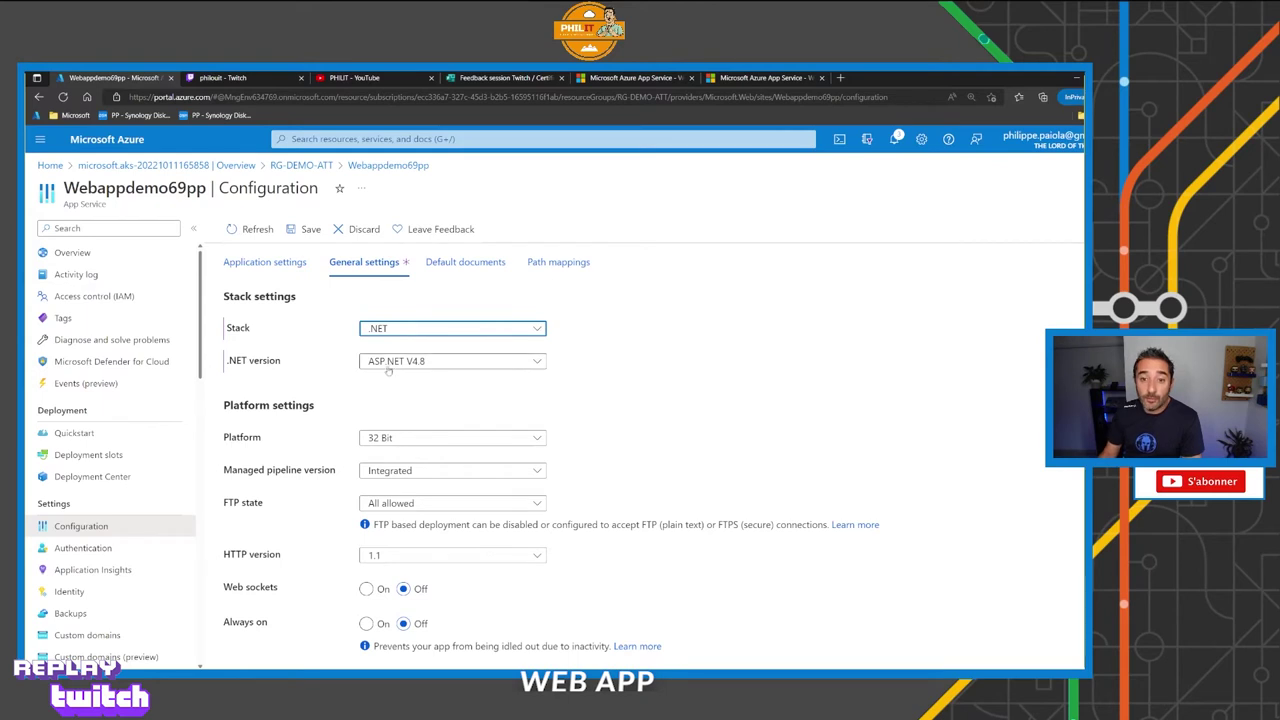
{"action": "left_click", "coordinate": [452, 361]}
{"action": "left_click", "coordinate": [420, 411]}
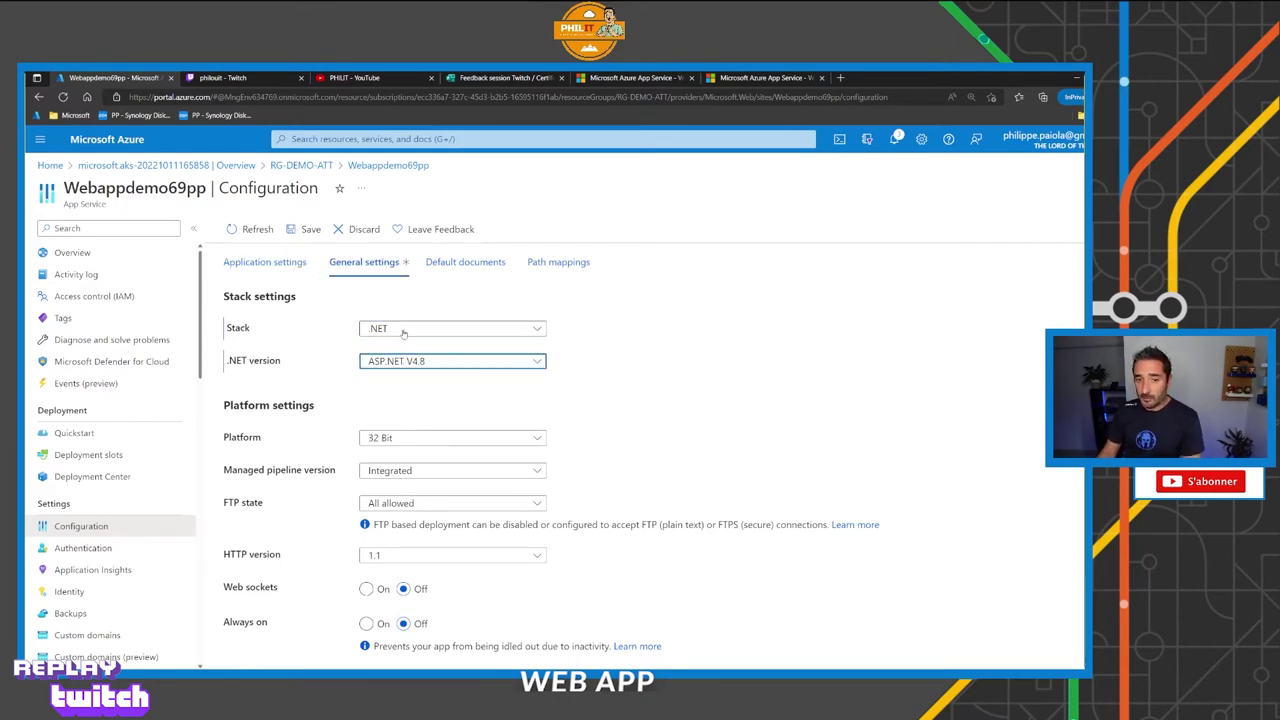
{"action": "left_click", "coordinate": [310, 232]}
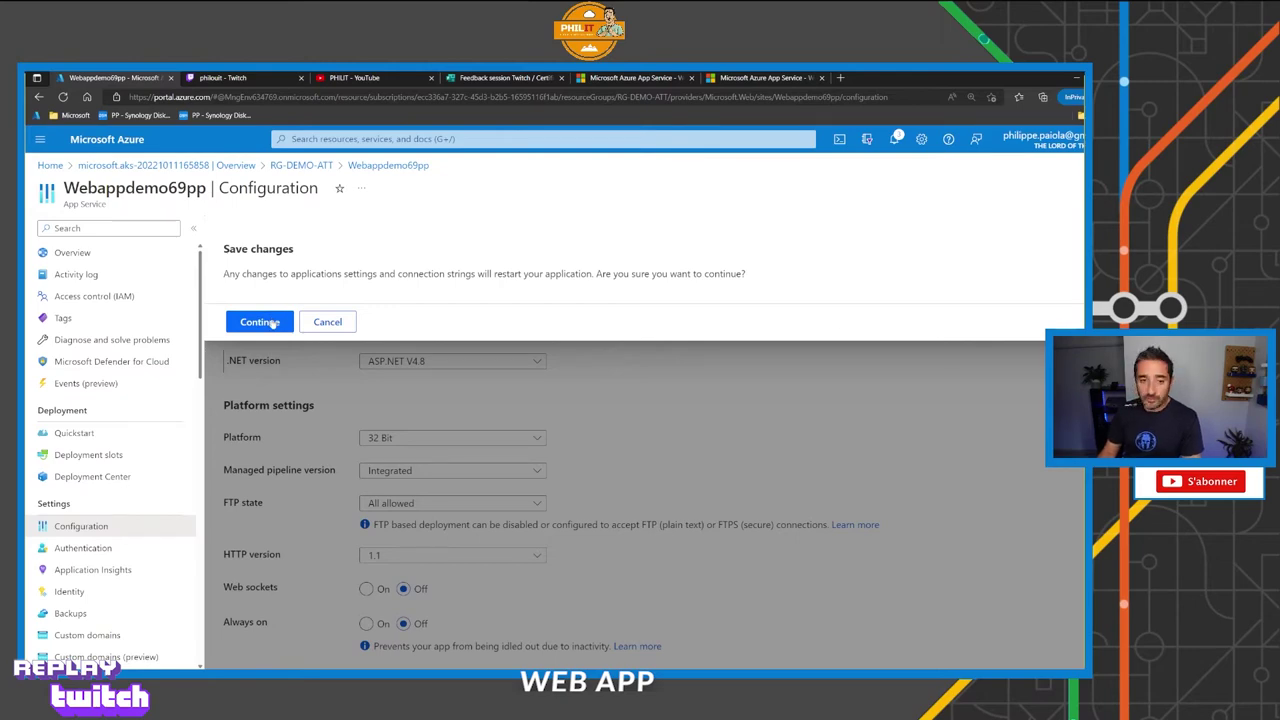
{"action": "left_click", "coordinate": [262, 322]}
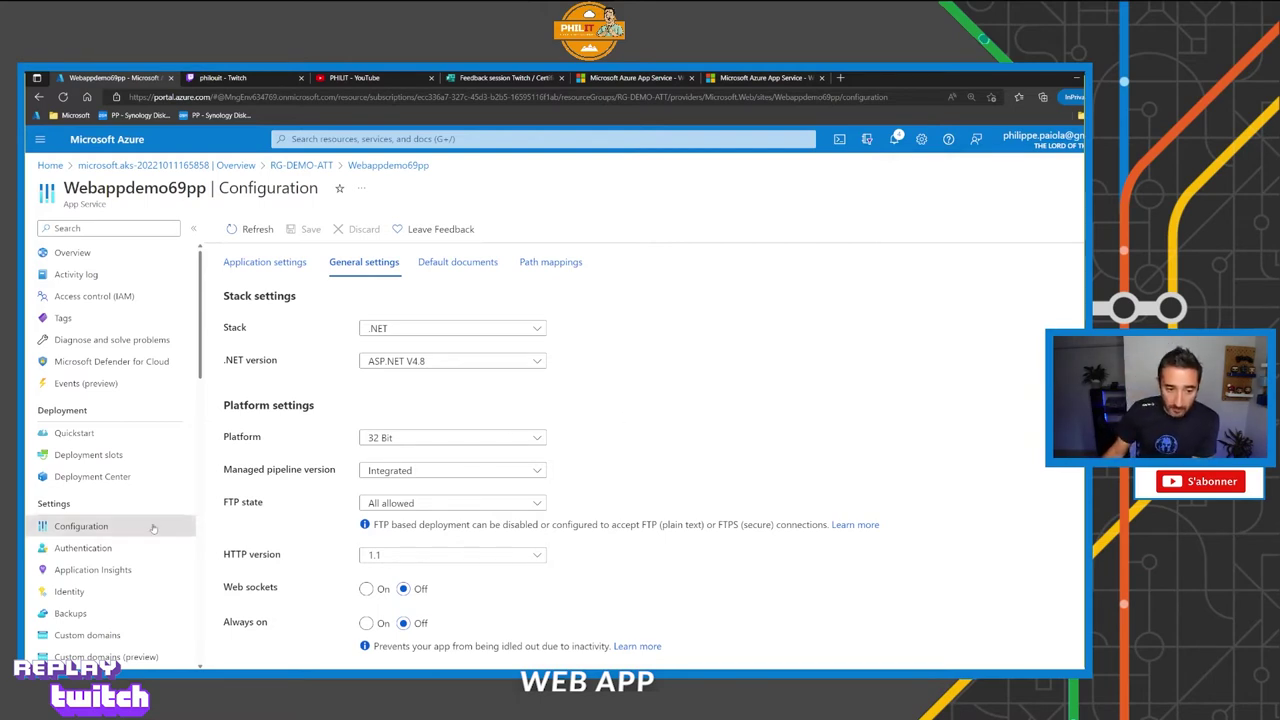
{"action": "left_click", "coordinate": [380, 262]}
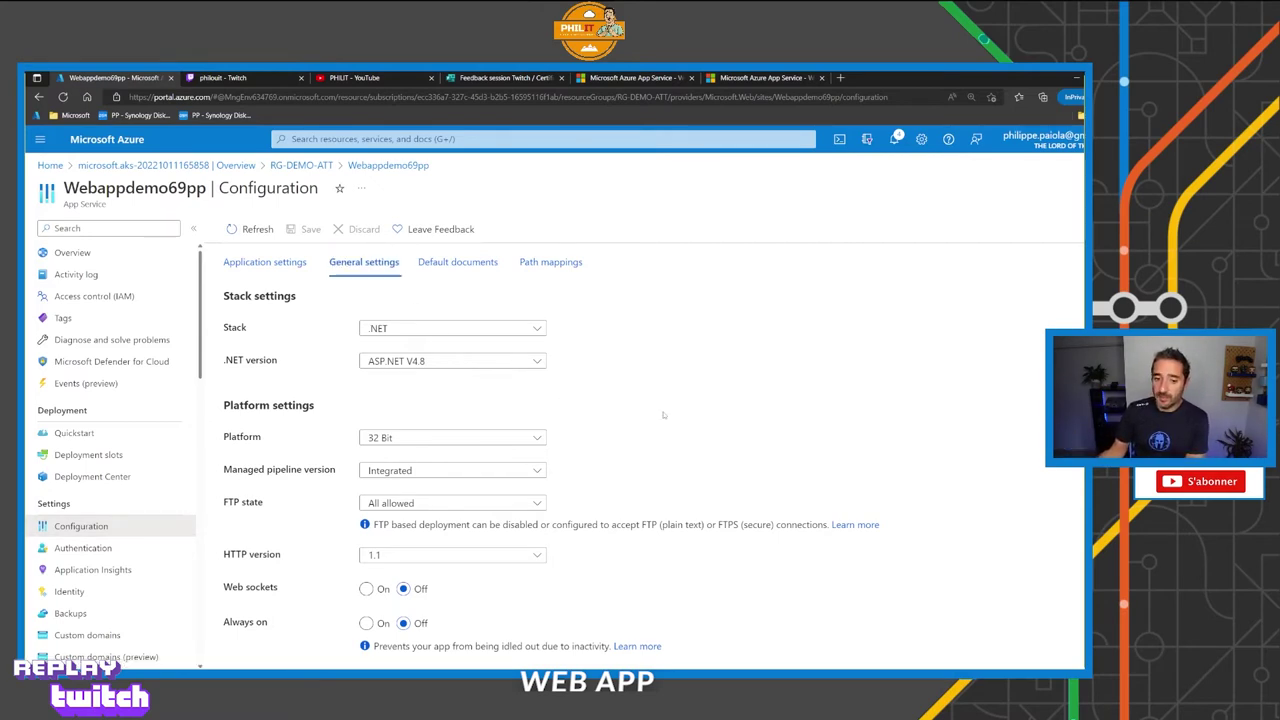
{"action": "left_click", "coordinate": [84, 548]}
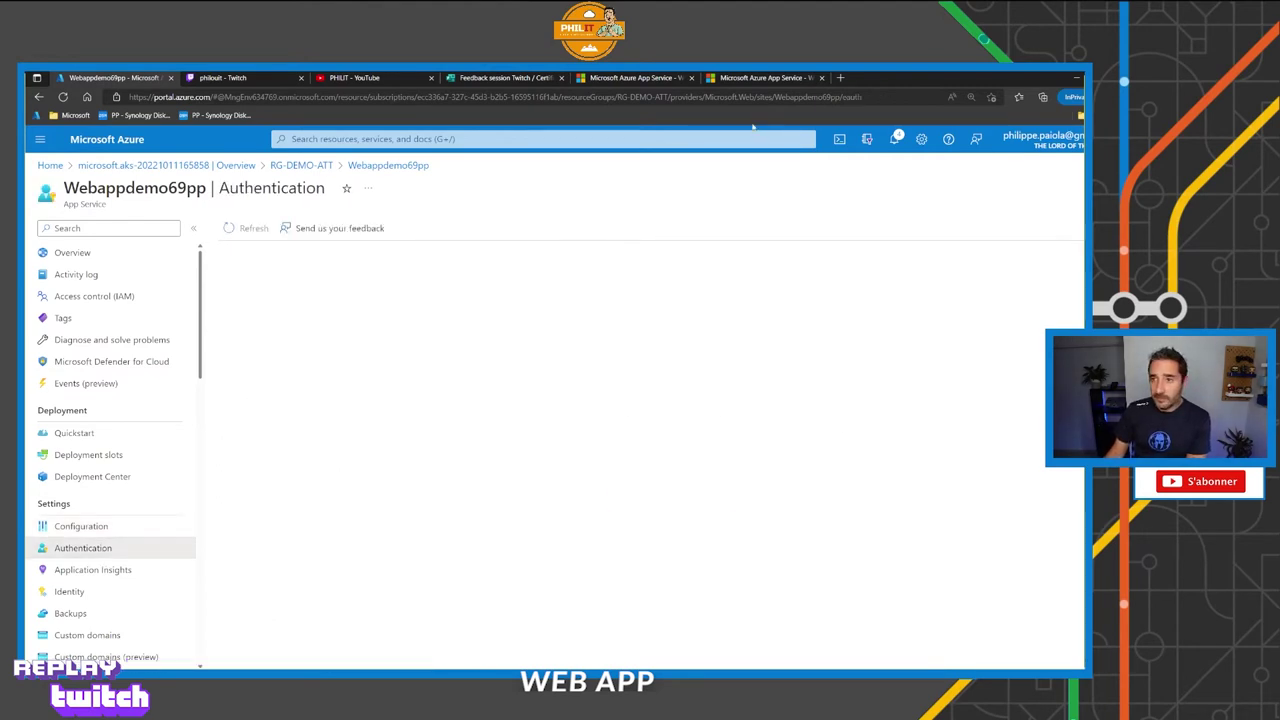
Close the preprod slot's placeholder browser tab and switch back to the portal's Authentication page.
{"action": "left_click", "coordinate": [778, 80]}
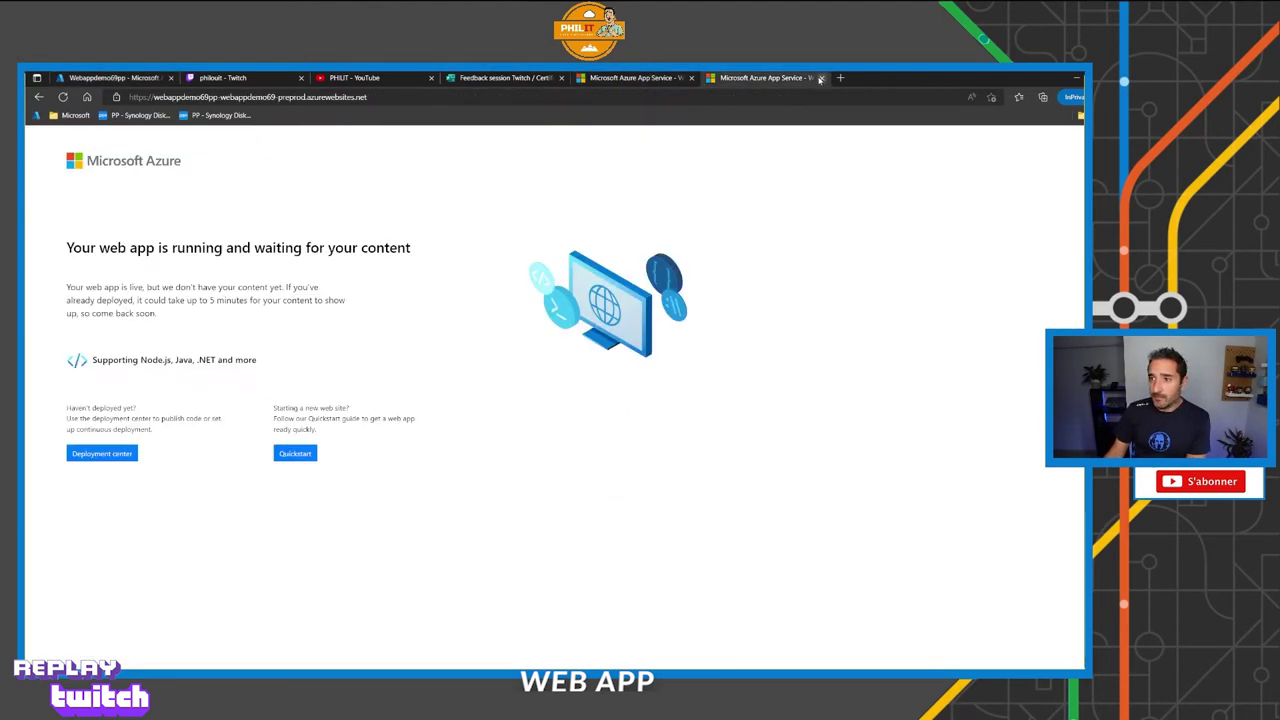
{"action": "left_click", "coordinate": [821, 78]}
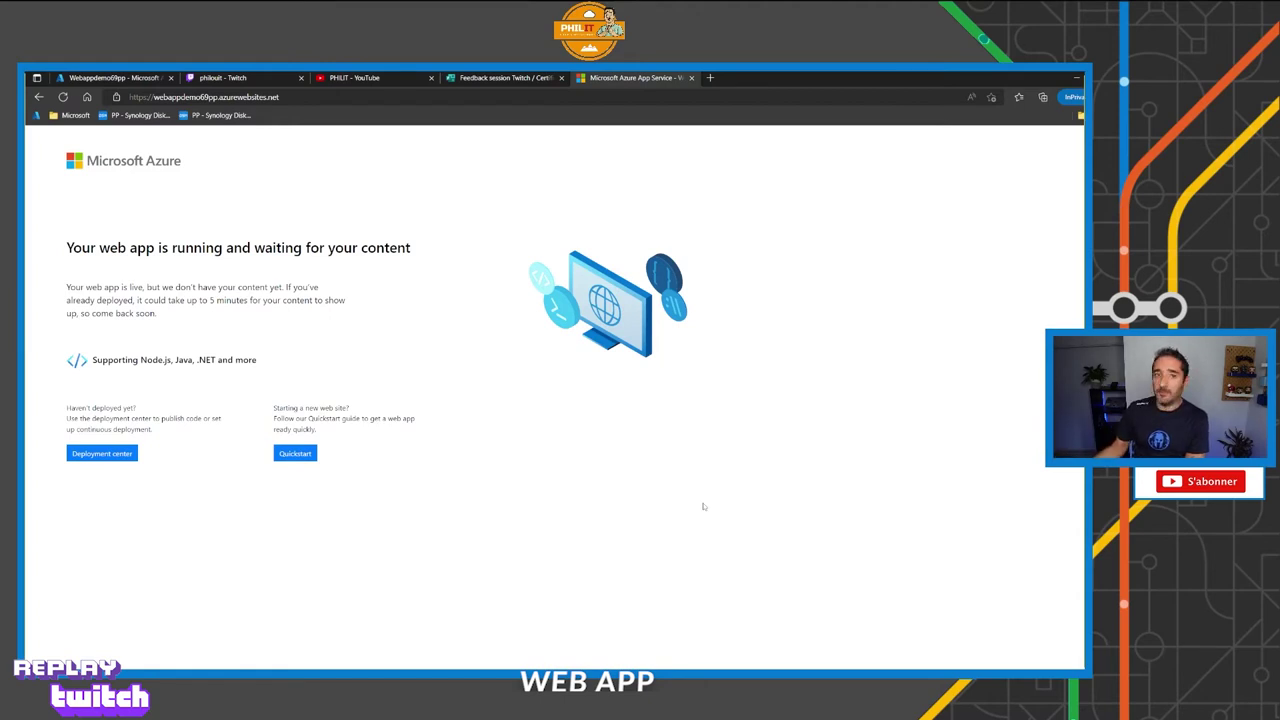
{"action": "left_click", "coordinate": [110, 77]}
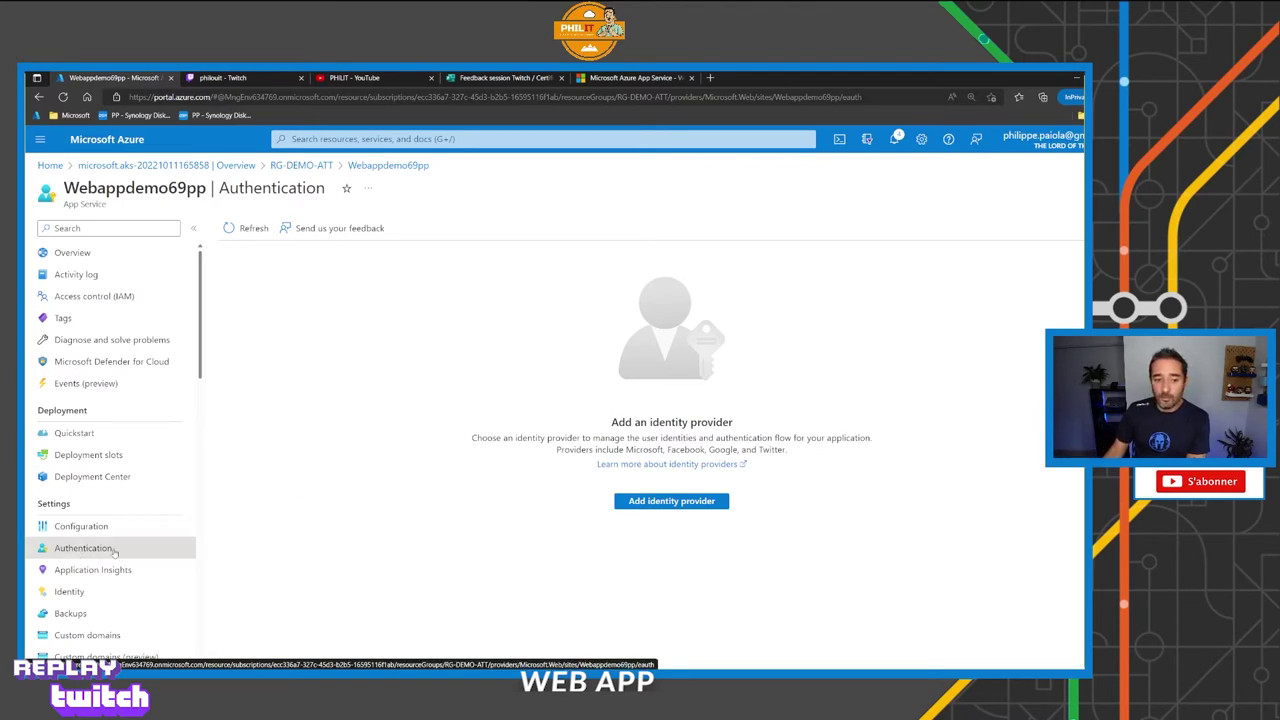
Add a Microsoft identity provider with app registration name Webappdemo69pp-twitch.
{"action": "left_click", "coordinate": [669, 504]}
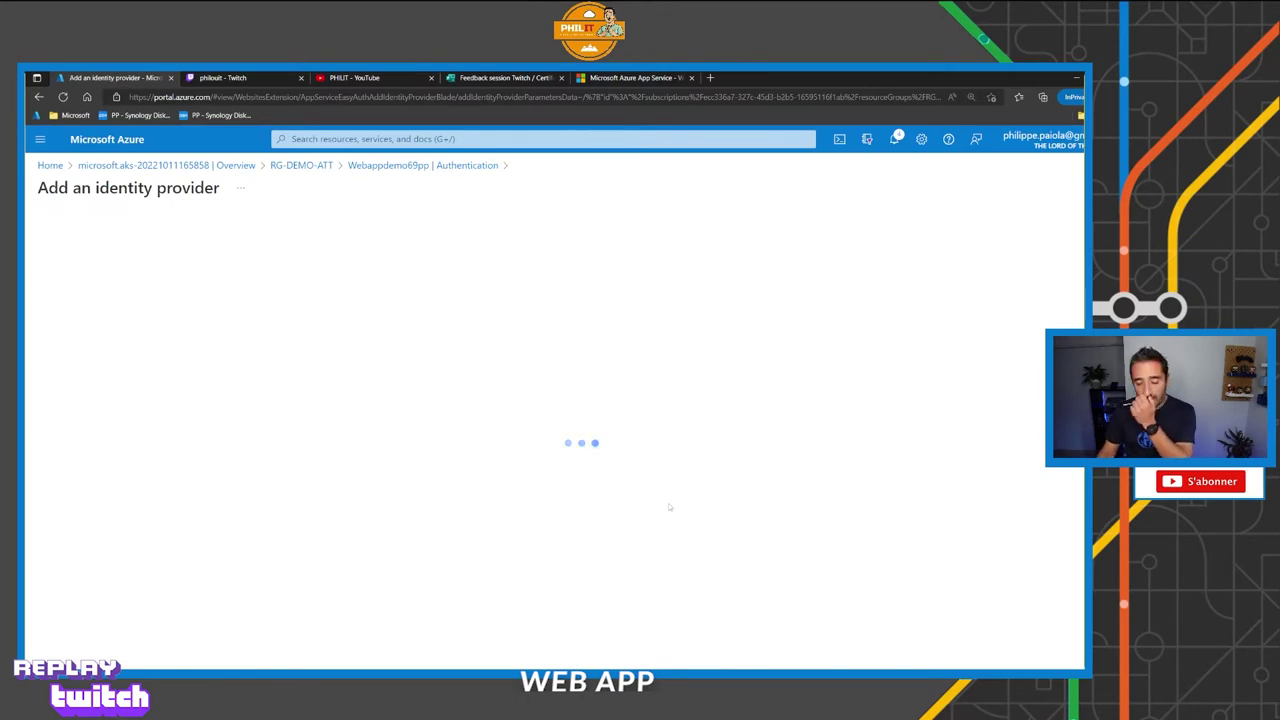
{"action": "left_click", "coordinate": [322, 295]}
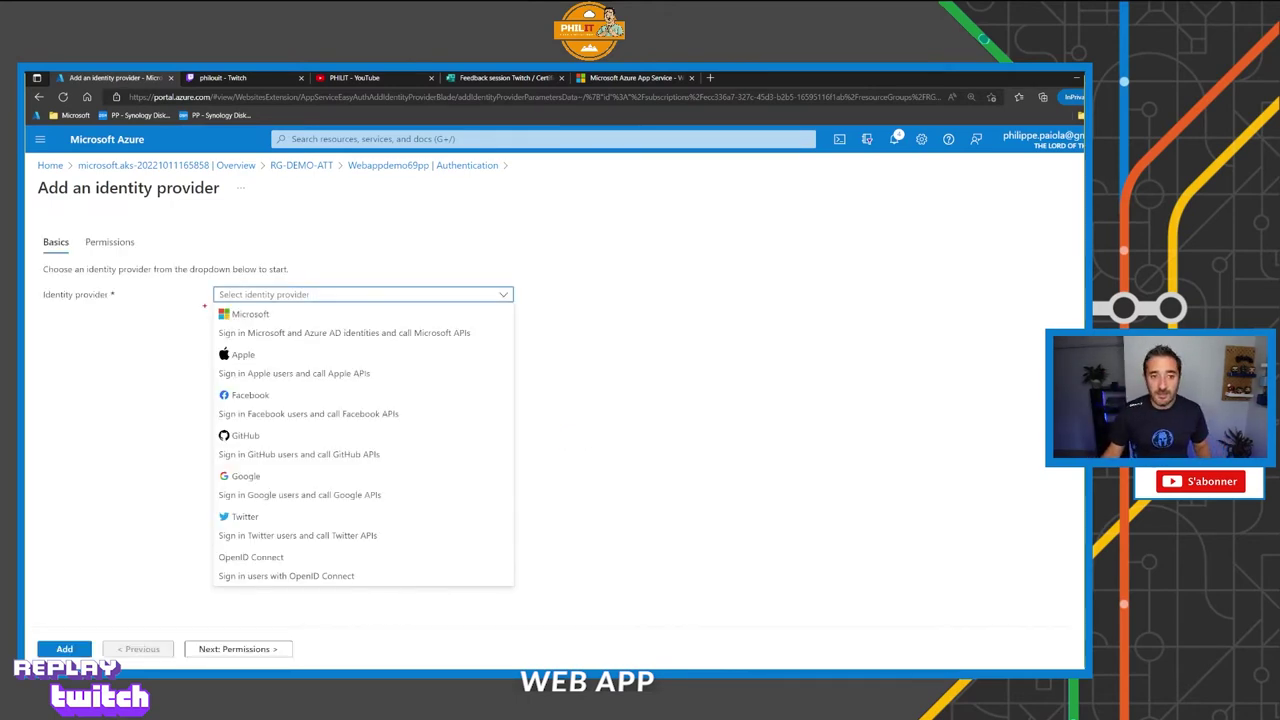
{"action": "mouse_move", "coordinate": [208, 302]}
{"action": "left_mouse_down"}
{"action": "mouse_move", "coordinate": [384, 422]}
{"action": "mouse_move", "coordinate": [516, 587]}
{"action": "left_mouse_up"}
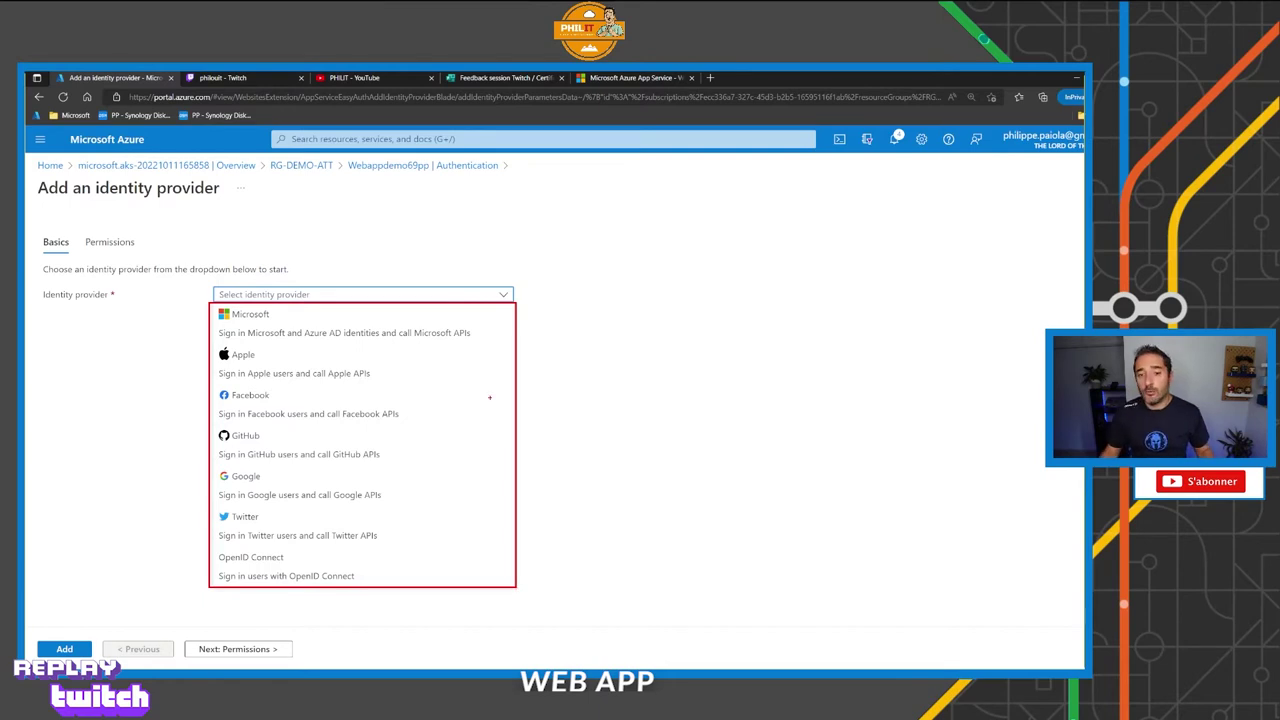
{"action": "left_click", "coordinate": [358, 324]}
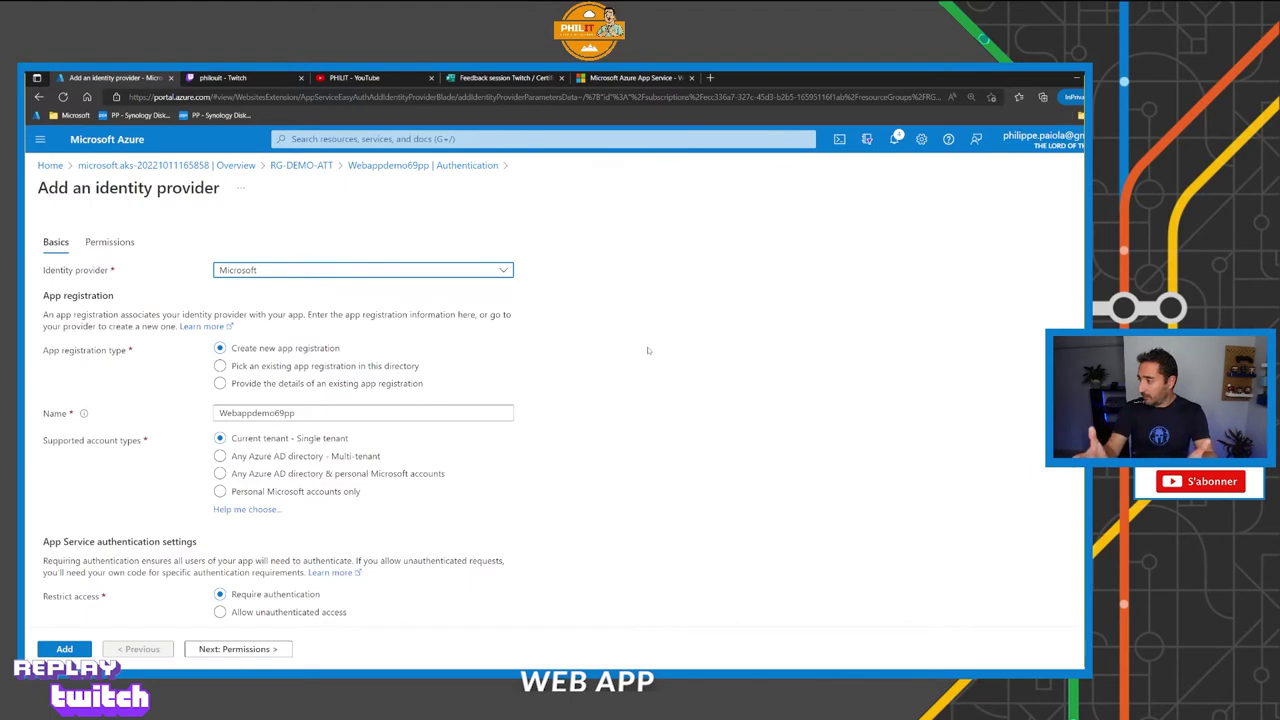
{"action": "left_click", "coordinate": [340, 416]}
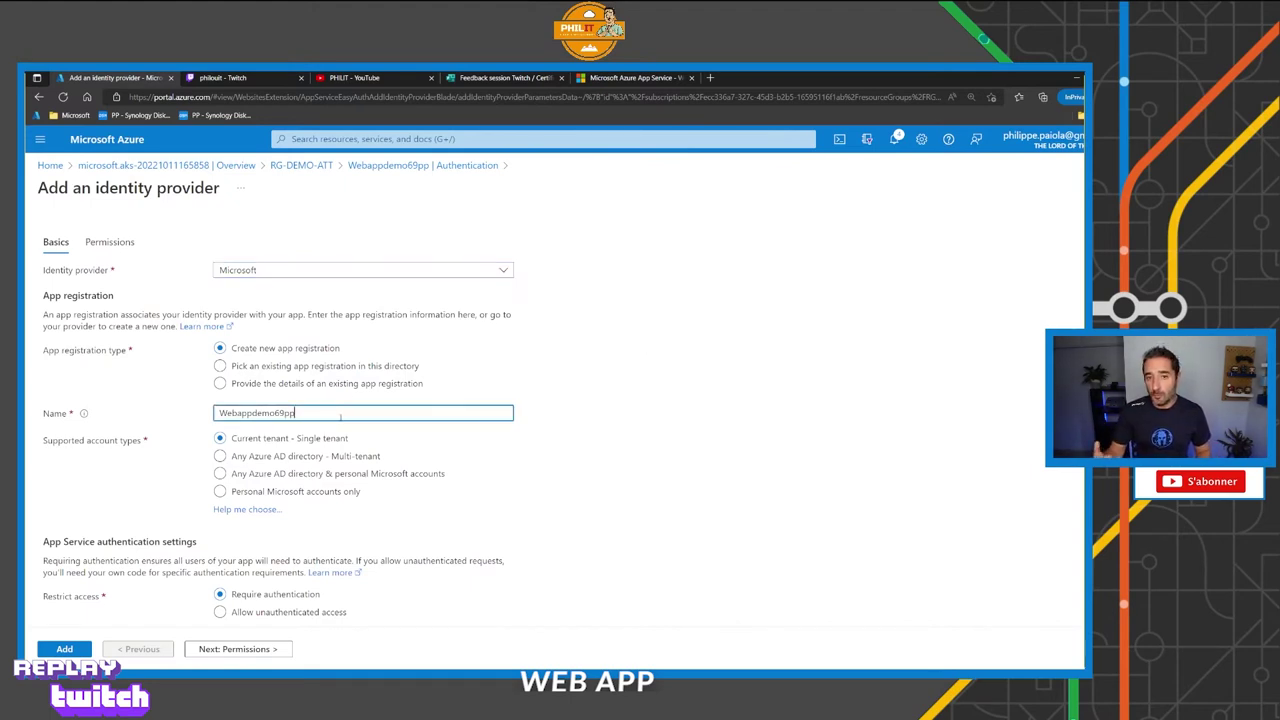
{"action": "type", "text": "-"}
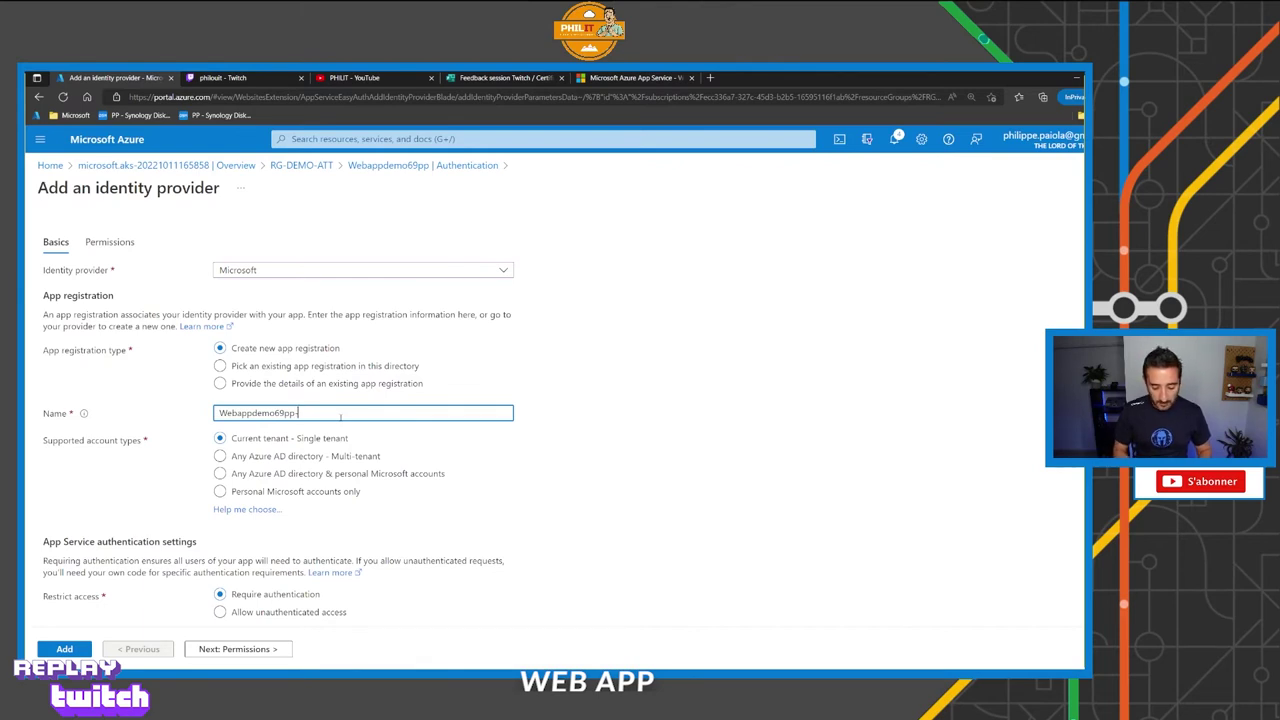
{"action": "type", "text": "twitch"}
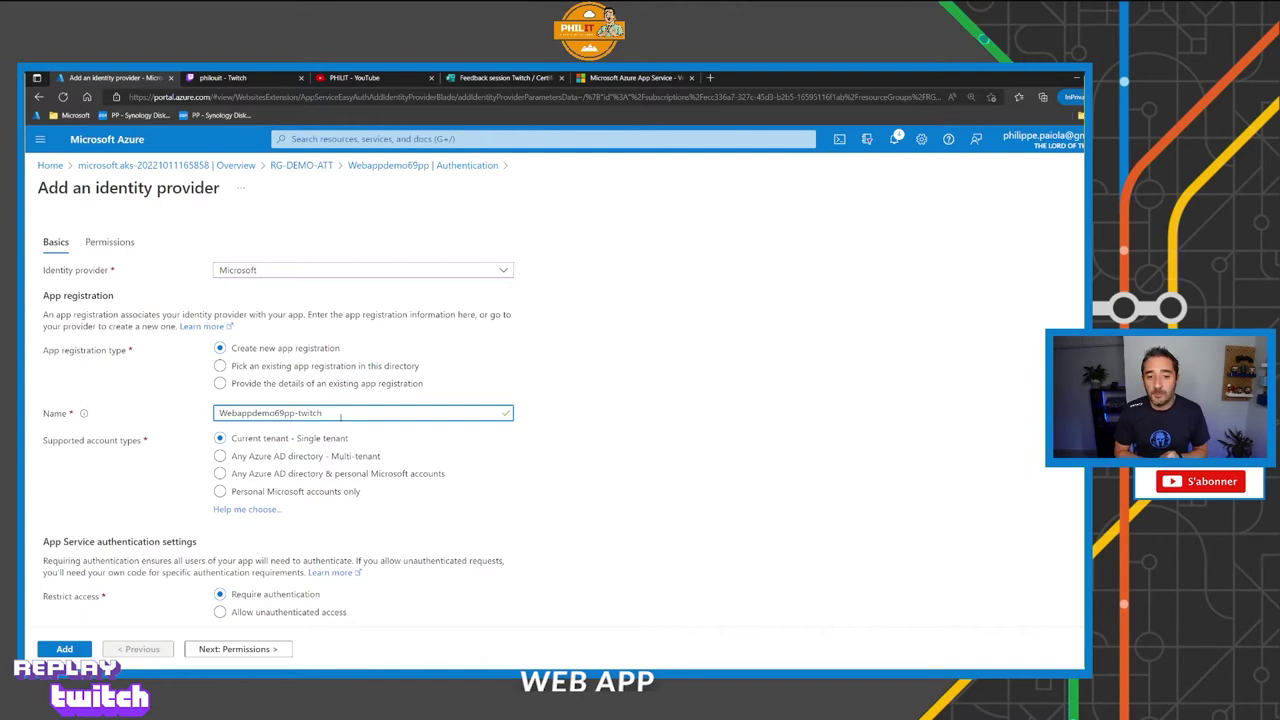
{"action": "scroll", "coordinate": [341, 418], "scroll_direction": "down", "scroll_amount": 3}
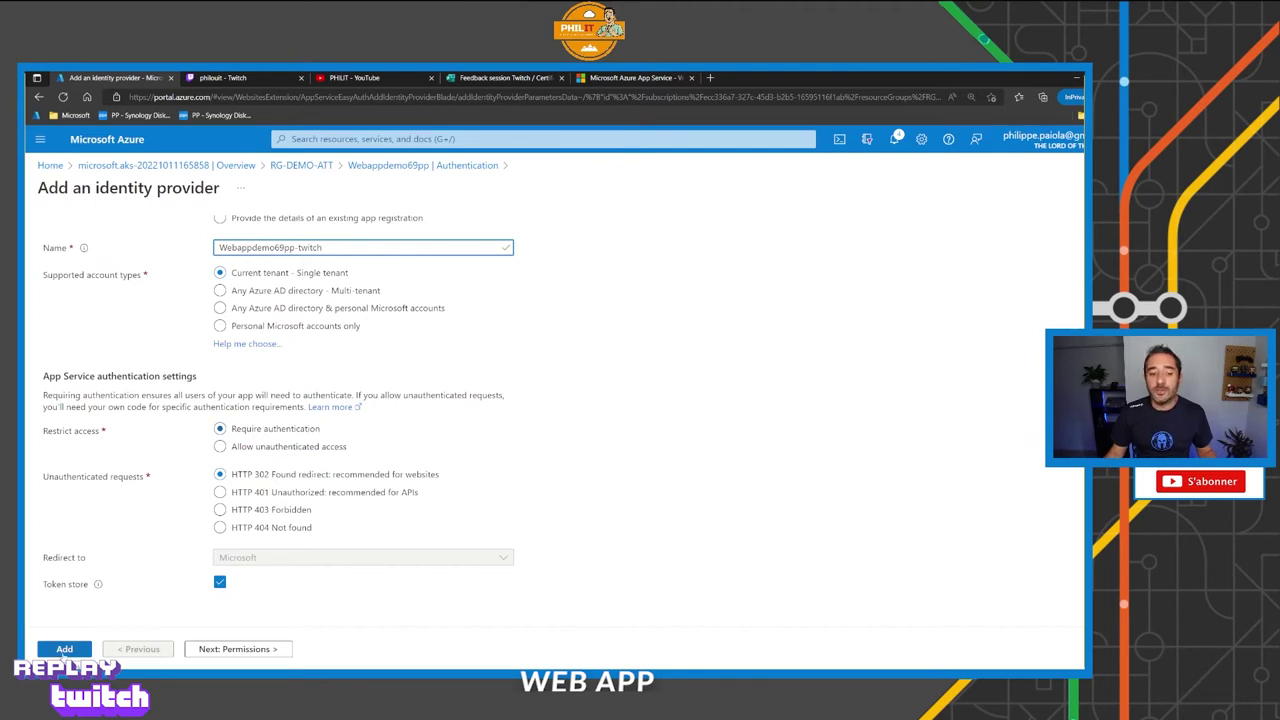
{"action": "left_click", "coordinate": [63, 650]}
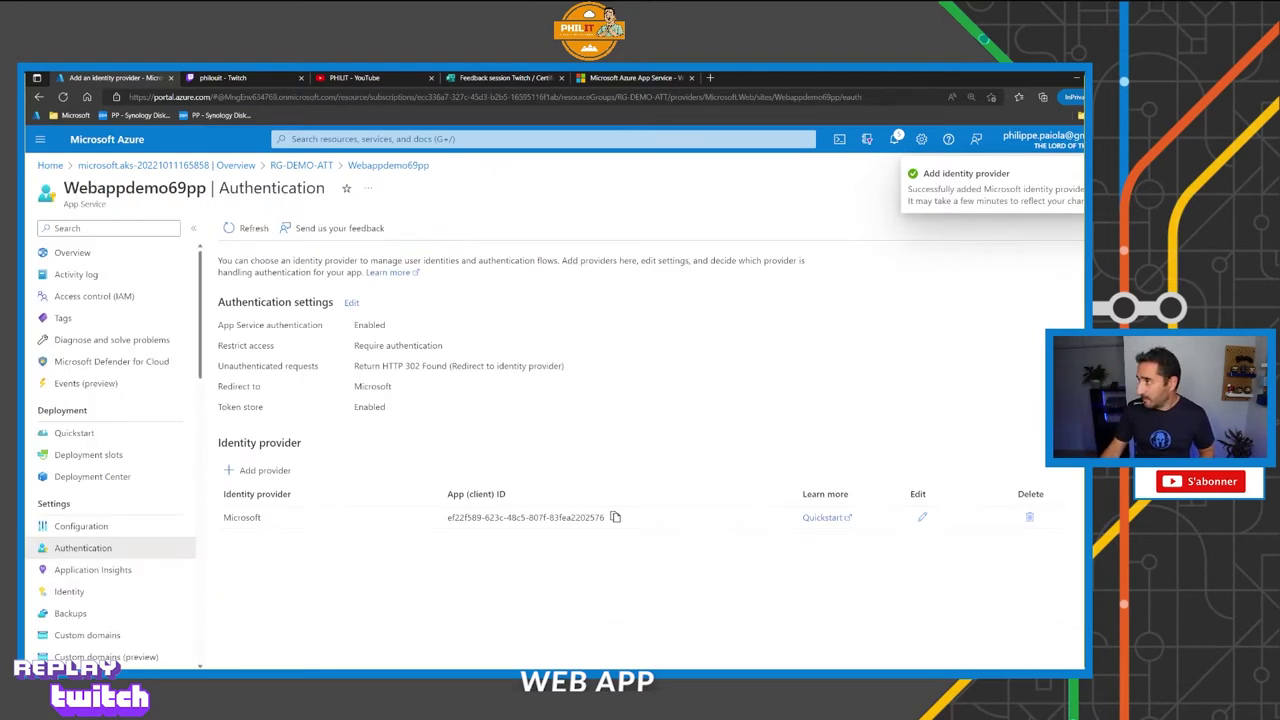
Copy the web app's URL from its Overview page and return to Authentication.
{"action": "left_click", "coordinate": [72, 252]}
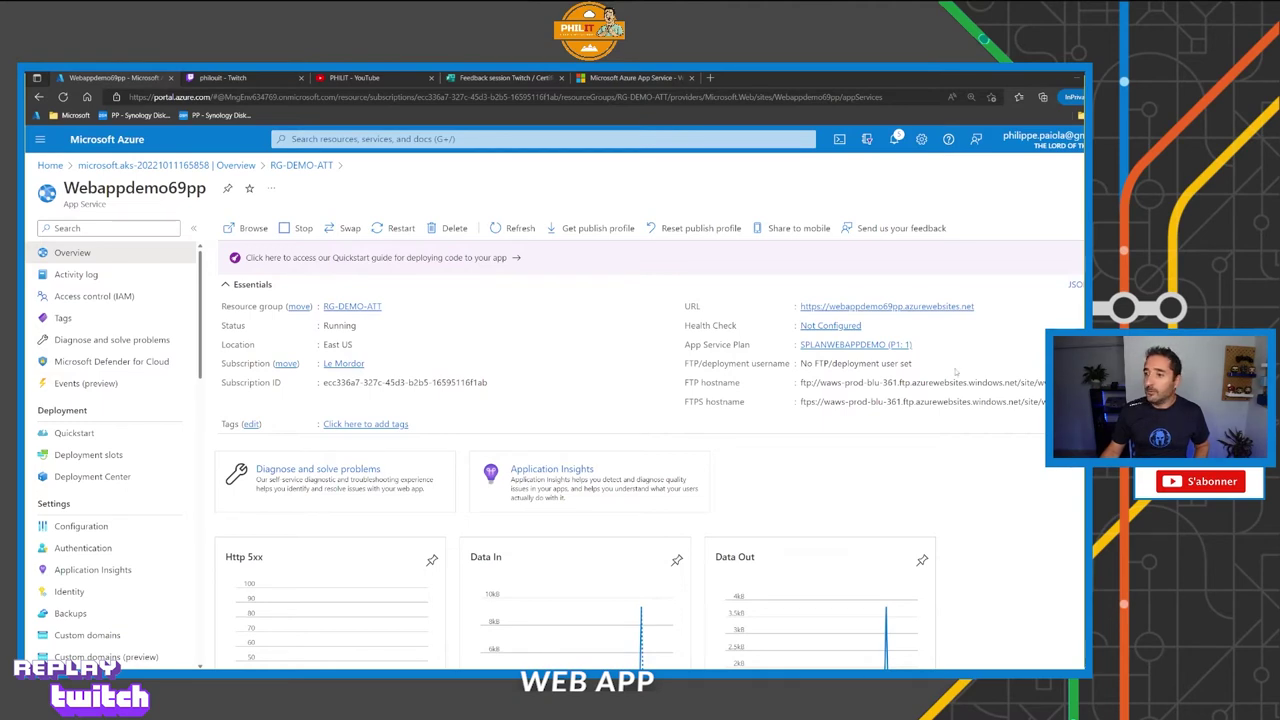
{"action": "left_click", "coordinate": [982, 306]}
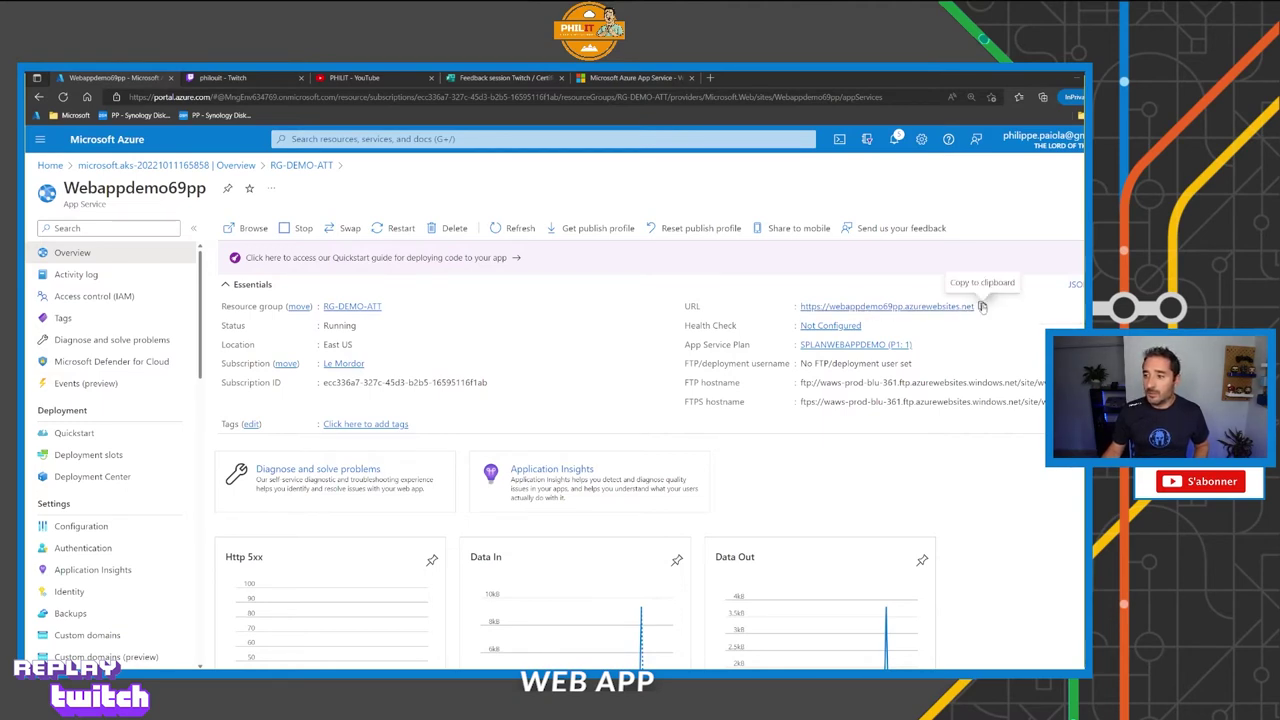
{"action": "left_click", "coordinate": [86, 550]}
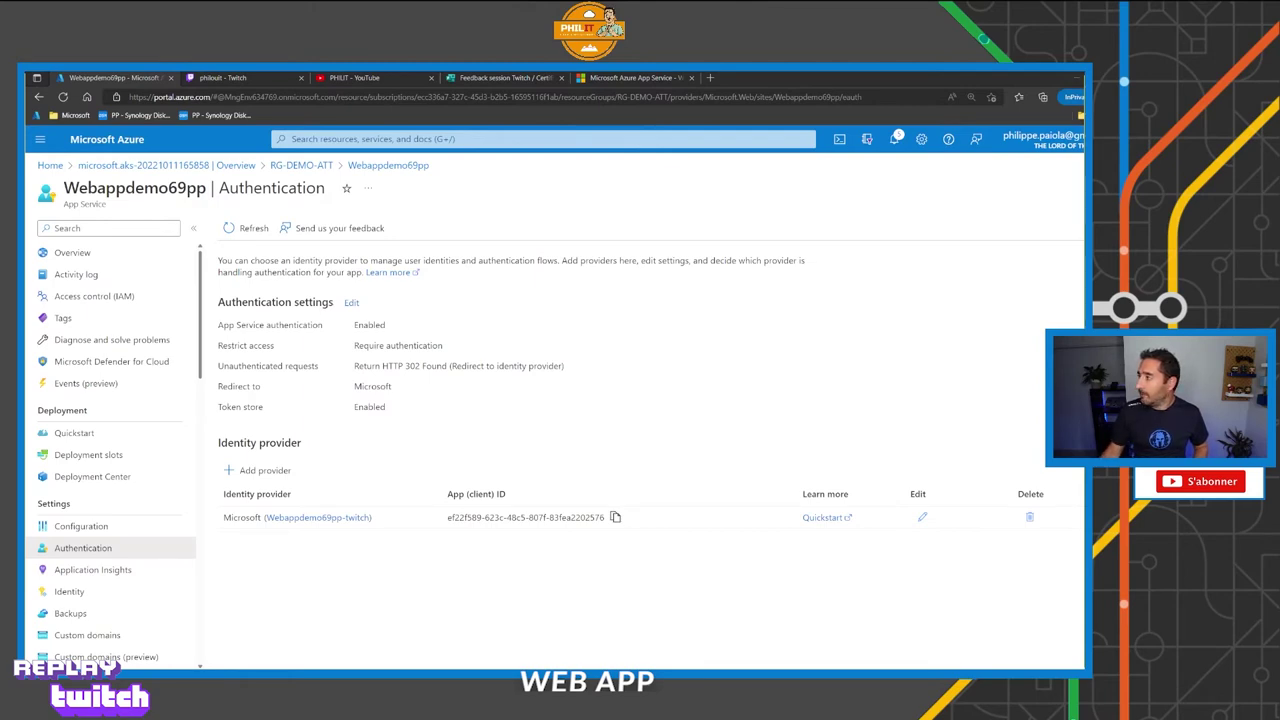
Load the copied web app URL in a maximized private browser window.
{"action": "key", "text": "ctrl+shift+n"}
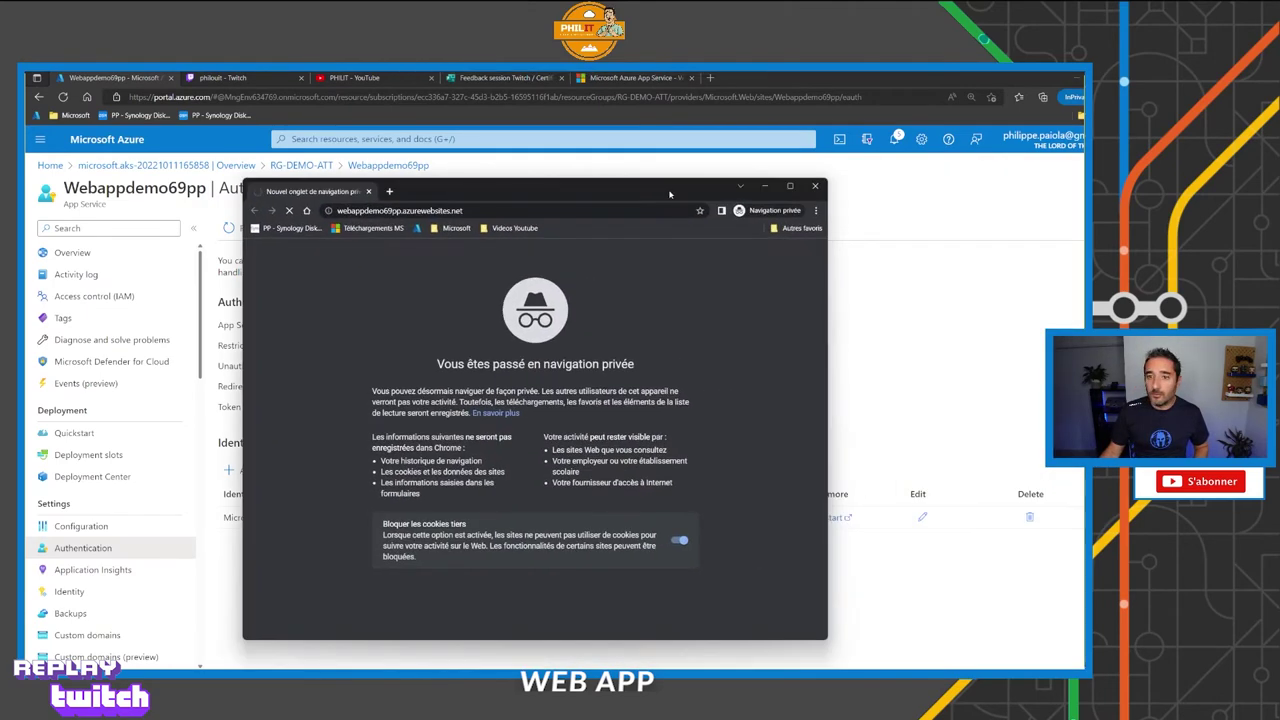
{"action": "double_click", "coordinate": [630, 192]}
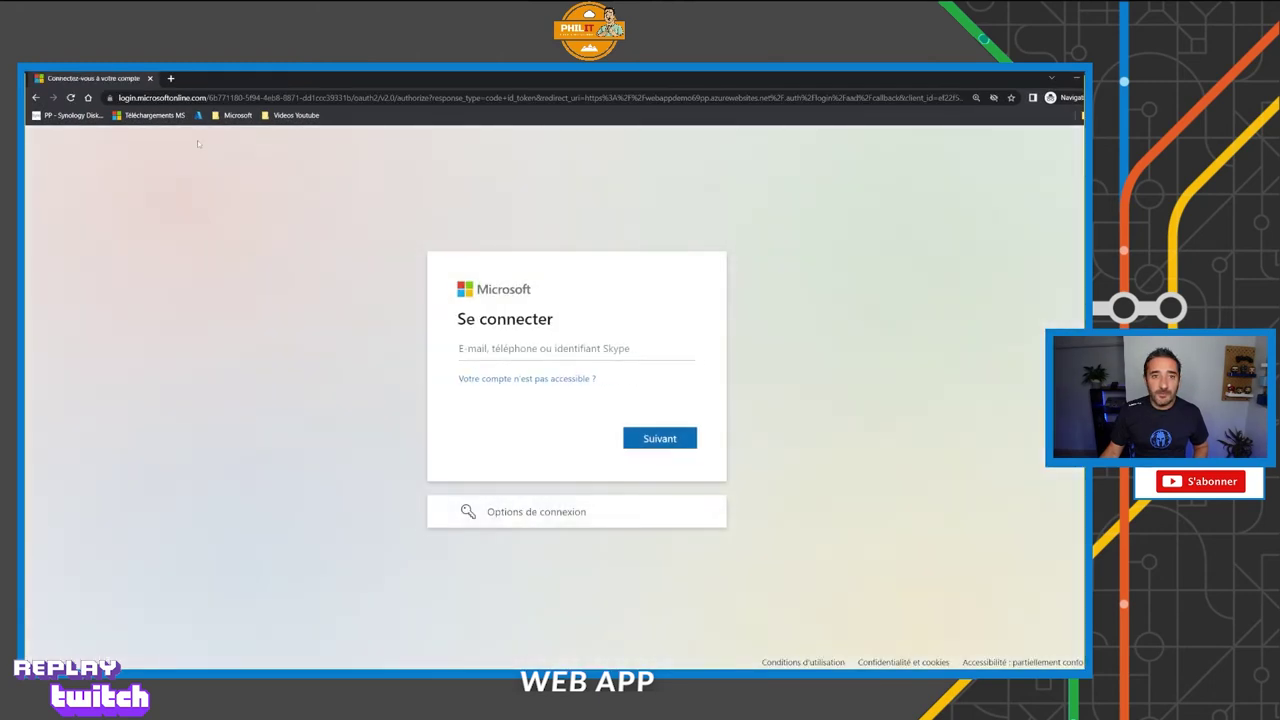
{"action": "left_click", "coordinate": [230, 97]}
{"action": "key", "text": "ctrl+v"}
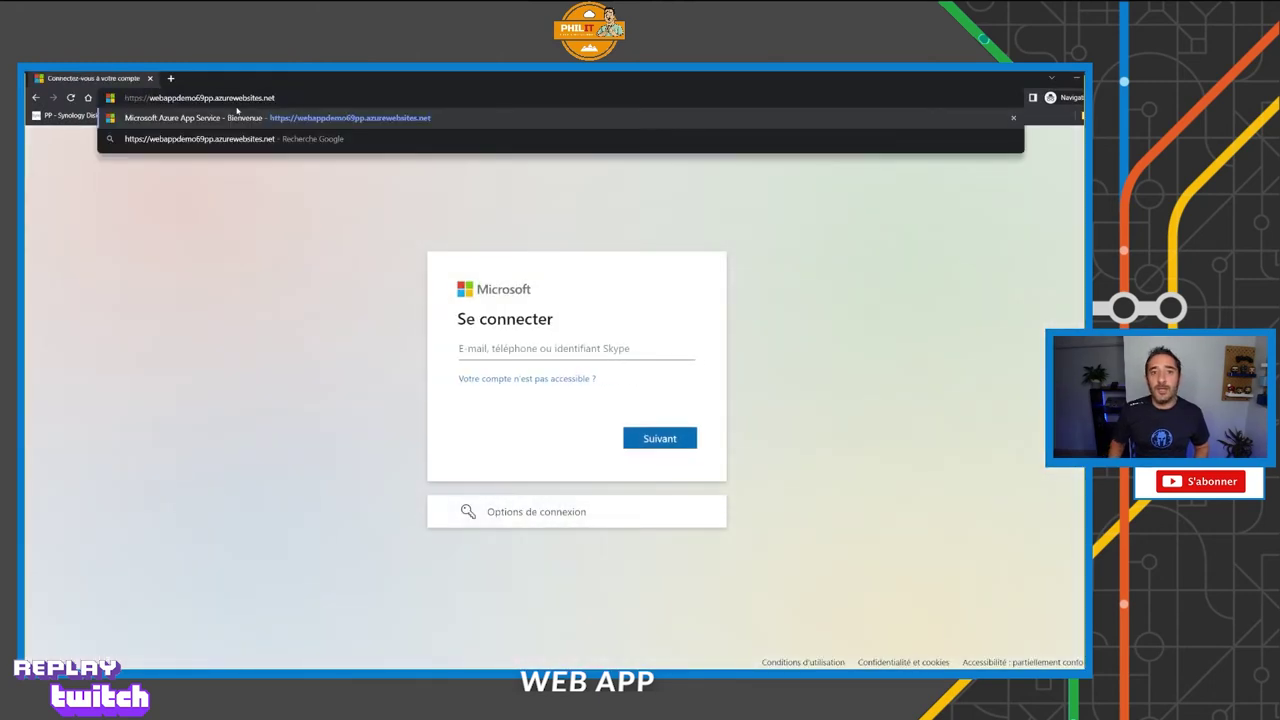
{"action": "key", "text": "Return"}
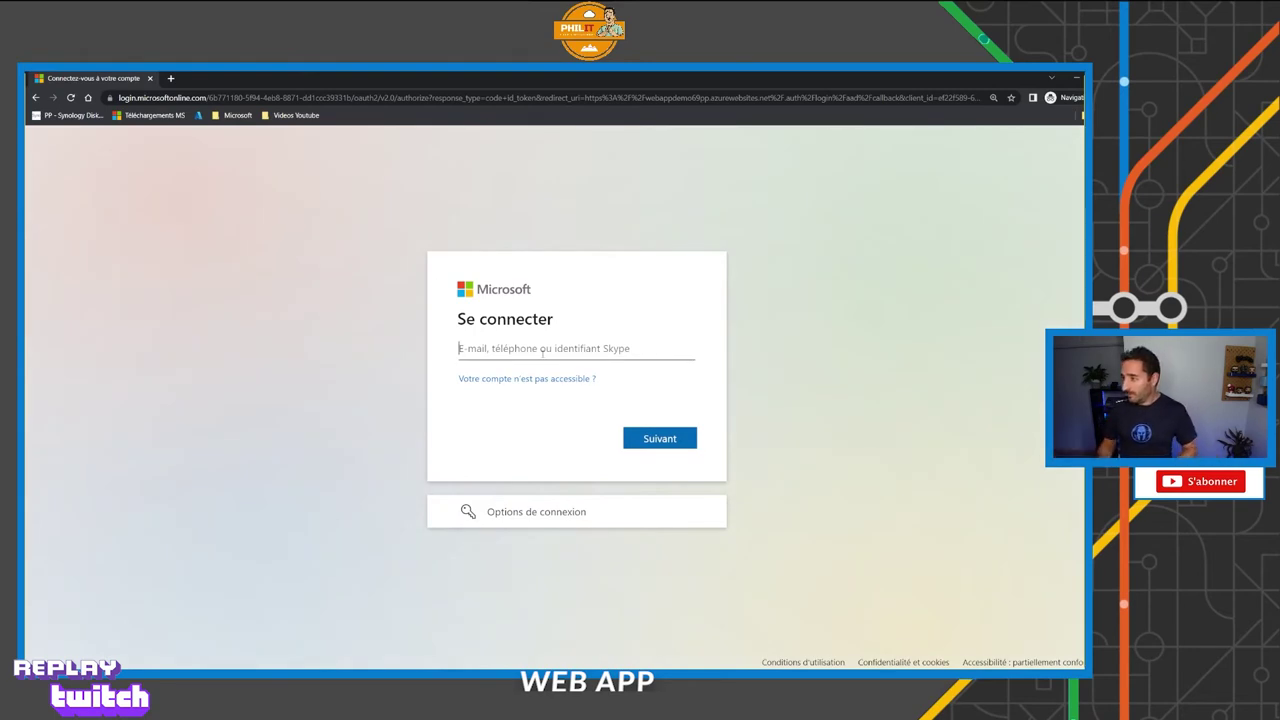
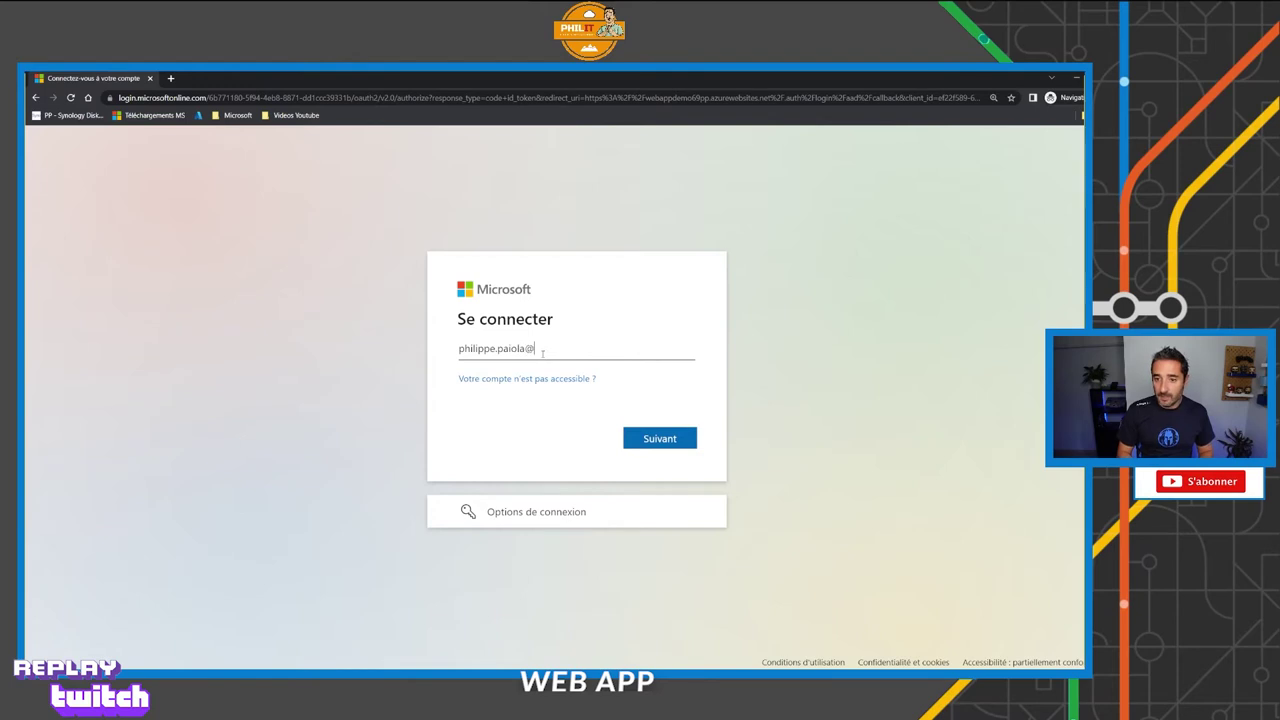
Sign in with the account e-mail and password, stay signed in, and request the e-mail security code.
{"action": "key", "text": "Return"}
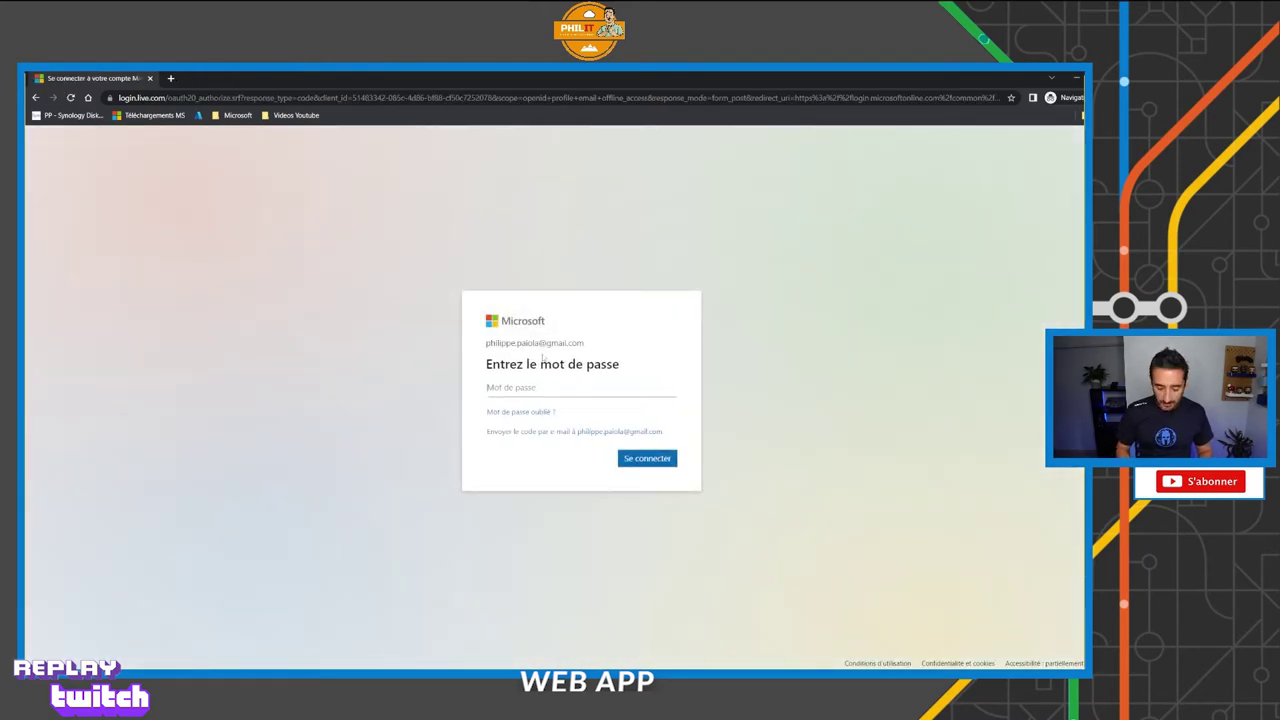
{"action": "type", "text": "•••••••••"}
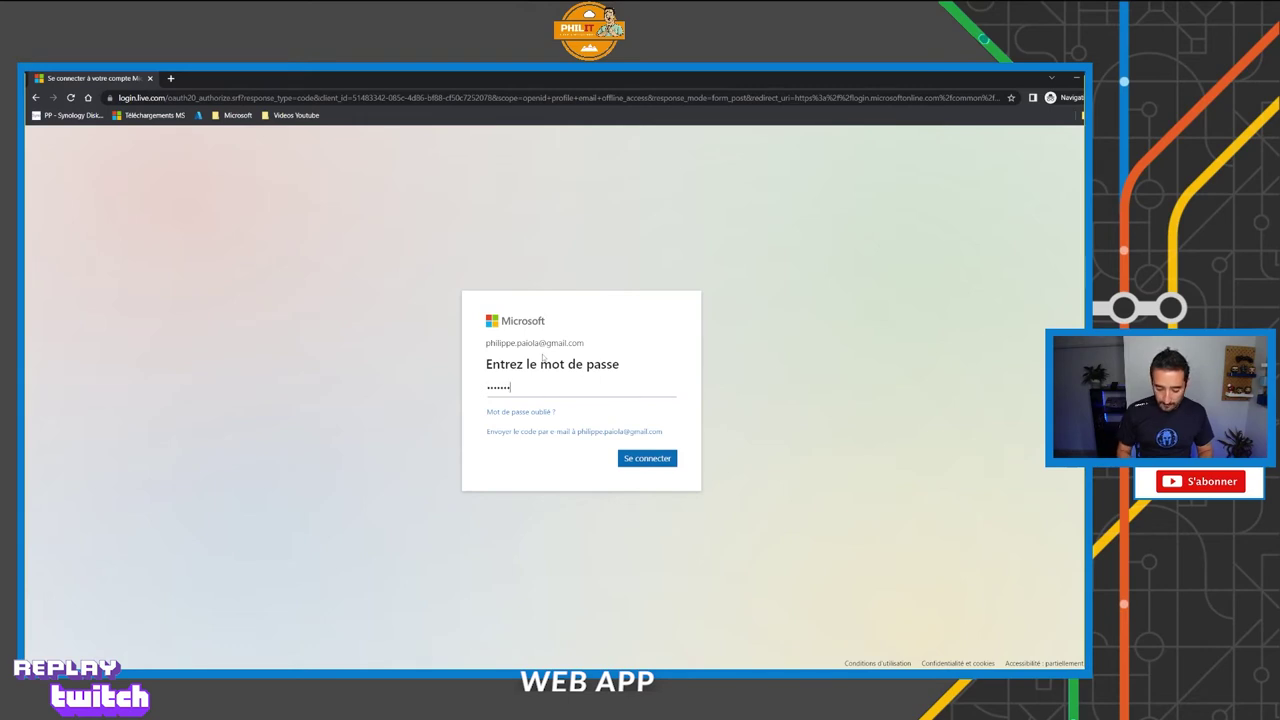
{"action": "key", "text": "Return"}
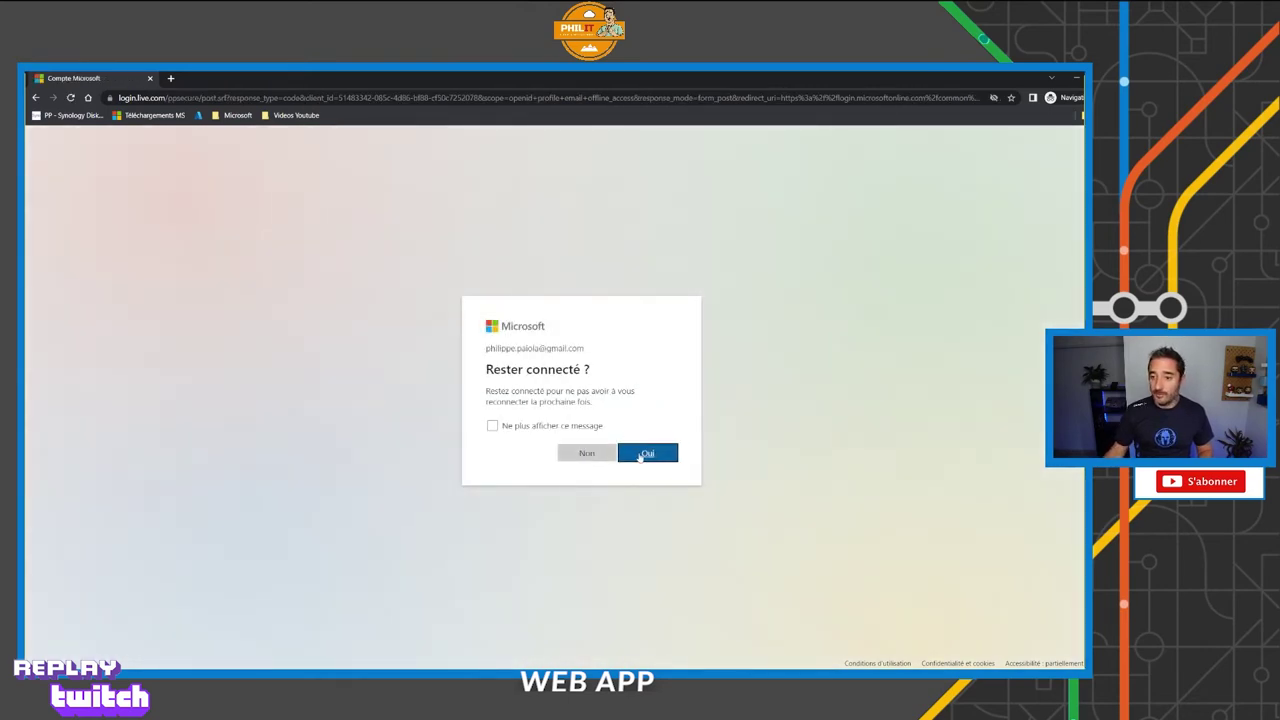
{"action": "left_click", "coordinate": [668, 456]}
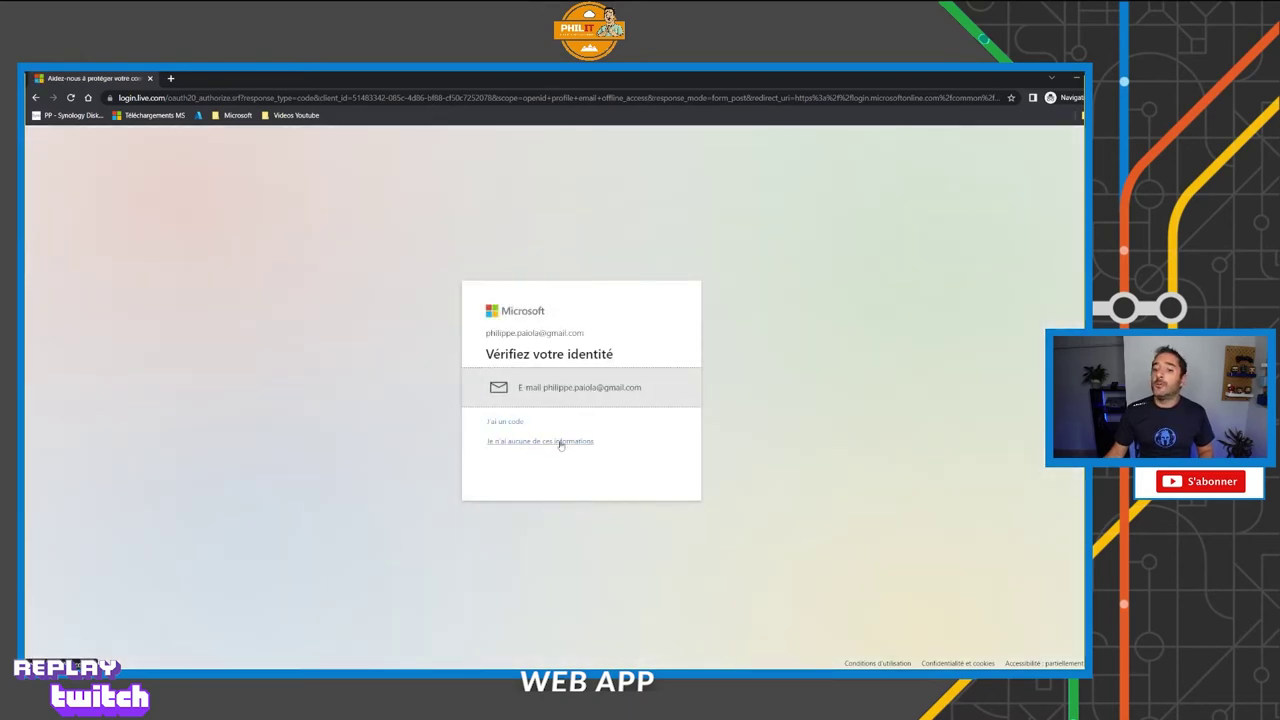
{"action": "left_click", "coordinate": [560, 388]}
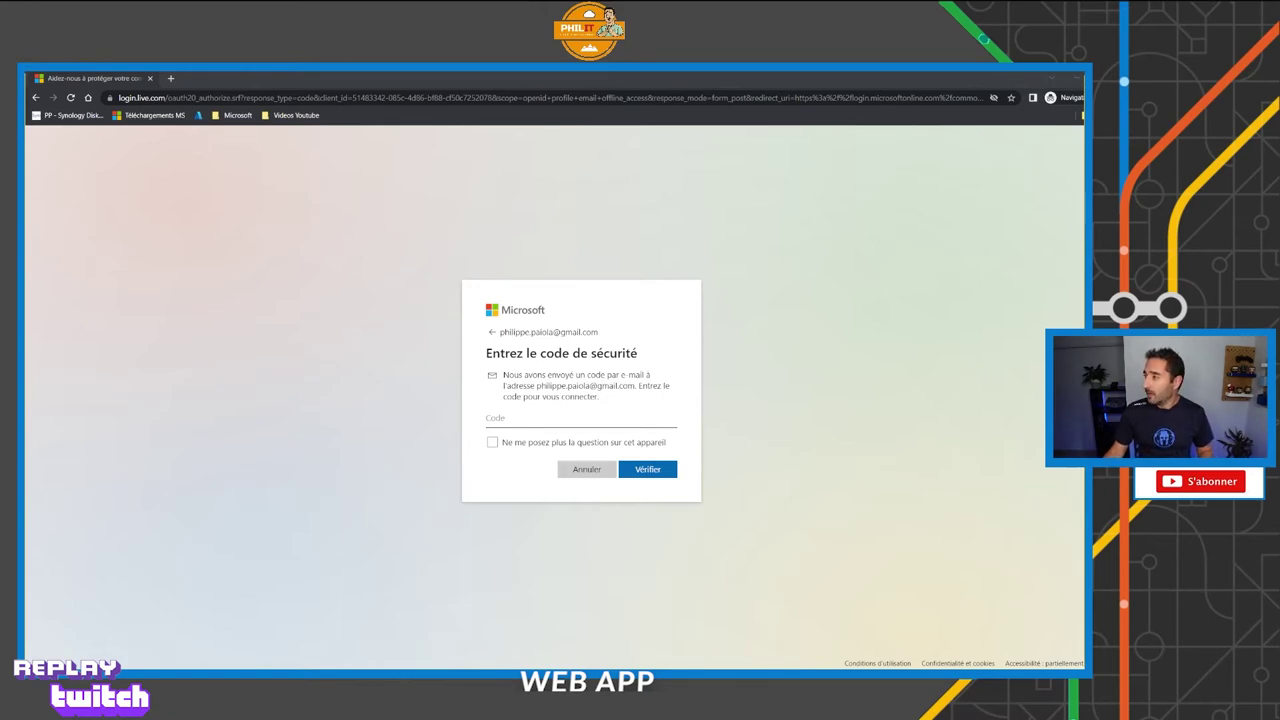
{"action": "key", "text": "alt+Tab"}
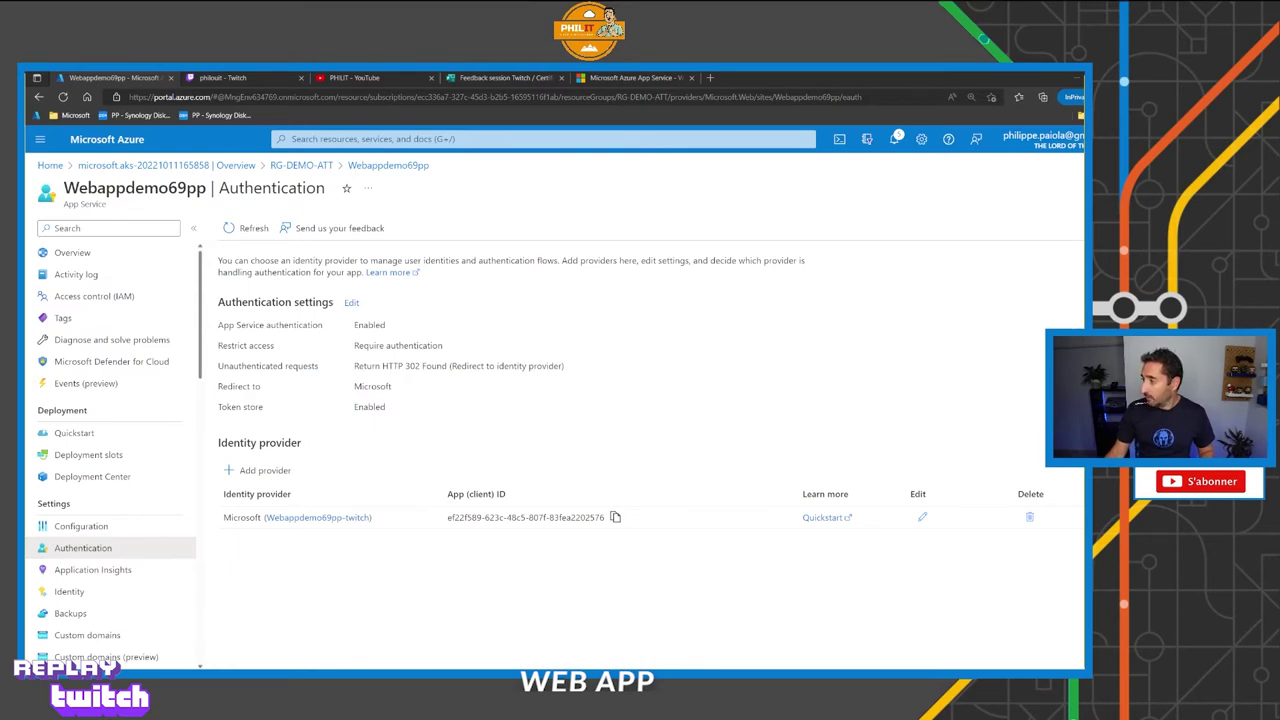
Go to Webappdemo69pp's Backups page, refresh it, and open Configure custom backups.
{"action": "scroll", "coordinate": [110, 560], "scroll_direction": "down", "scroll_amount": 2}
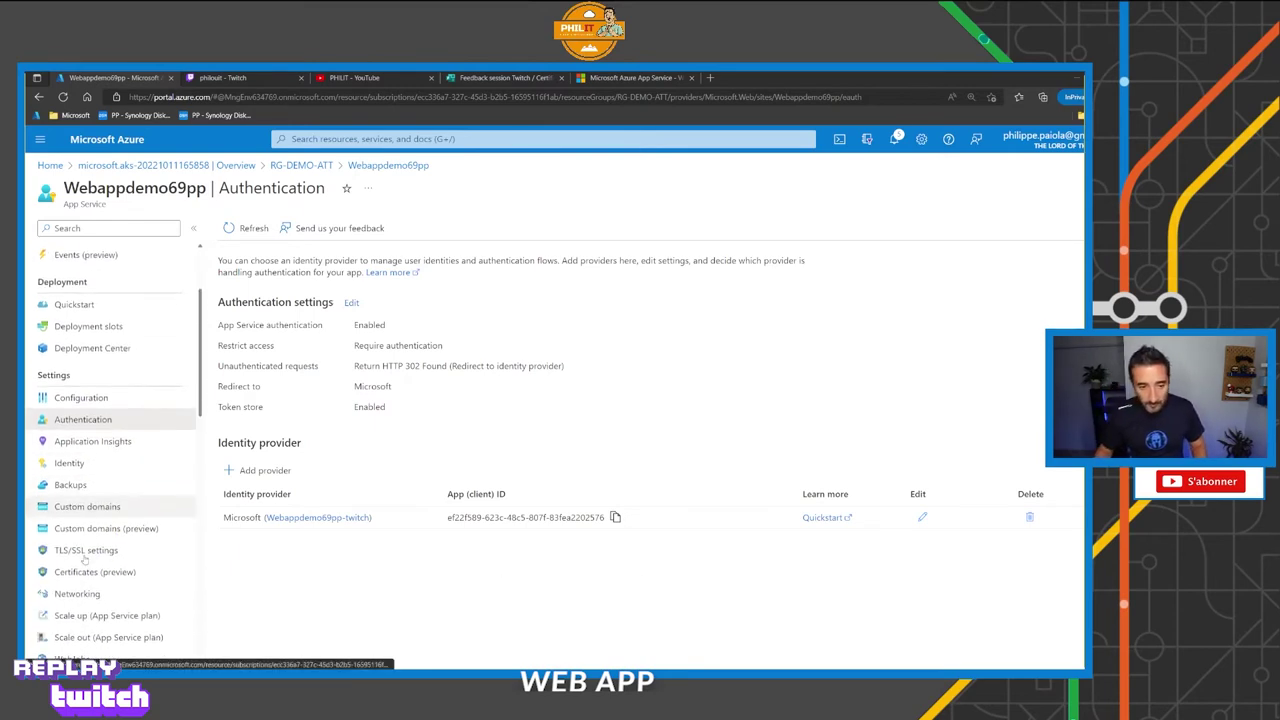
{"action": "left_click", "coordinate": [72, 486]}
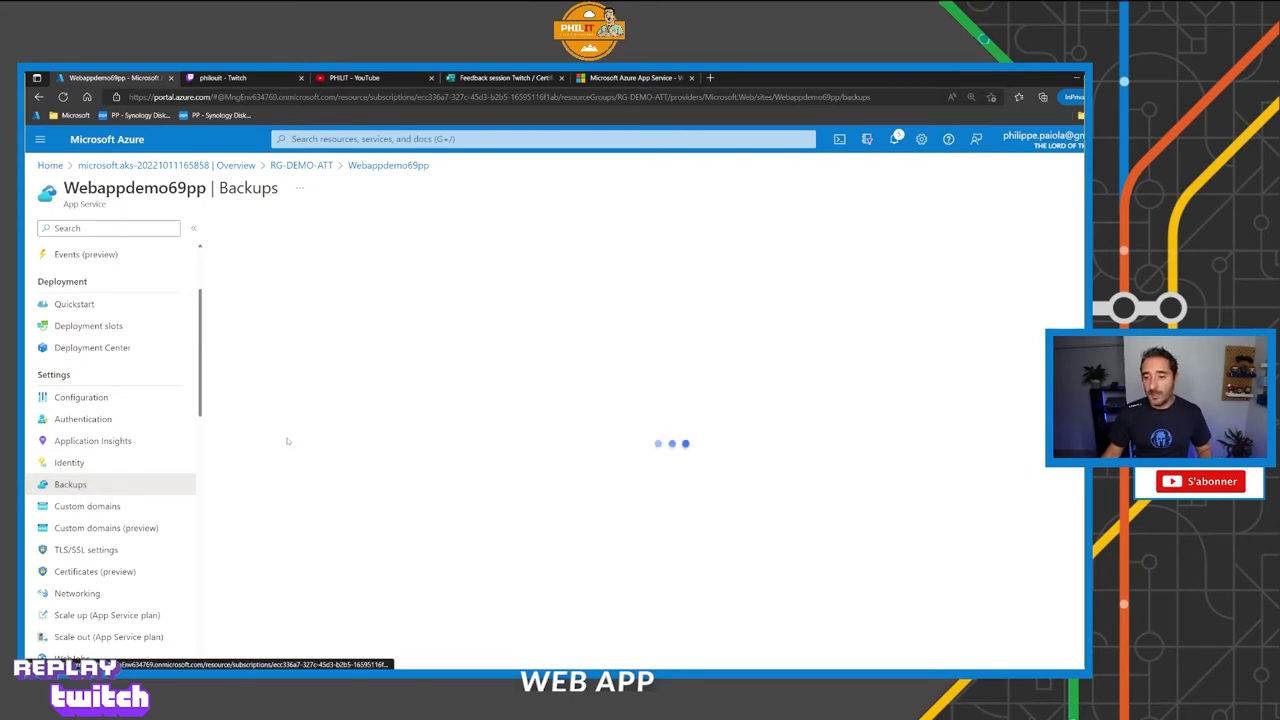
{"action": "left_click", "coordinate": [63, 97]}
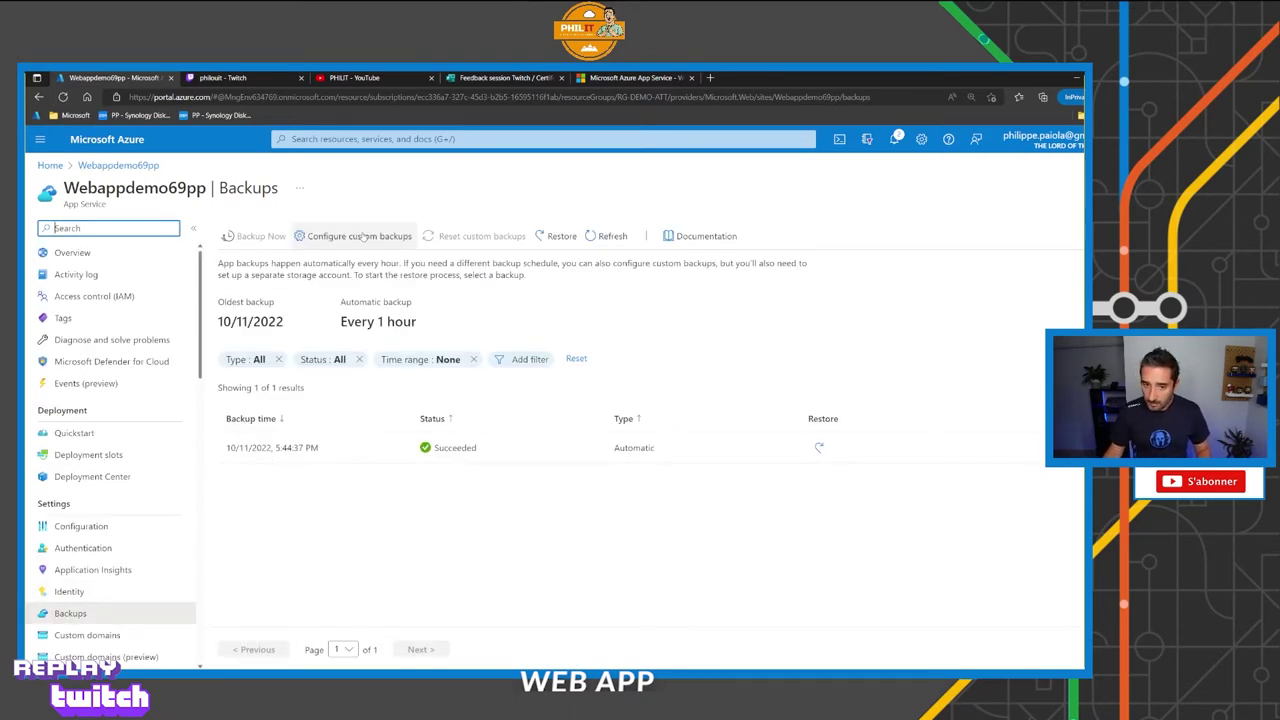
{"action": "left_click", "coordinate": [364, 236]}
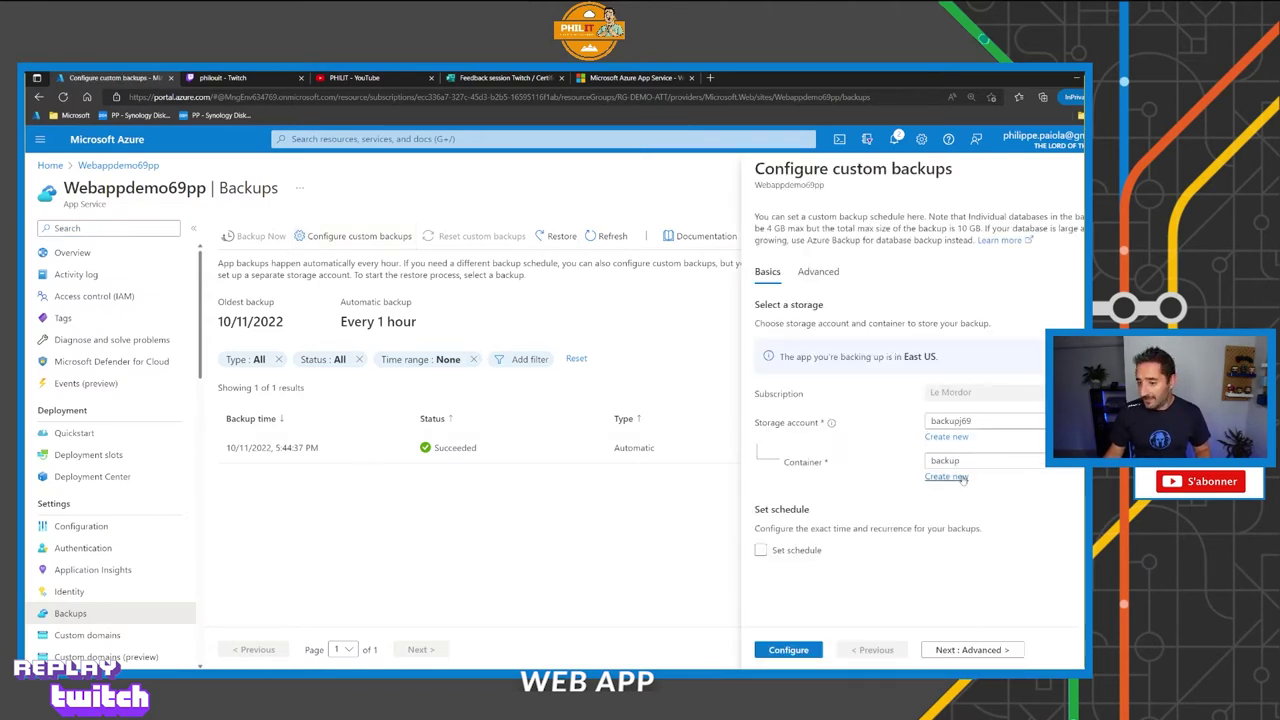
Turn on Set schedule and look over the custom backup schedule fields.
{"action": "left_click", "coordinate": [760, 551]}
{"action": "scroll", "coordinate": [845, 572], "scroll_direction": "down", "scroll_amount": 2}
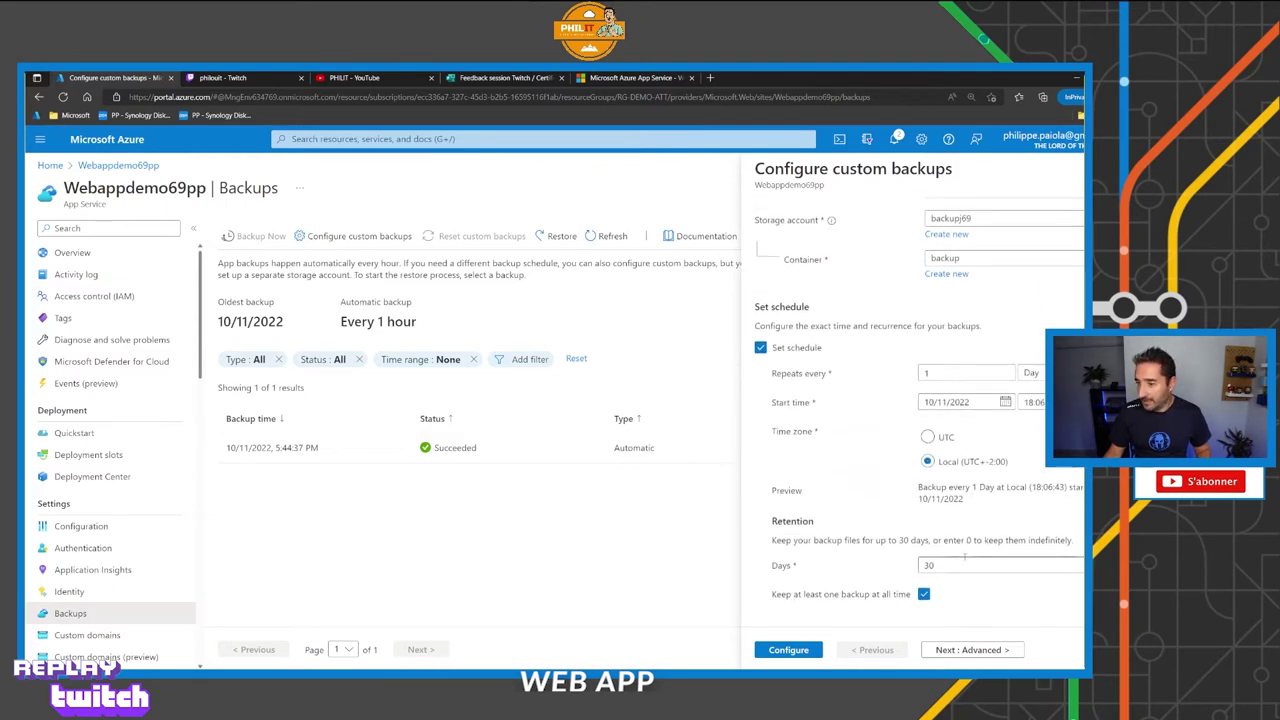
{"action": "scroll", "coordinate": [965, 561], "scroll_direction": "up", "scroll_amount": 1}
{"action": "scroll", "coordinate": [965, 561], "scroll_direction": "up", "scroll_amount": 2}
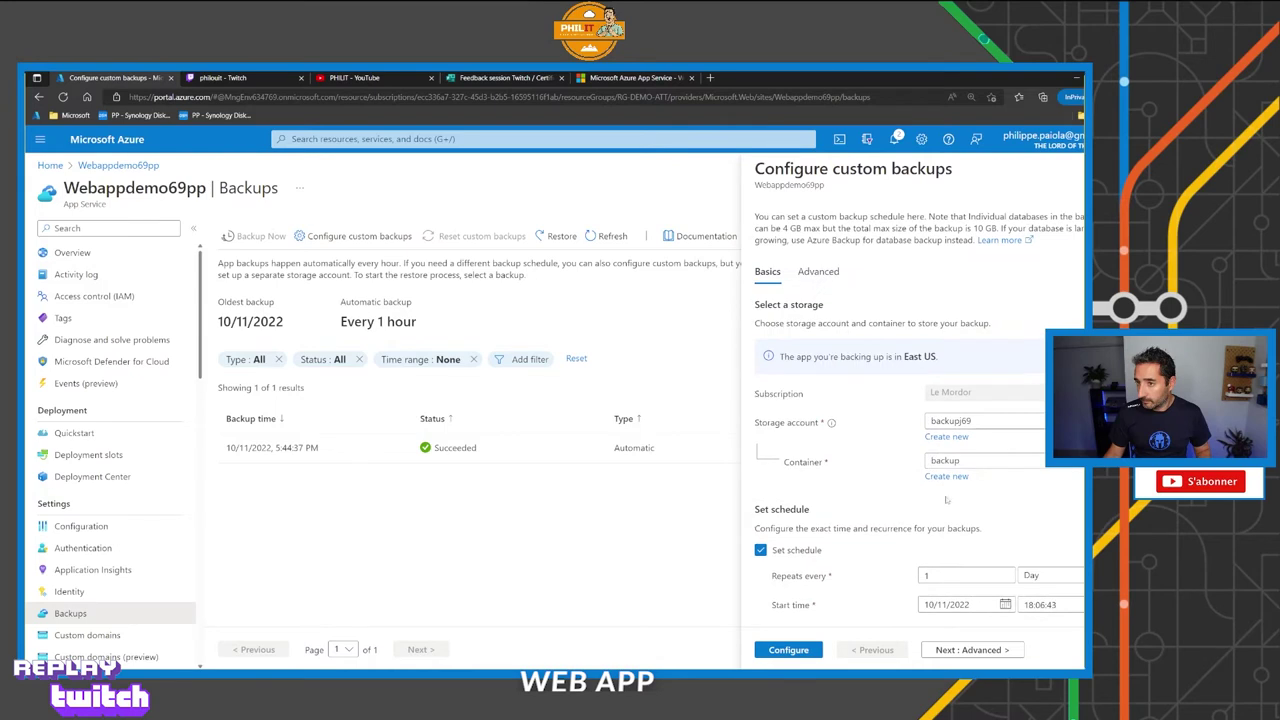
Review the Advanced linked-database options, then close the custom backups pane.
{"action": "left_click", "coordinate": [824, 272]}
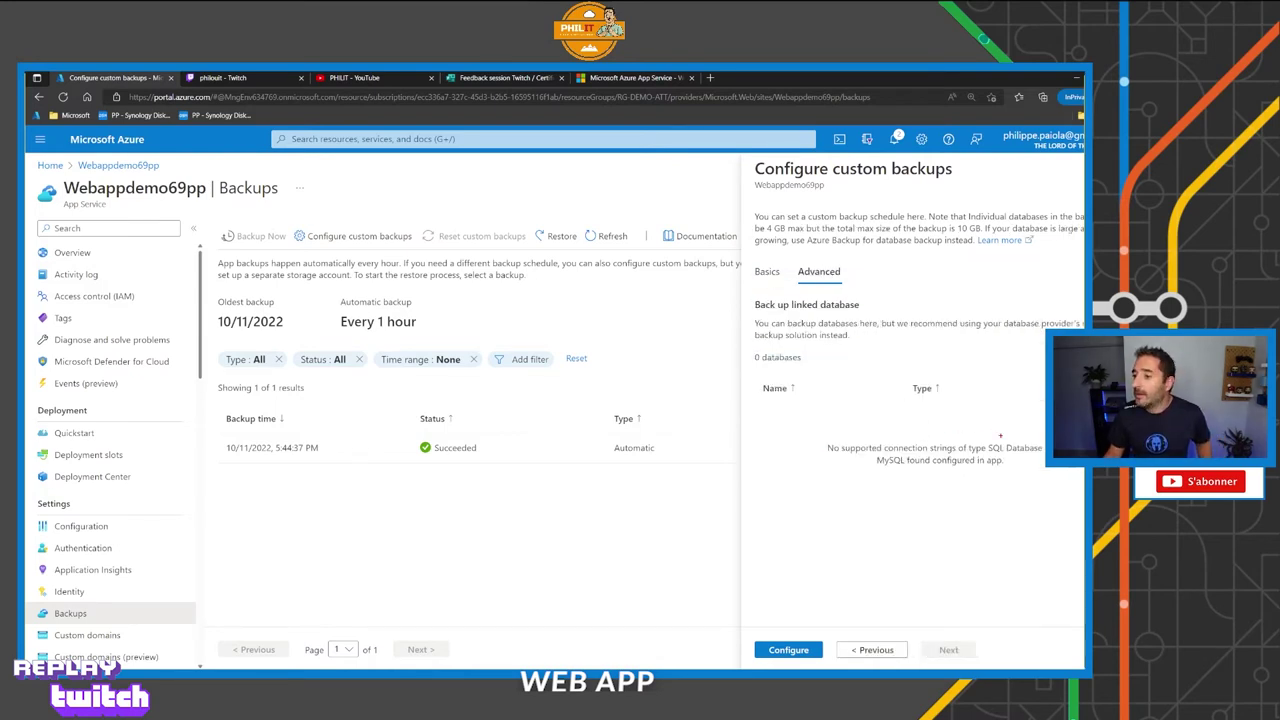
{"action": "left_click_drag", "start_coordinate": [1000, 436], "coordinate": [1000, 398]}
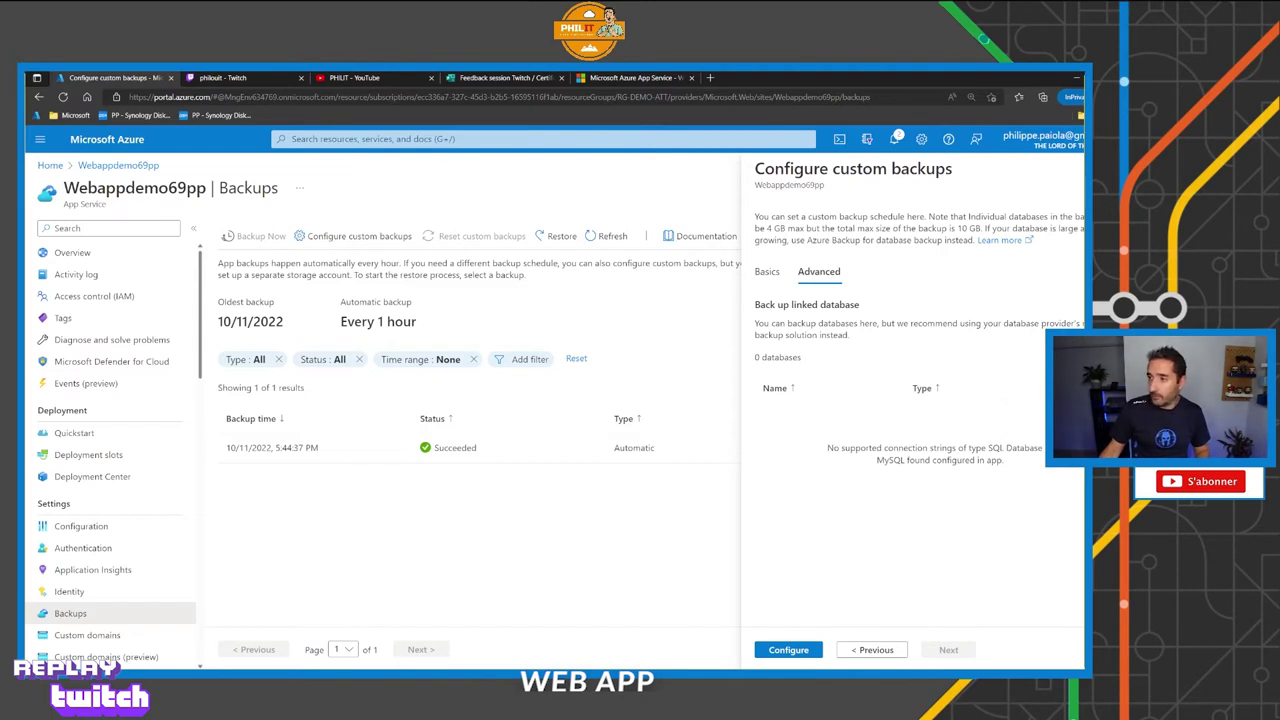
{"action": "left_click", "coordinate": [1066, 170]}
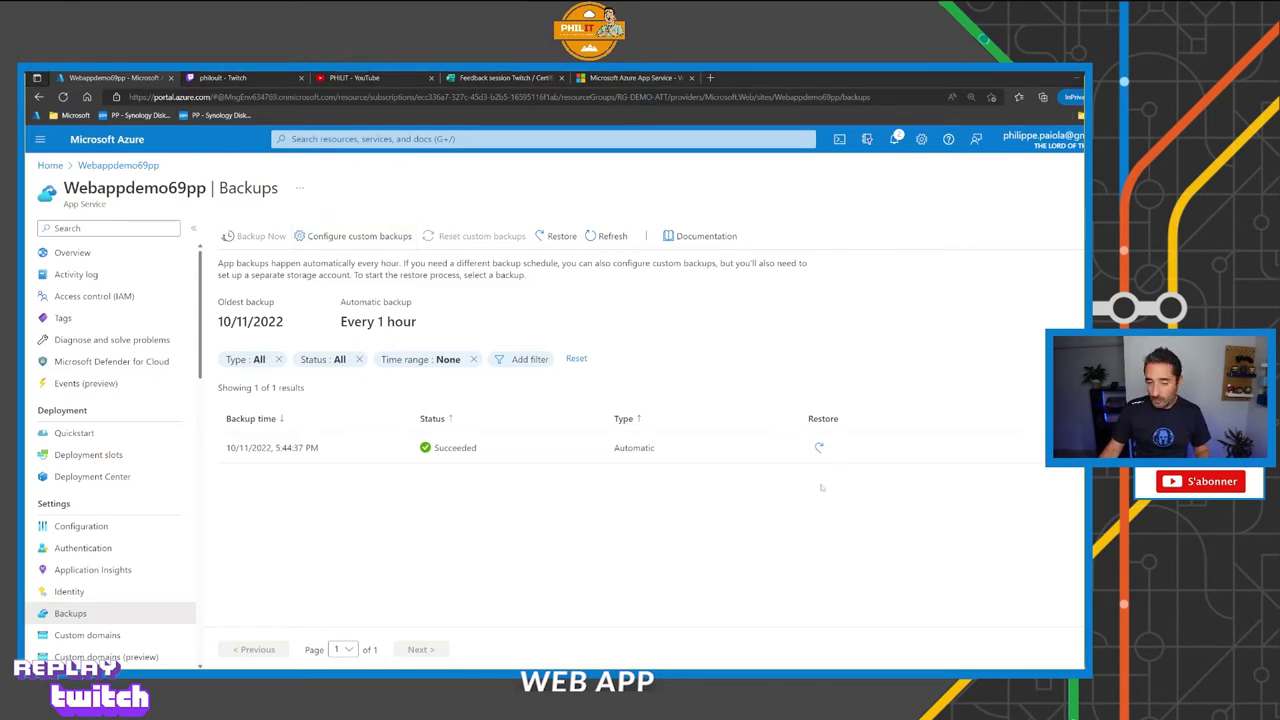
Open Custom domains, check the running app's tab, and start buying an App Service domain.
{"action": "scroll", "coordinate": [100, 555], "scroll_direction": "down", "scroll_amount": 2}
{"action": "left_click", "coordinate": [87, 506]}
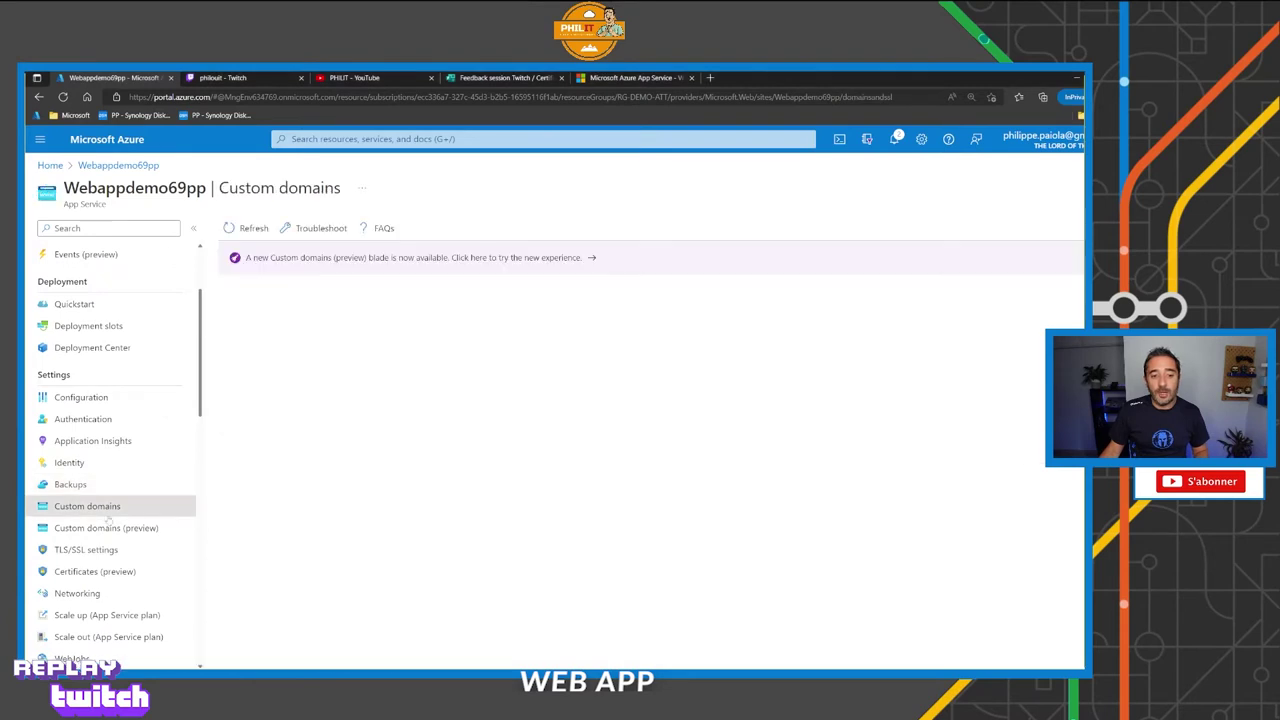
{"action": "left_click", "coordinate": [632, 77]}
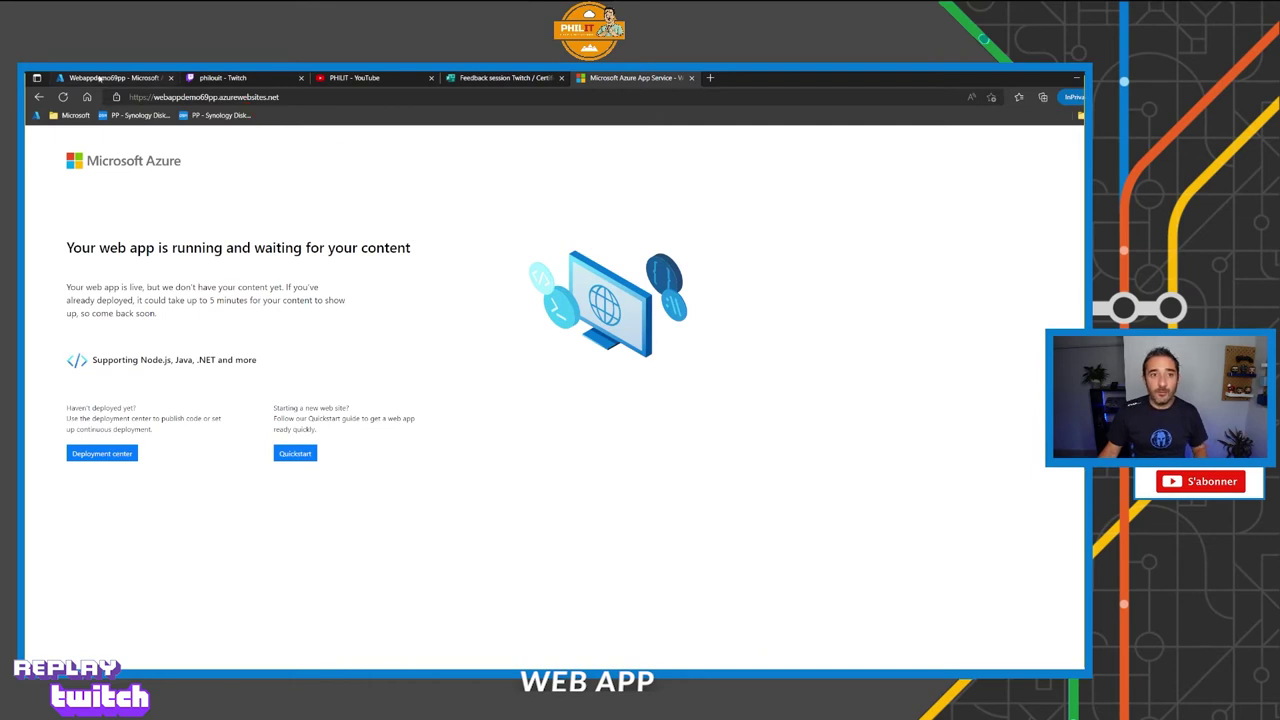
{"action": "key", "text": "ctrl+Tab"}
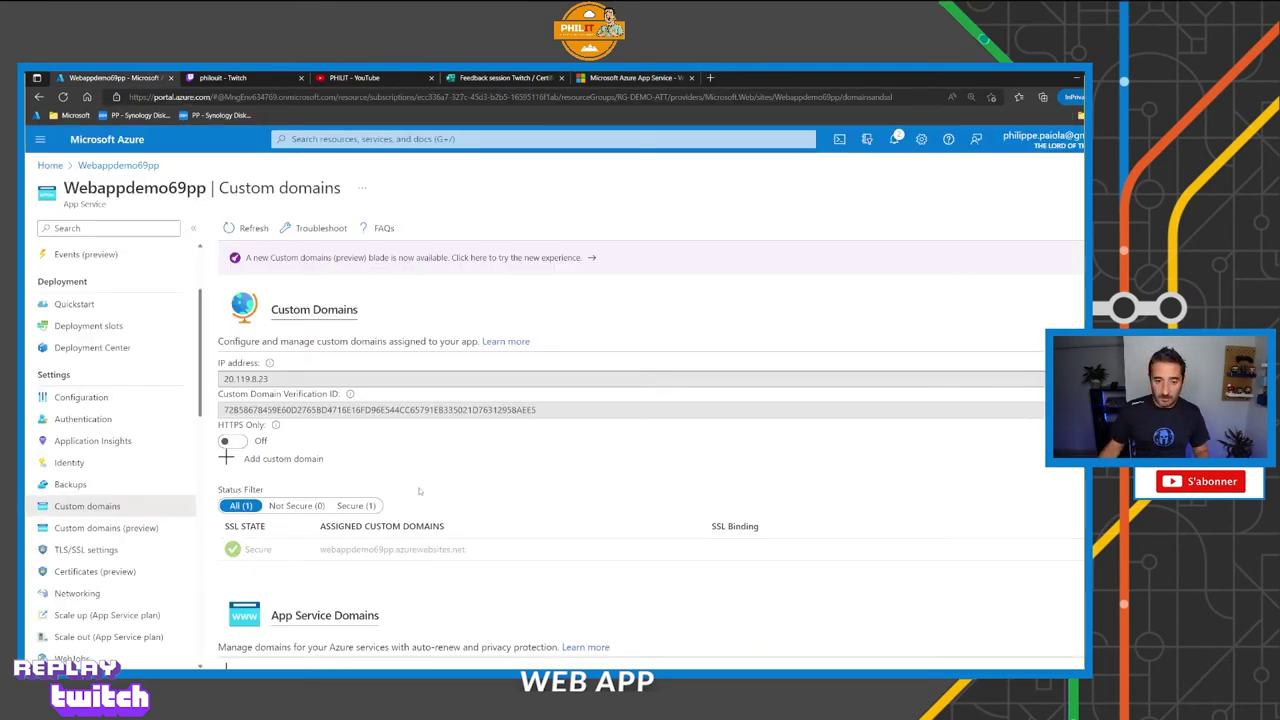
{"action": "scroll", "coordinate": [426, 494], "scroll_direction": "down", "scroll_amount": 1}
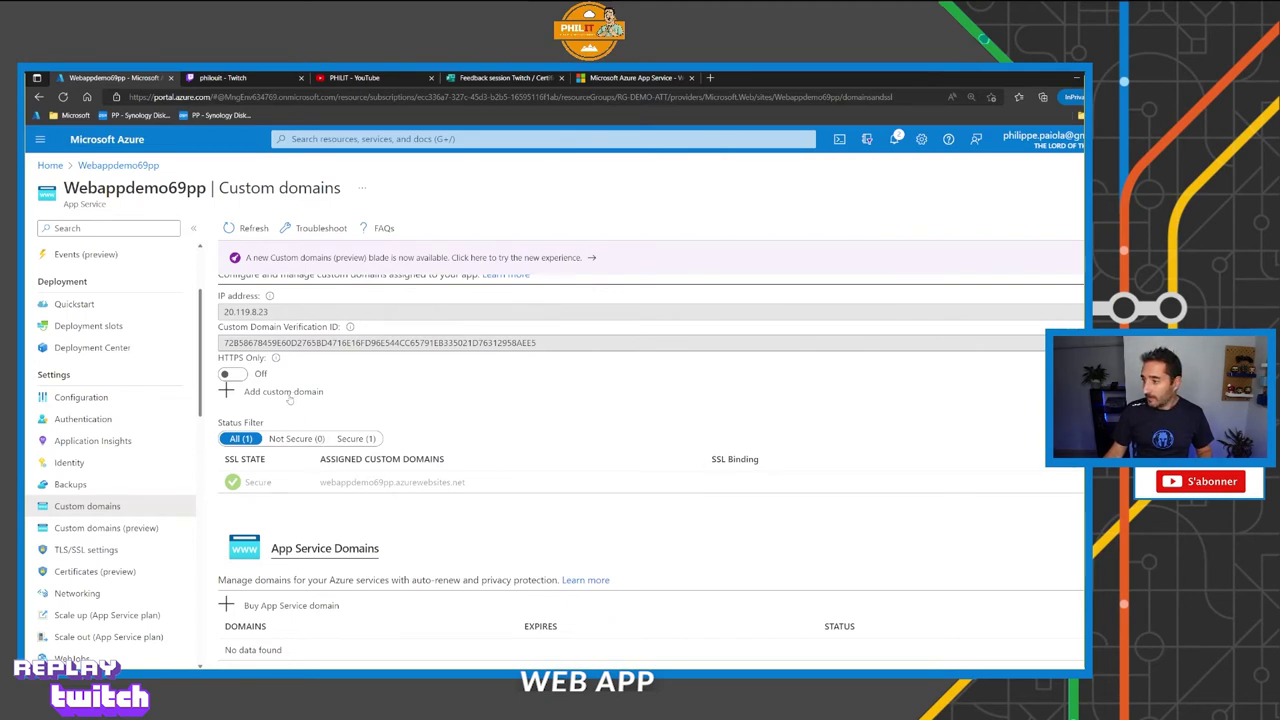
{"action": "left_click", "coordinate": [316, 608]}
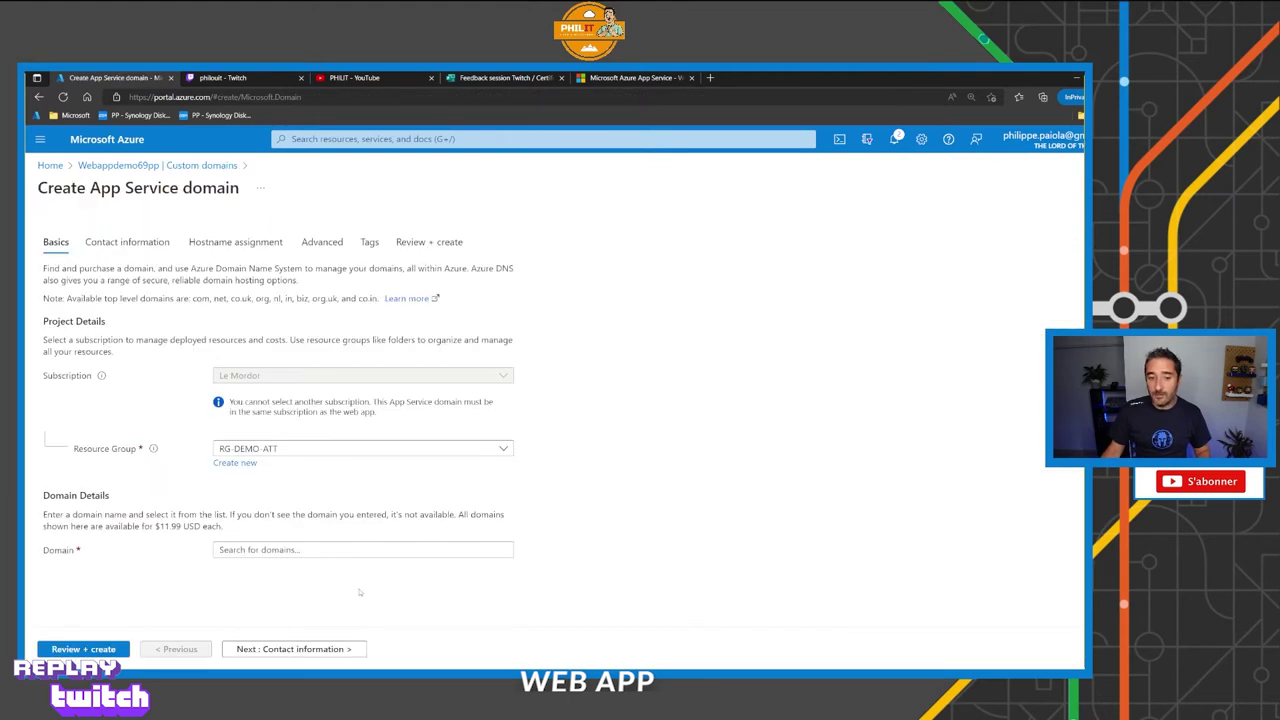
Enter philip.com as the domain, check its availability, and discard the purchase form.
{"action": "left_click", "coordinate": [253, 550]}
{"action": "type", "text": "p"}
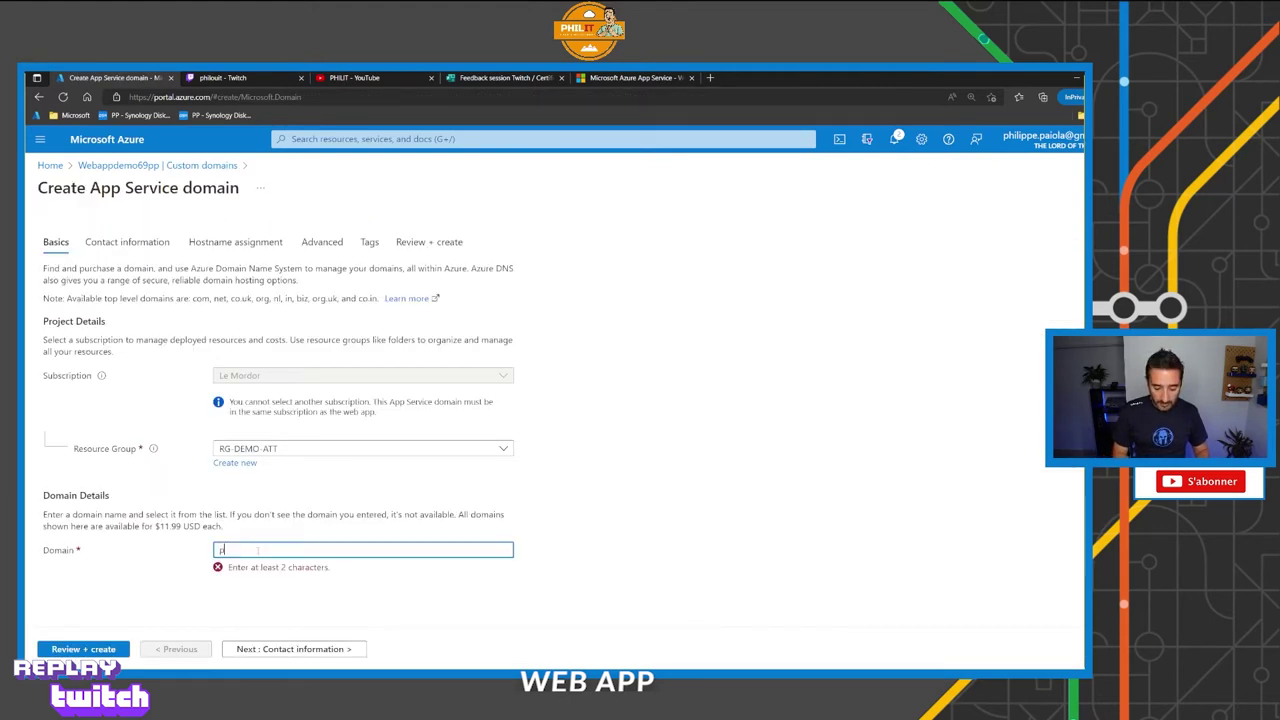
{"action": "type", "text": "hilip"}
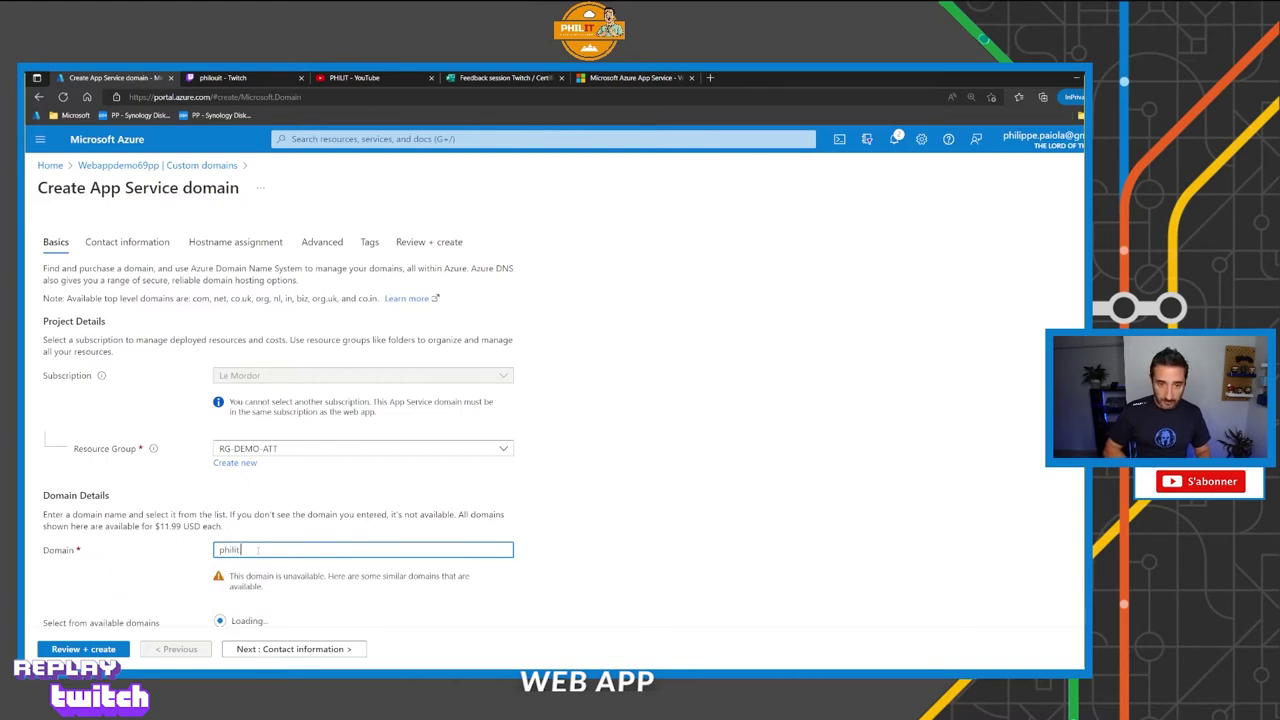
{"action": "type", "text": ".com"}
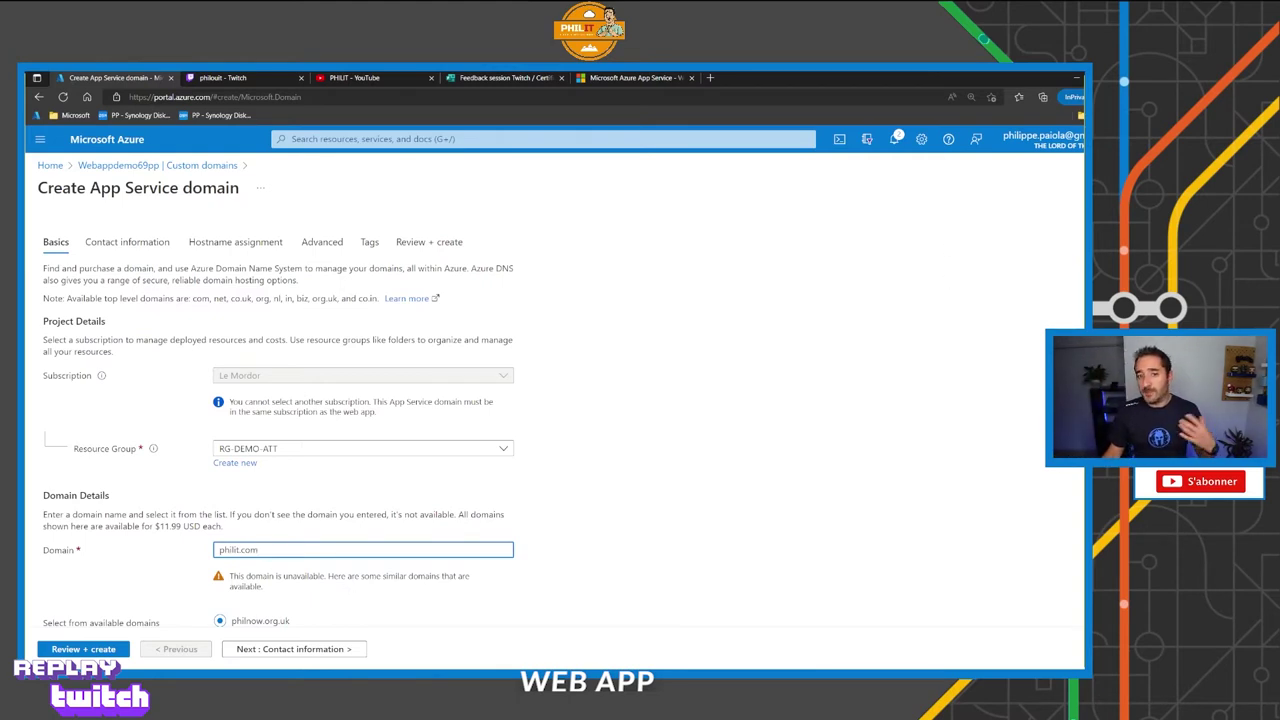
{"action": "key", "text": "alt+Left"}
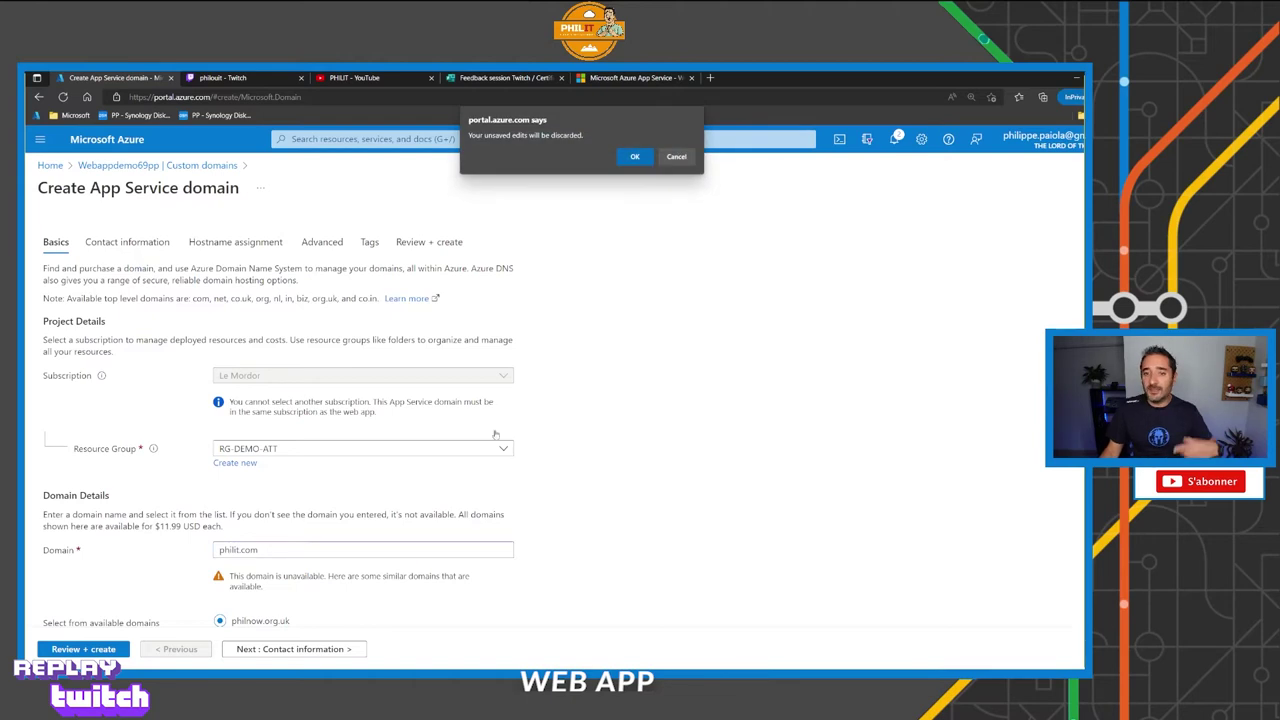
{"action": "left_click", "coordinate": [634, 158]}
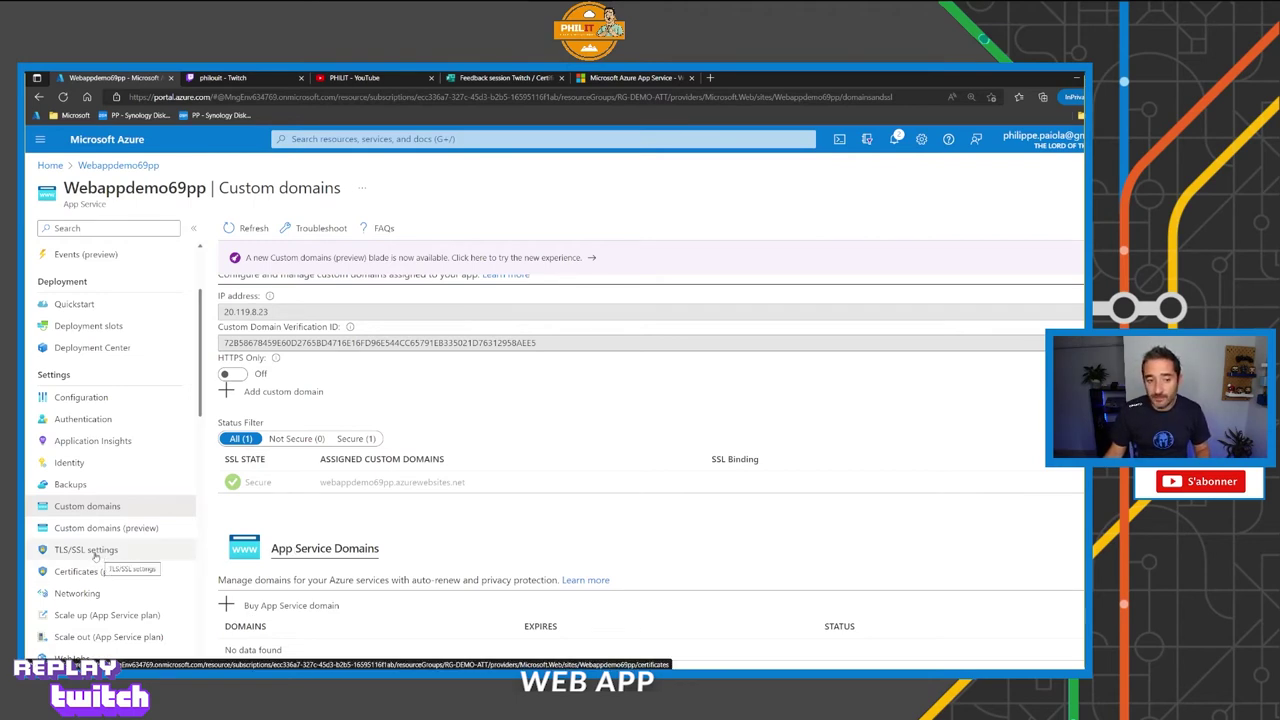
Review TLS/SSL settings: HTTPS Only off, minimum TLS 1.2, no bindings.
{"action": "left_click", "coordinate": [86, 550]}
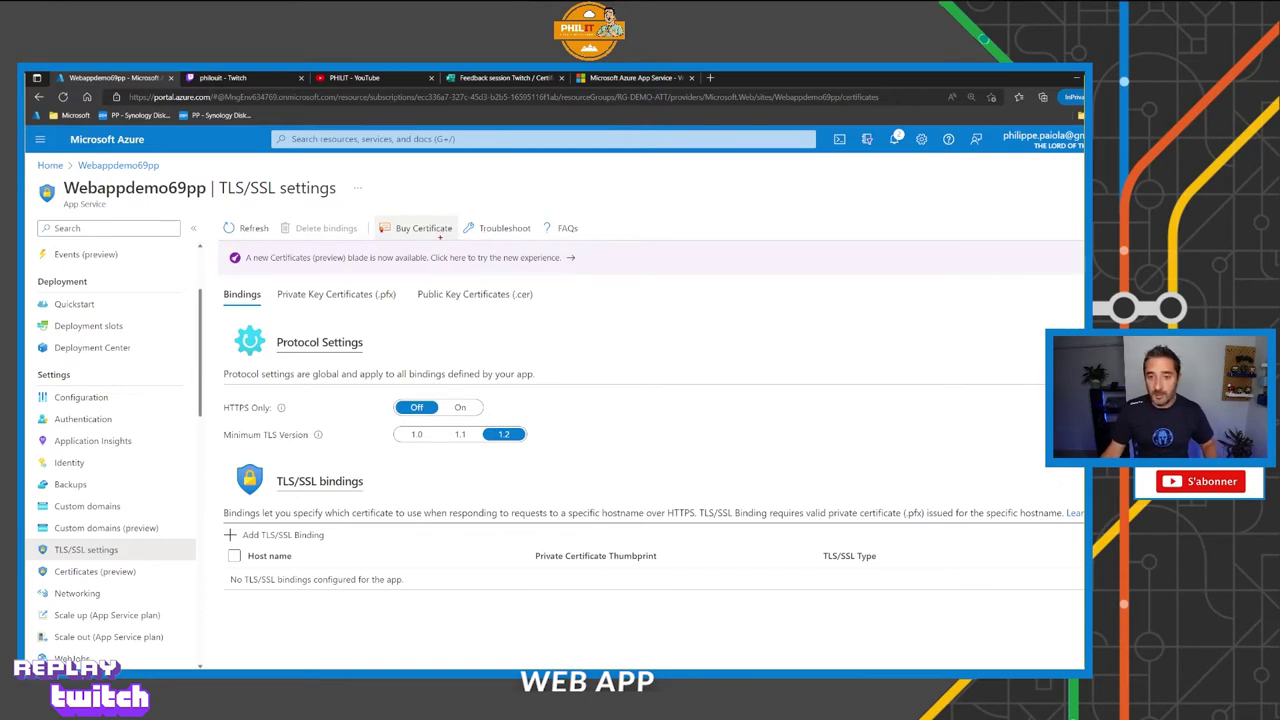
{"action": "left_click_drag", "start_coordinate": [440, 237], "coordinate": [476, 290]}
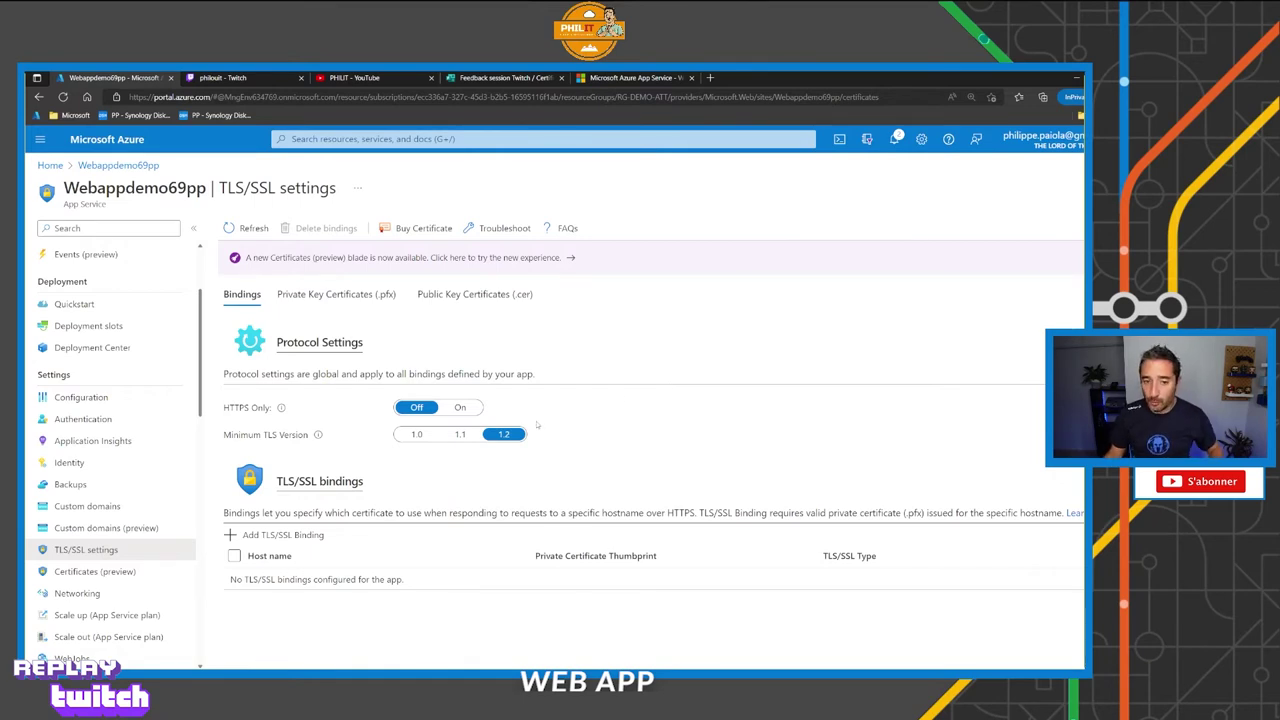
{"action": "left_click_drag", "start_coordinate": [515, 456], "coordinate": [530, 492]}
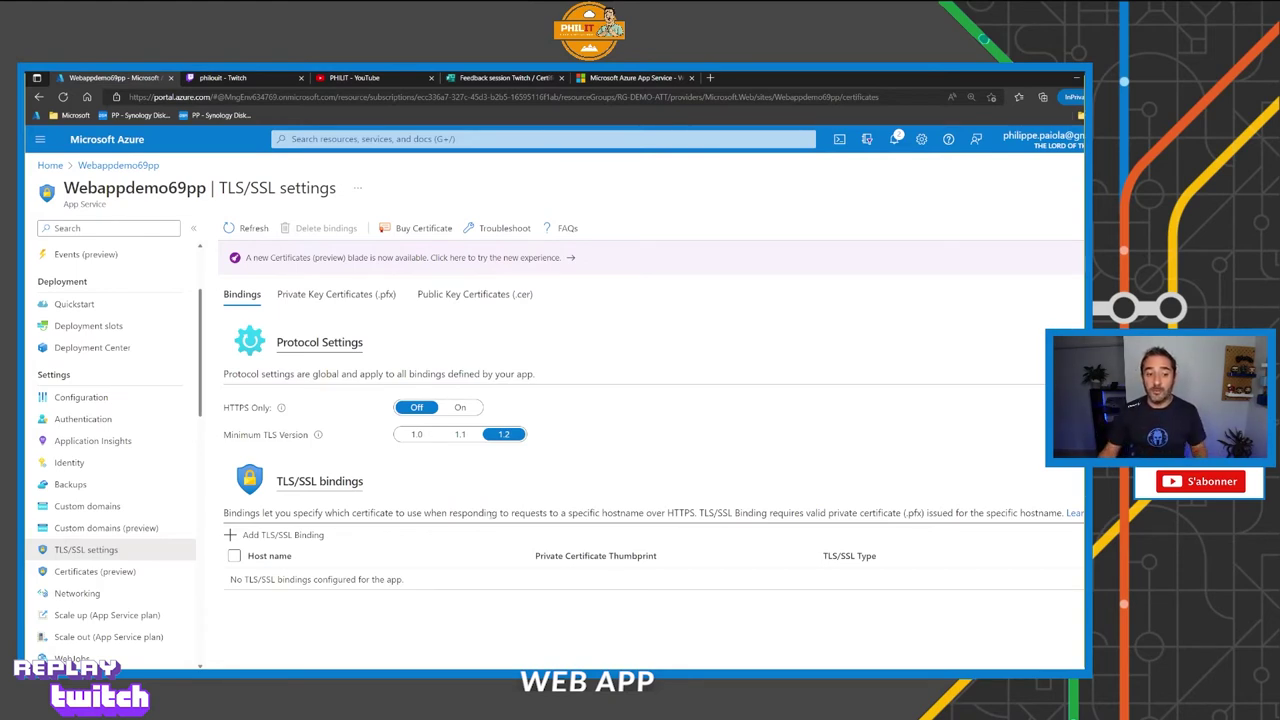
Launch Kudu from Advanced Tools and switch to the new Kudu Services tab.
{"action": "scroll", "coordinate": [135, 572], "scroll_direction": "down", "scroll_amount": 4}
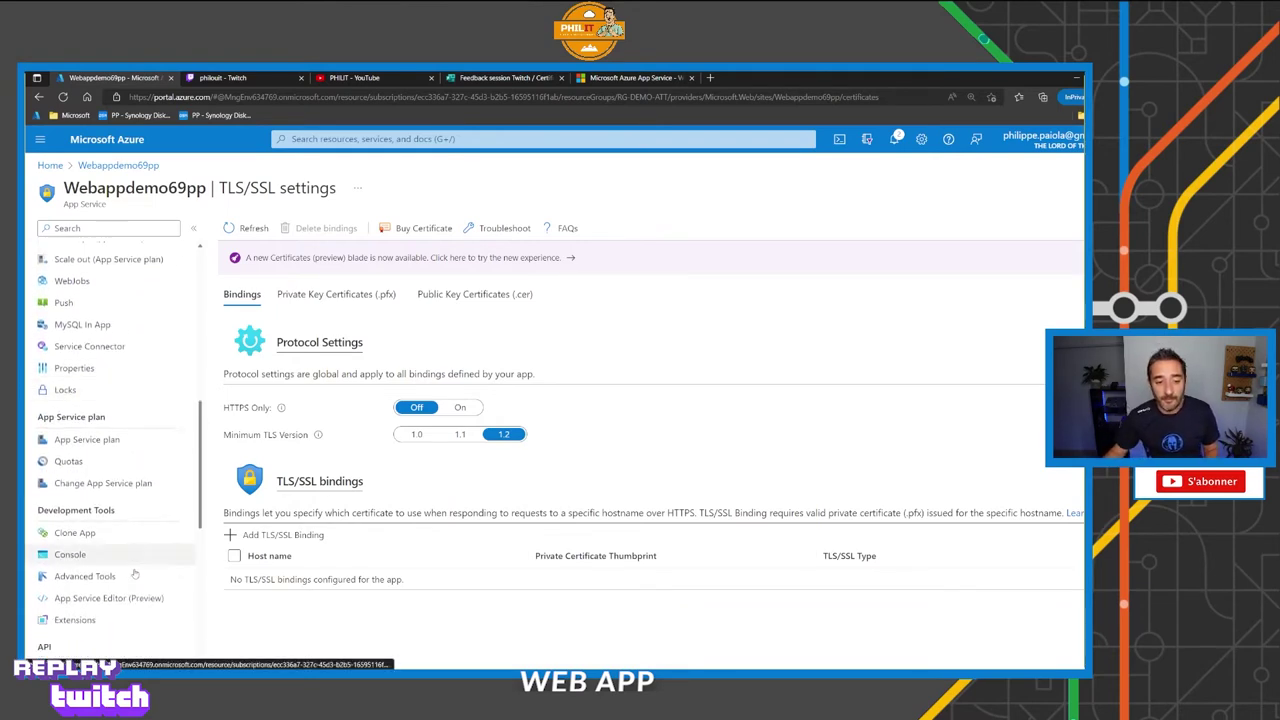
{"action": "scroll", "coordinate": [134, 575], "scroll_direction": "down", "scroll_amount": 2}
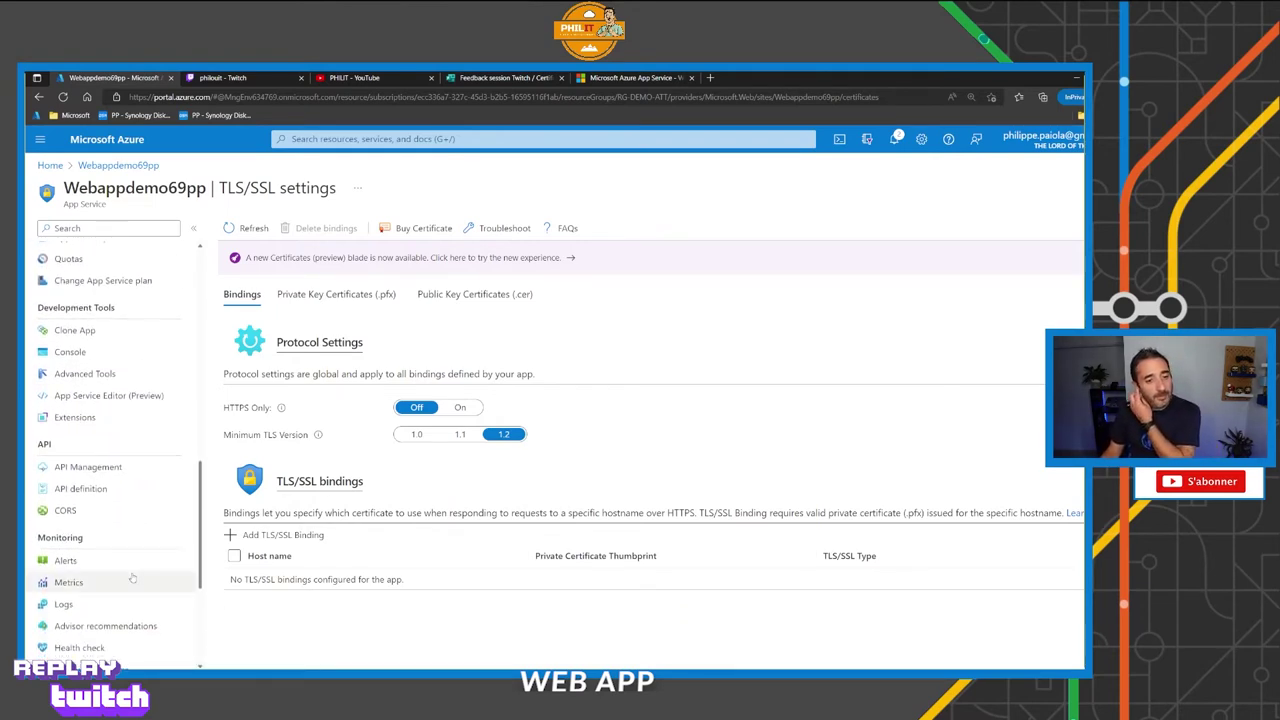
{"action": "left_click", "coordinate": [88, 378]}
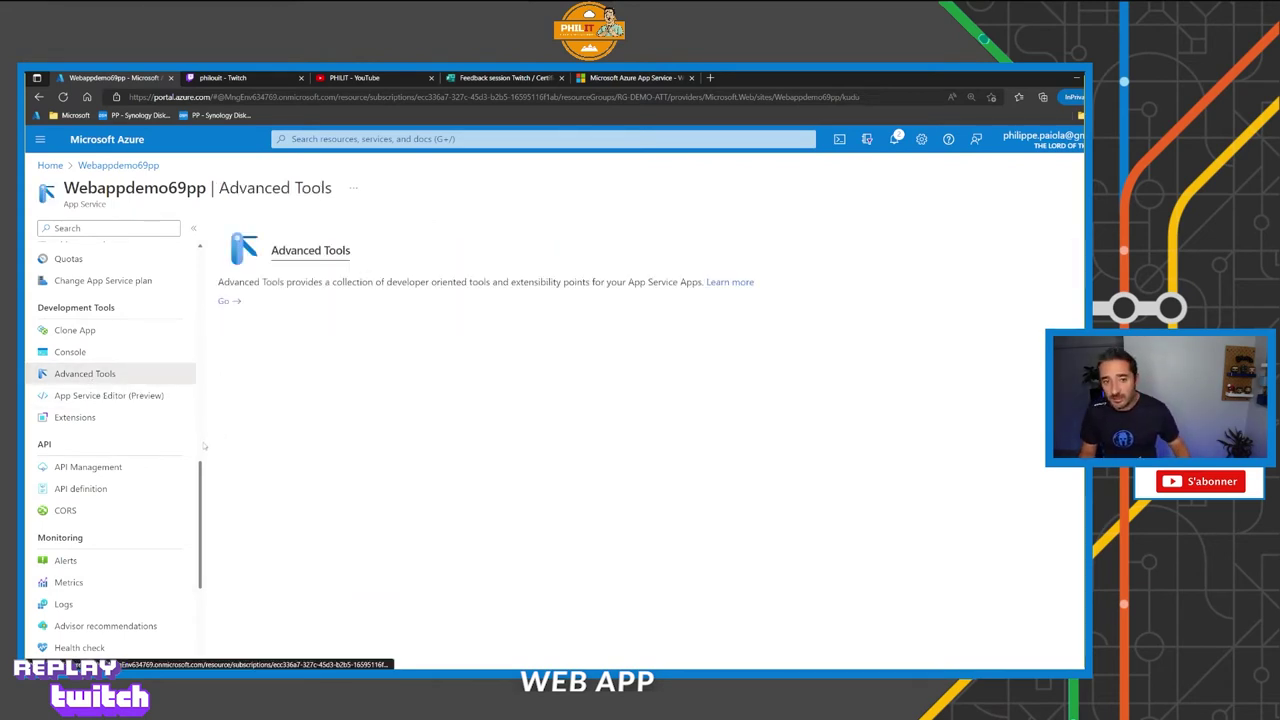
{"action": "left_click", "coordinate": [228, 301]}
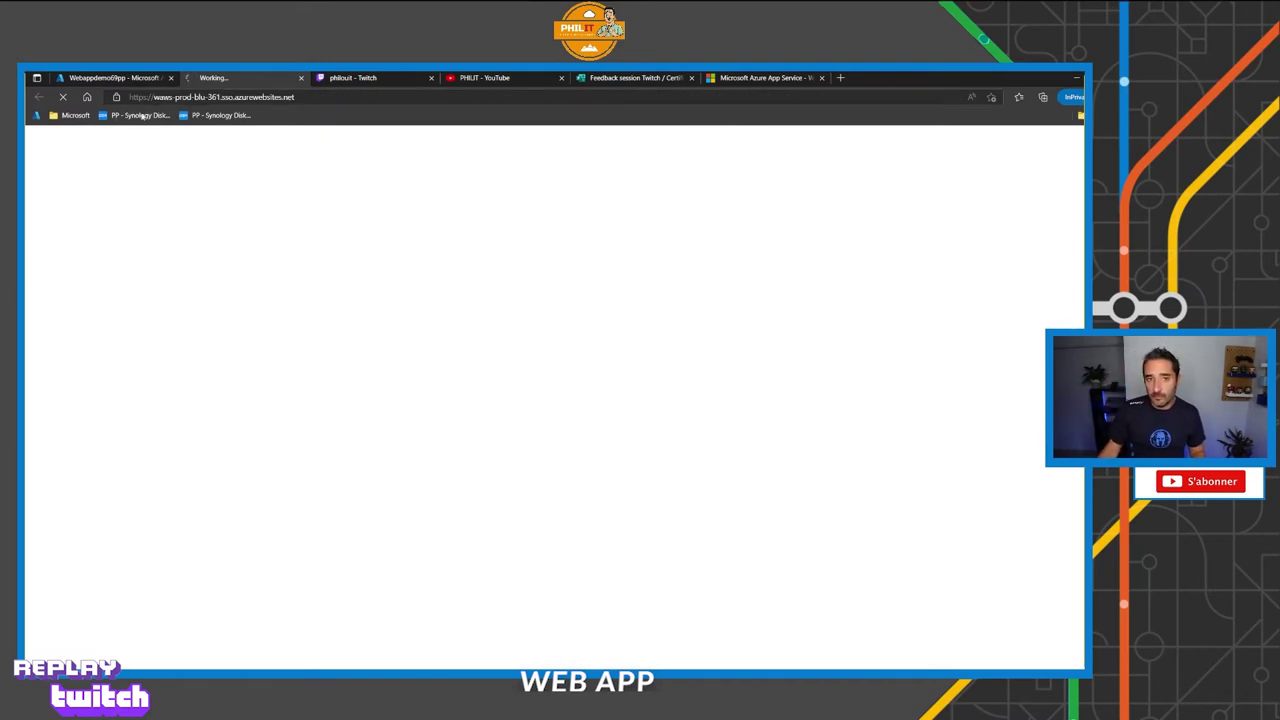
{"action": "left_click", "coordinate": [150, 78]}
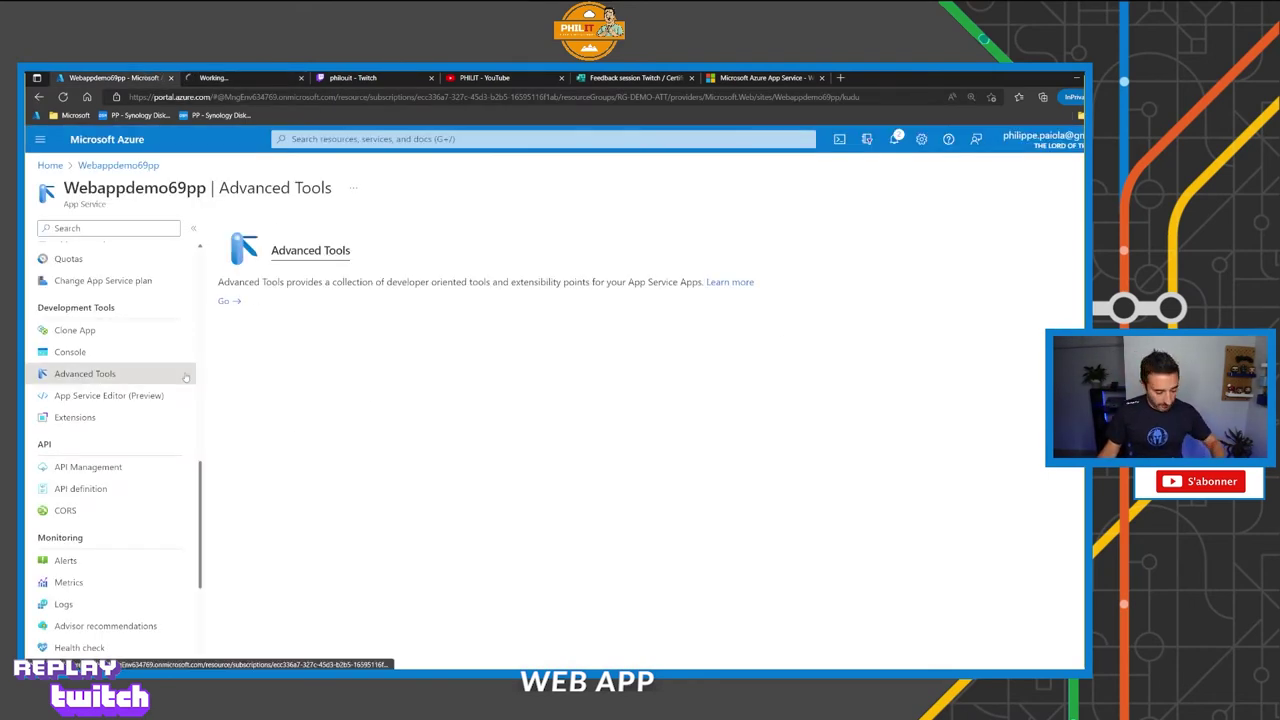
{"action": "left_click_drag", "start_coordinate": [135, 374], "coordinate": [215, 374]}
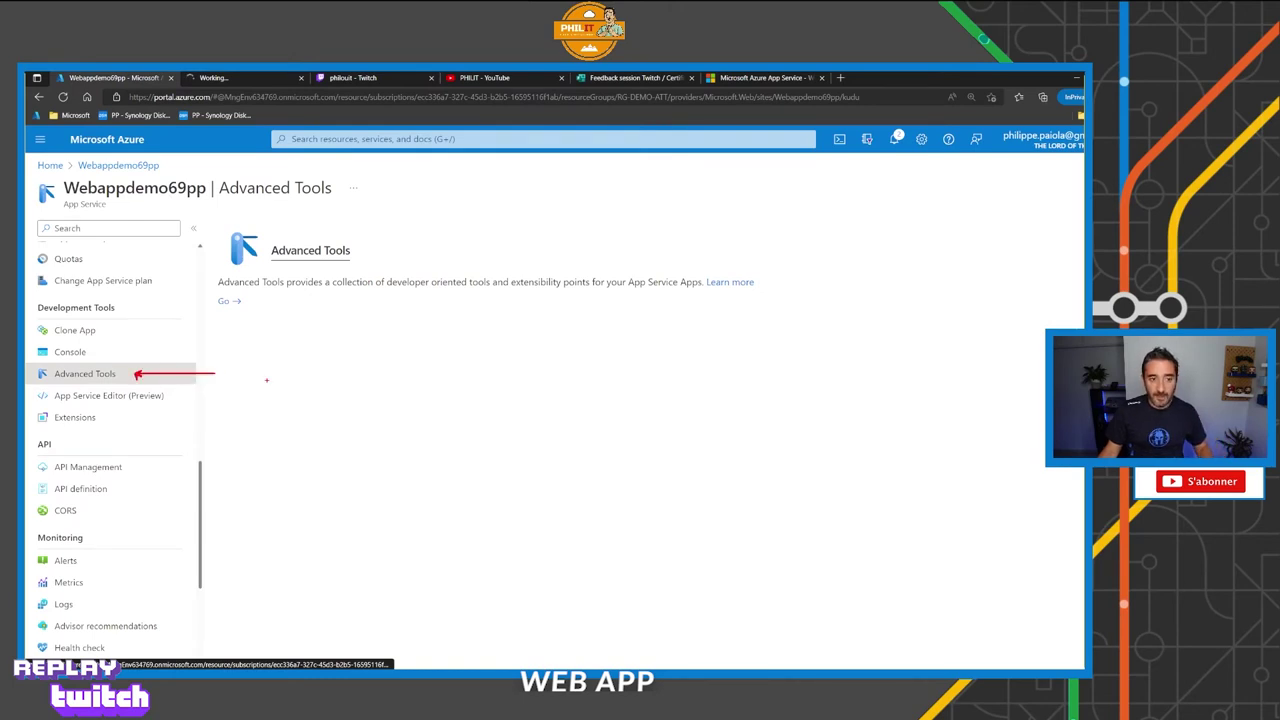
{"action": "key", "text": "Escape"}
{"action": "key", "text": "ctrl+Tab"}
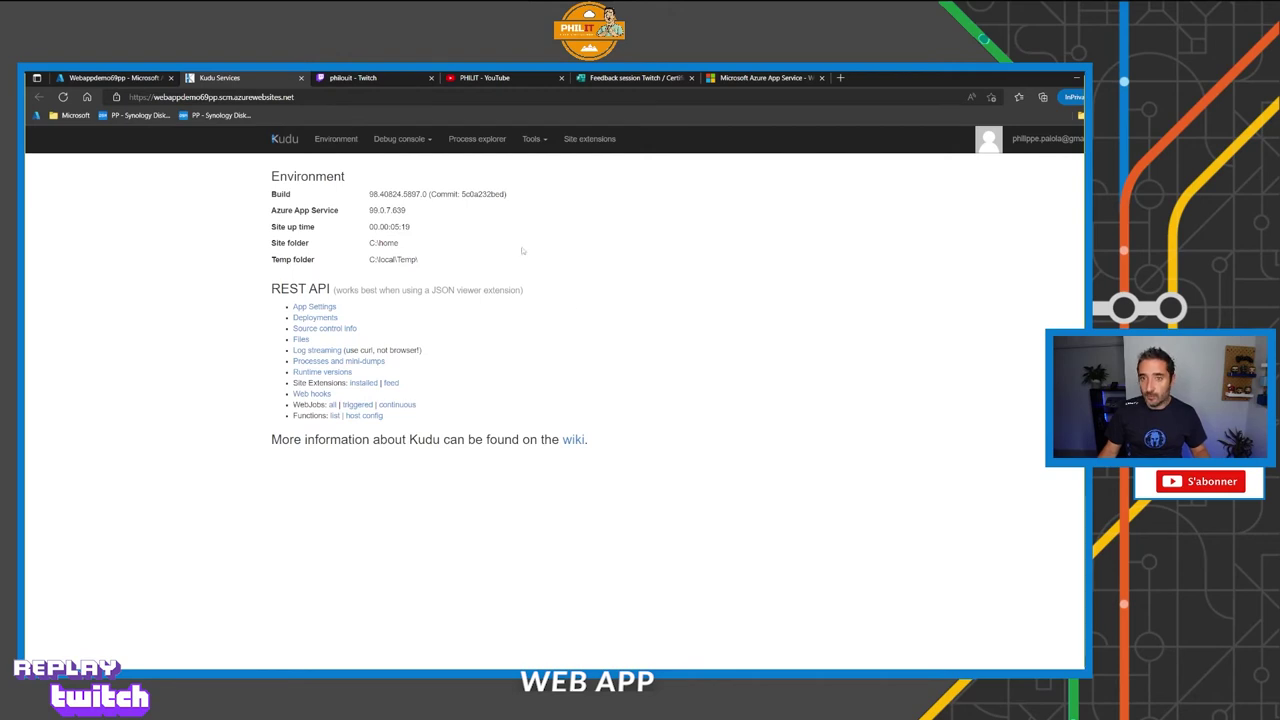
Open a Kudu debug console, first CMD, then switch it to PowerShell.
{"action": "left_click", "coordinate": [429, 143]}
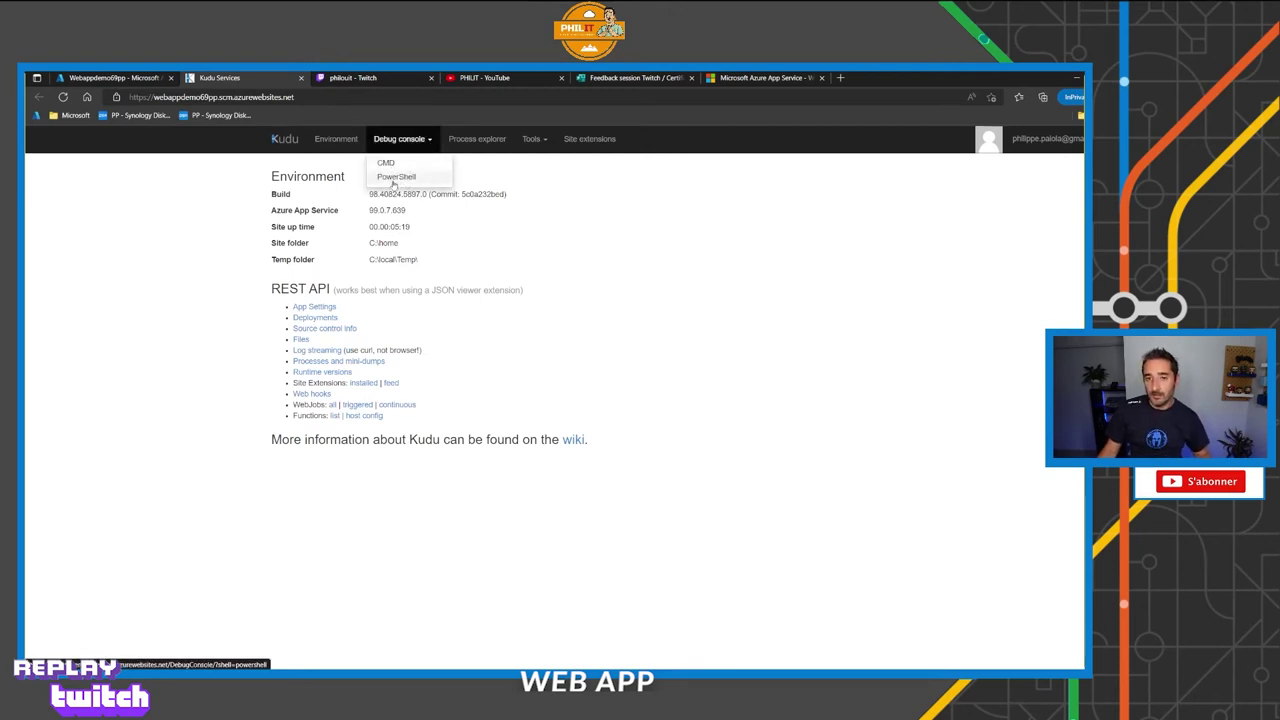
{"action": "left_click", "coordinate": [386, 163]}
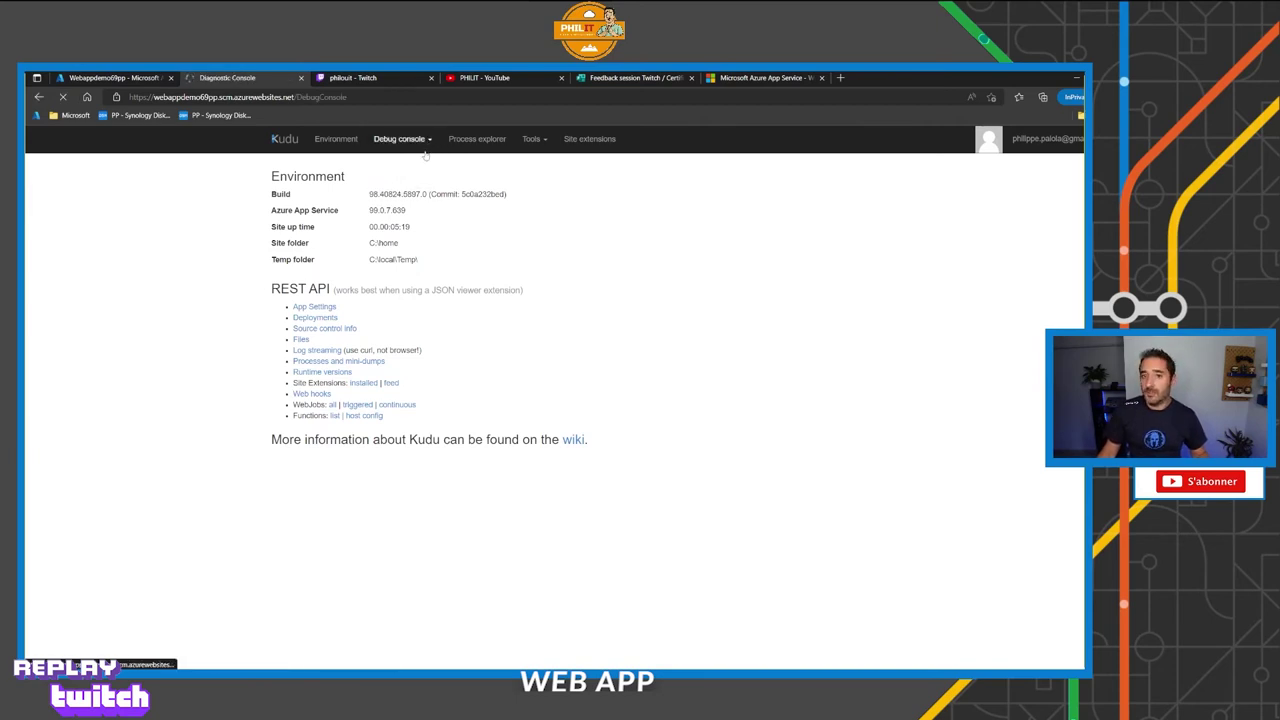
{"action": "left_click", "coordinate": [427, 143]}
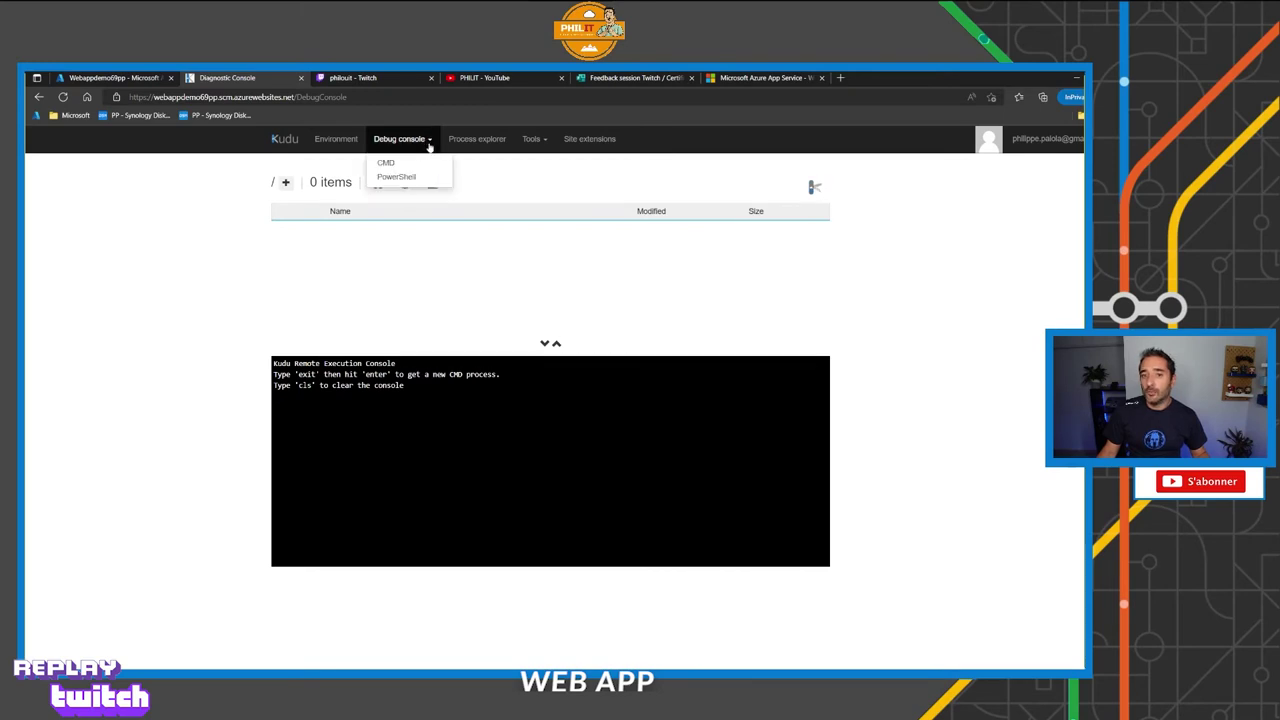
{"action": "left_click", "coordinate": [404, 177]}
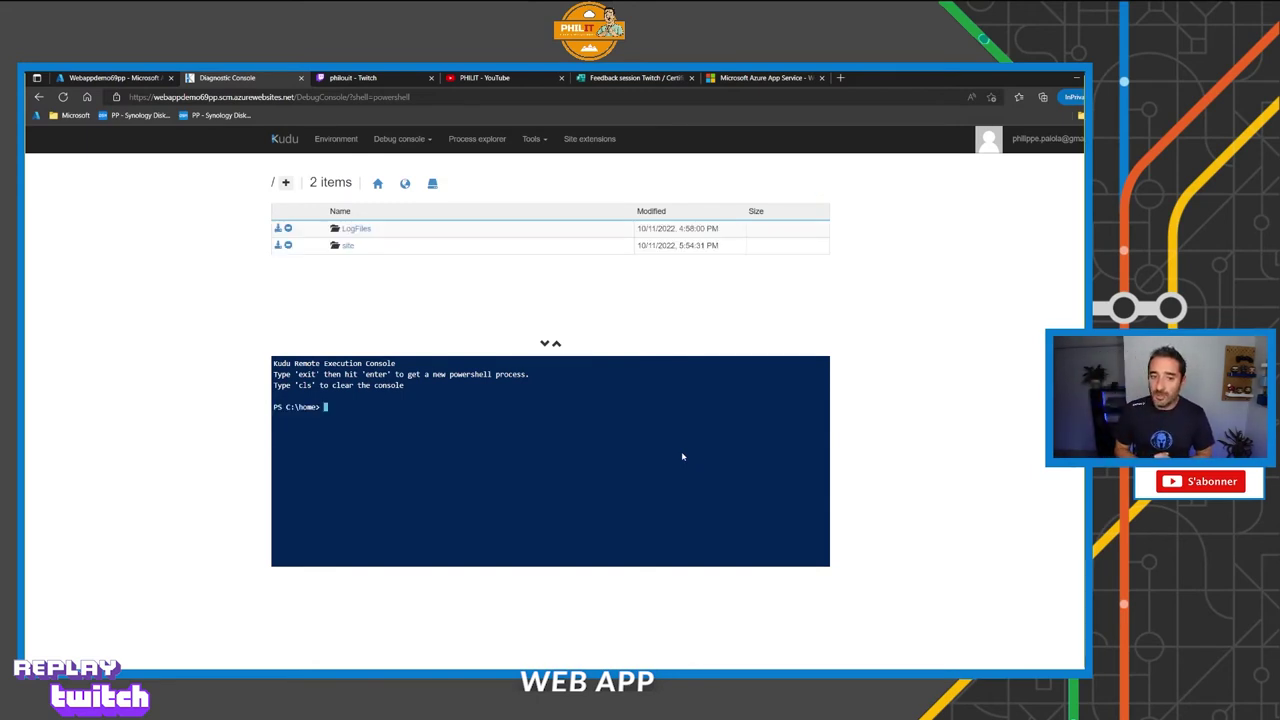
Run ps -ef and get-process in PowerShell, then close the console tab.
{"action": "type", "text": "ps -ef"}
{"action": "key", "text": "Return"}
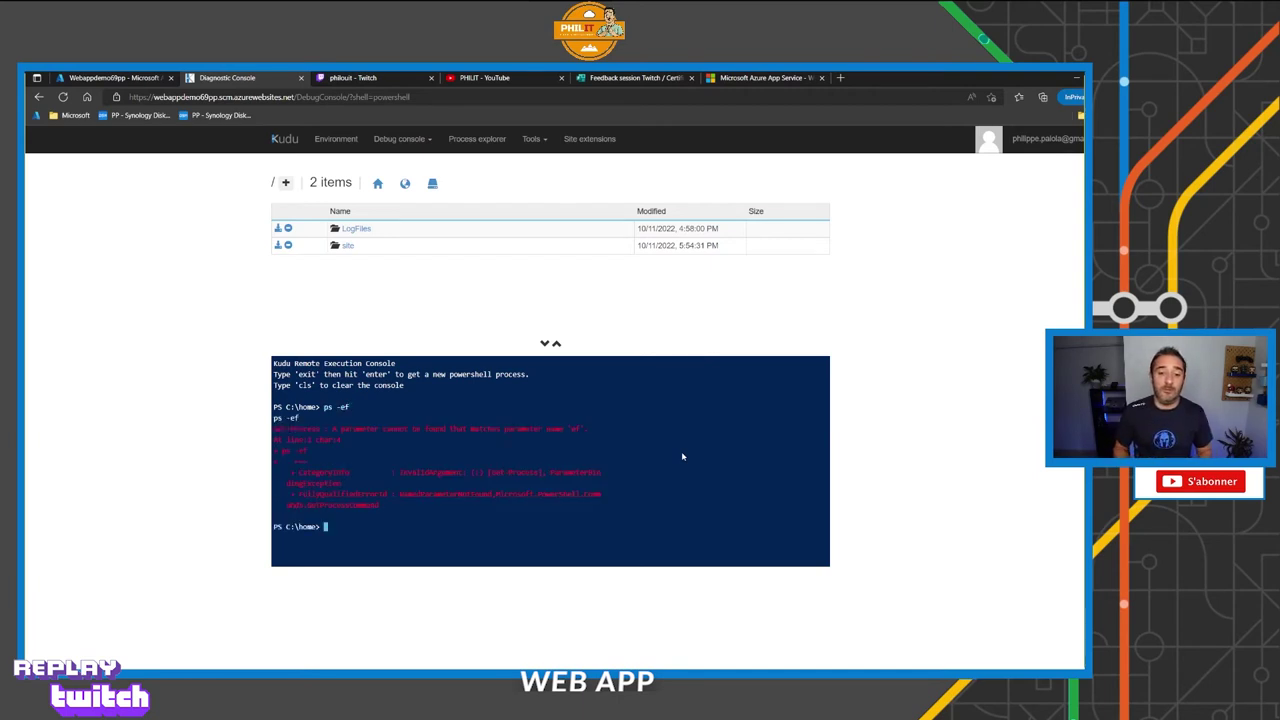
{"action": "type", "text": "get-process"}
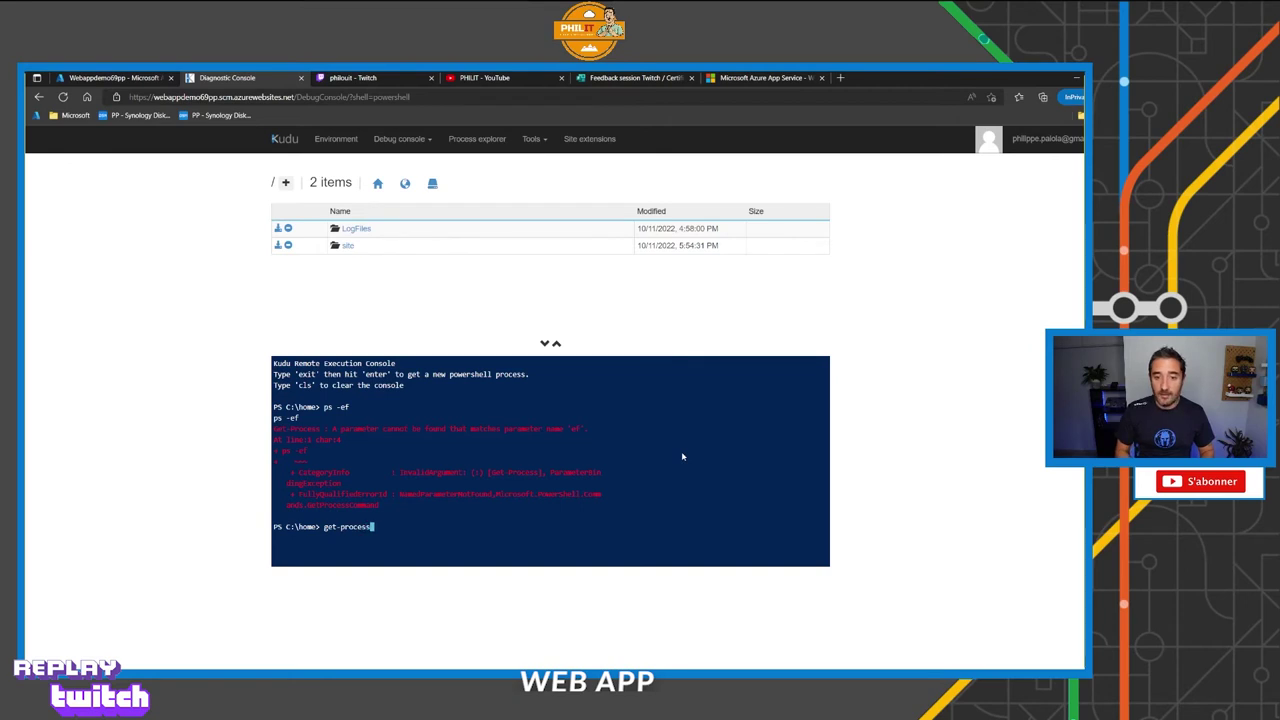
{"action": "key", "text": "Return"}
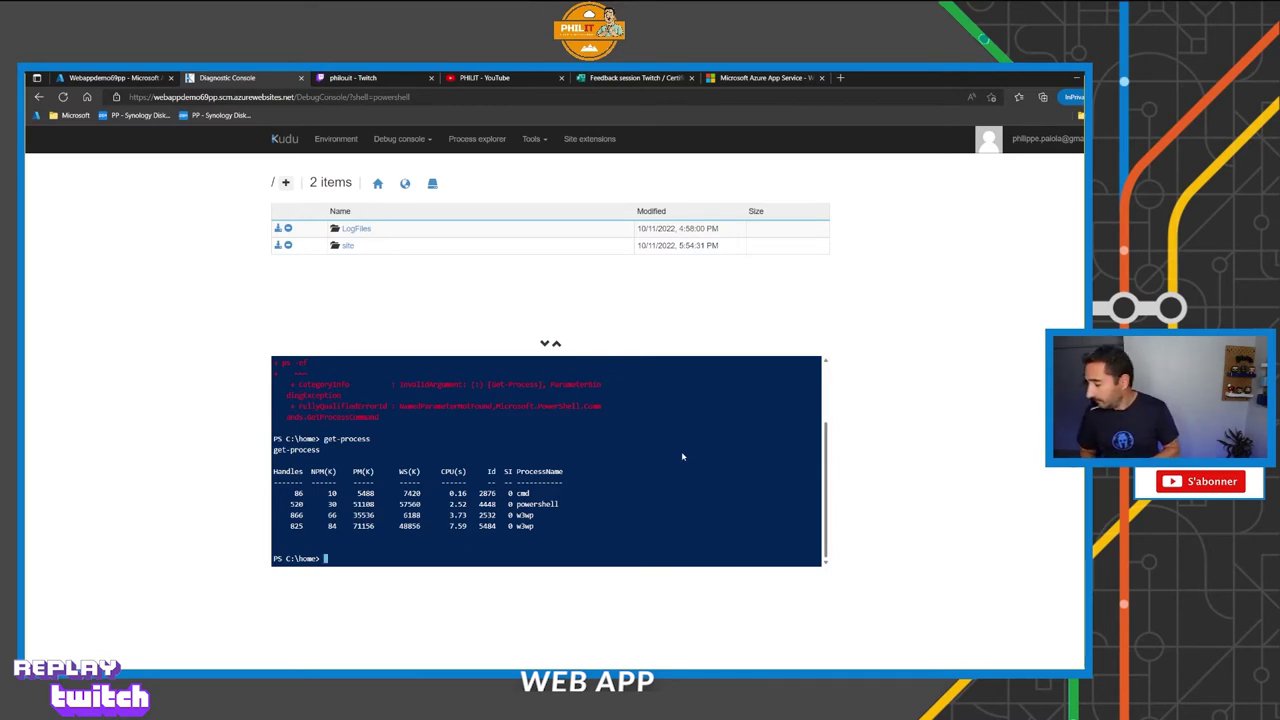
{"action": "left_click", "coordinate": [301, 78]}
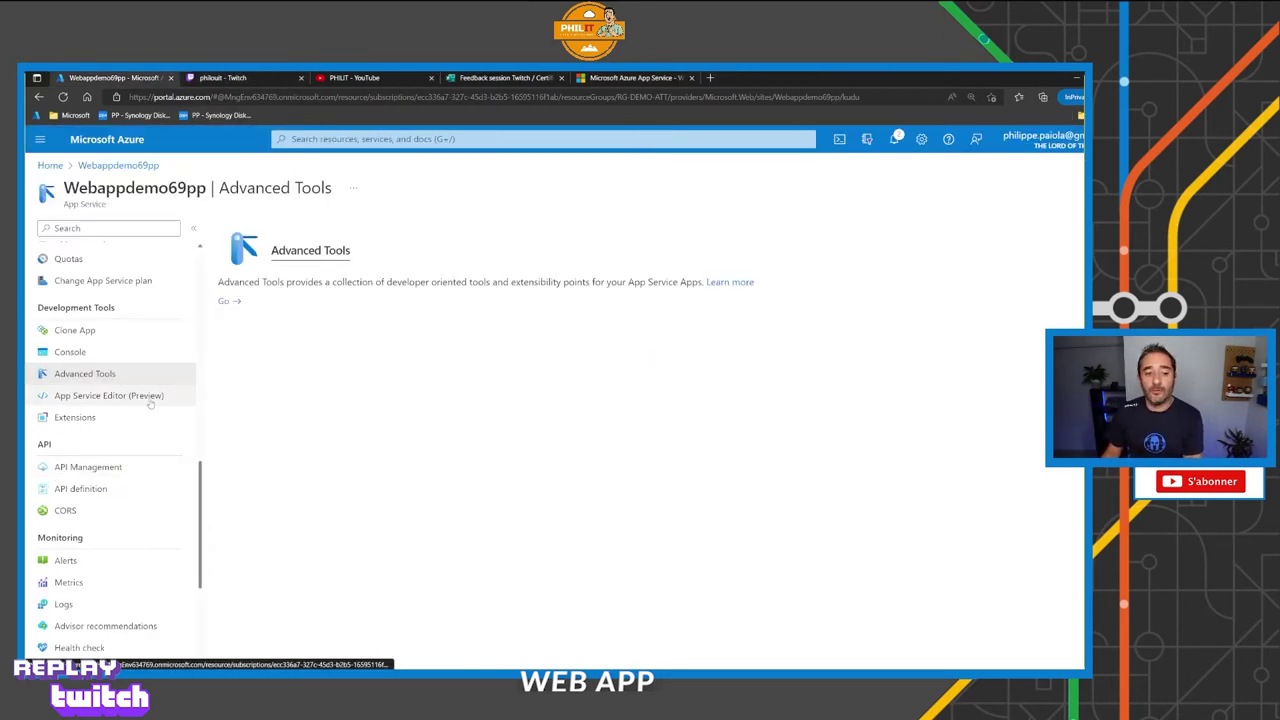
Open Scale out (App Service plan) for Webappdemo69pp.
{"action": "scroll", "coordinate": [147, 405], "scroll_direction": "up", "scroll_amount": 5}
{"action": "scroll", "coordinate": [147, 405], "scroll_direction": "up", "scroll_amount": 3}
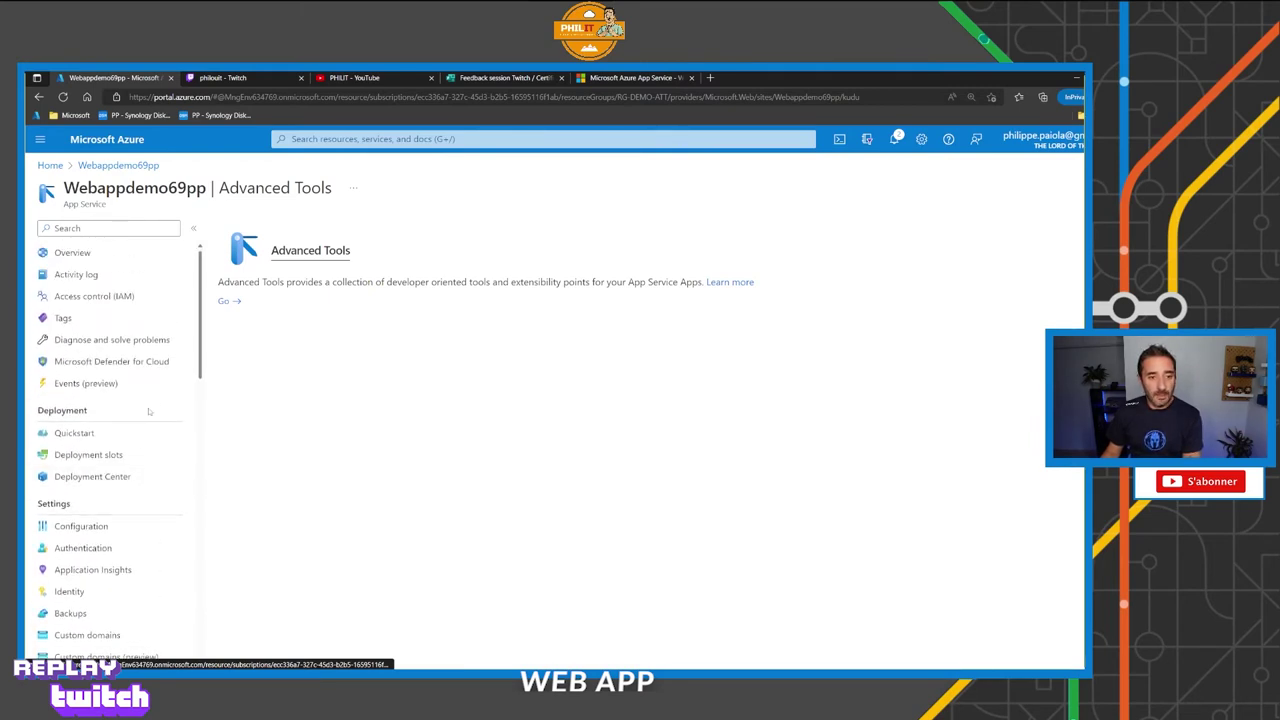
{"action": "scroll", "coordinate": [165, 425], "scroll_direction": "down", "scroll_amount": 3}
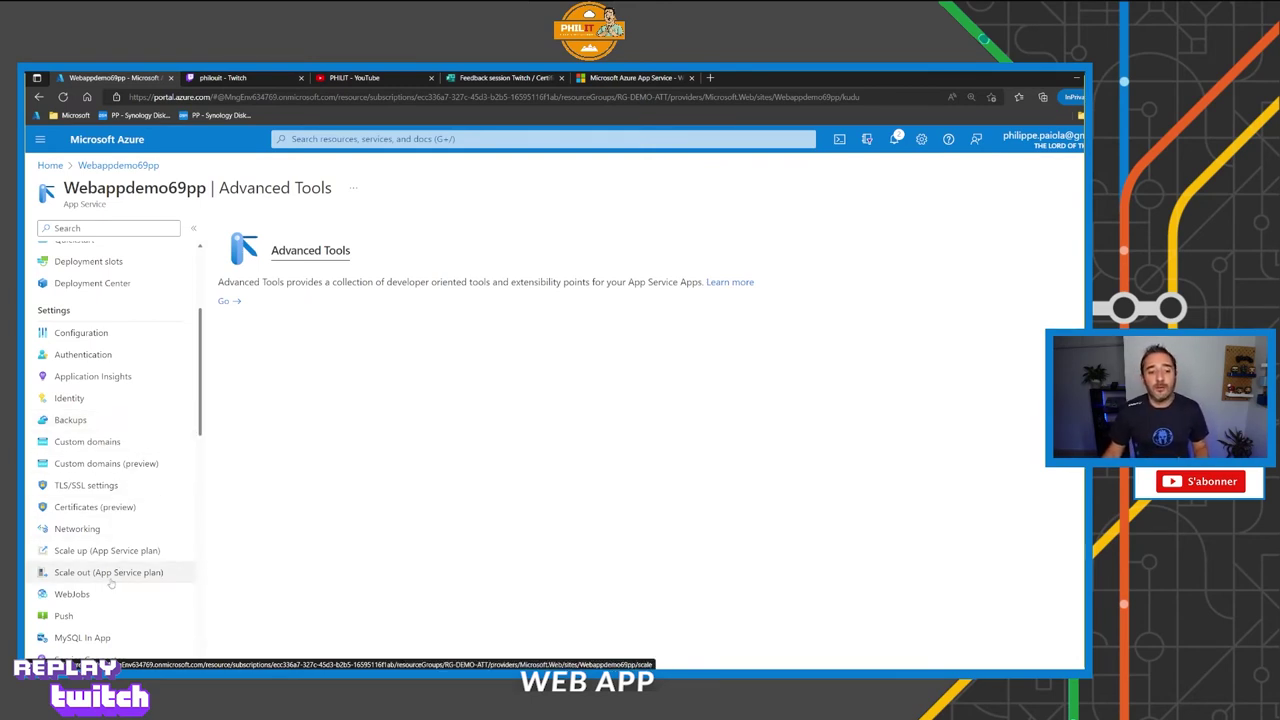
{"action": "left_click", "coordinate": [122, 578]}
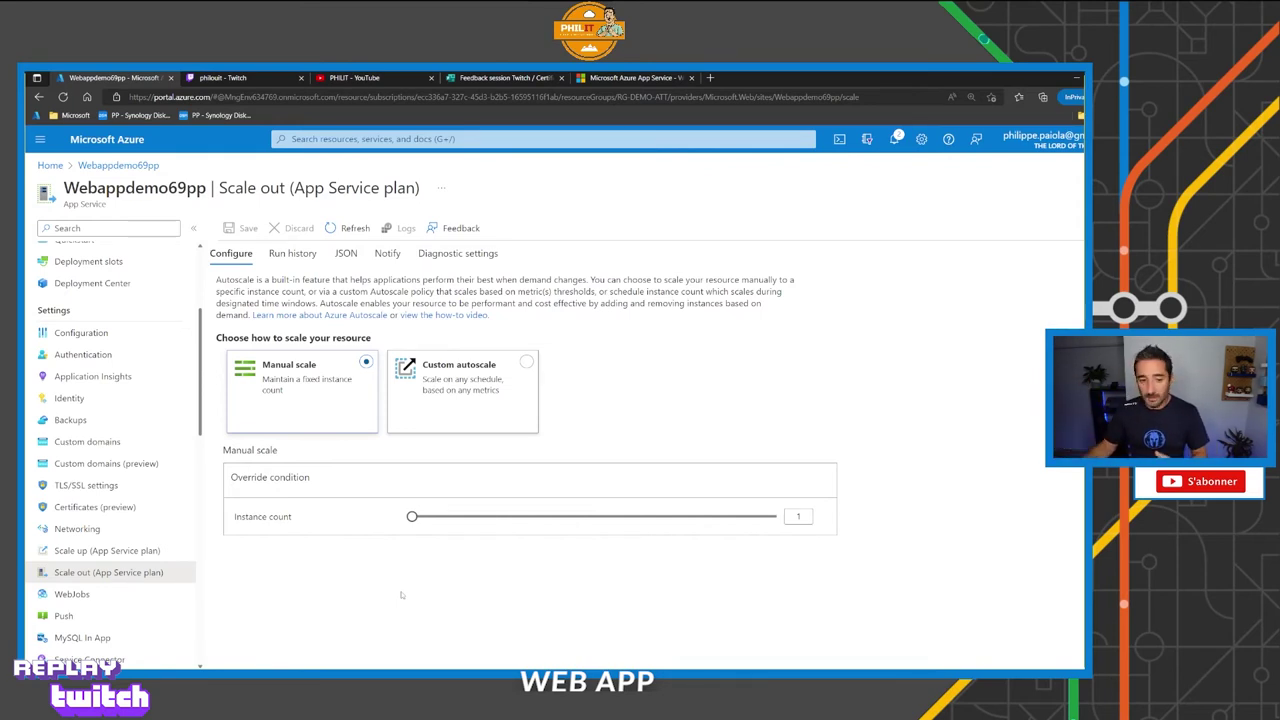
{"action": "left_click_drag", "start_coordinate": [142, 542], "coordinate": [182, 515]}
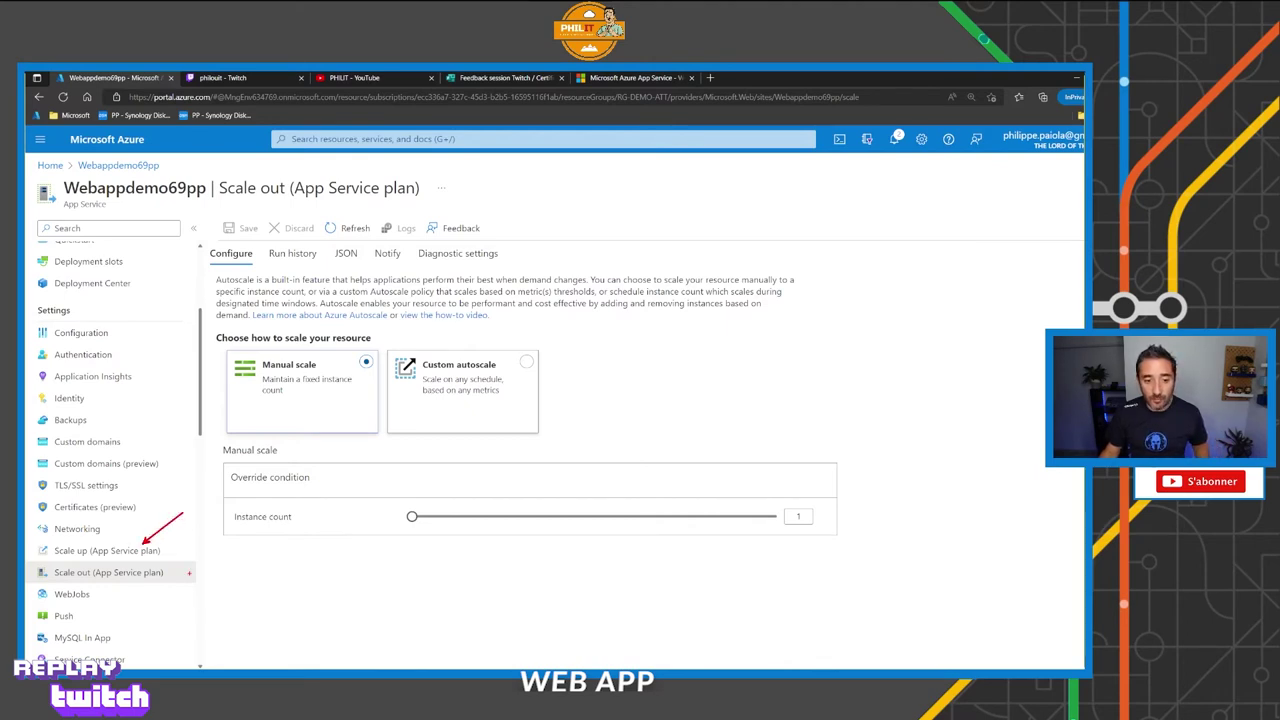
{"action": "left_click_drag", "start_coordinate": [113, 585], "coordinate": [206, 666]}
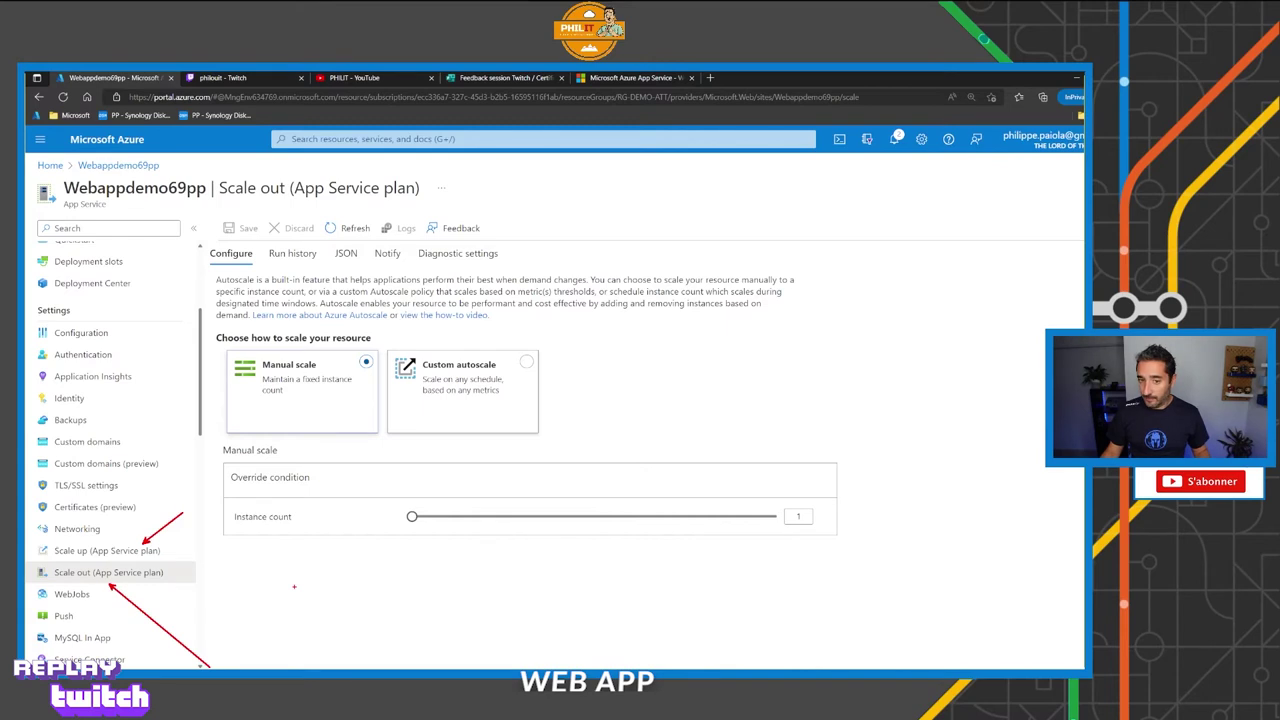
{"action": "key", "text": "Escape"}
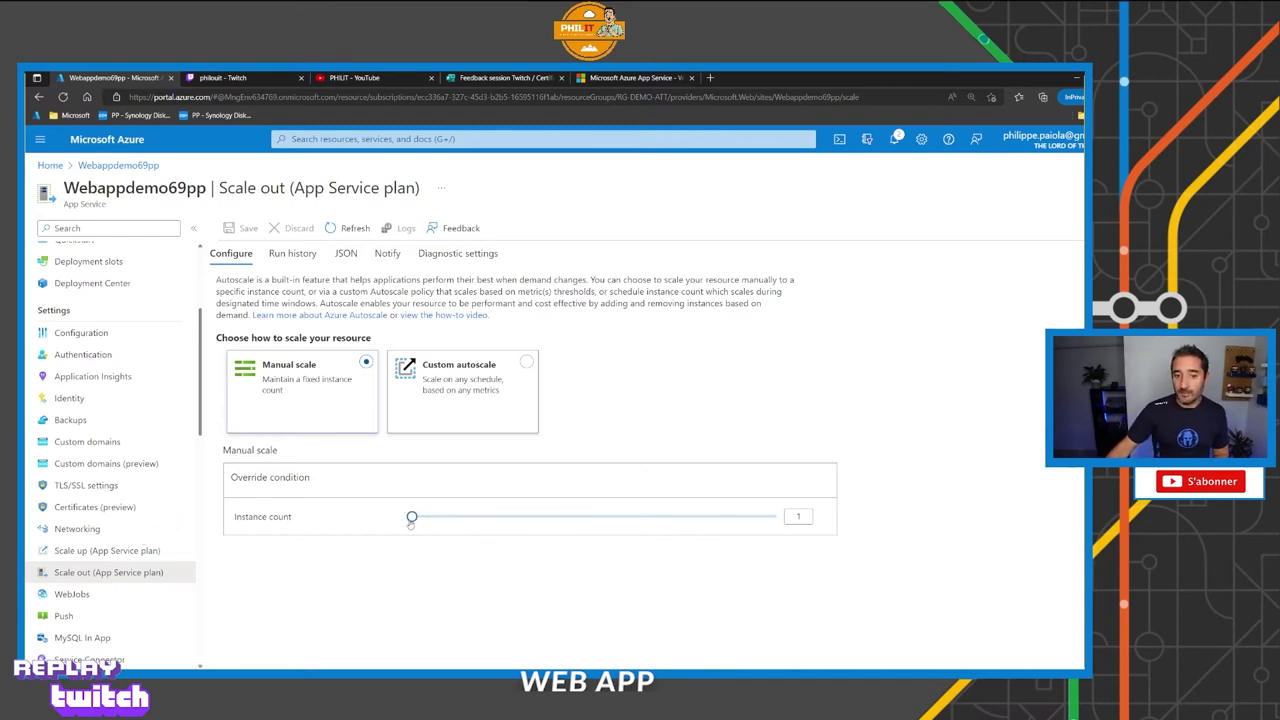
Try manual instance counts of 15 and 20, then return the count to 1.
{"action": "mouse_move", "coordinate": [411, 520]}
{"action": "left_click_drag", "start_coordinate": [411, 520], "coordinate": [734, 518]}
{"action": "left_click_drag", "start_coordinate": [645, 521], "coordinate": [785, 517]}
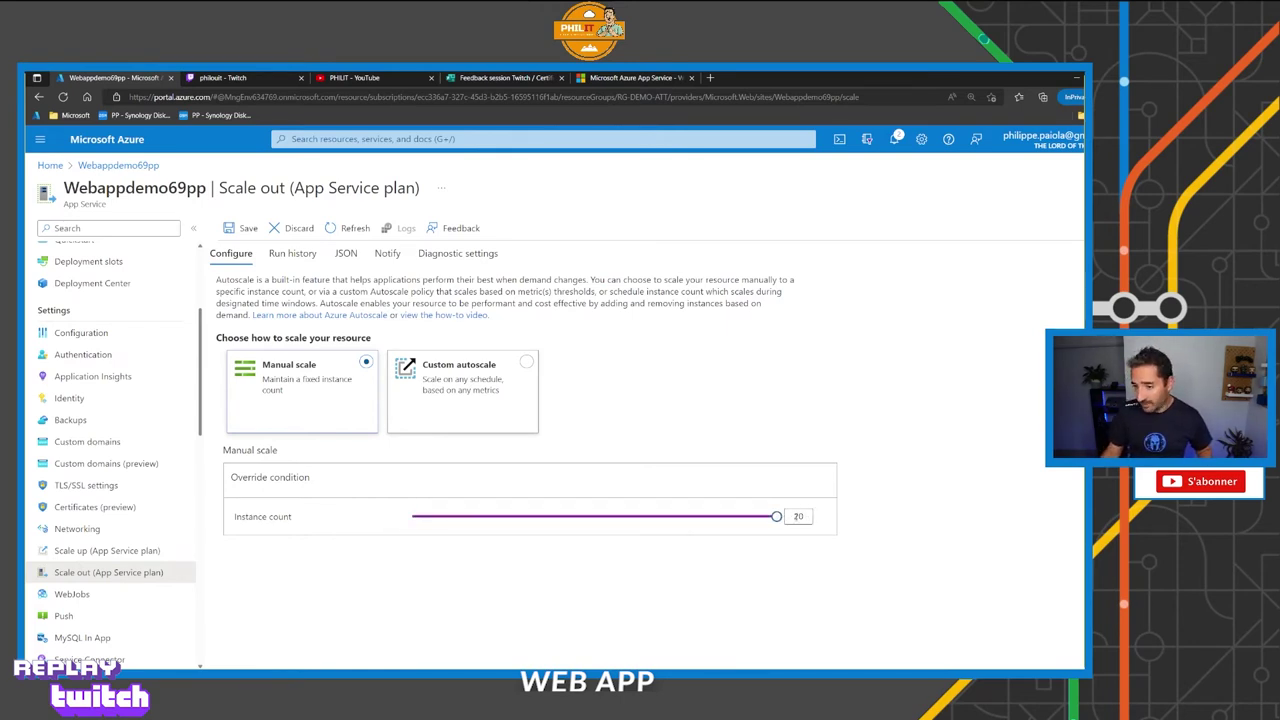
{"action": "left_click_drag", "start_coordinate": [777, 517], "coordinate": [412, 518]}
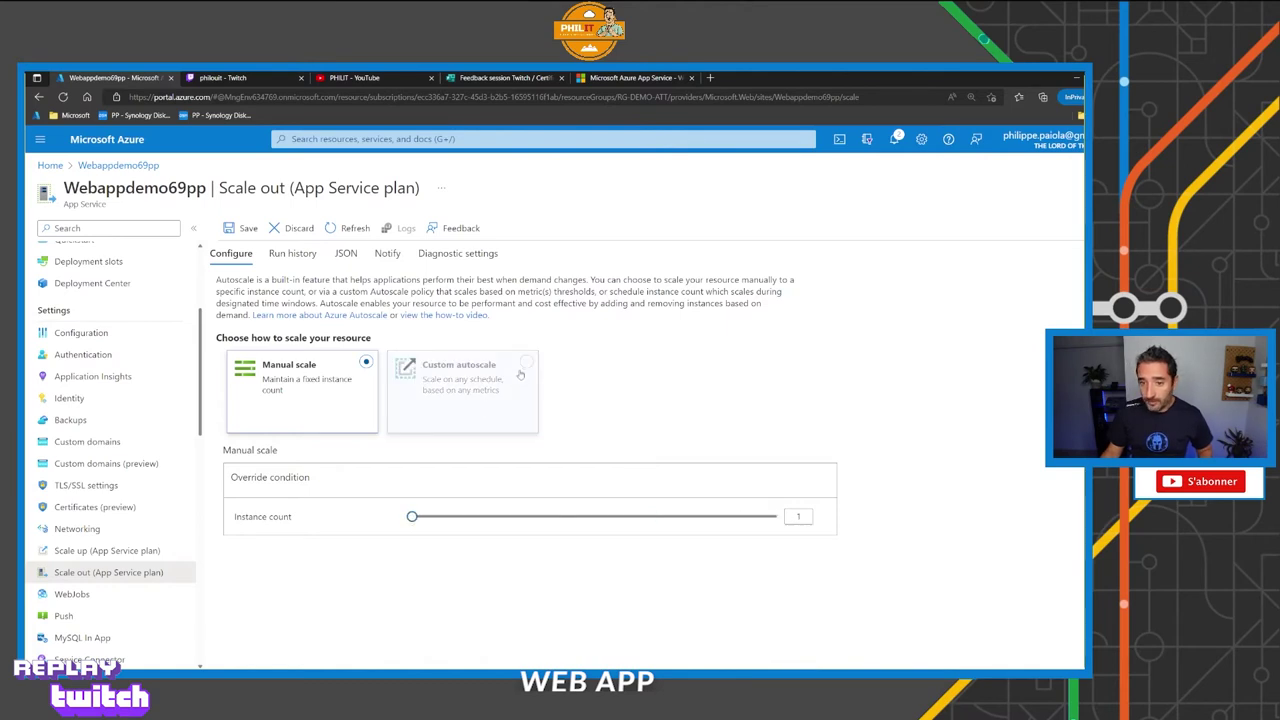
Select Custom autoscale and choose Scale based on a metric.
{"action": "left_click", "coordinate": [520, 374]}
{"action": "scroll", "coordinate": [483, 573], "scroll_direction": "down", "scroll_amount": 1}
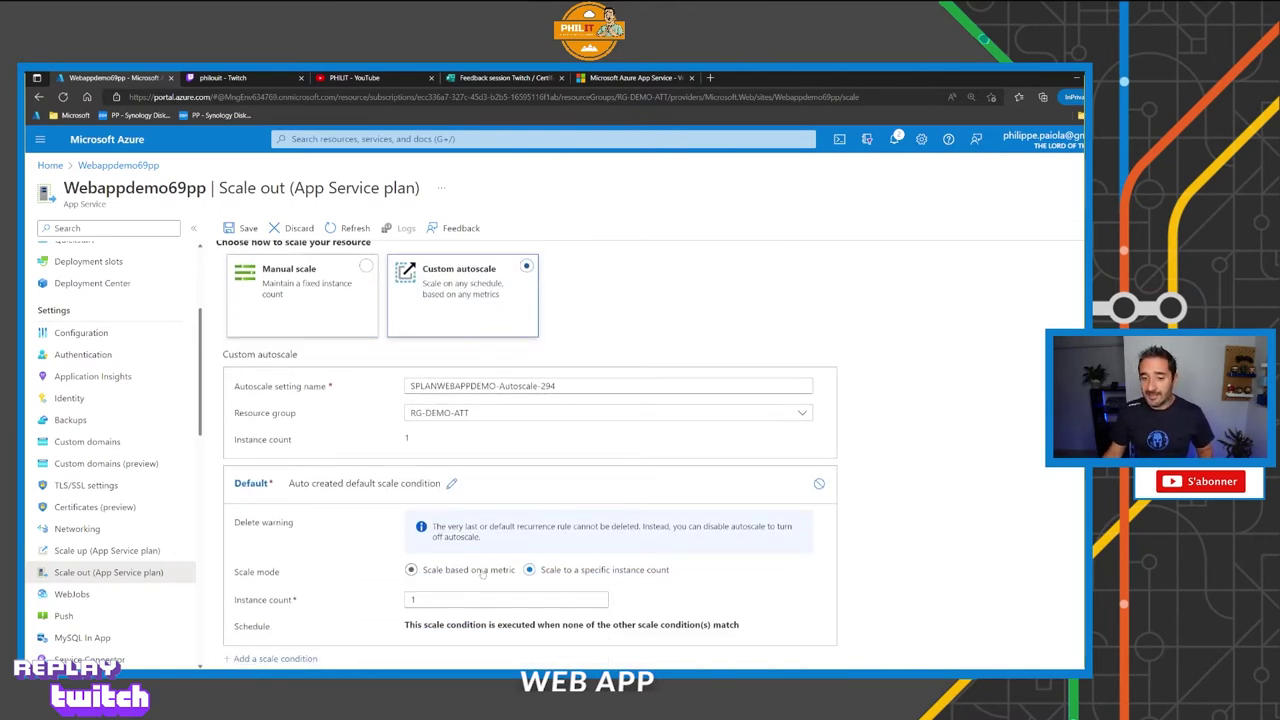
{"action": "left_click", "coordinate": [438, 575]}
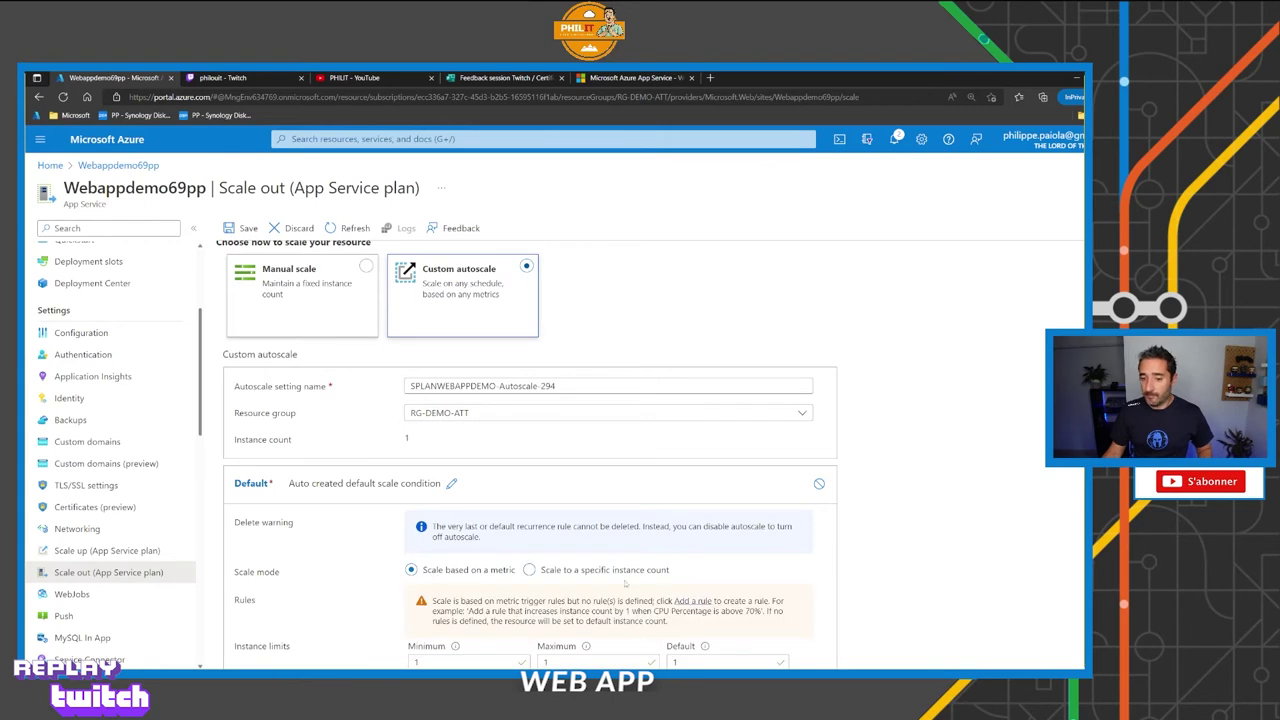
{"action": "scroll", "coordinate": [625, 583], "scroll_direction": "down", "scroll_amount": 1}
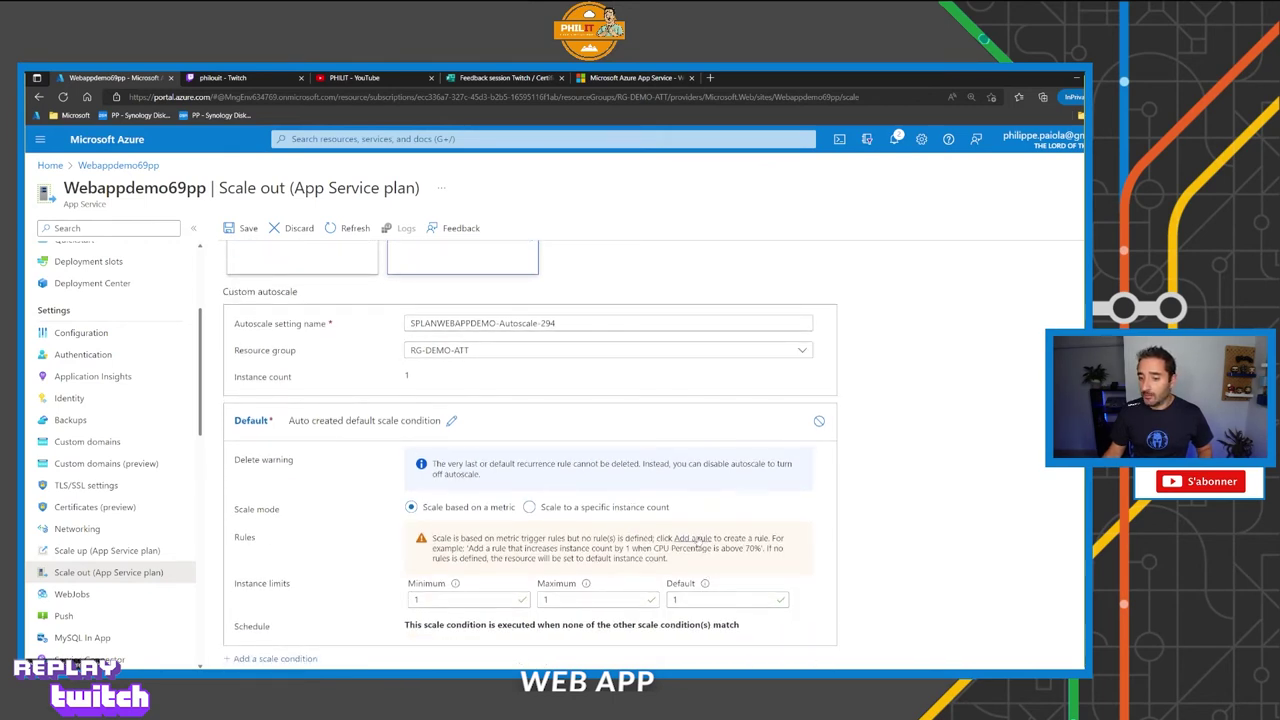
Review a new CPU Percentage scale rule, then close it without adding it.
{"action": "left_click", "coordinate": [695, 539]}
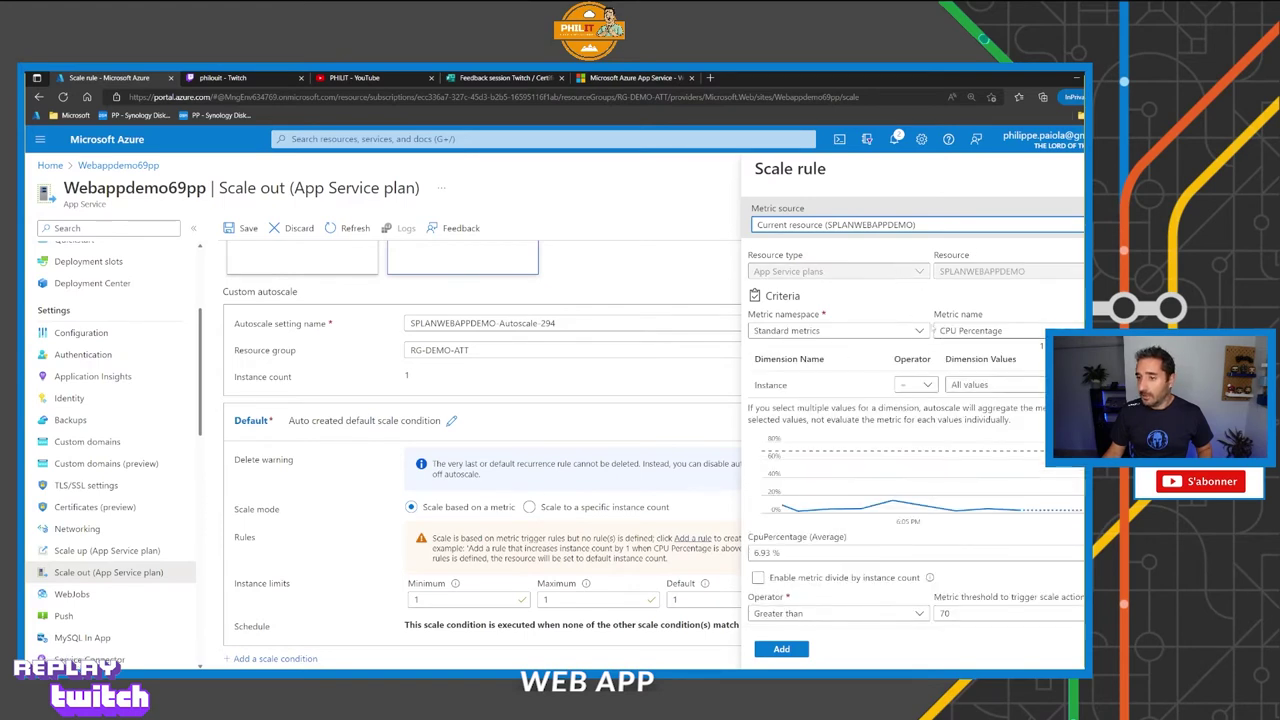
{"action": "left_click", "coordinate": [958, 331]}
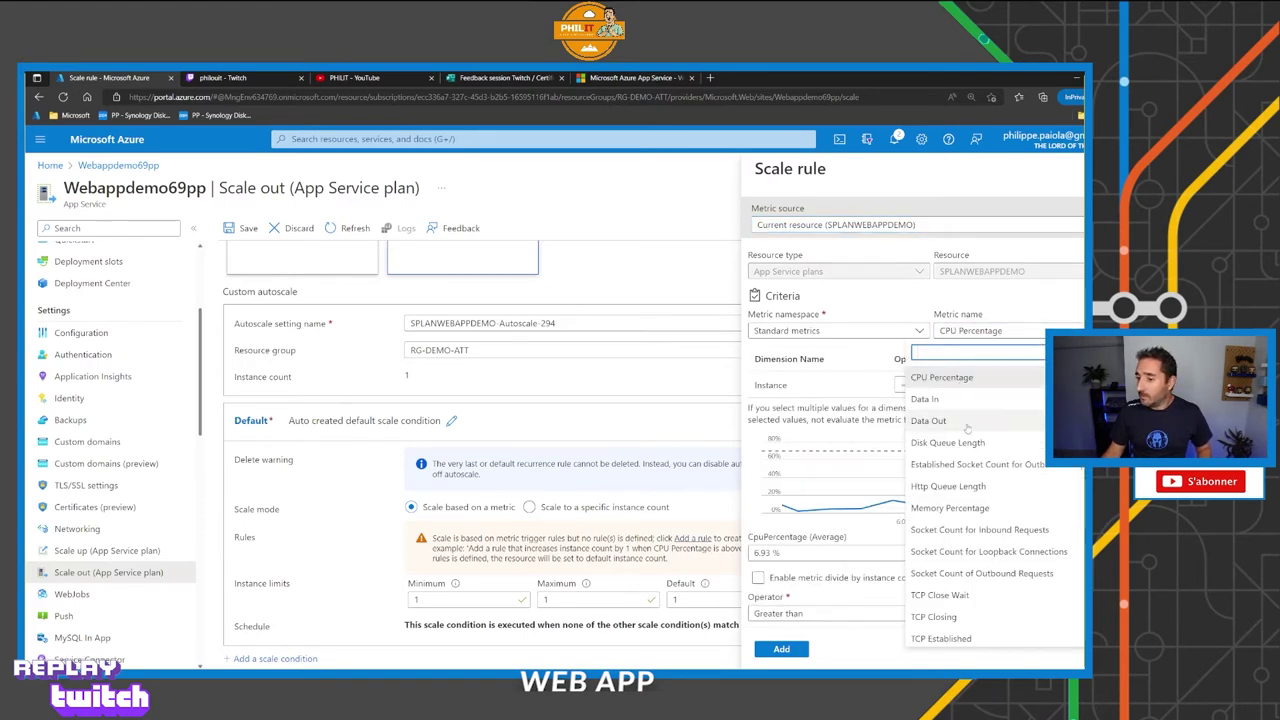
{"action": "scroll", "coordinate": [967, 427], "scroll_direction": "down", "scroll_amount": 3}
{"action": "scroll", "coordinate": [967, 427], "scroll_direction": "up", "scroll_amount": 3}
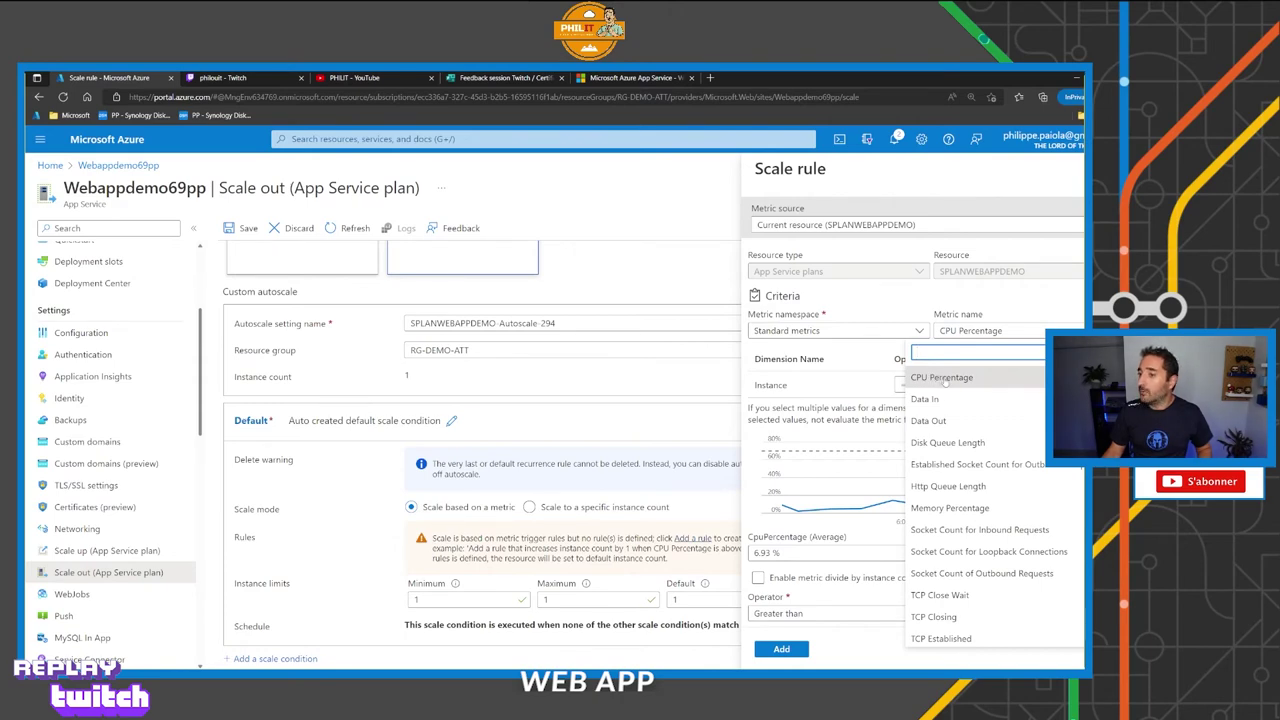
{"action": "left_click", "coordinate": [940, 378]}
{"action": "scroll", "coordinate": [915, 420], "scroll_direction": "down", "scroll_amount": 3}
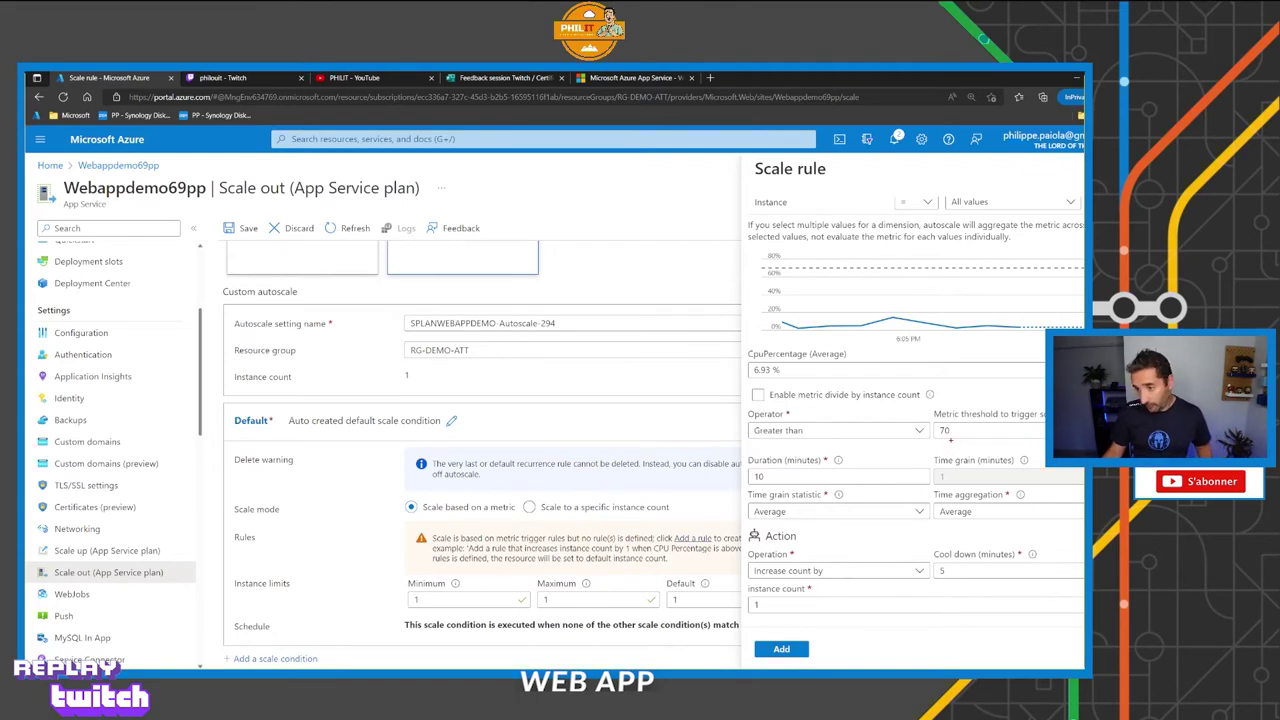
{"action": "left_click_drag", "start_coordinate": [951, 440], "coordinate": [971, 456]}
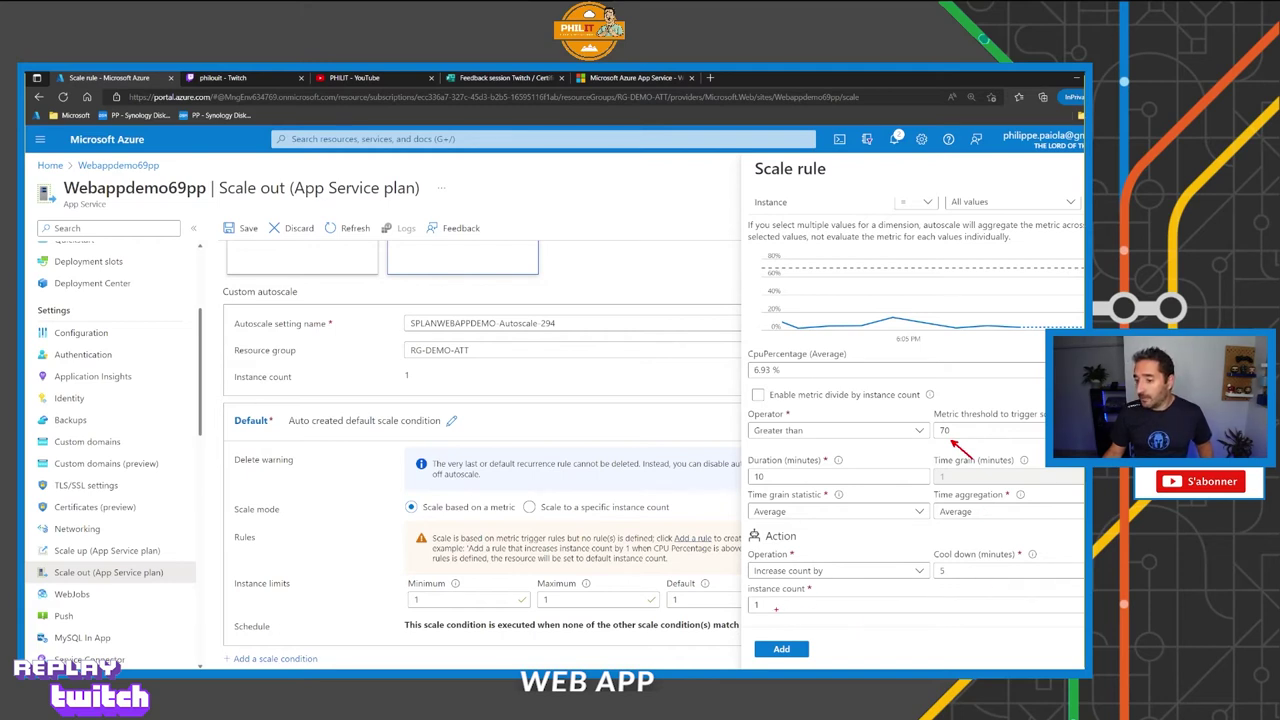
{"action": "left_click_drag", "start_coordinate": [775, 608], "coordinate": [832, 619]}
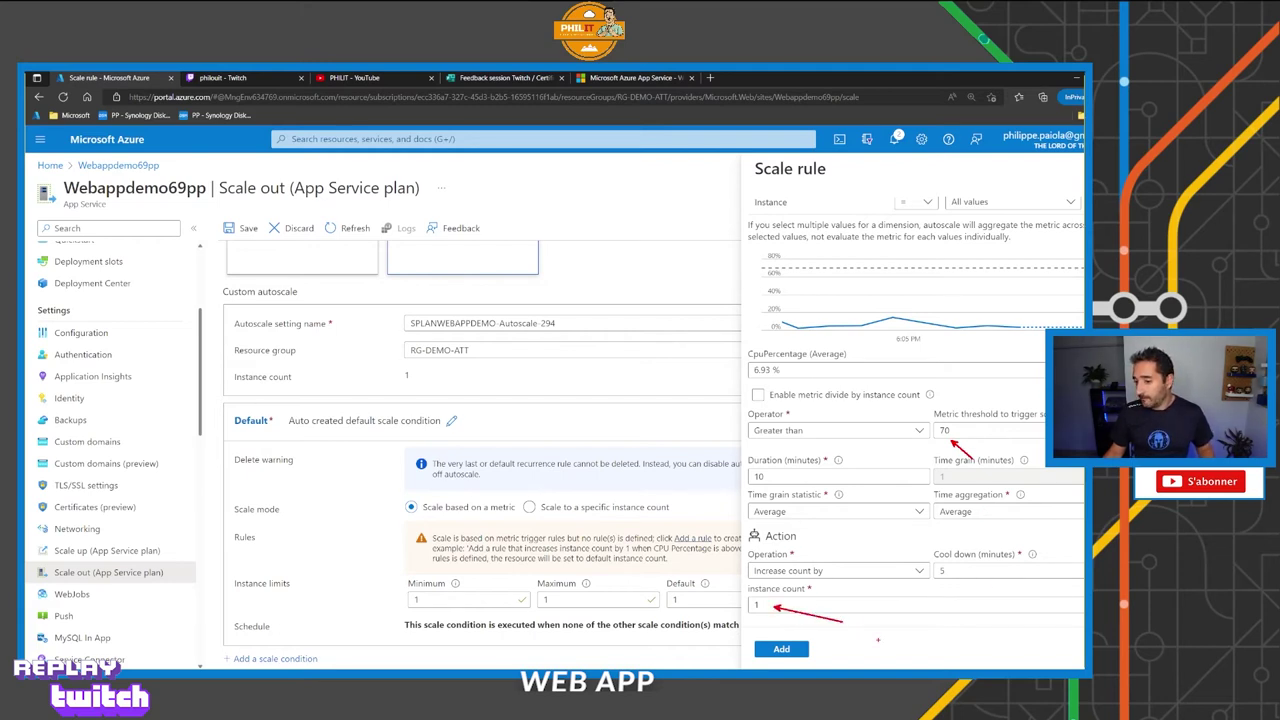
{"action": "key", "text": "Escape"}
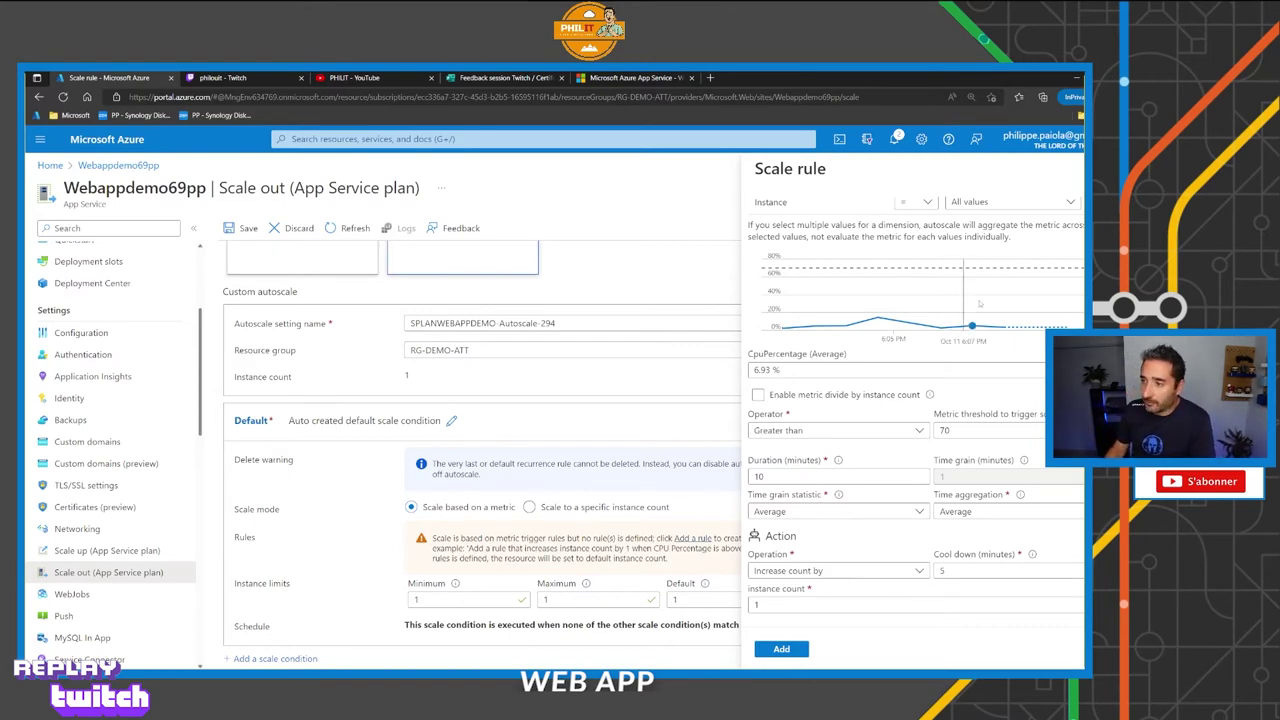
{"action": "key", "text": "Escape"}
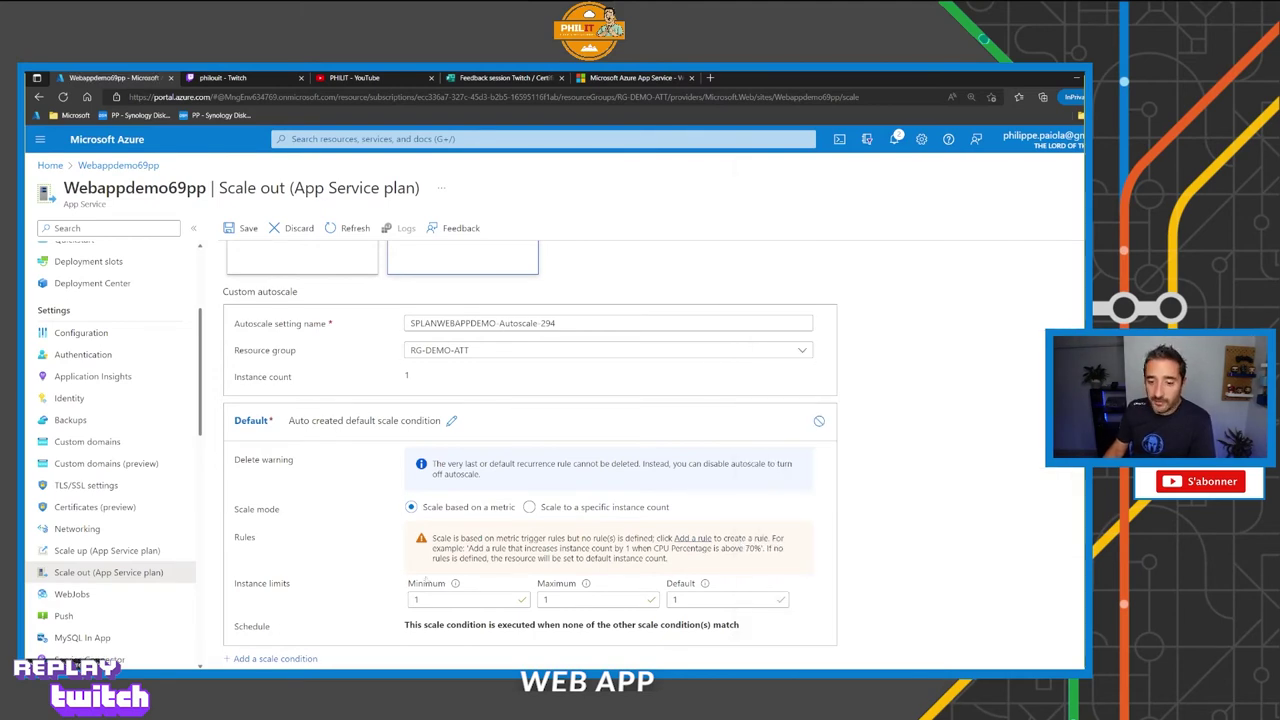
Set the Maximum instance limit to 10, leaving Minimum and Default at 1.
{"action": "left_click", "coordinate": [449, 598]}
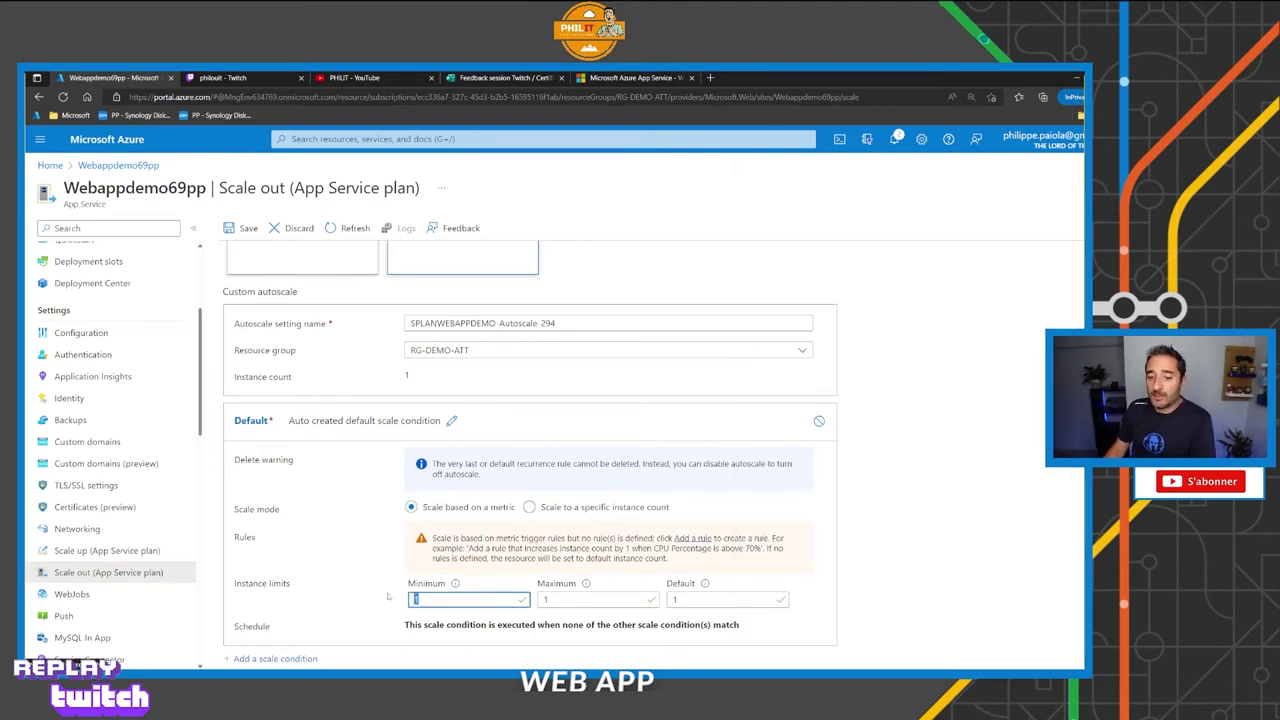
{"action": "left_click", "coordinate": [449, 597]}
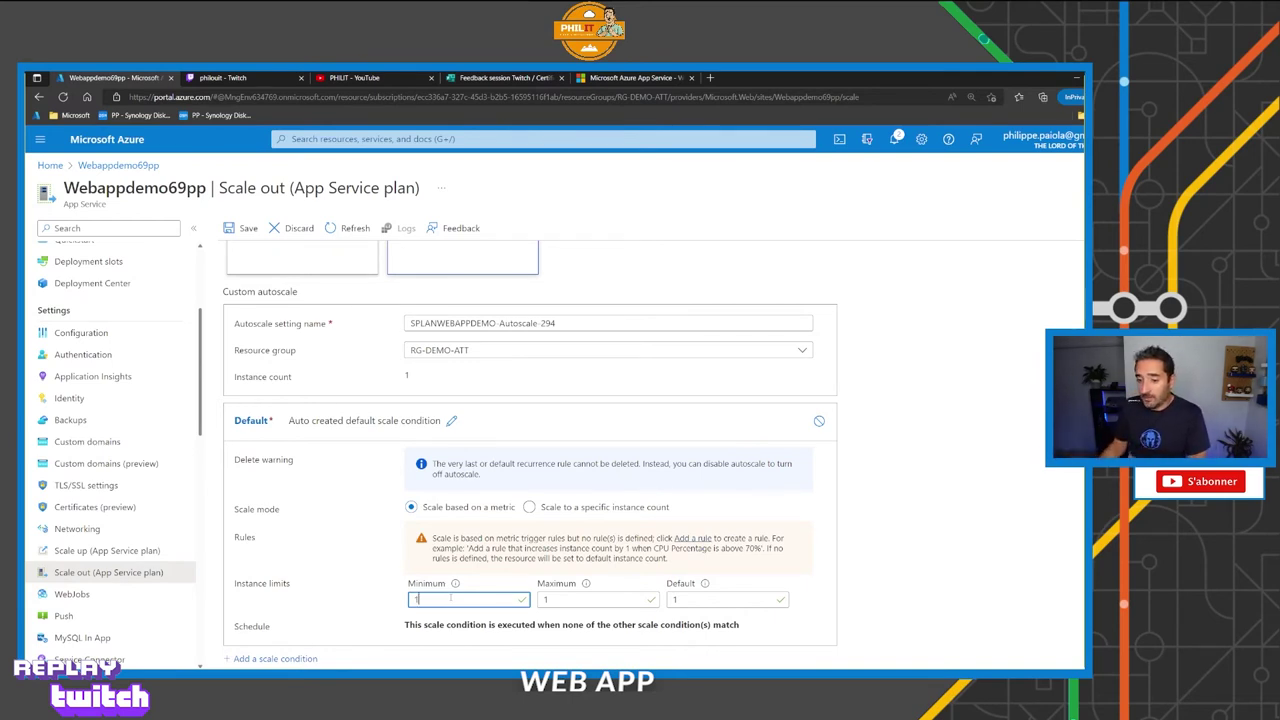
{"action": "key", "text": "Tab"}
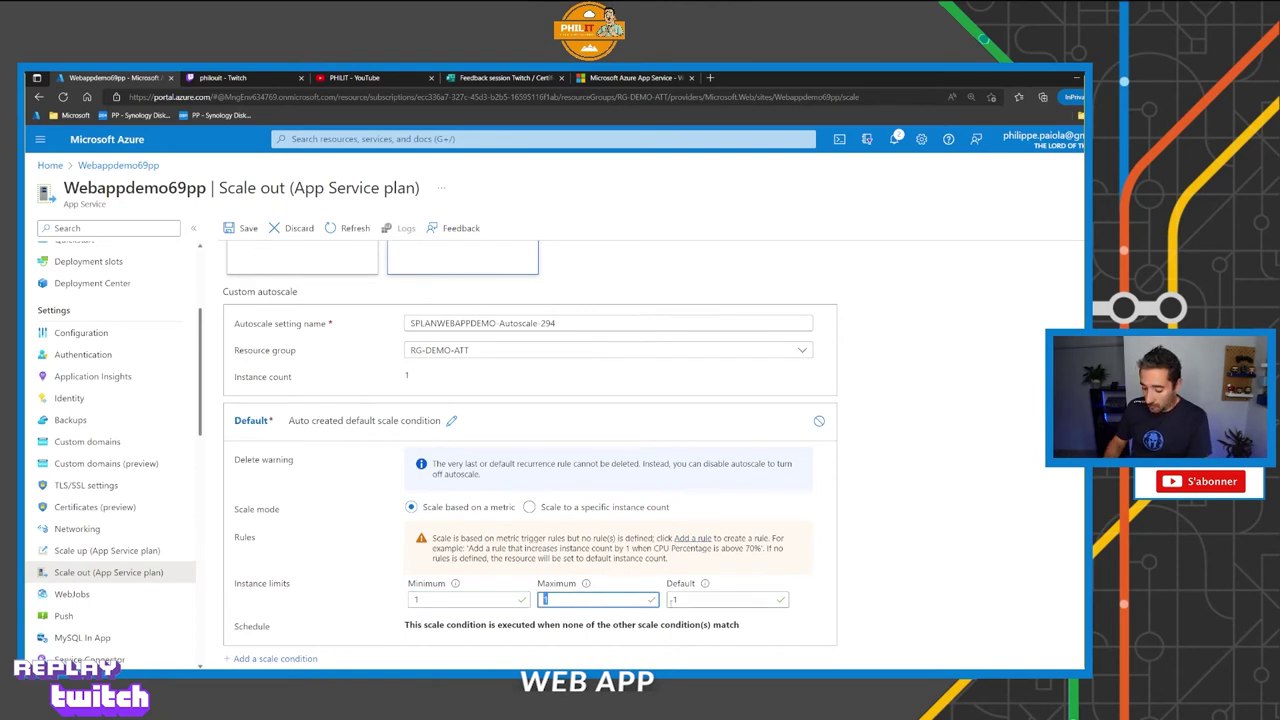
{"action": "type", "text": "10"}
{"action": "key", "text": "Tab"}
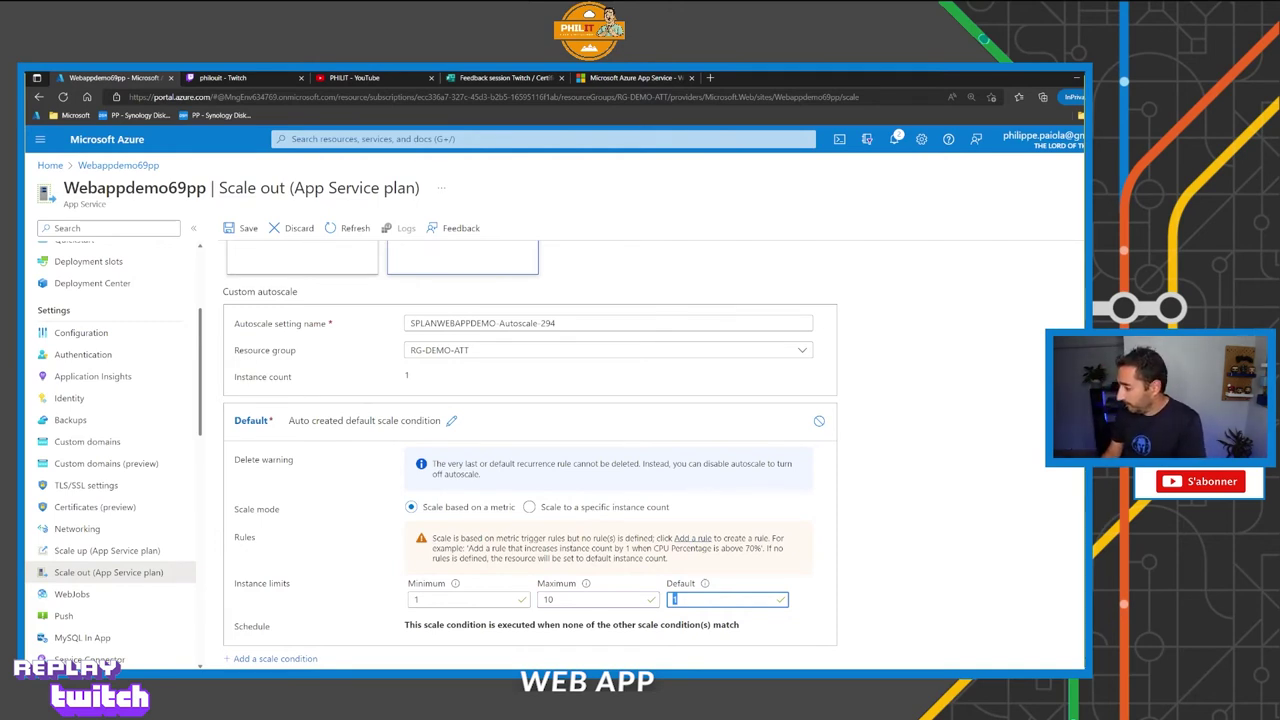
{"action": "key", "text": "alt+Tab"}
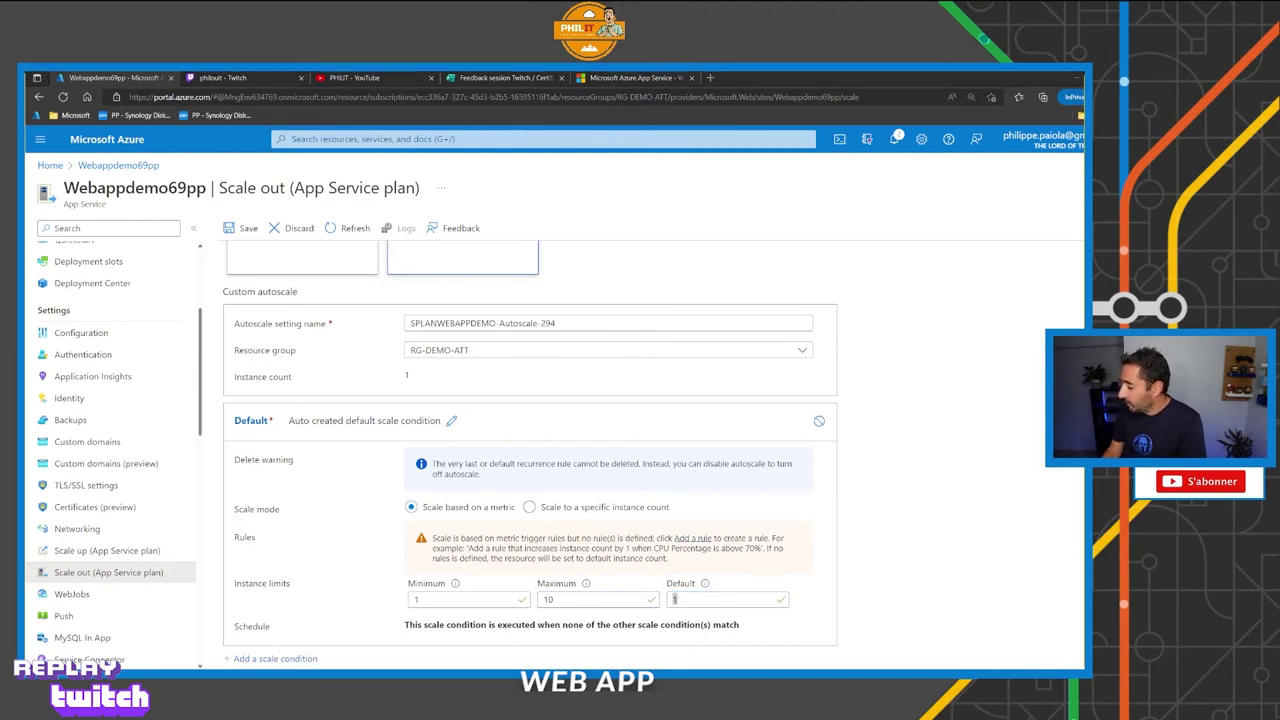
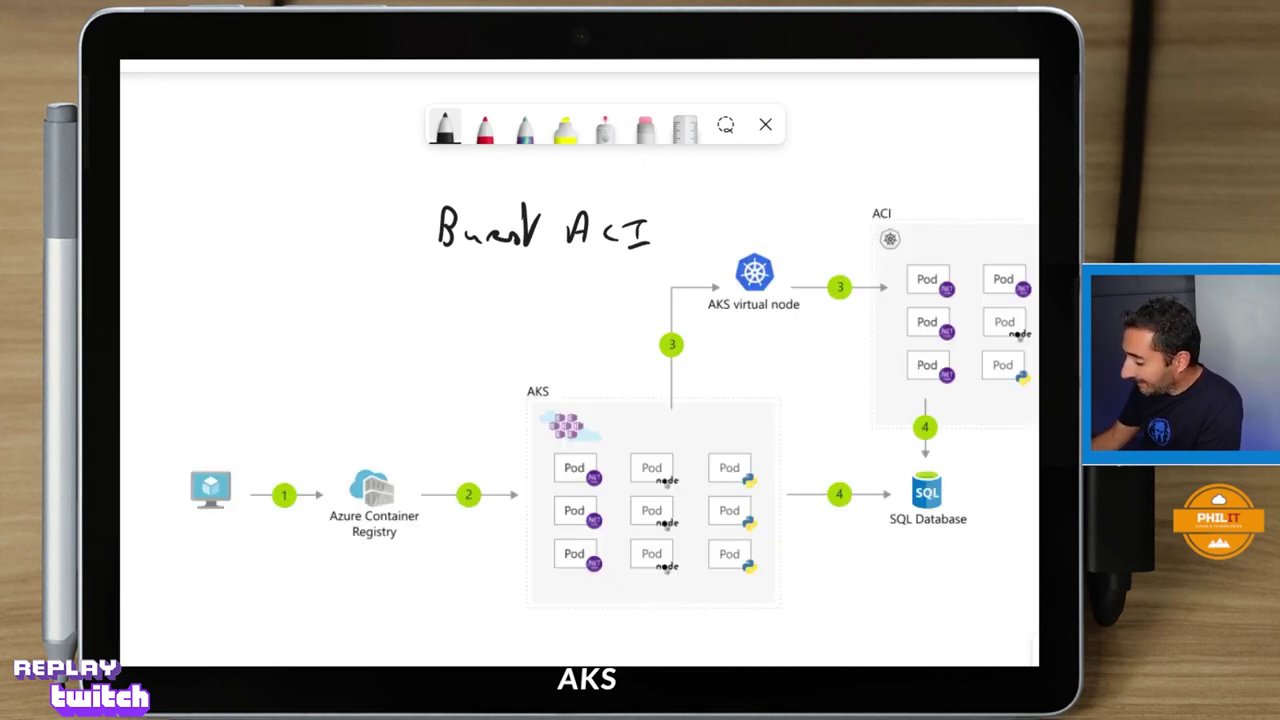
Draw pen circles around the ACI label and the AKS virtual node icon in the burst diagram.
{"action": "mouse_move", "coordinate": [884, 199]}
{"action": "left_mouse_down"}
{"action": "mouse_move", "coordinate": [911, 228]}
{"action": "mouse_move", "coordinate": [895, 199]}
{"action": "left_mouse_up"}
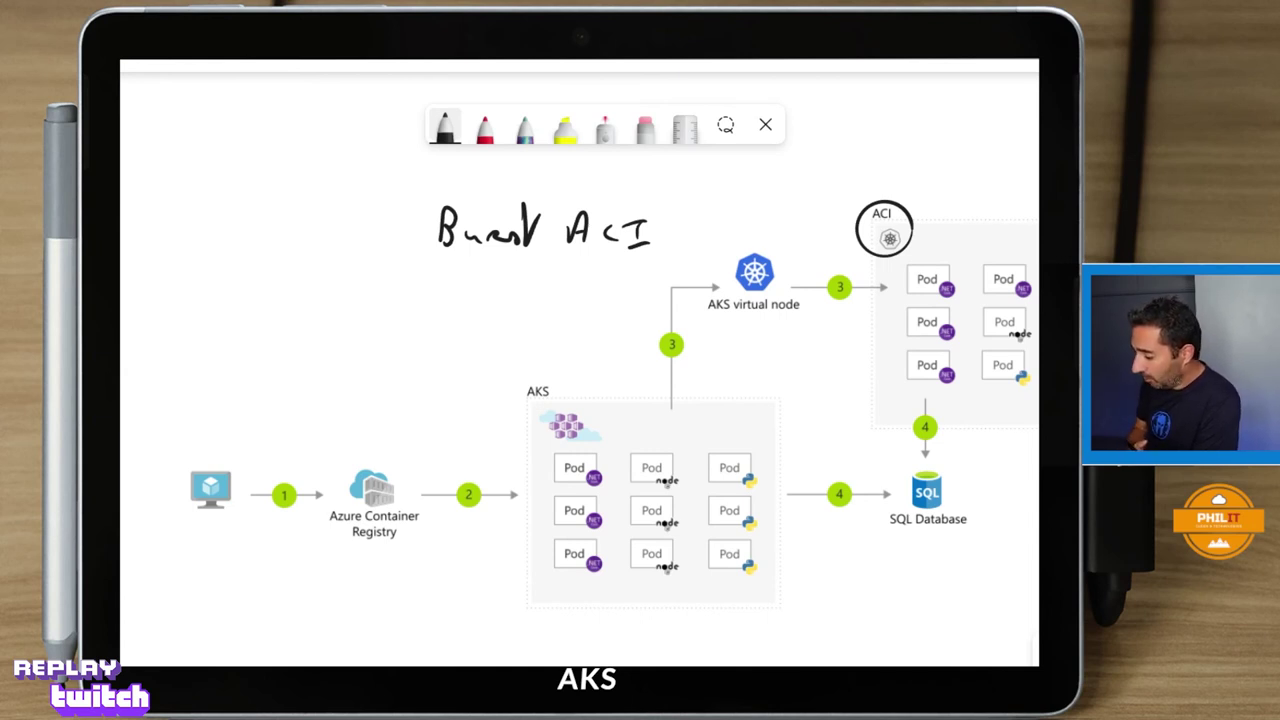
{"action": "mouse_move", "coordinate": [762, 247]}
{"action": "left_mouse_down"}
{"action": "mouse_move", "coordinate": [738, 243]}
{"action": "mouse_move", "coordinate": [798, 312]}
{"action": "mouse_move", "coordinate": [766, 246]}
{"action": "left_mouse_up"}
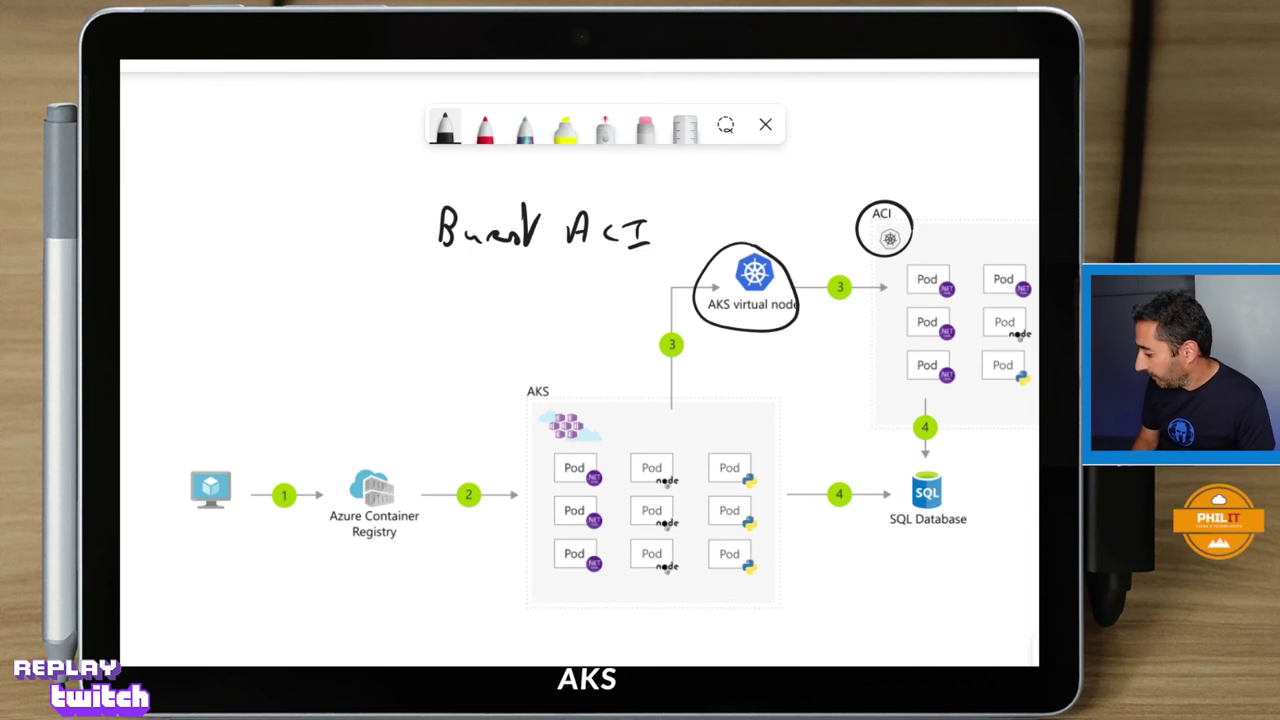
{"action": "scroll", "coordinate": [580, 360], "scroll_direction": "down", "scroll_amount": 7}
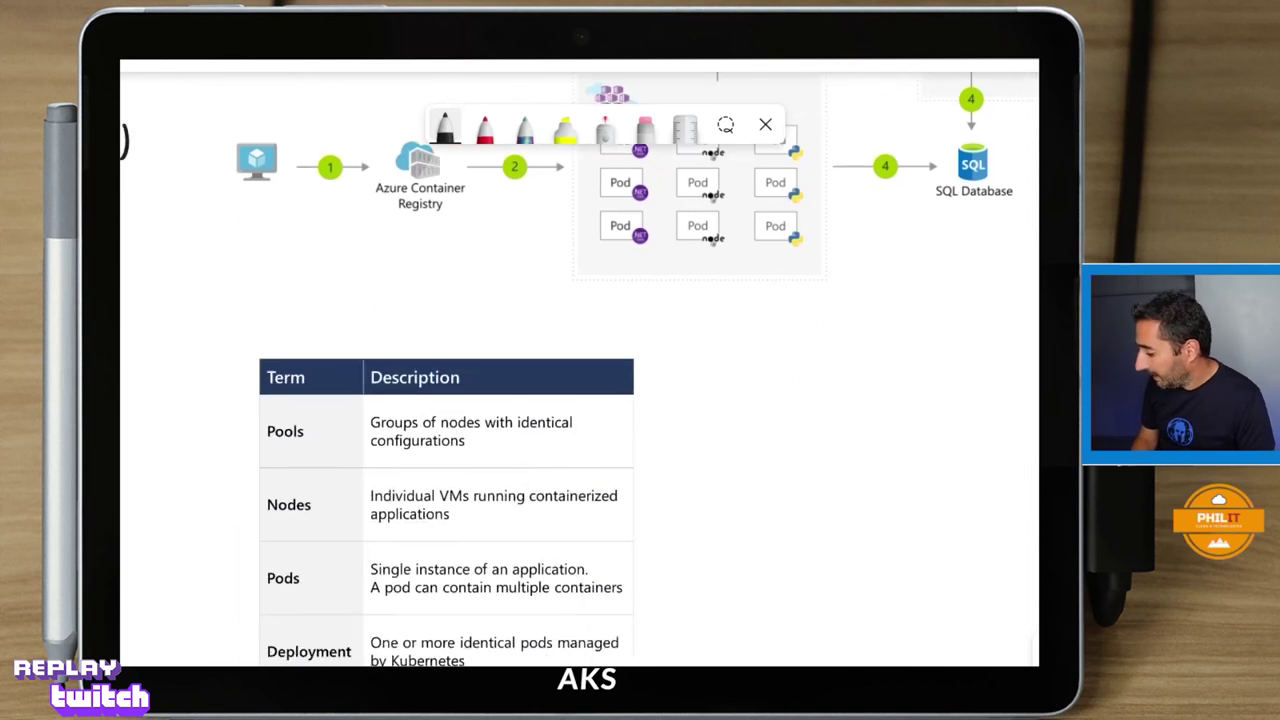
Circle Pools, Nodes, Pods and Manifest in the Term/Description table, then center the hand-drawn AKS sketch.
{"action": "scroll", "coordinate": [580, 400], "scroll_direction": "down", "scroll_amount": 4}
{"action": "scroll", "coordinate": [580, 400], "scroll_direction": "left", "scroll_amount": 2}
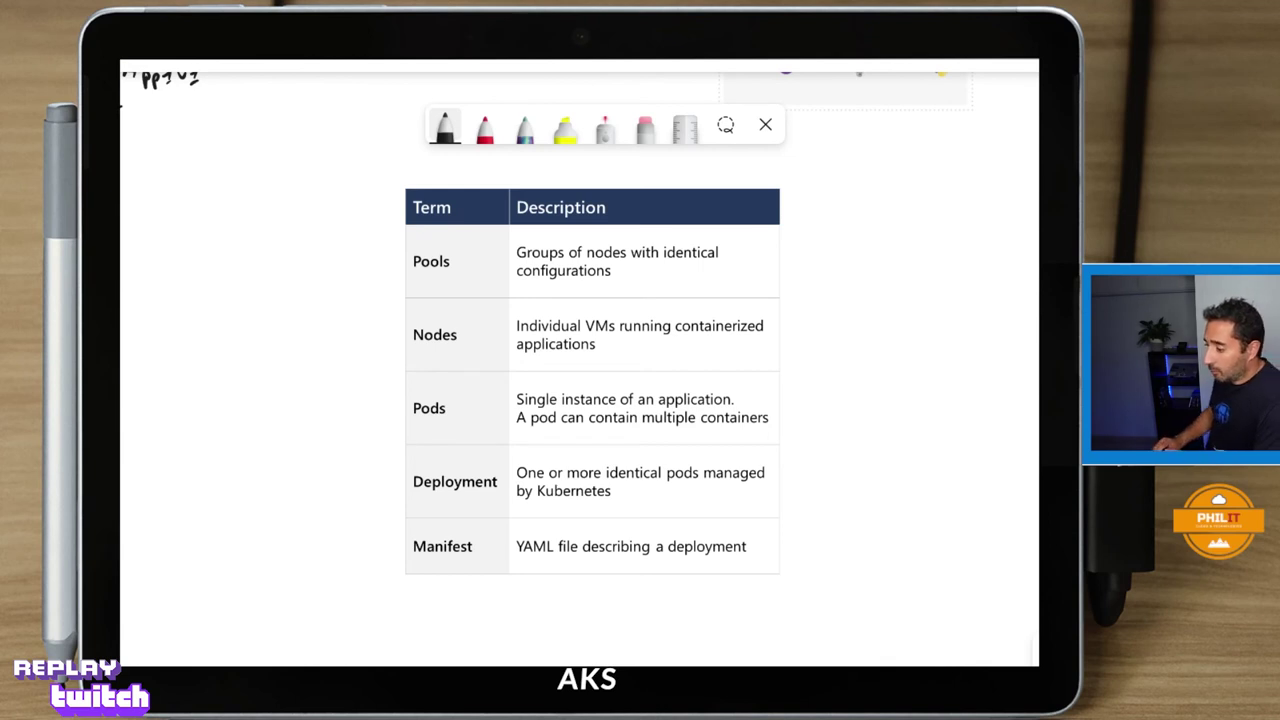
{"action": "left_click_drag", "start_coordinate": [407, 244], "coordinate": [470, 250]}
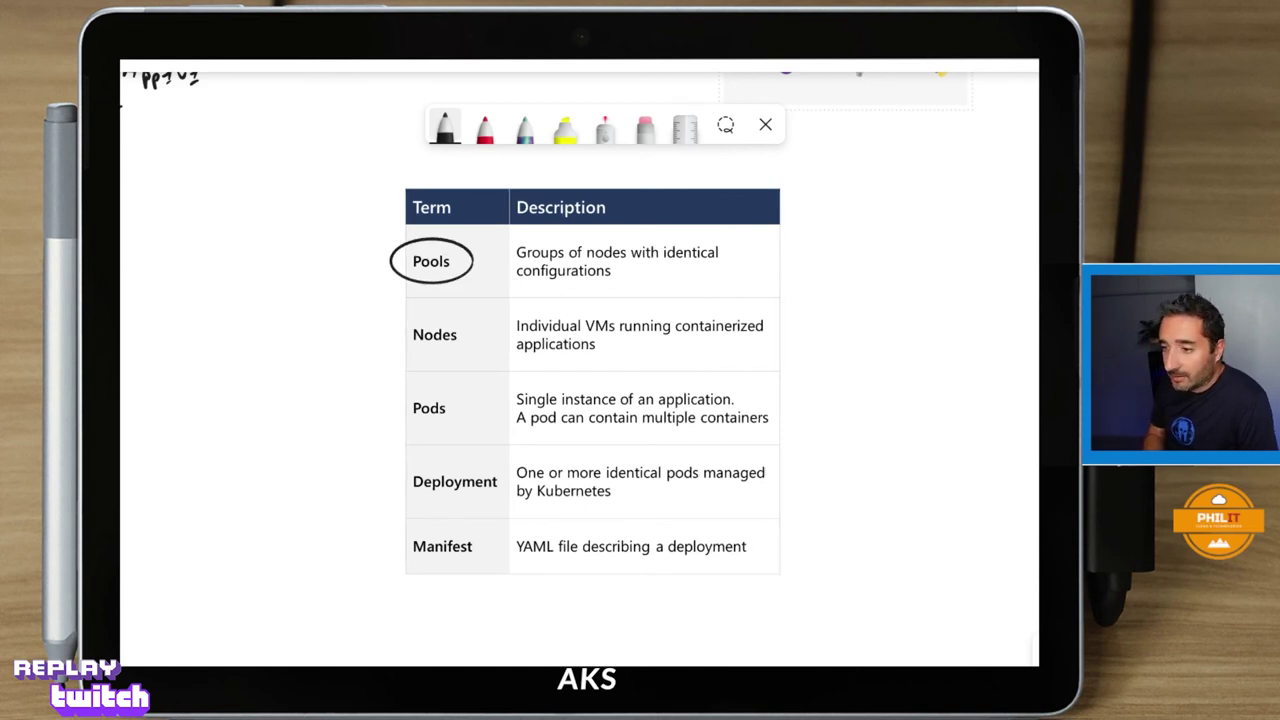
{"action": "left_click_drag", "start_coordinate": [404, 322], "coordinate": [468, 322]}
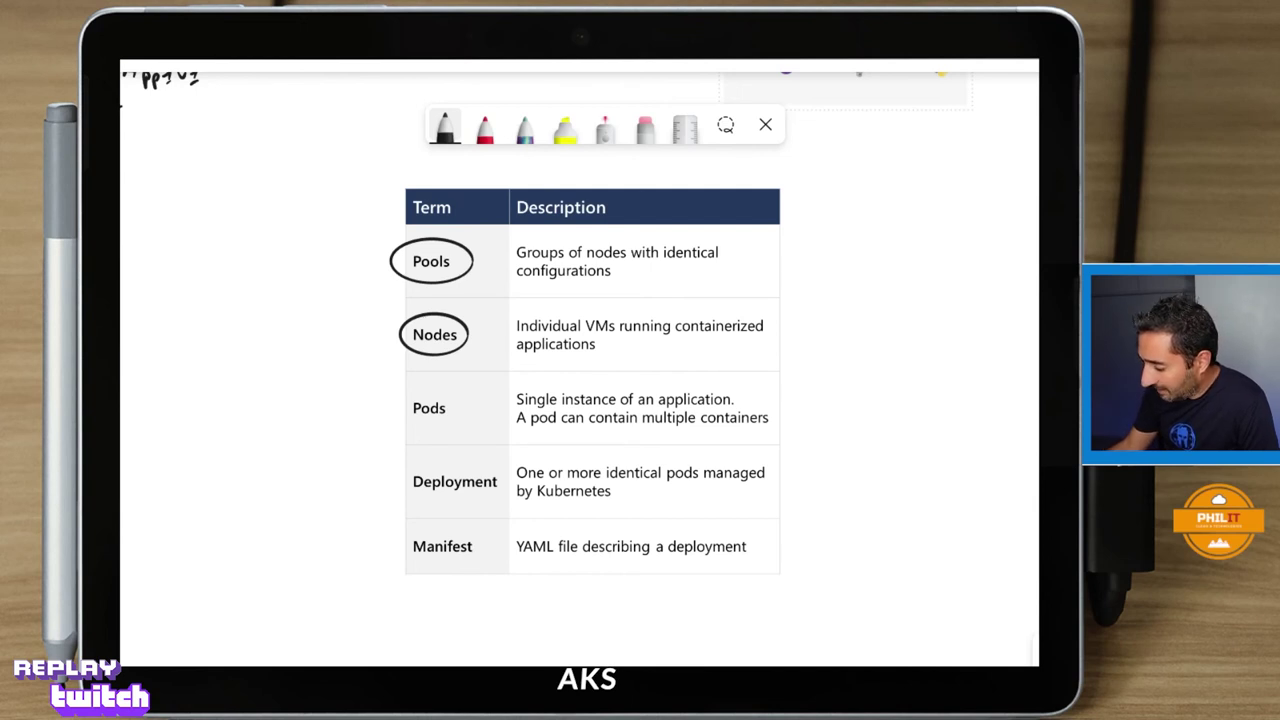
{"action": "mouse_move", "coordinate": [440, 392]}
{"action": "left_mouse_down"}
{"action": "mouse_move", "coordinate": [455, 424]}
{"action": "mouse_move", "coordinate": [450, 392]}
{"action": "left_mouse_up"}
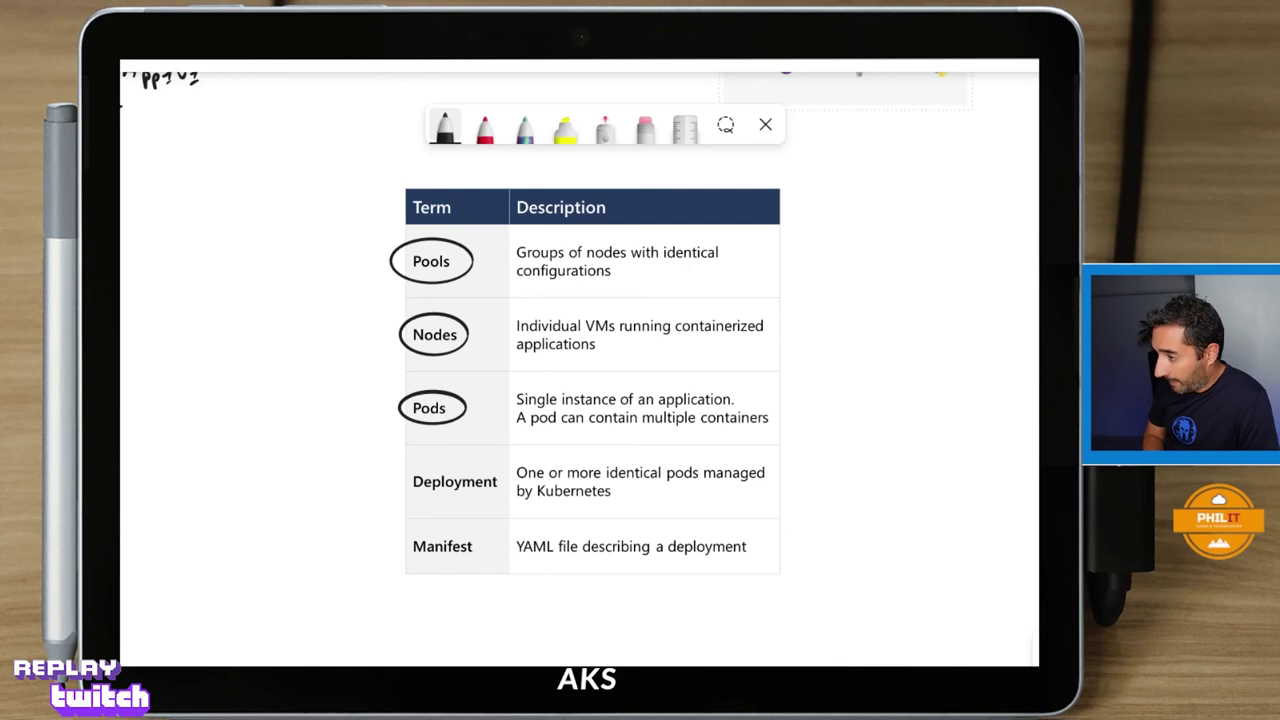
{"action": "mouse_move", "coordinate": [460, 526]}
{"action": "left_mouse_down"}
{"action": "mouse_move", "coordinate": [488, 556]}
{"action": "mouse_move", "coordinate": [470, 527]}
{"action": "left_mouse_up"}
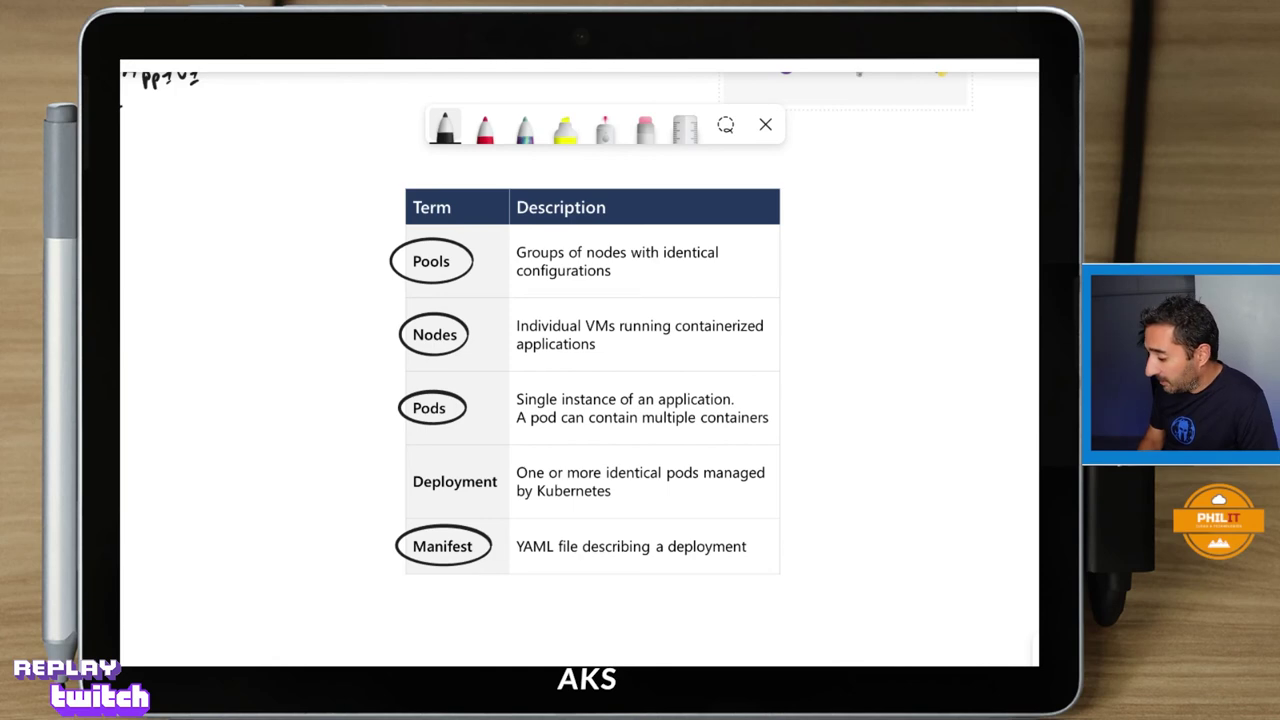
{"action": "mouse_move", "coordinate": [300, 200]}
{"action": "left_mouse_down"}
{"action": "mouse_move", "coordinate": [606, 312]}
{"action": "mouse_move", "coordinate": [778, 415]}
{"action": "mouse_move", "coordinate": [858, 478]}
{"action": "mouse_move", "coordinate": [907, 598]}
{"action": "left_mouse_up"}
{"action": "left_click_drag", "start_coordinate": [500, 400], "coordinate": [637, 402]}
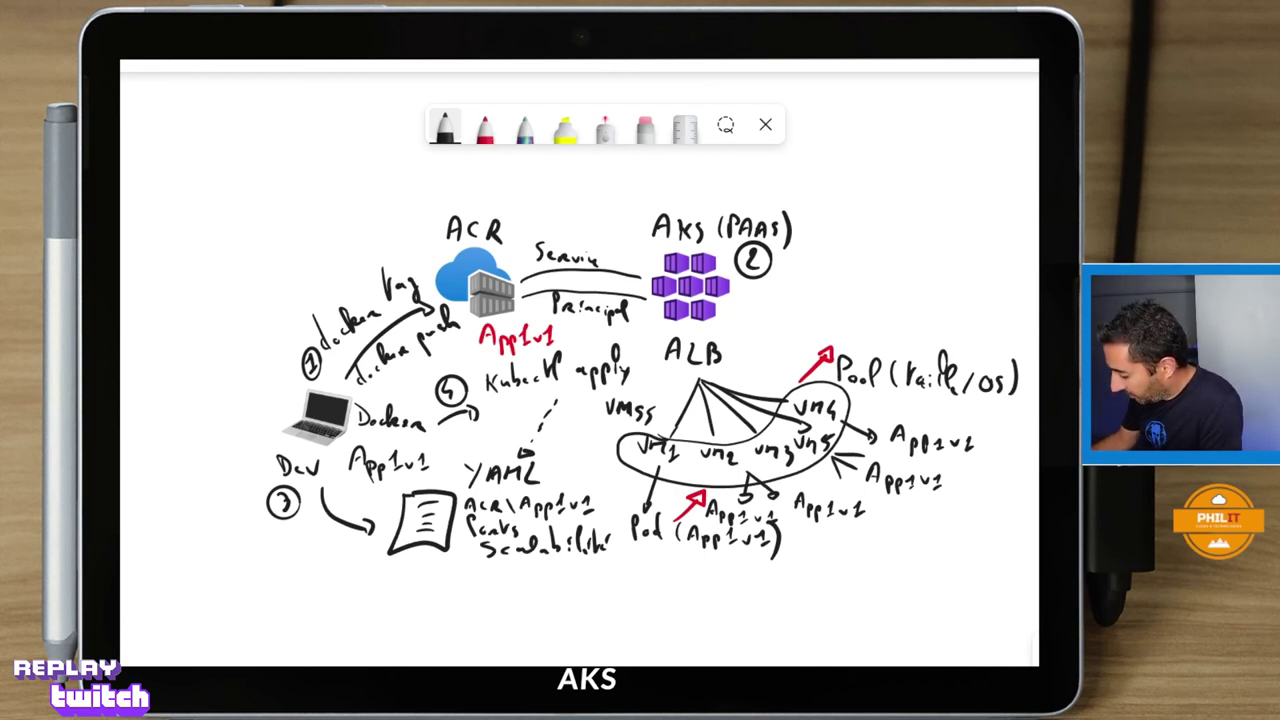
Draw a pen circle around vm4 in the hand-drawn AKS sketch.
{"action": "mouse_move", "coordinate": [830, 388]}
{"action": "left_mouse_down"}
{"action": "mouse_move", "coordinate": [812, 426]}
{"action": "mouse_move", "coordinate": [826, 386]}
{"action": "mouse_move", "coordinate": [880, 416]}
{"action": "mouse_move", "coordinate": [910, 402]}
{"action": "mouse_move", "coordinate": [934, 430]}
{"action": "mouse_move", "coordinate": [998, 406]}
{"action": "left_mouse_up"}
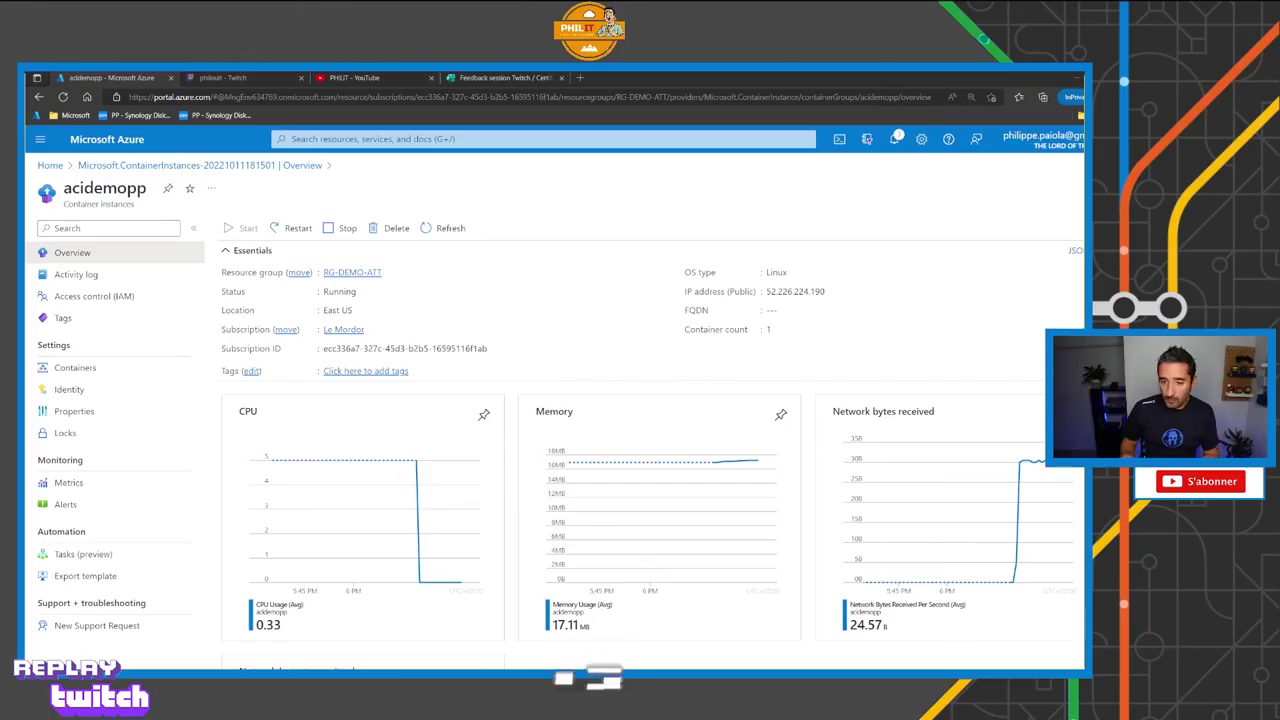
Mark the ACRProddemo registry's login server, then open the aksdemo cluster from RG-DEMO-ATT.
{"action": "left_click", "coordinate": [352, 272]}
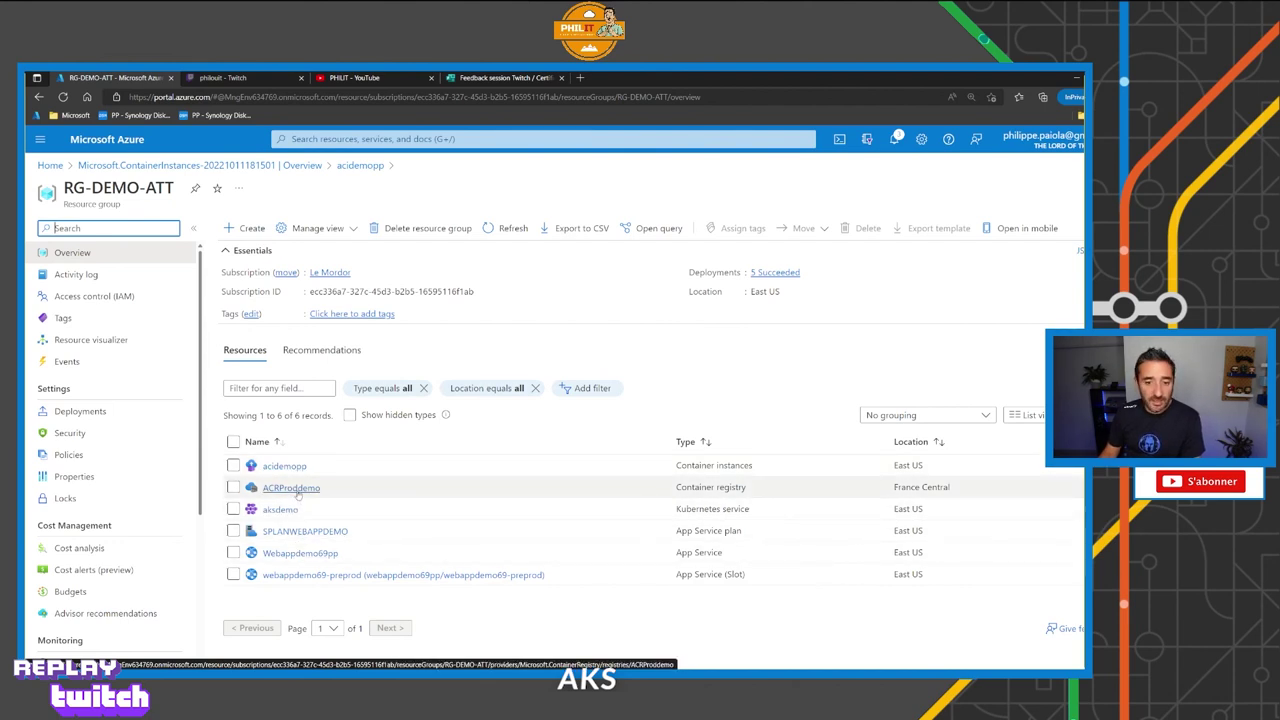
{"action": "left_click", "coordinate": [292, 488]}
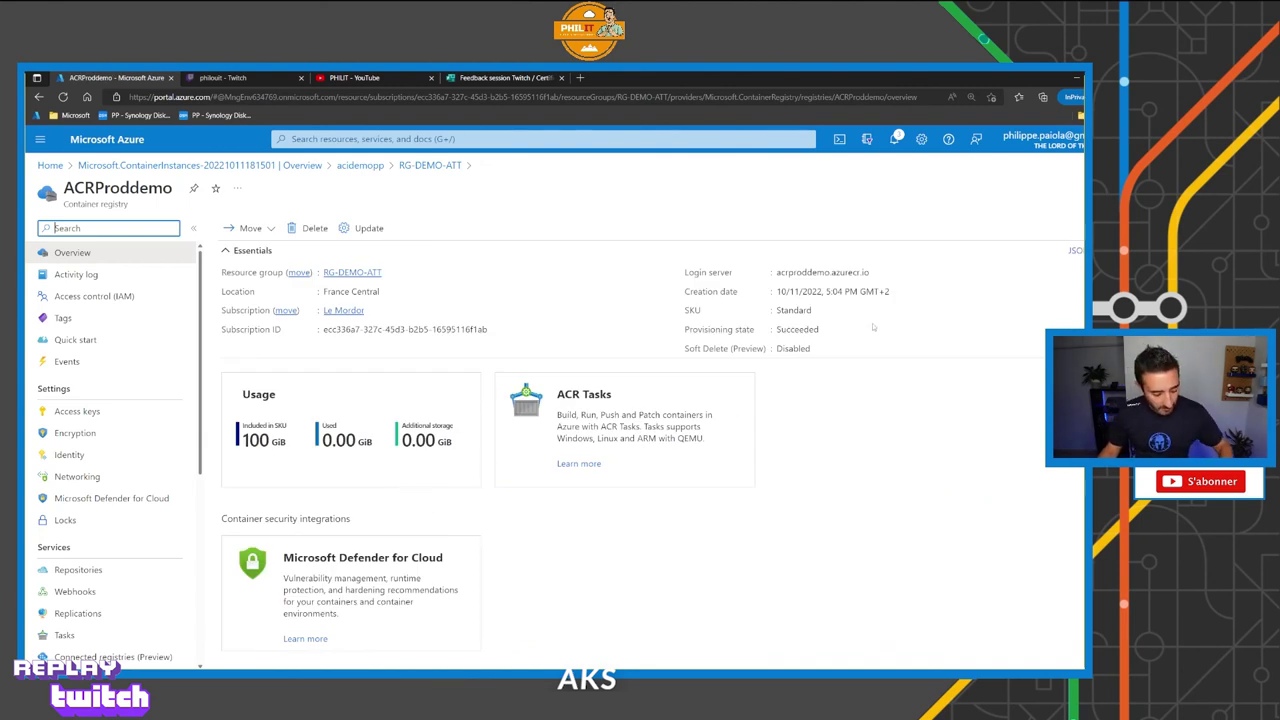
{"action": "left_click_drag", "start_coordinate": [869, 282], "coordinate": [896, 318]}
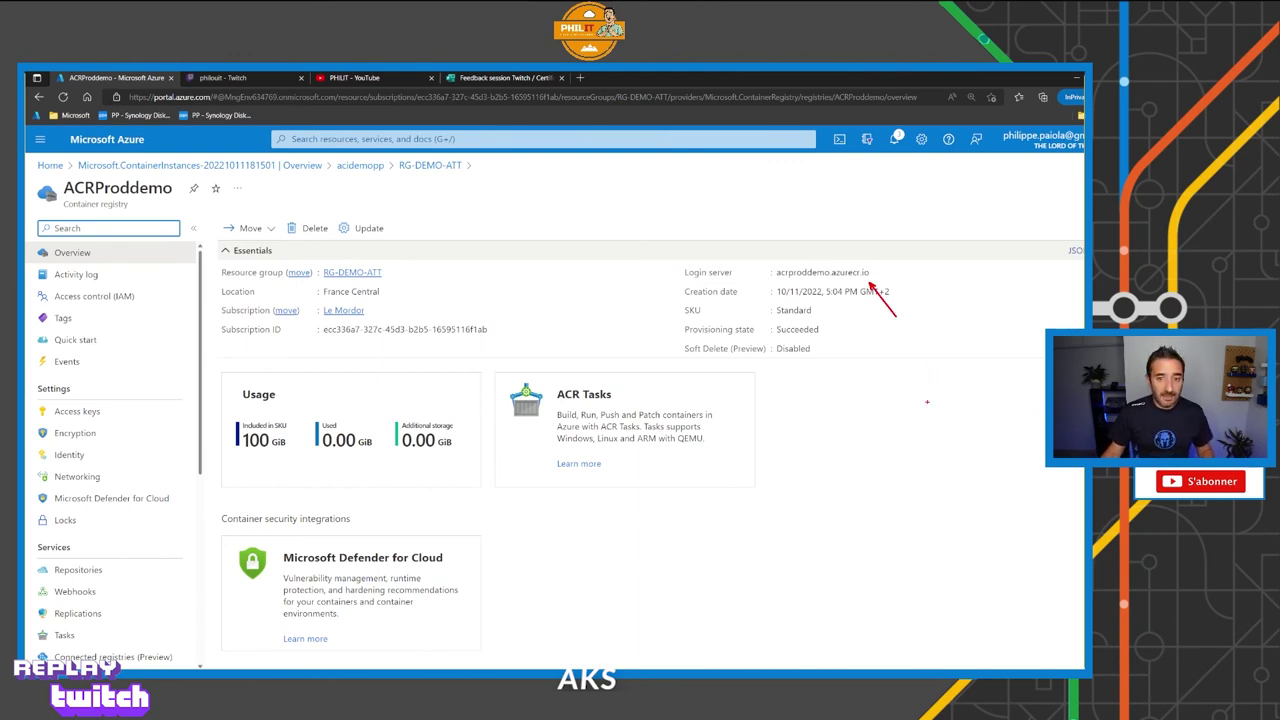
{"action": "key", "text": "Escape"}
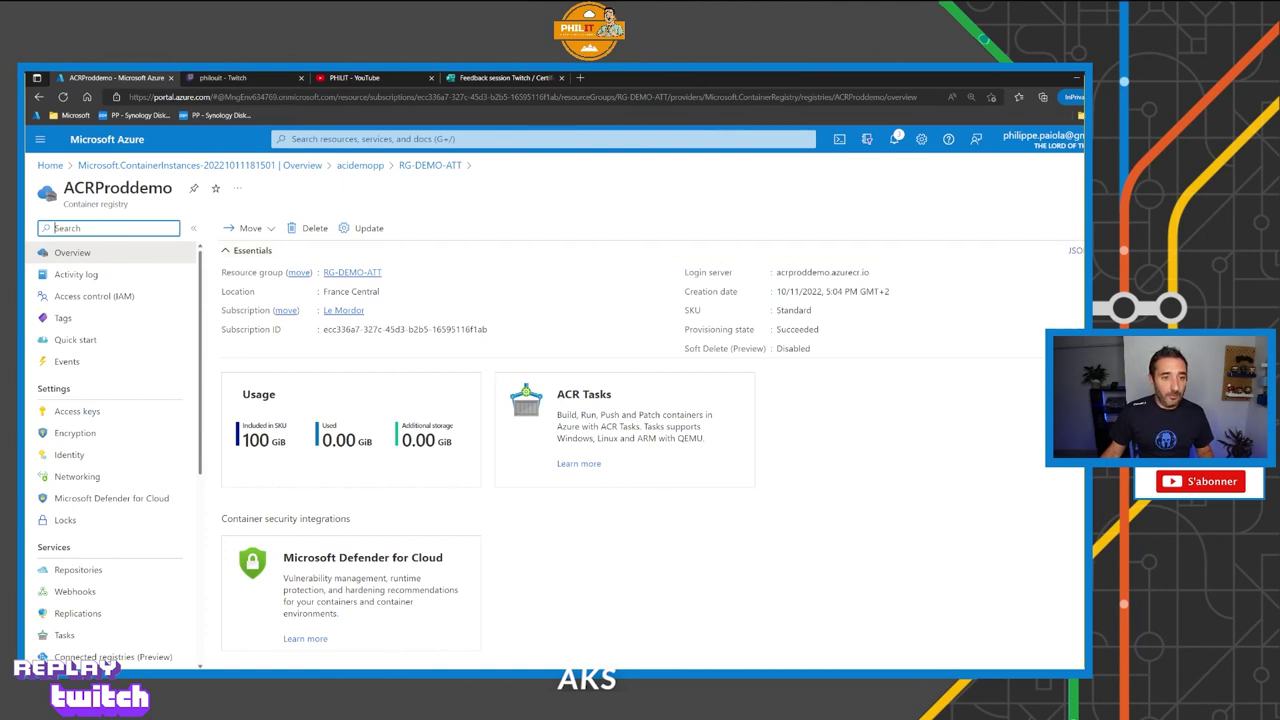
{"action": "left_click", "coordinate": [352, 272]}
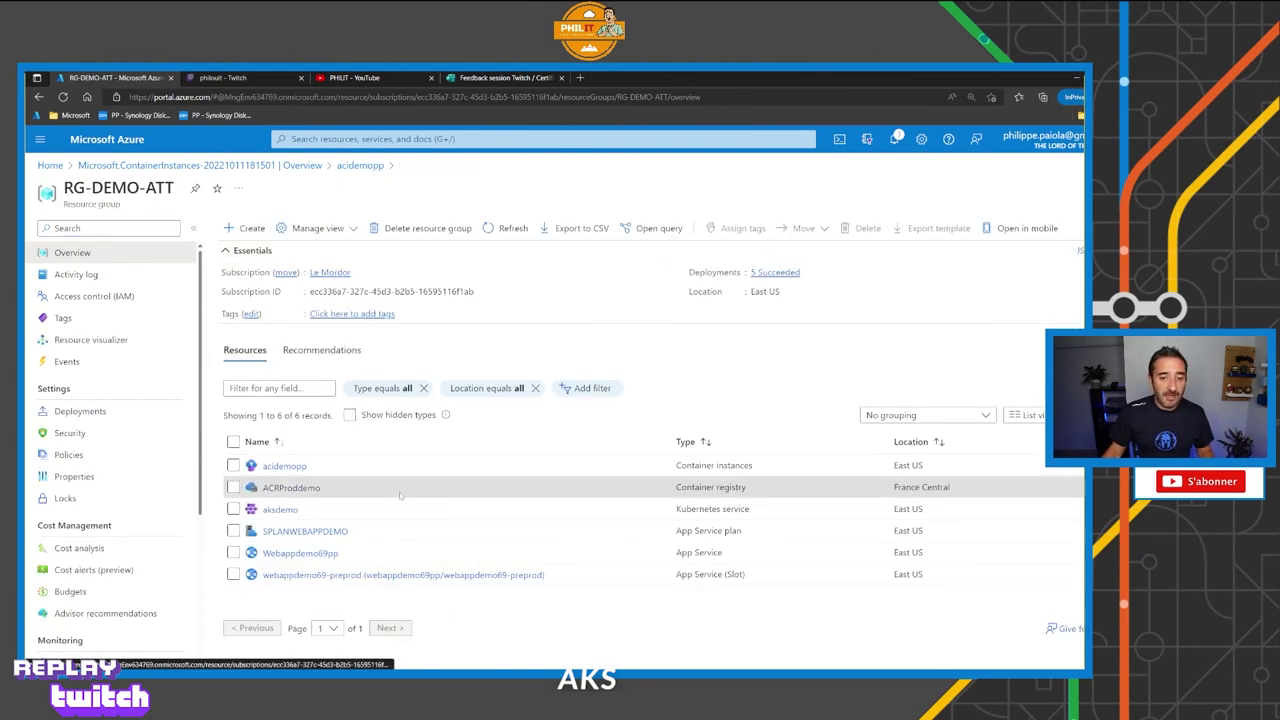
{"action": "left_click", "coordinate": [285, 510]}
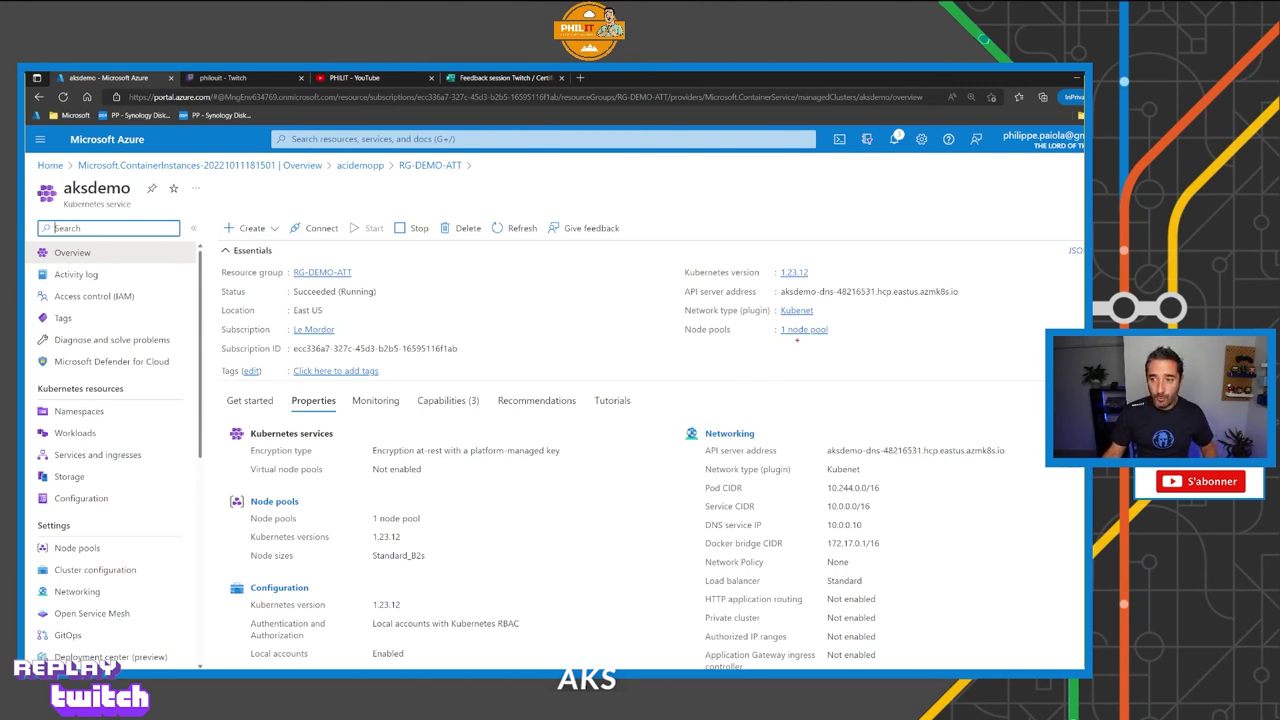
Open agentpool in Node pools and mark its 1/1 nodes, Standard_B2s size, Linux and version 1.23.12.
{"action": "left_click_drag", "start_coordinate": [797, 340], "coordinate": [797, 372]}
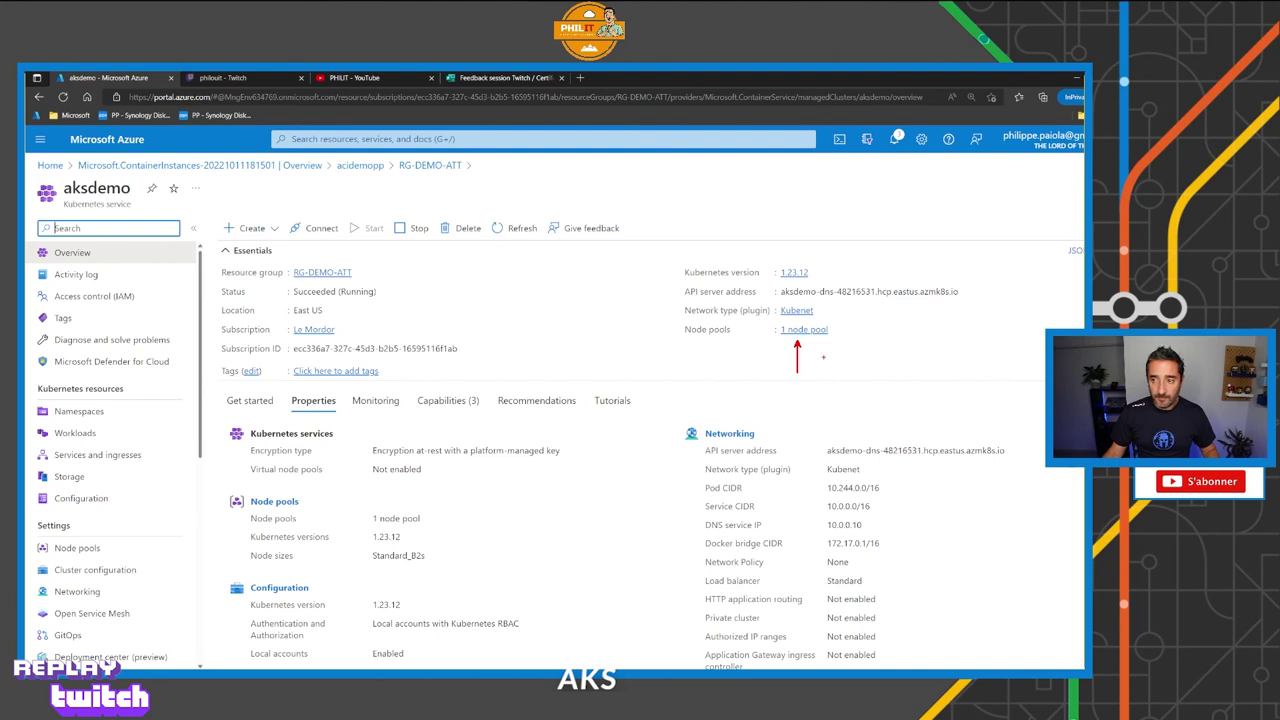
{"action": "left_click", "coordinate": [804, 329]}
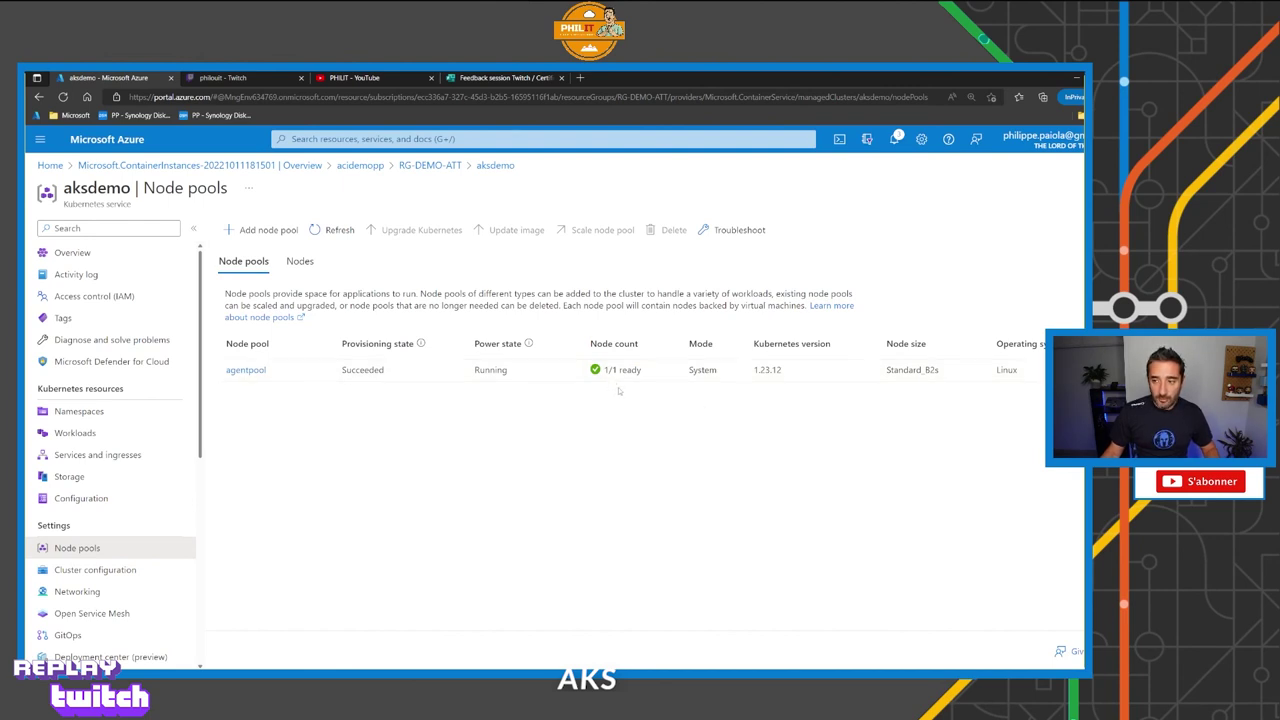
{"action": "left_click_drag", "start_coordinate": [617, 389], "coordinate": [624, 420]}
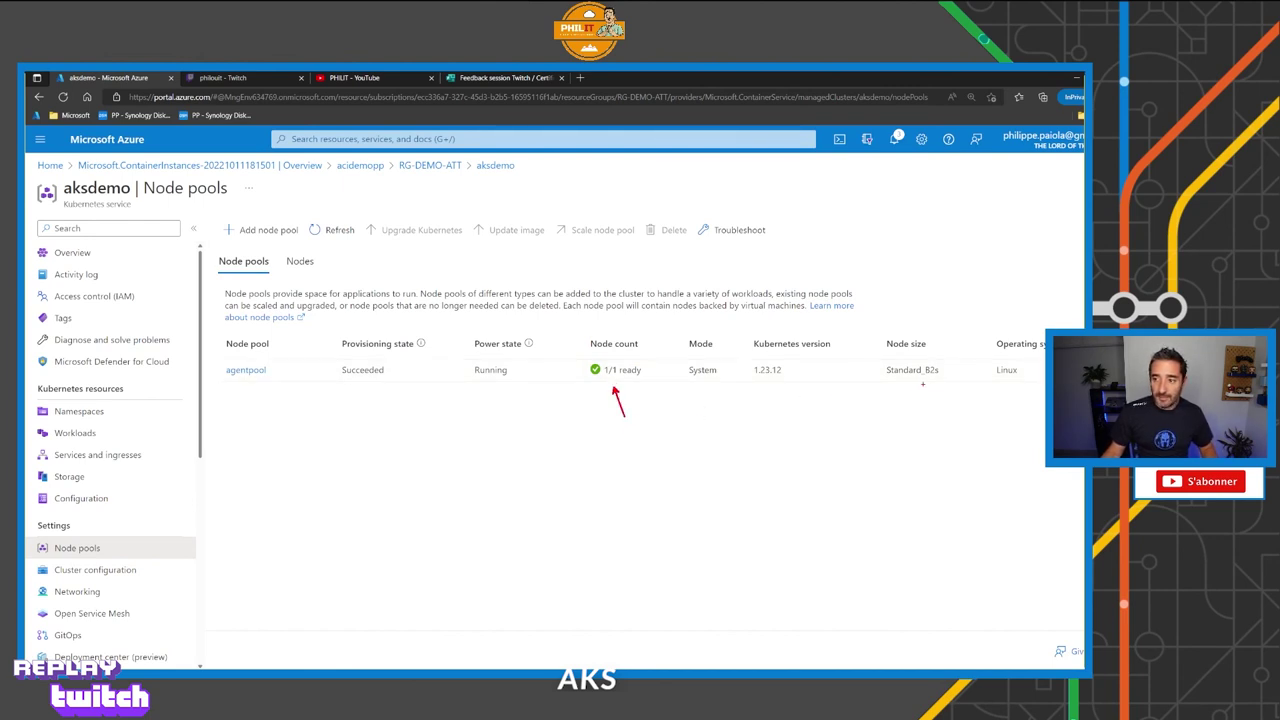
{"action": "left_click_drag", "start_coordinate": [929, 380], "coordinate": [916, 406]}
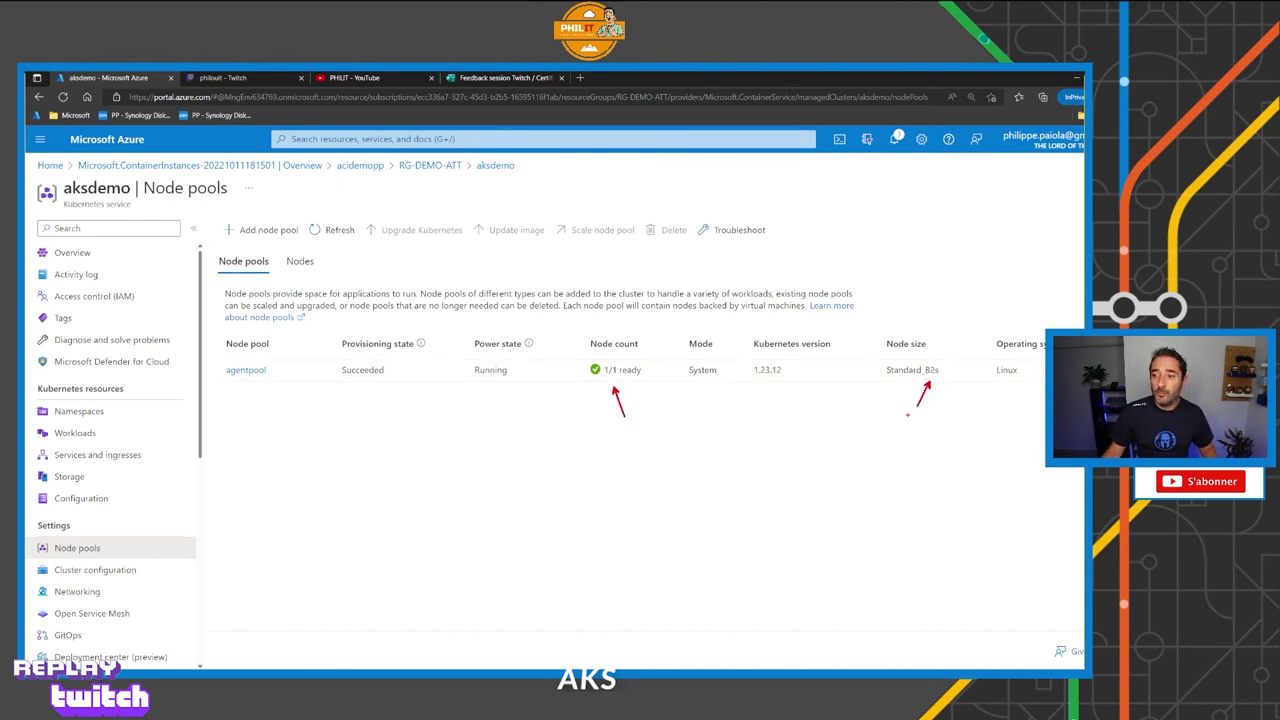
{"action": "left_click_drag", "start_coordinate": [1003, 390], "coordinate": [1000, 401]}
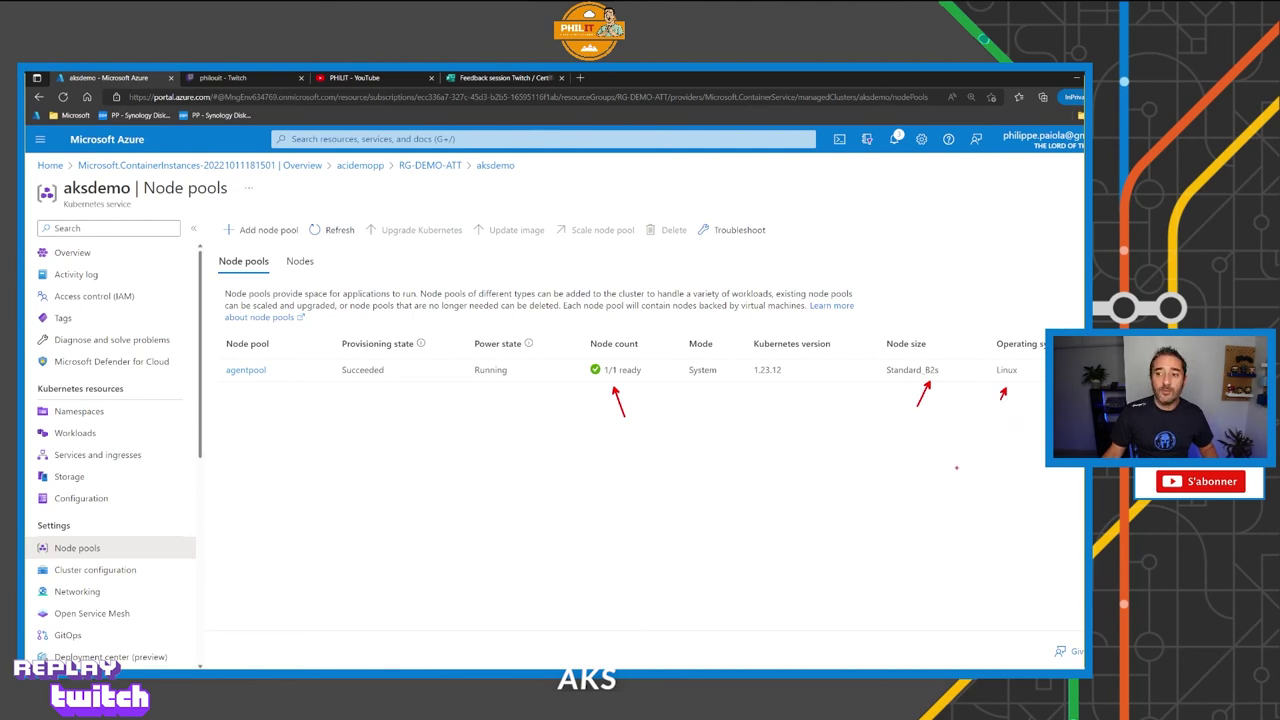
{"action": "left_click_drag", "start_coordinate": [769, 386], "coordinate": [771, 405]}
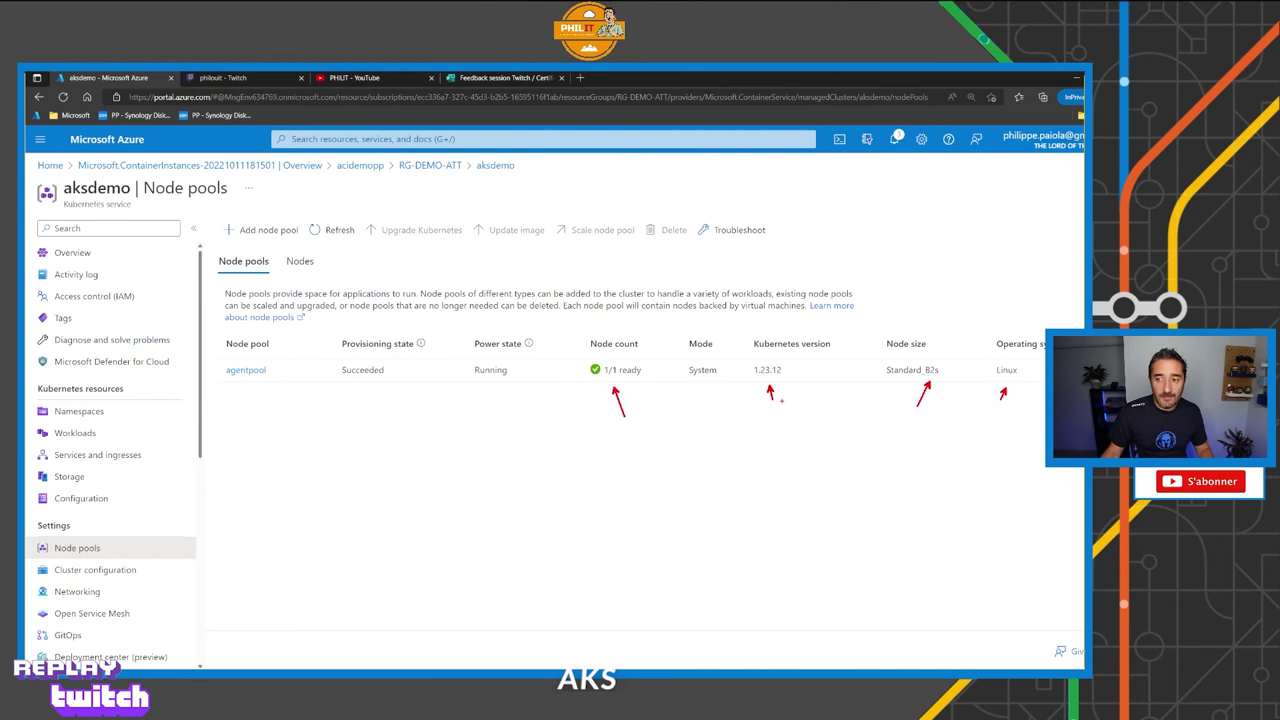
{"action": "key", "text": "Escape"}
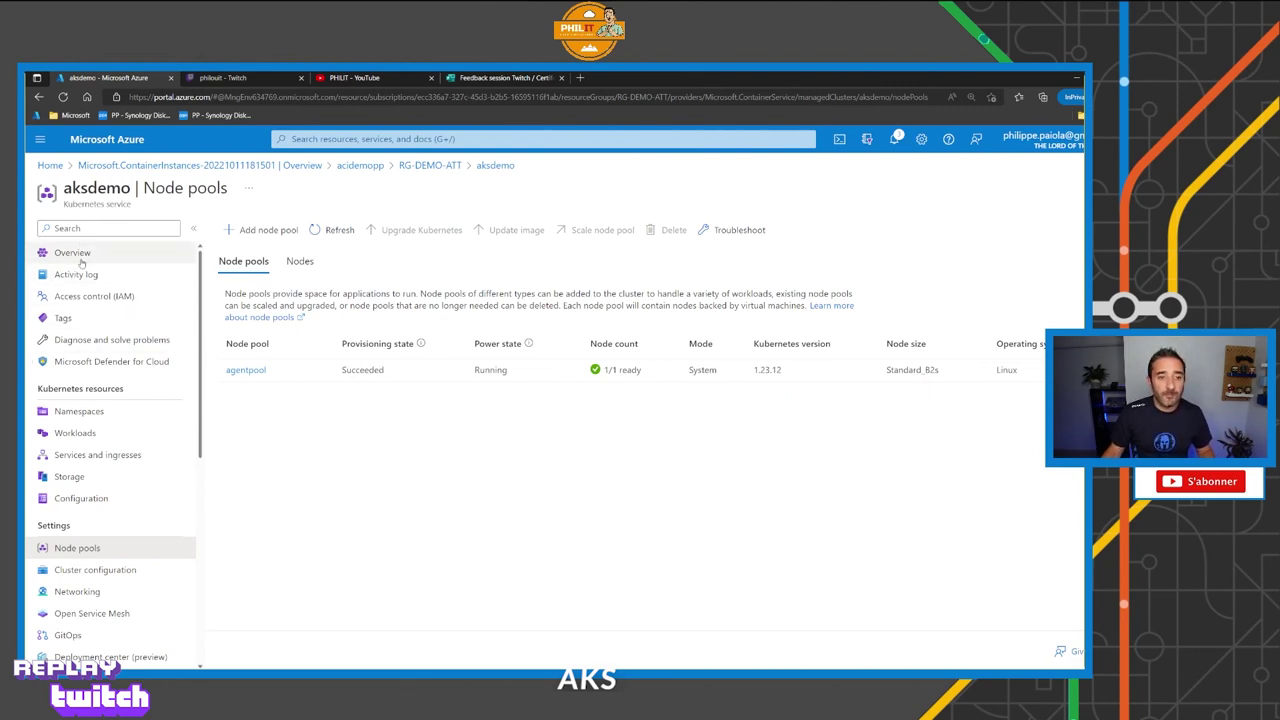
In Cluster configuration, pick Kubernetes 1.24.3 as the upgrade, then discard it to stay on 1.23.12.
{"action": "left_click", "coordinate": [82, 258]}
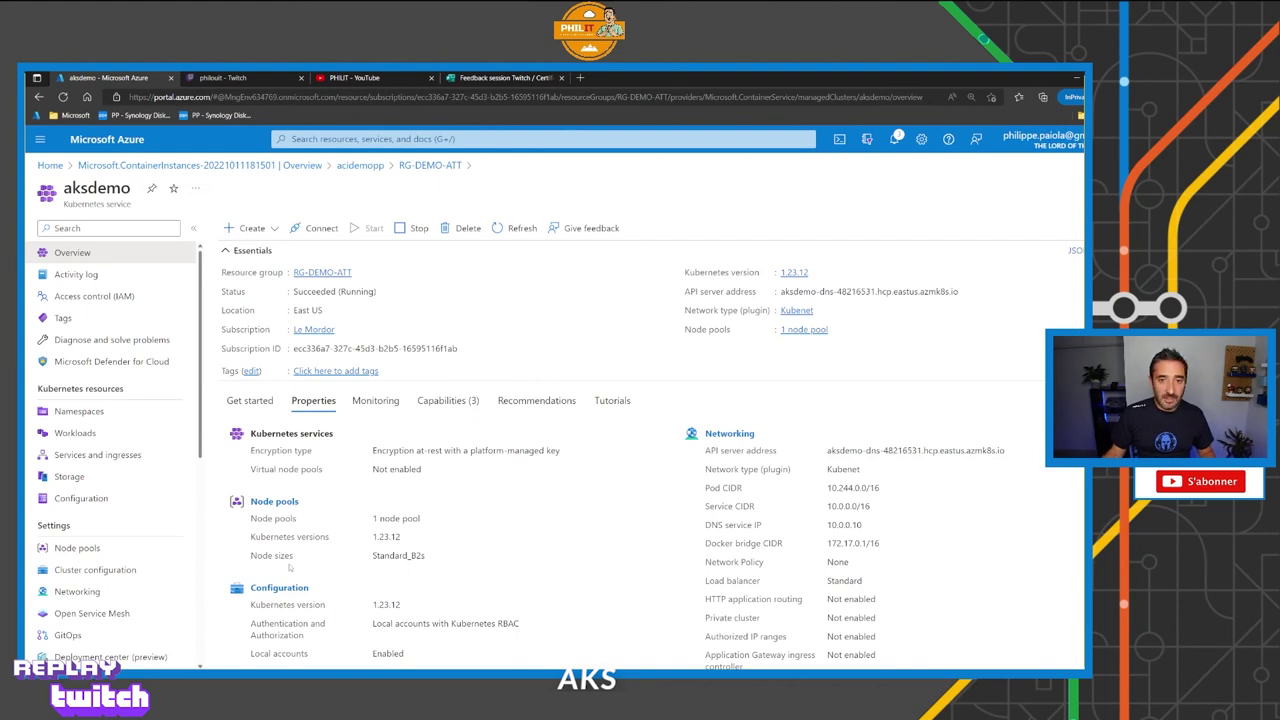
{"action": "left_click", "coordinate": [790, 273]}
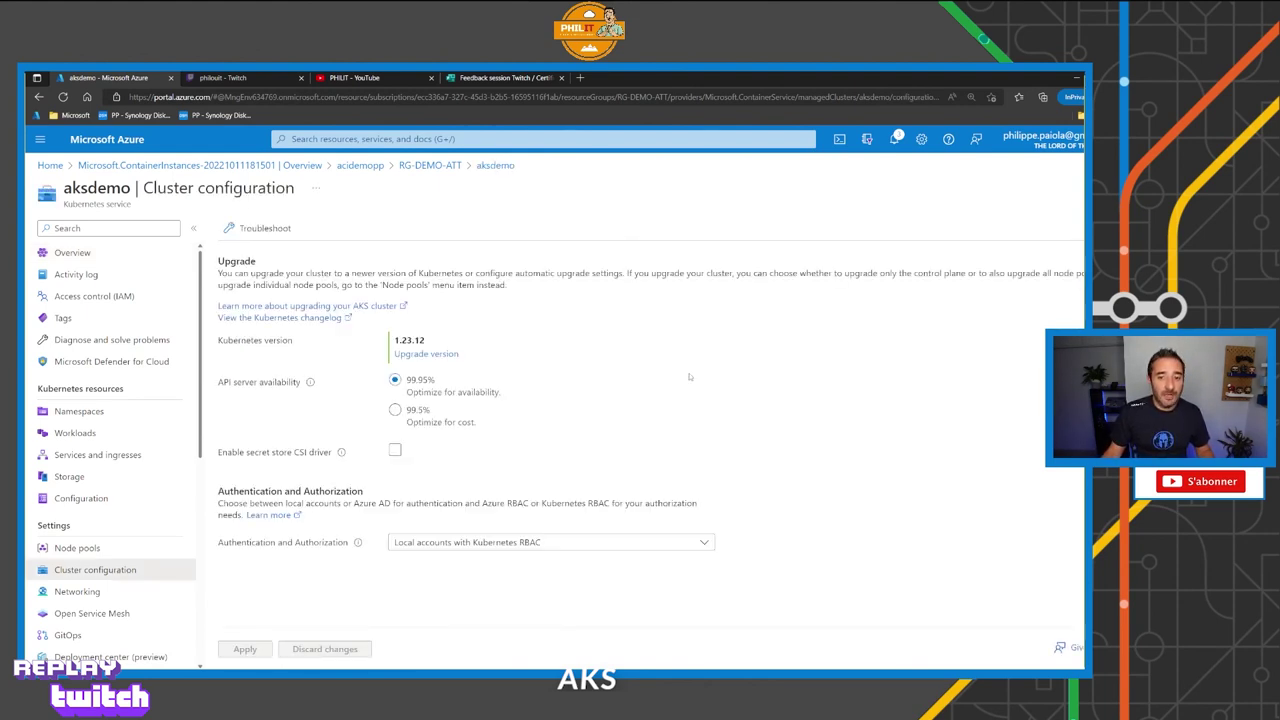
{"action": "left_click", "coordinate": [425, 357]}
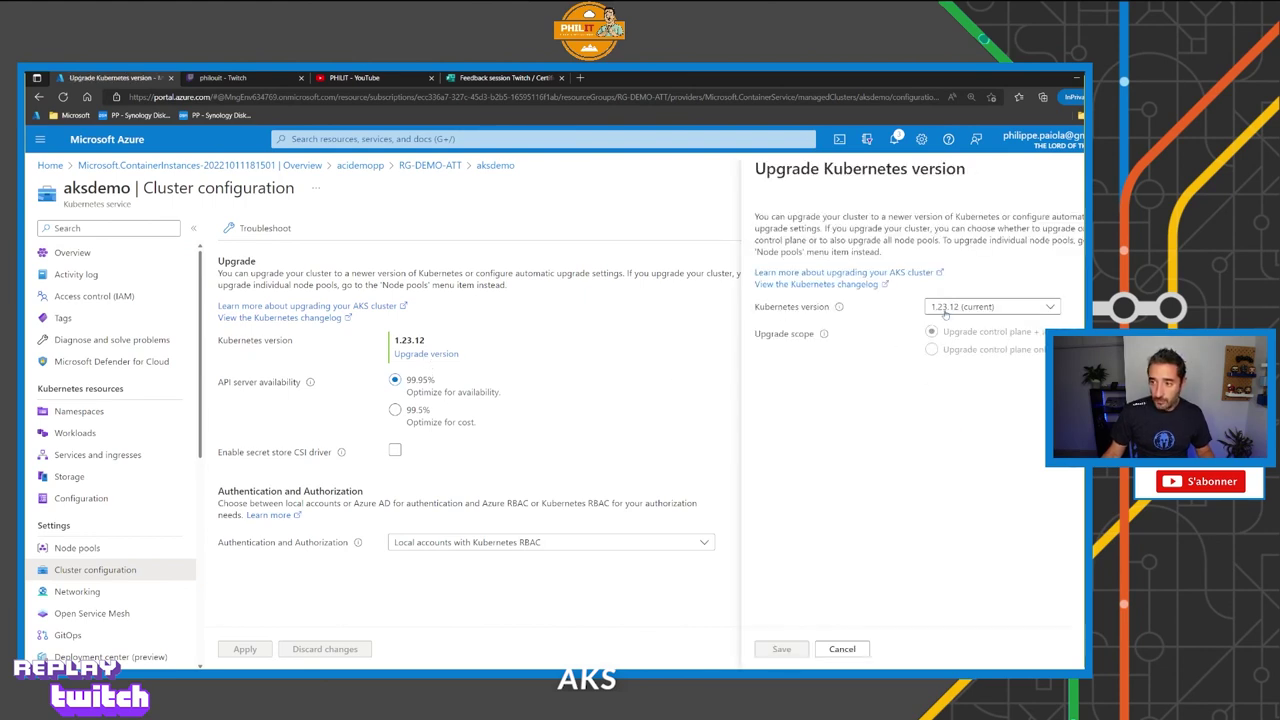
{"action": "left_click", "coordinate": [945, 312]}
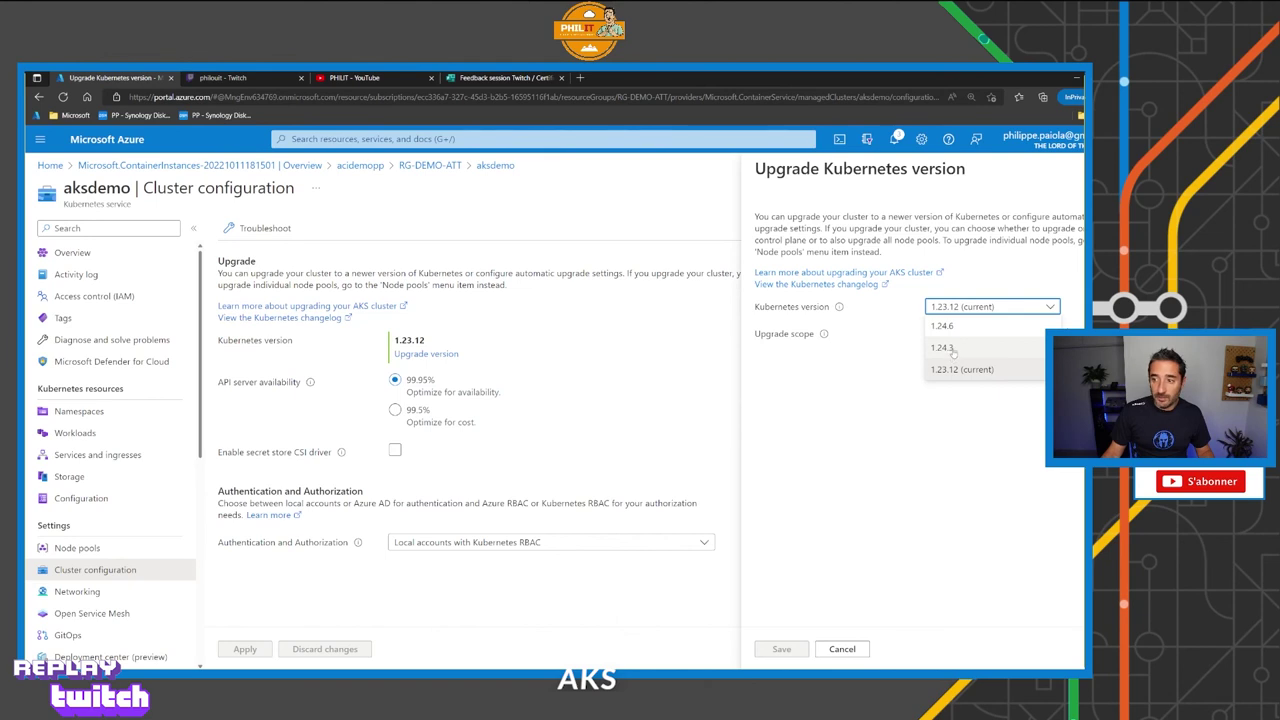
{"action": "left_click", "coordinate": [952, 350]}
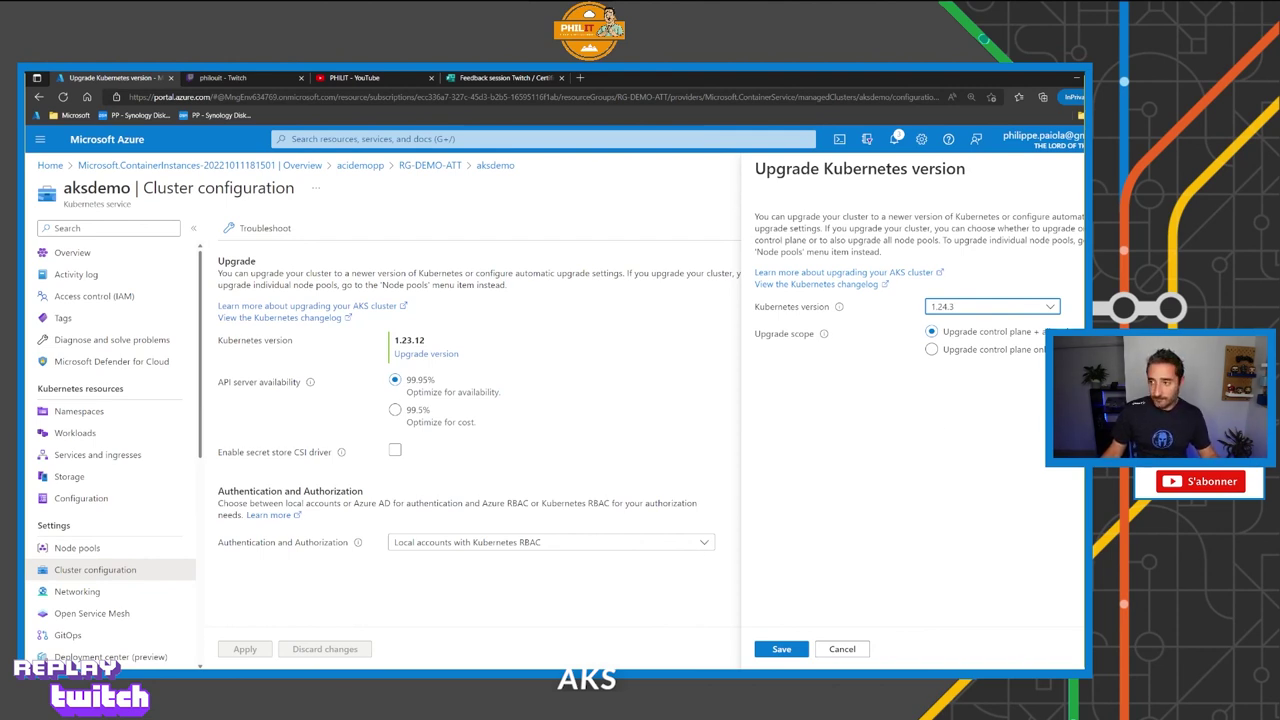
{"action": "left_click", "coordinate": [677, 332]}
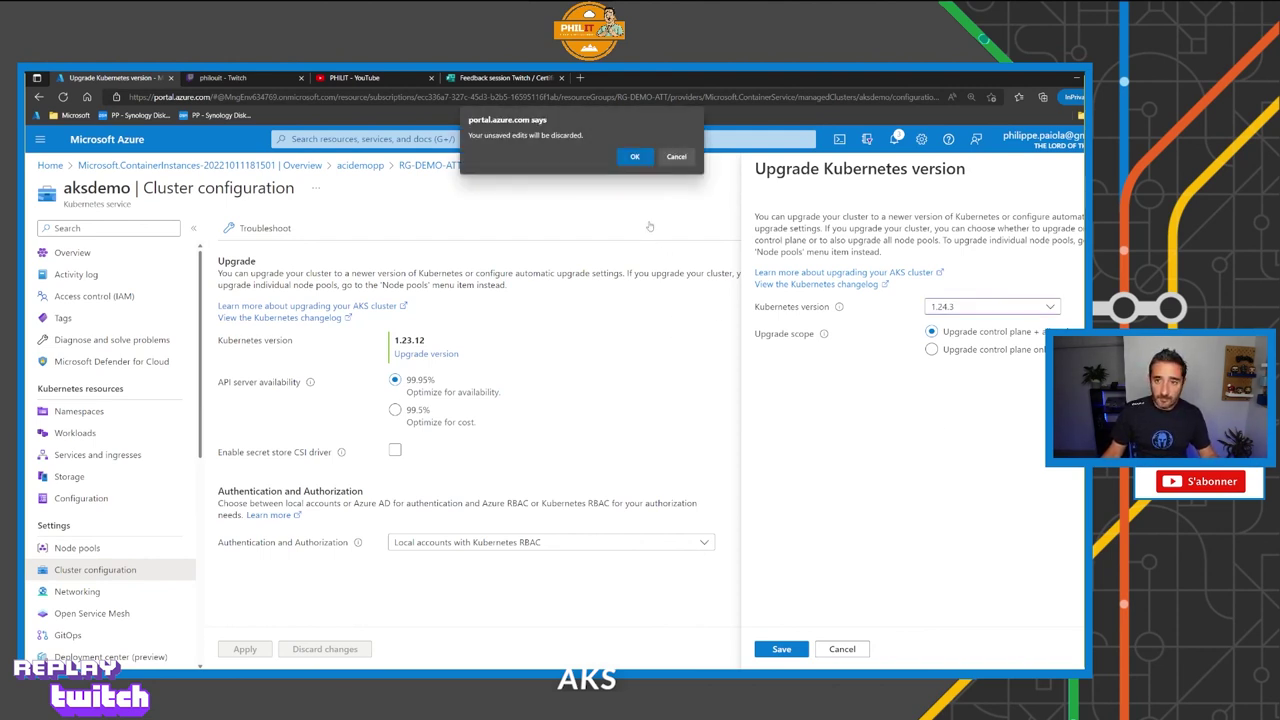
{"action": "left_click", "coordinate": [635, 159]}
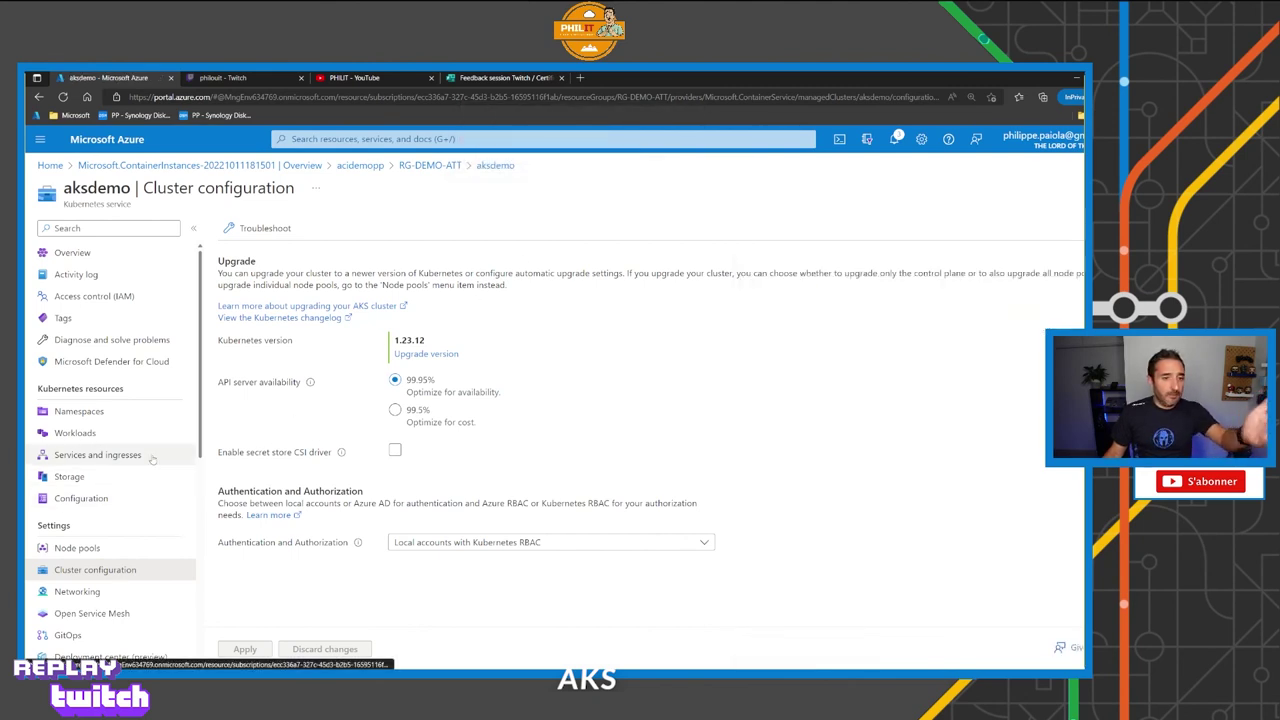
{"action": "scroll", "coordinate": [150, 505], "scroll_direction": "down", "scroll_amount": 3}
{"action": "scroll", "coordinate": [147, 502], "scroll_direction": "up", "scroll_amount": 3}
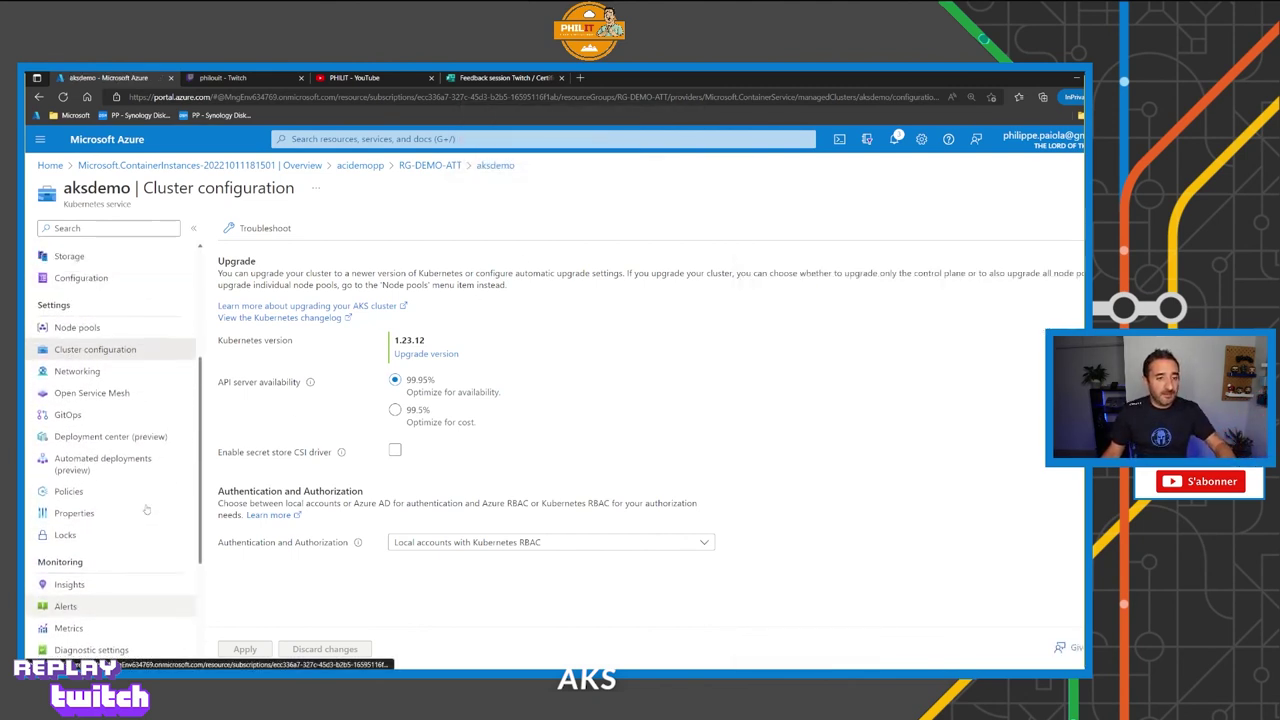
Go from the Le Mordor subscription's resource groups list into RG-DEMO-ATT_AKSDEMO.
{"action": "left_click", "coordinate": [431, 165]}
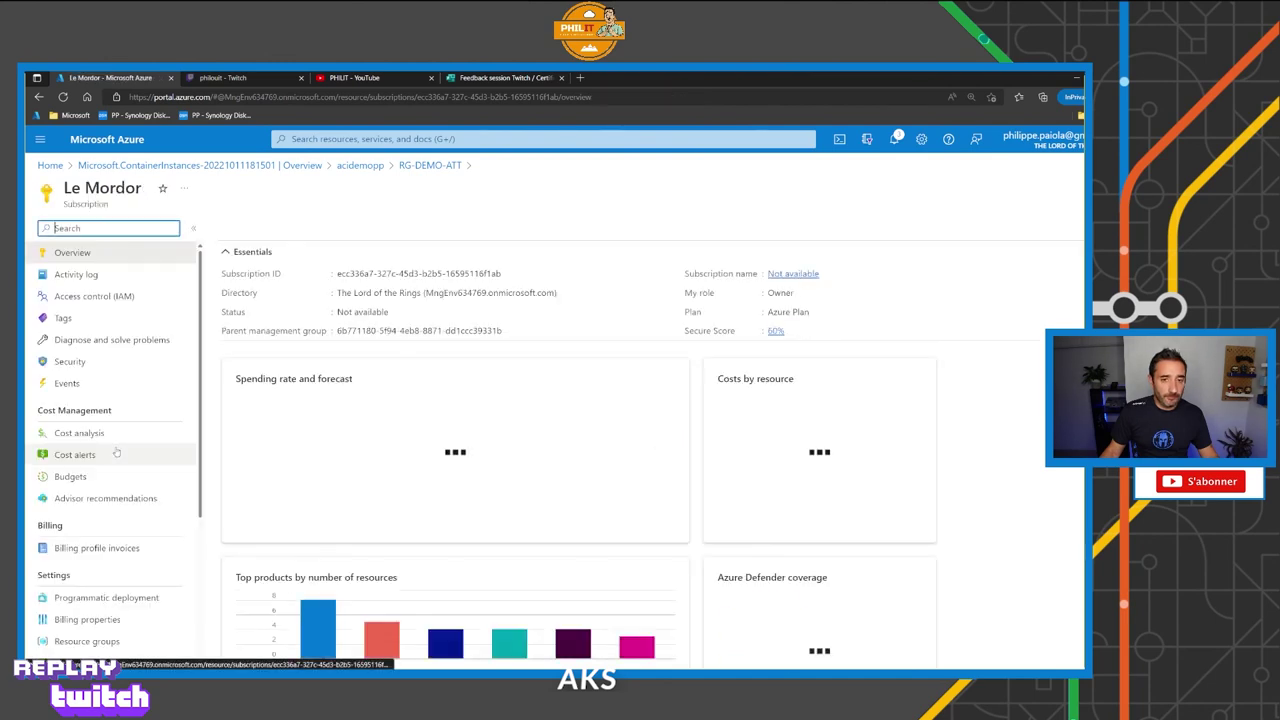
{"action": "scroll", "coordinate": [110, 440], "scroll_direction": "down", "scroll_amount": 5}
{"action": "left_click", "coordinate": [101, 414]}
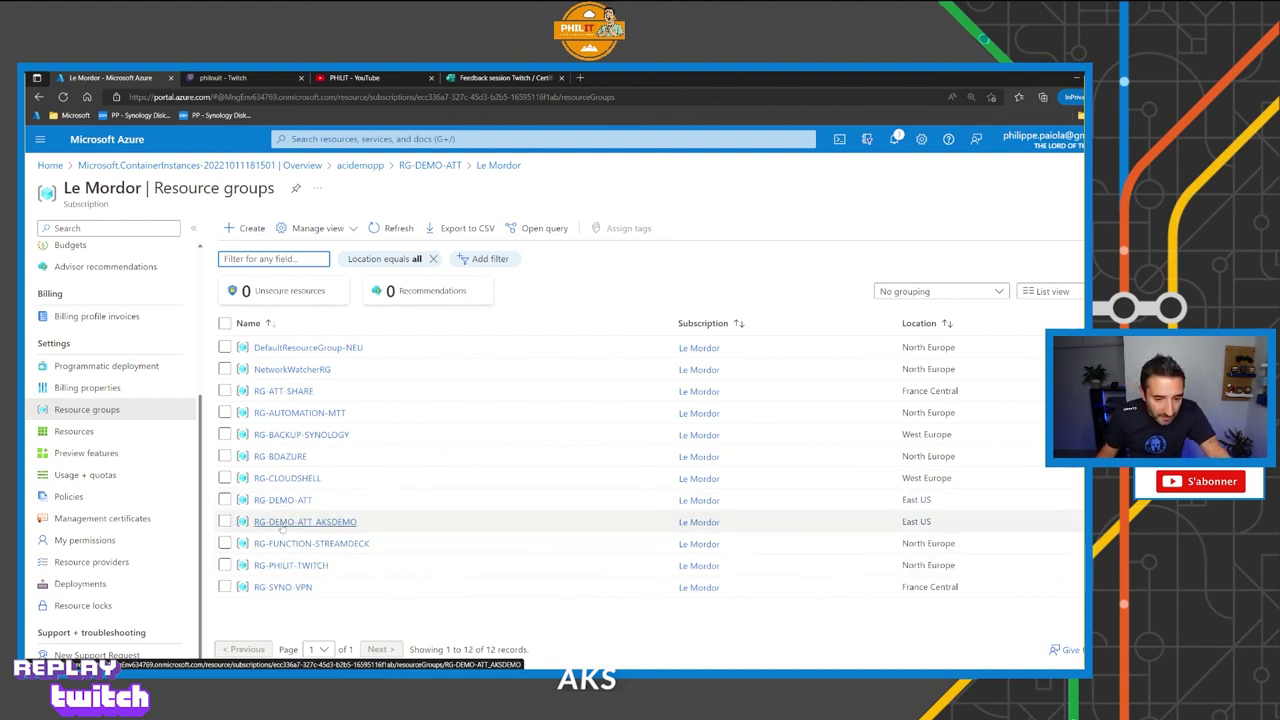
{"action": "left_click", "coordinate": [328, 524]}
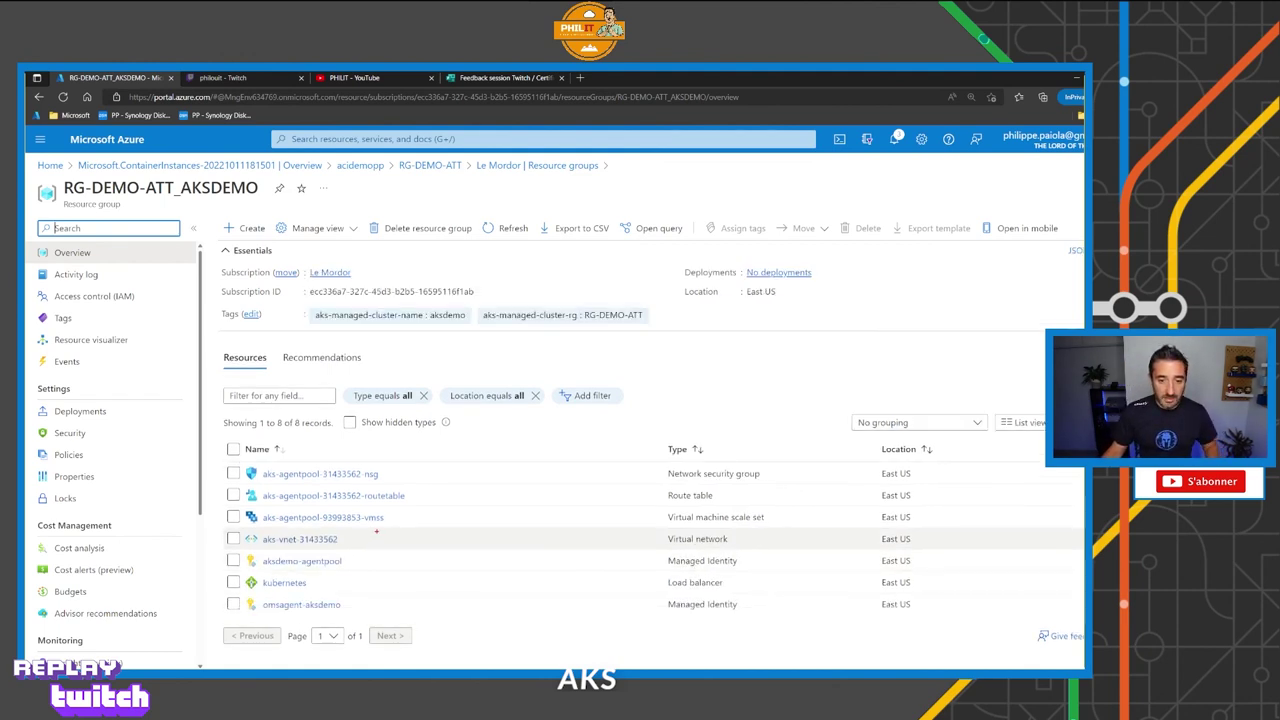
{"action": "left_click_drag", "start_coordinate": [388, 527], "coordinate": [410, 547]}
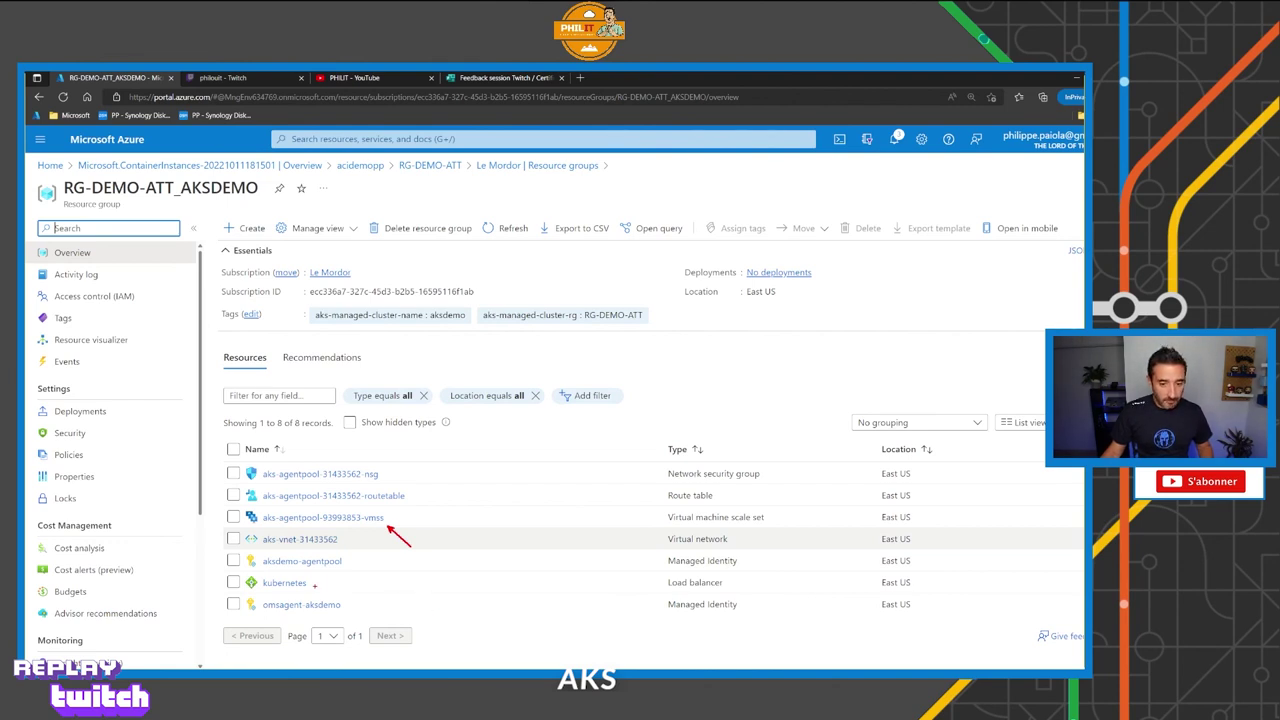
{"action": "left_click_drag", "start_coordinate": [315, 585], "coordinate": [374, 587]}
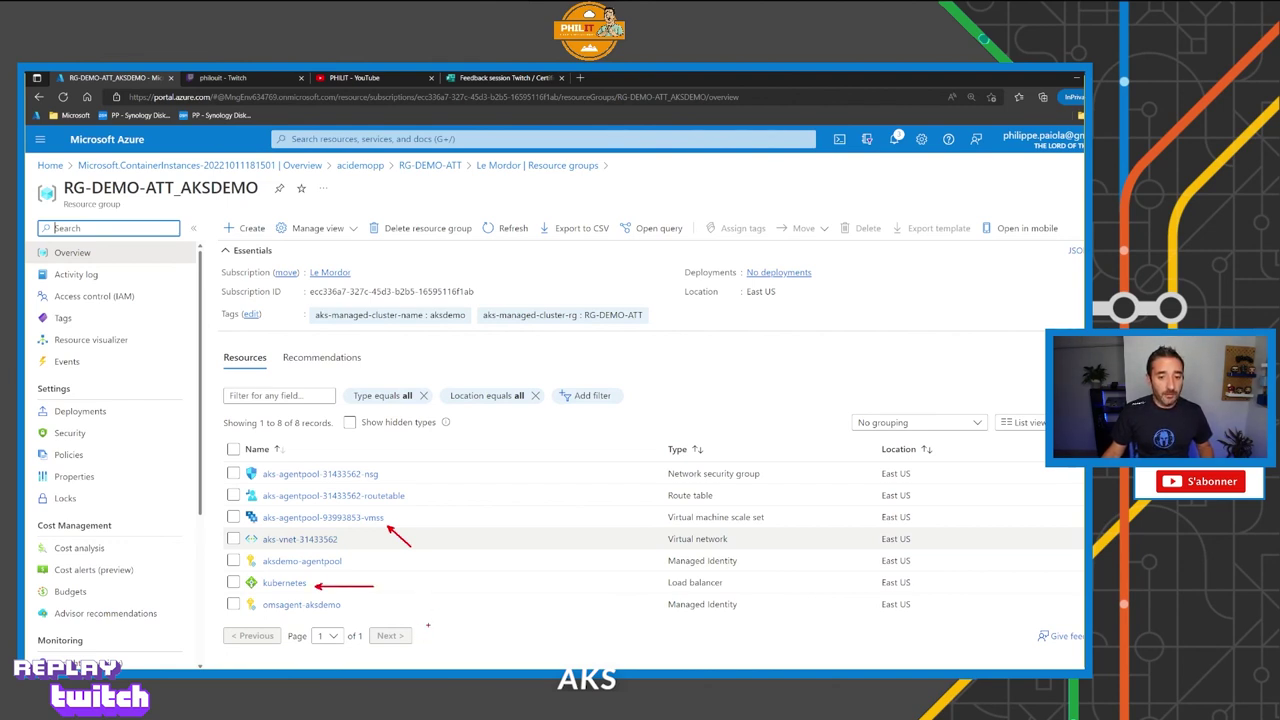
{"action": "key", "text": "Escape"}
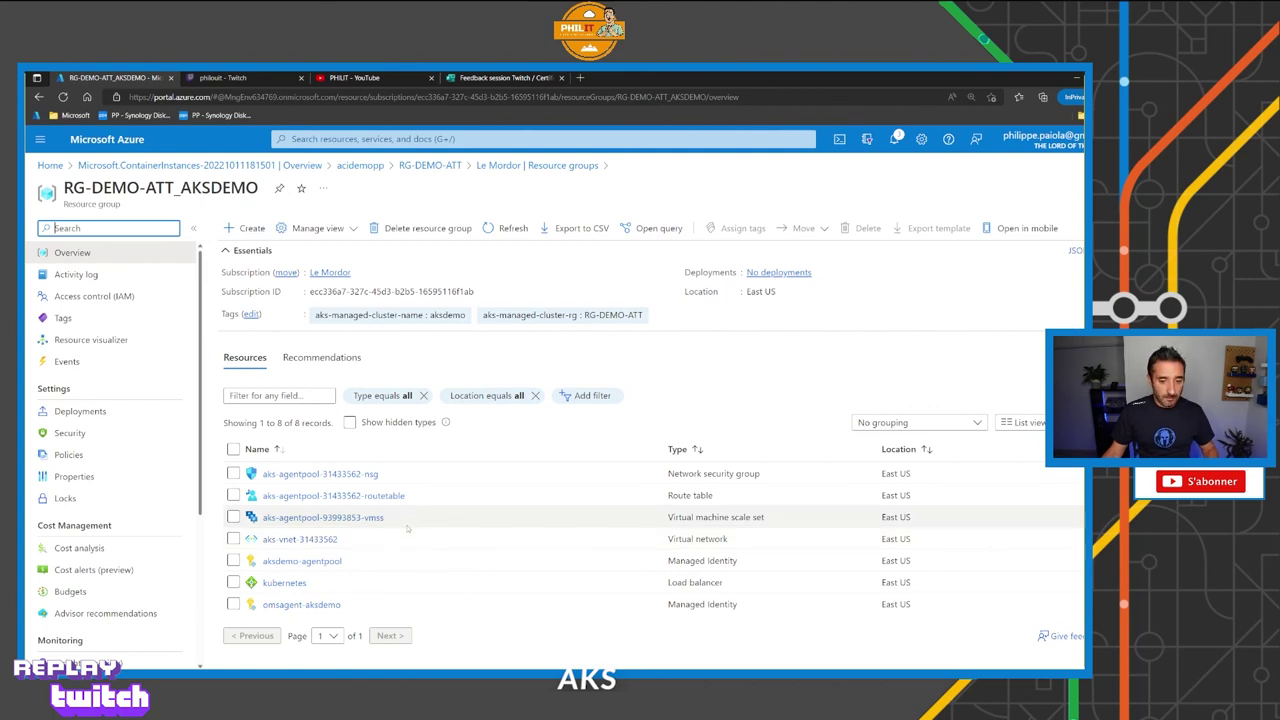
{"action": "left_click_drag", "start_coordinate": [390, 482], "coordinate": [421, 496]}
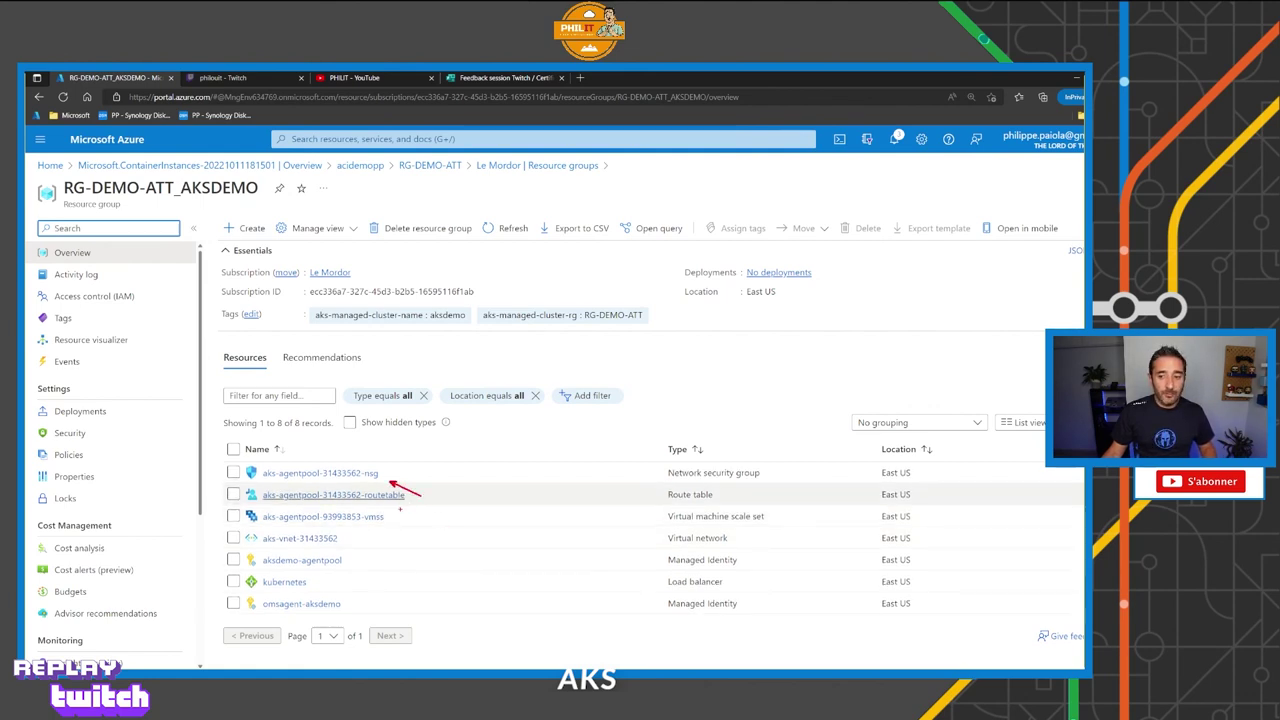
{"action": "left_click_drag", "start_coordinate": [397, 507], "coordinate": [406, 523]}
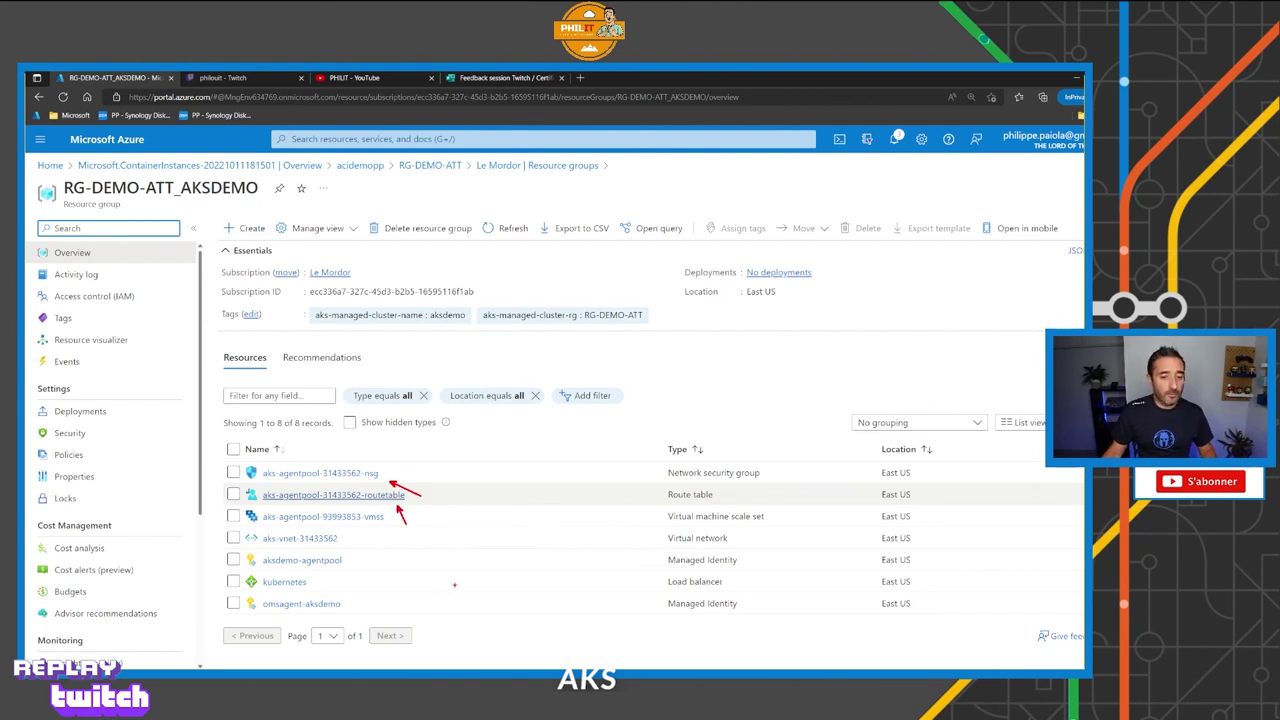
{"action": "mouse_move", "coordinate": [338, 533]}
{"action": "left_mouse_down"}
{"action": "mouse_move", "coordinate": [240, 527]}
{"action": "mouse_move", "coordinate": [228, 548]}
{"action": "mouse_move", "coordinate": [336, 552]}
{"action": "mouse_move", "coordinate": [345, 538]}
{"action": "left_mouse_up"}
{"action": "key", "text": "Escape"}
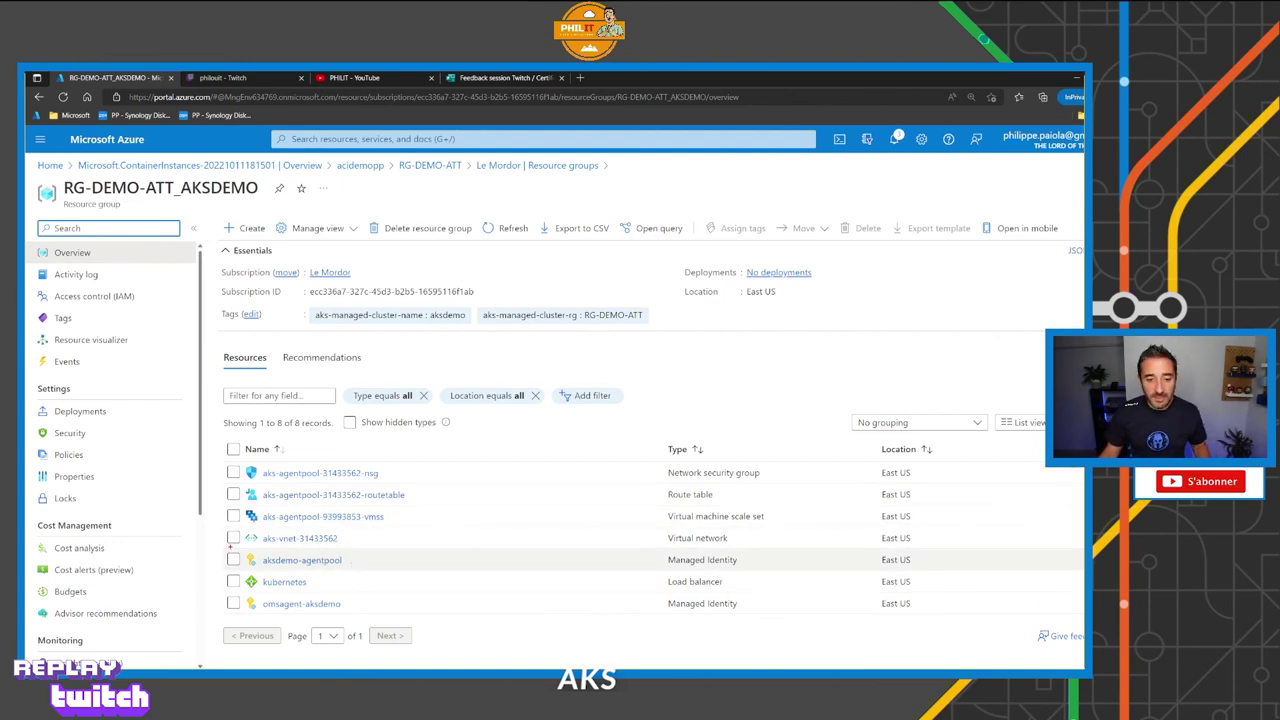
{"action": "left_click_drag", "start_coordinate": [222, 548], "coordinate": [409, 596]}
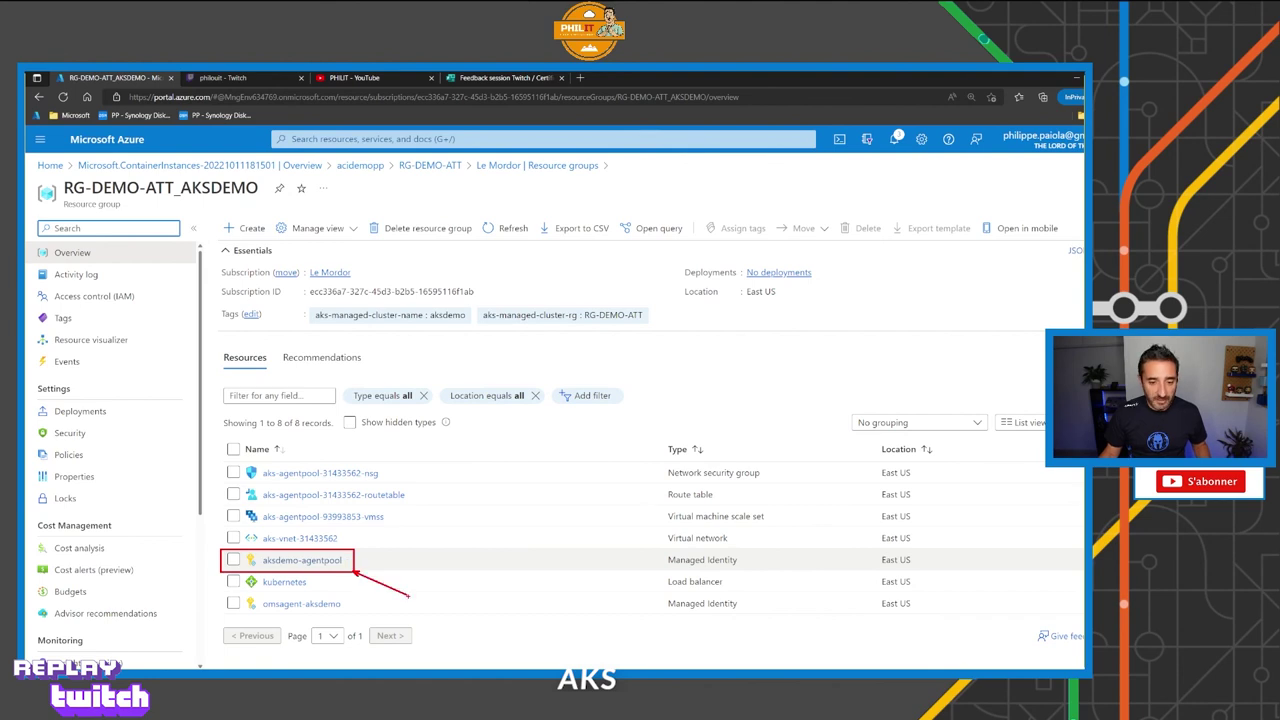
{"action": "key", "text": "Escape"}
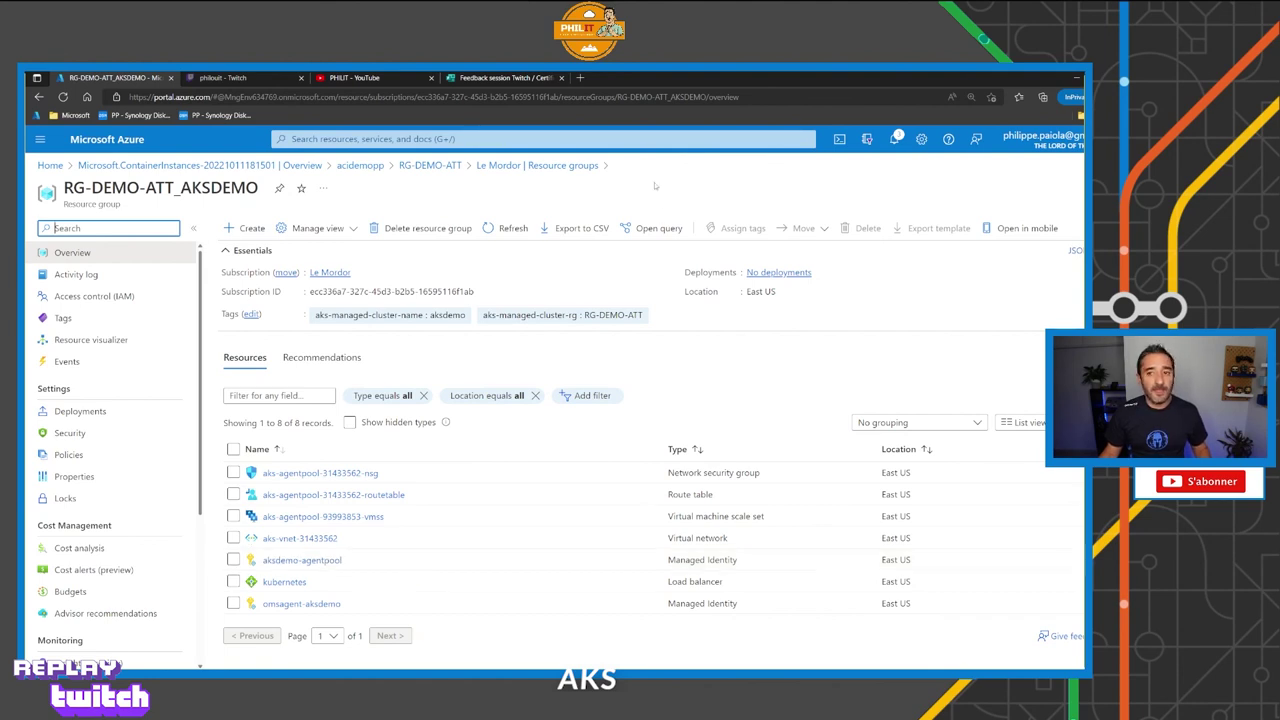
Return to RG-DEMO-ATT, then switch to the Feedback session Twitch / Certification Microsoft form.
{"action": "left_click", "coordinate": [447, 166]}
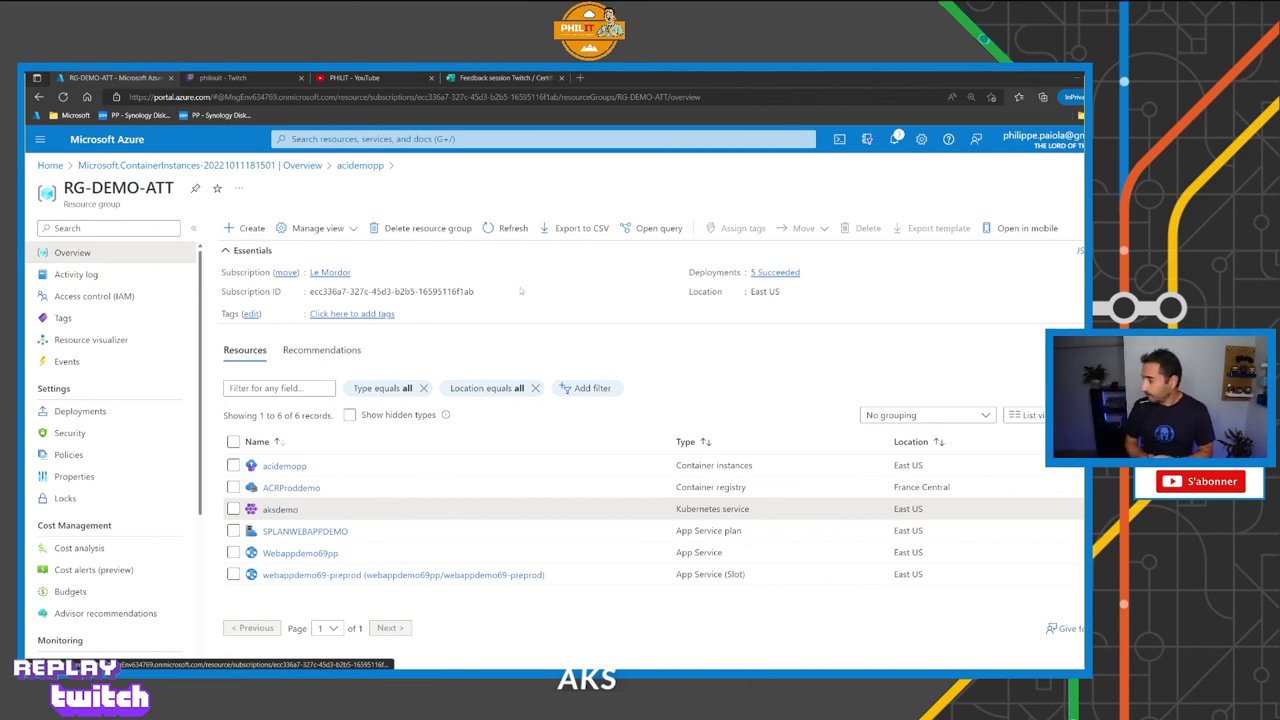
{"action": "key", "text": "ctrl+4"}
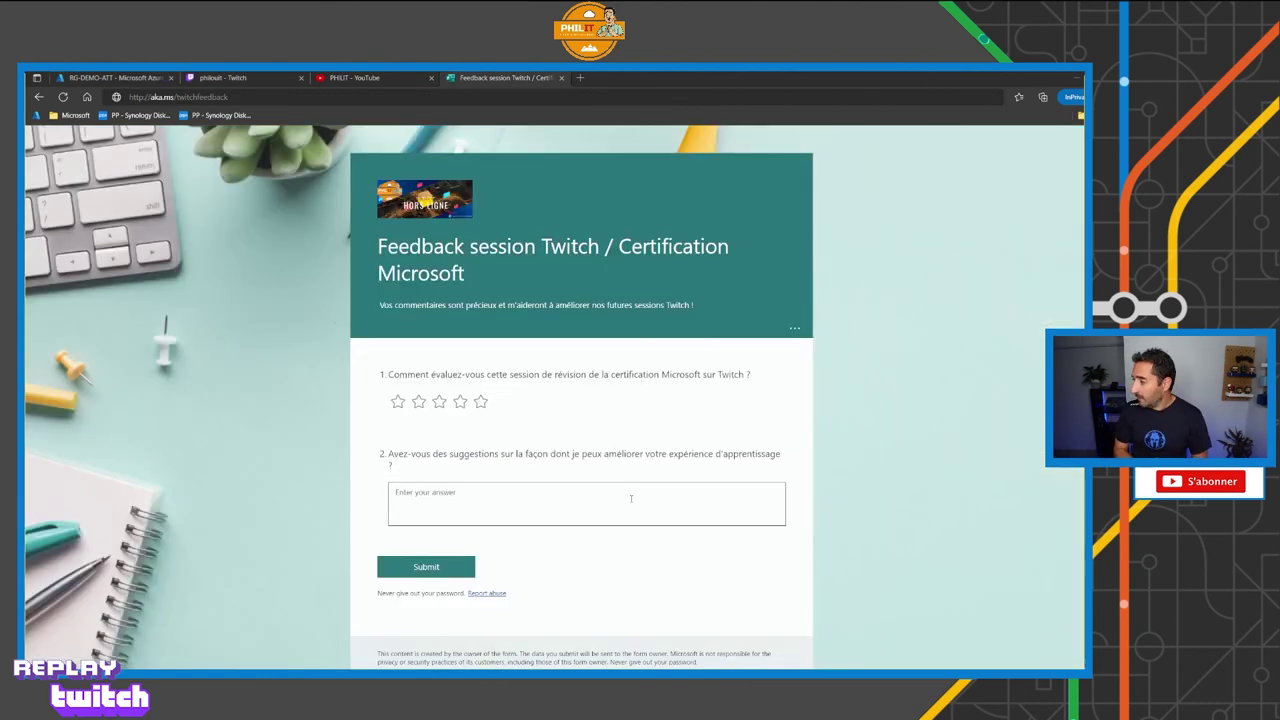